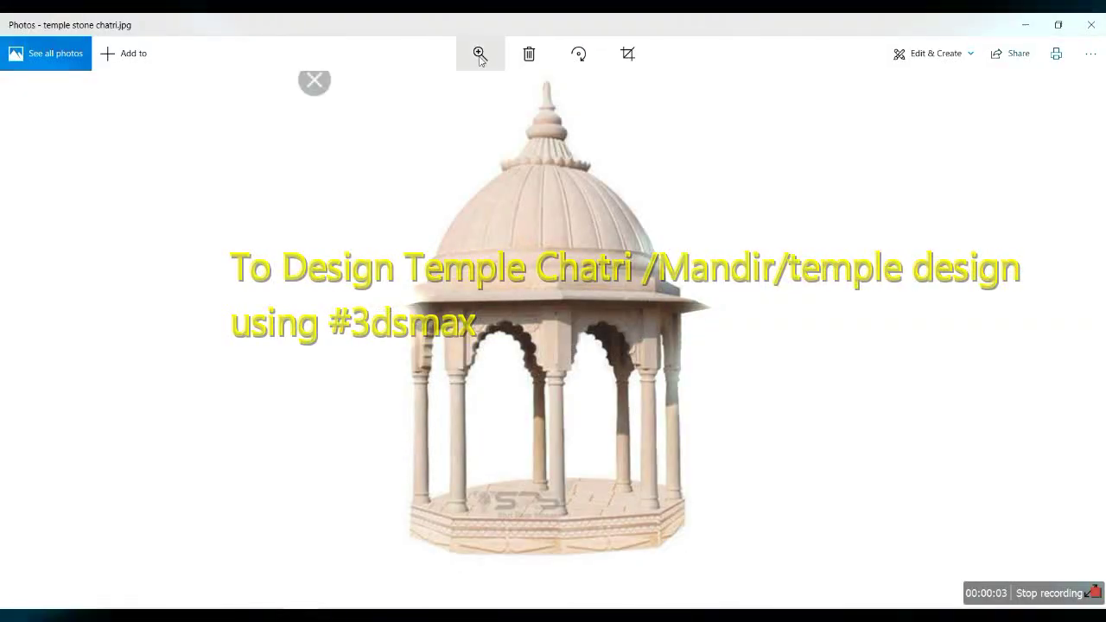
# Step: Zoom into the temple chatri reference photo, then close Photos to return to the empty 3ds Max scene
pyautogui.click(480, 53)
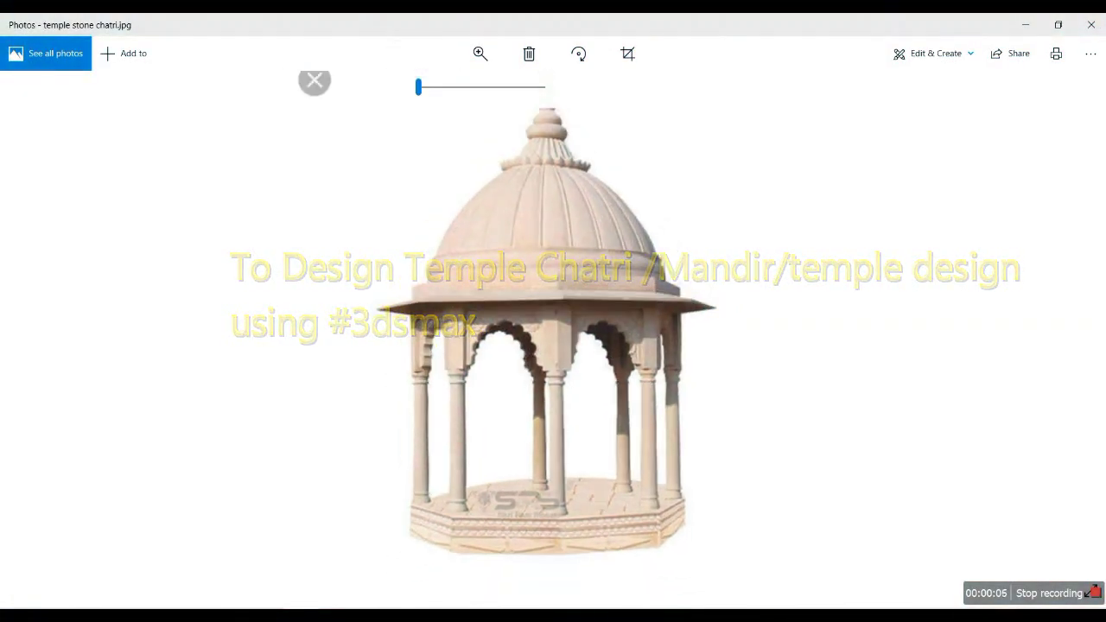
pyautogui.click(1028, 25)
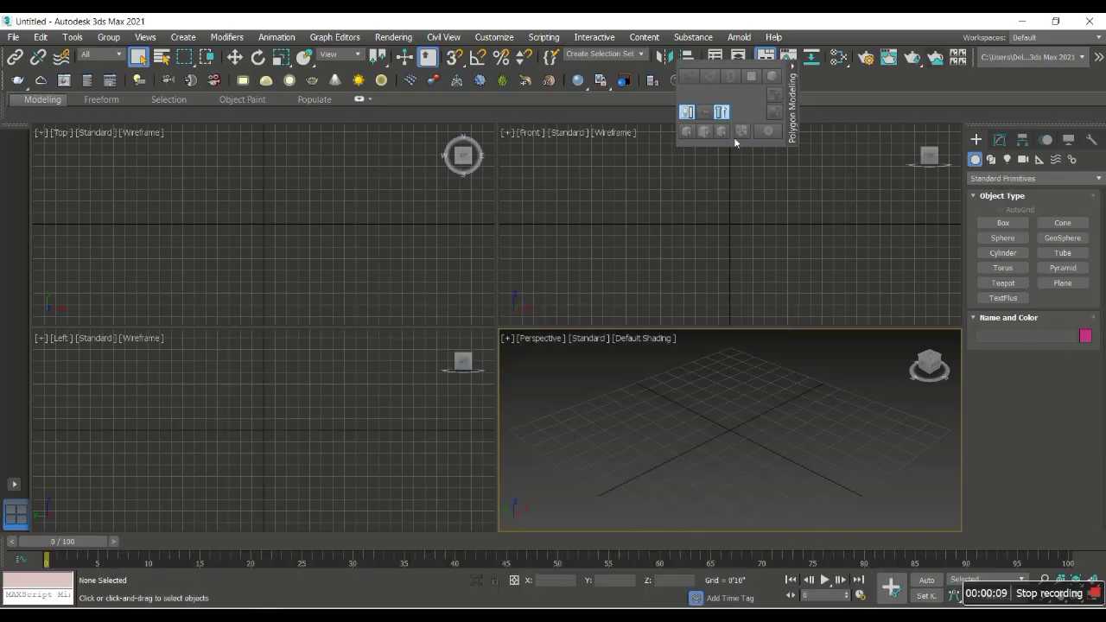
# Step: Draw an NGon on the grid and set its Sides to 8
pyautogui.click(990, 159)
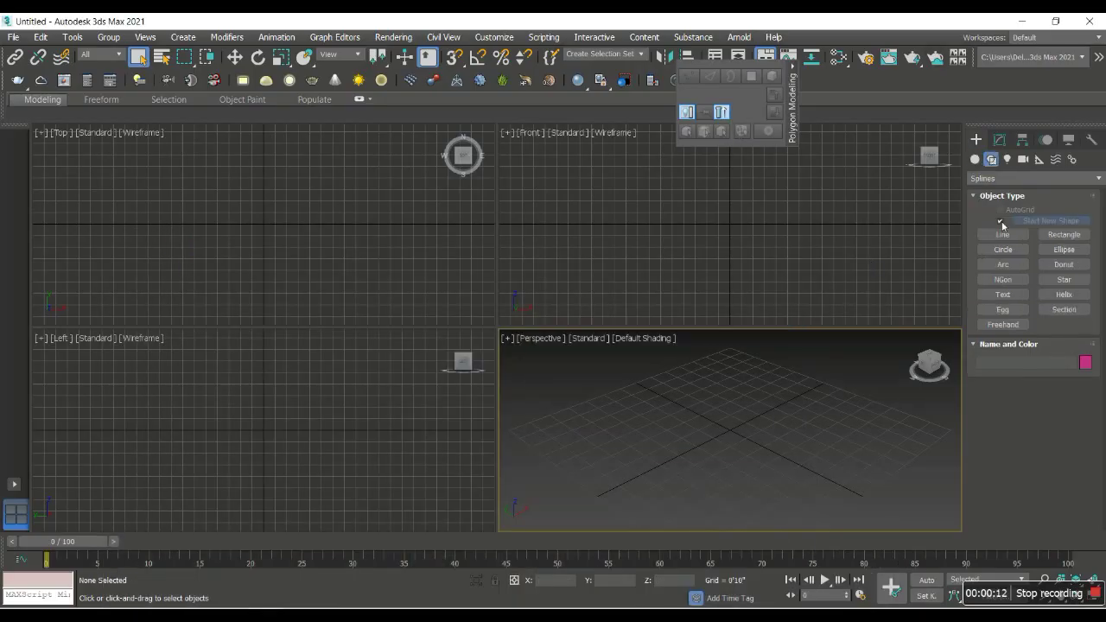
pyautogui.click(1015, 281)
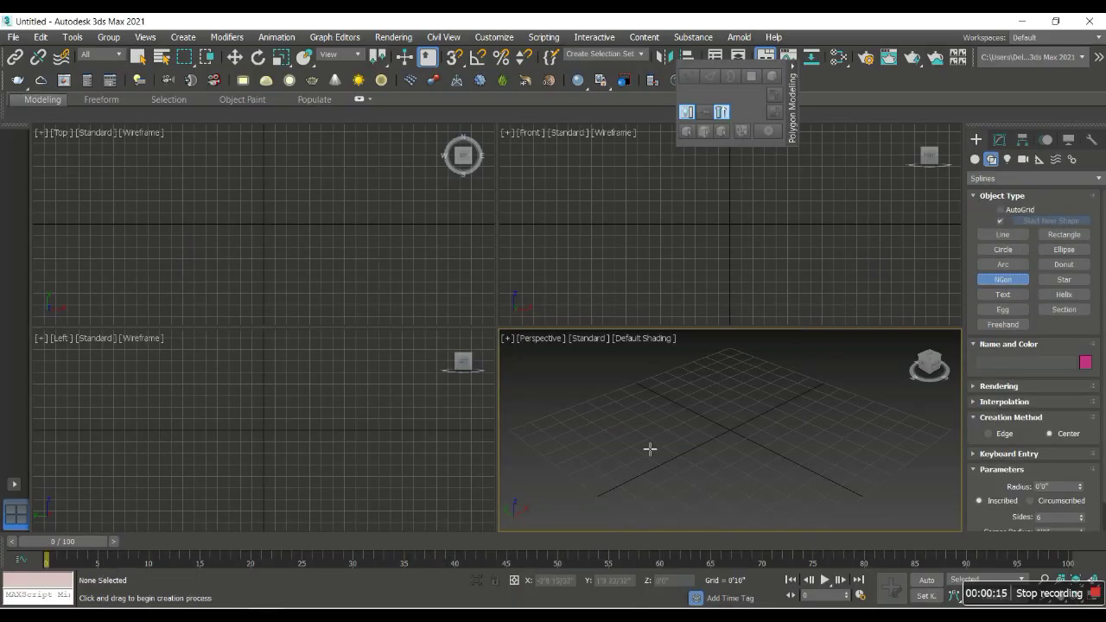
pyautogui.moveTo(733, 459); pyautogui.dragTo(833, 466)
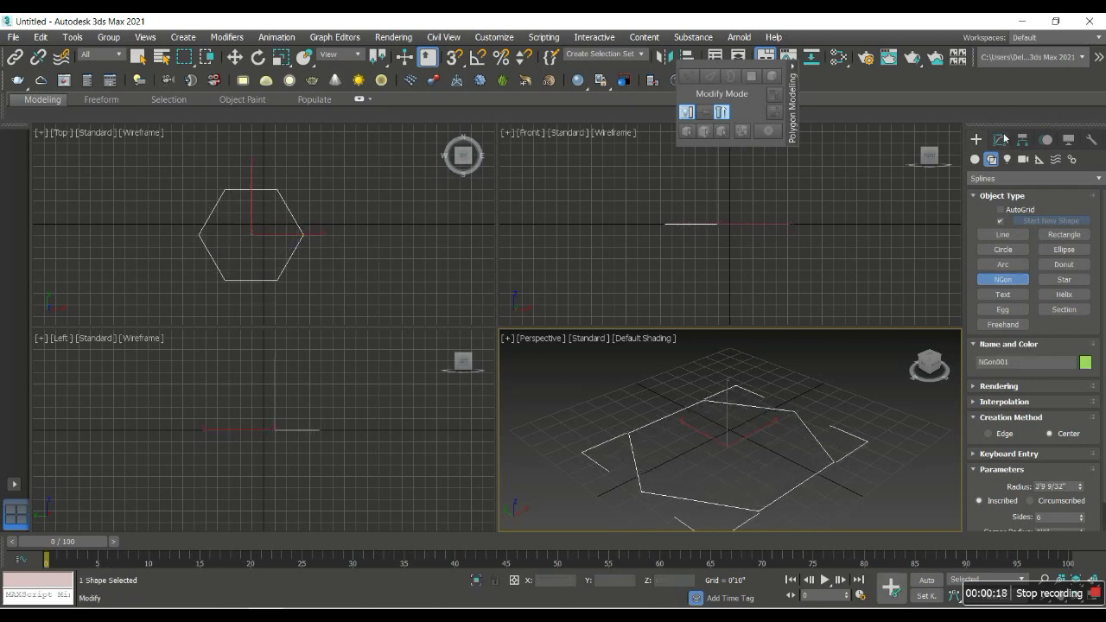
pyautogui.click(1002, 139)
pyautogui.click(1081, 384)
pyautogui.click(1080, 384)
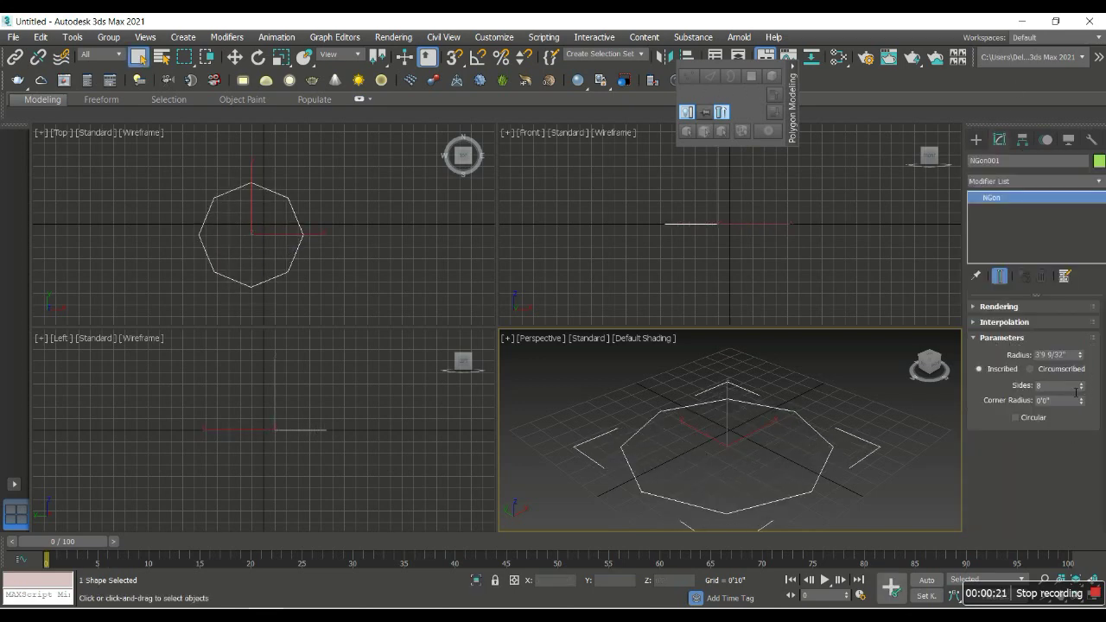
pyautogui.click(769, 442)
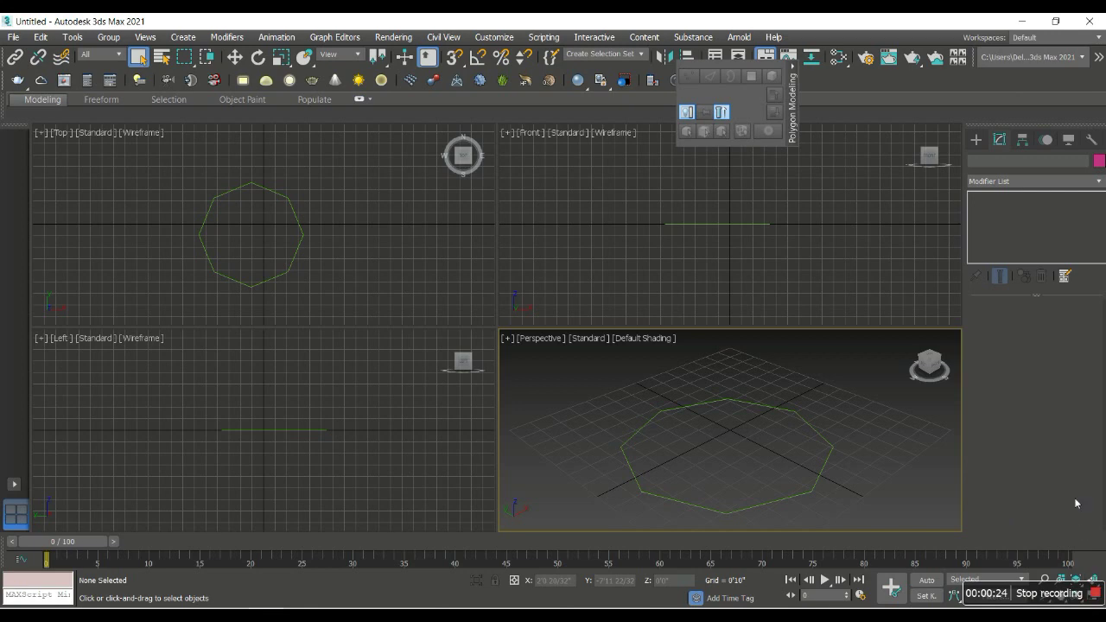
# Step: Extrude the octagon 0'8" into a slab in a maximized Perspective view, then shift-drag a copy upward
pyautogui.click(951, 246)
pyautogui.hotkey('alt', 'w')
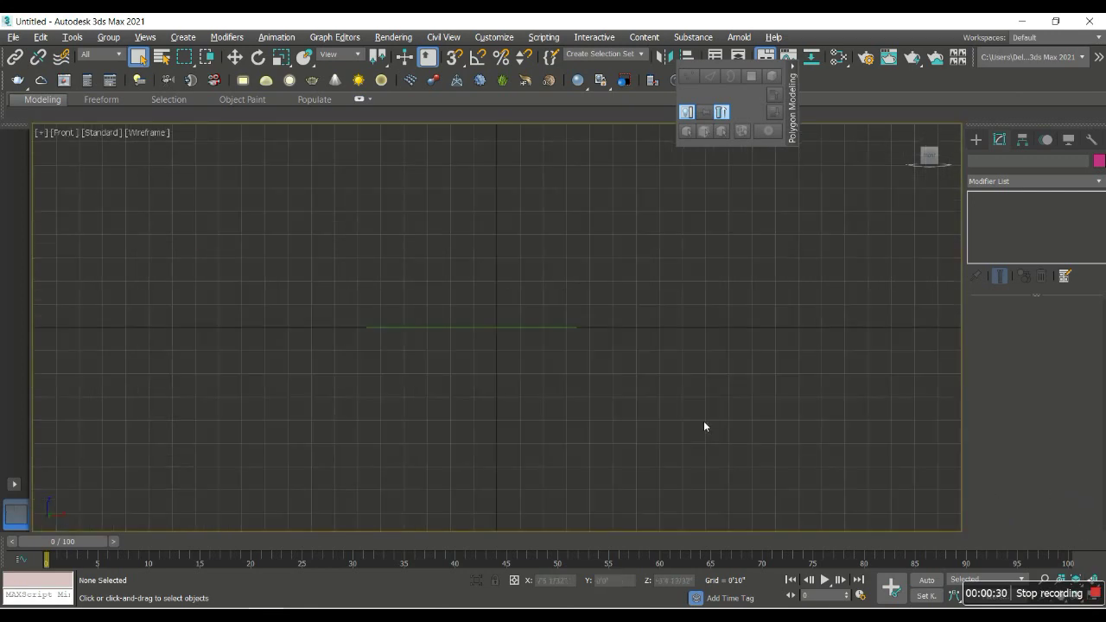
pyautogui.press('p')
pyautogui.click(658, 318)
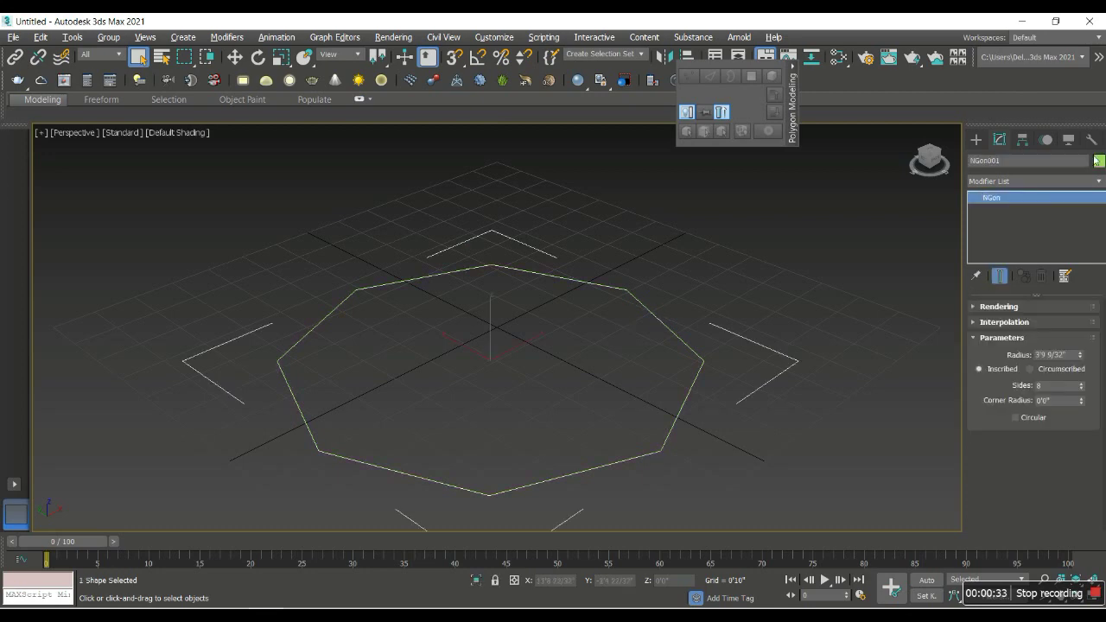
pyautogui.click(1026, 181)
pyautogui.write('ex')
pyautogui.click(1026, 197)
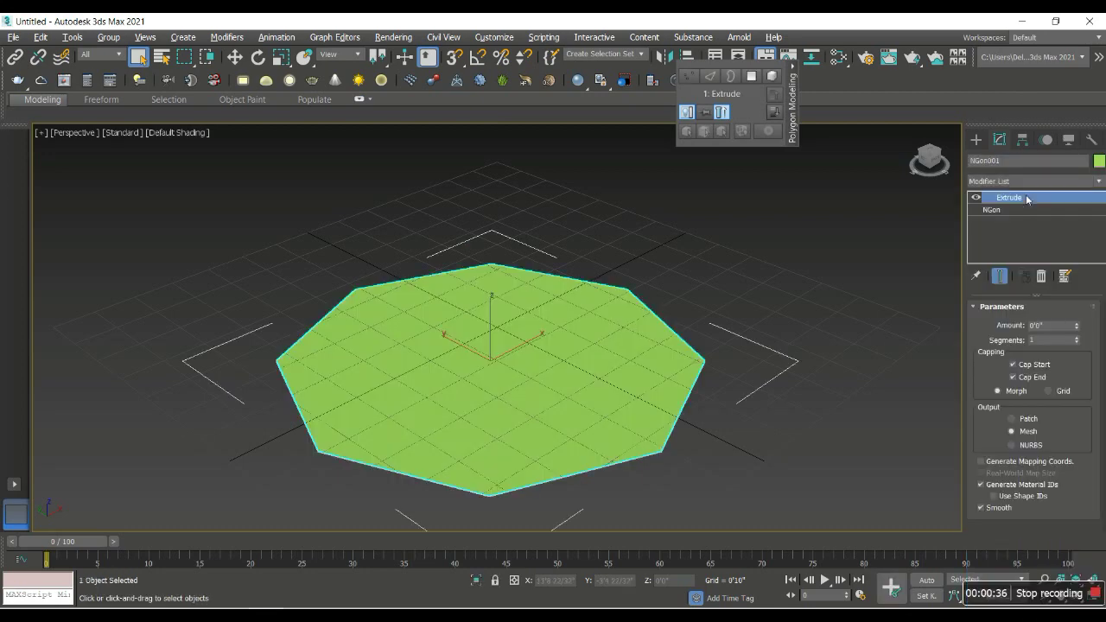
pyautogui.moveTo(1076, 326); pyautogui.dragTo(1076, 294)
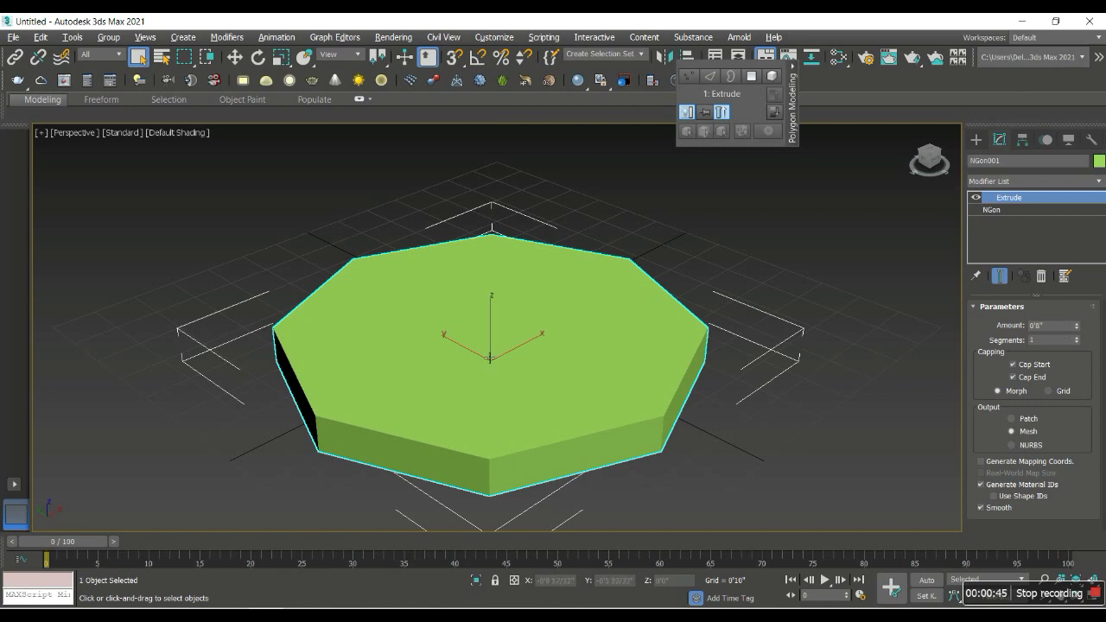
pyautogui.press('w')
pyautogui.keyDown('shift'); pyautogui.moveTo(497, 340); pyautogui.dragTo(506, 306); pyautogui.keyUp('shift')
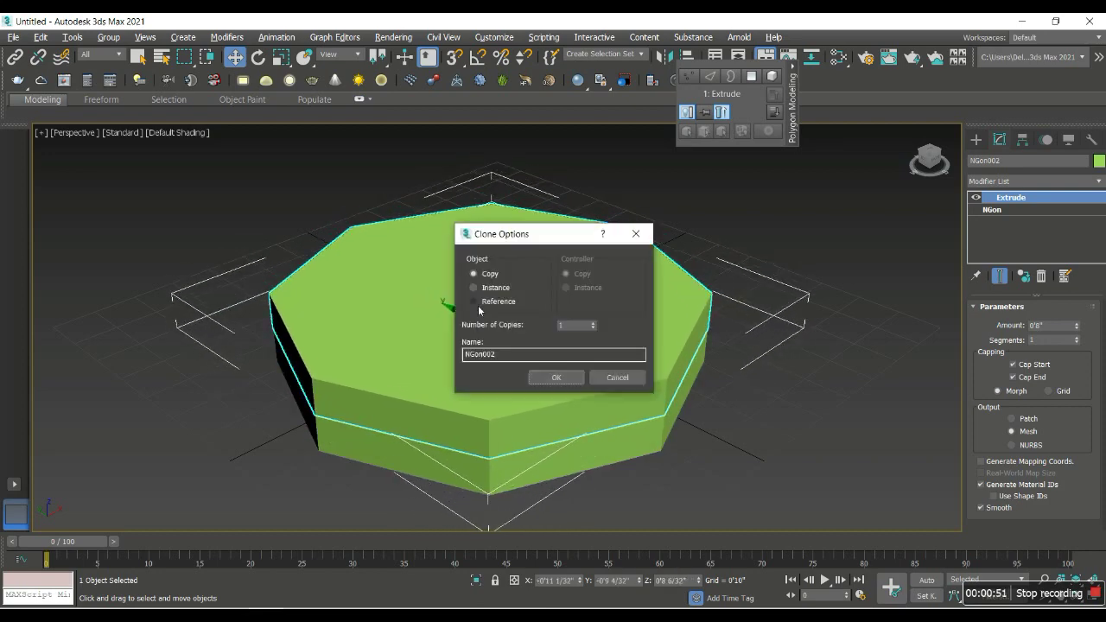
# Step: Confirm the slab copy, set its Extrude Amount to 0'4" and colour it purple
pyautogui.click(556, 377)
pyautogui.hotkey('alt', 'Tab')
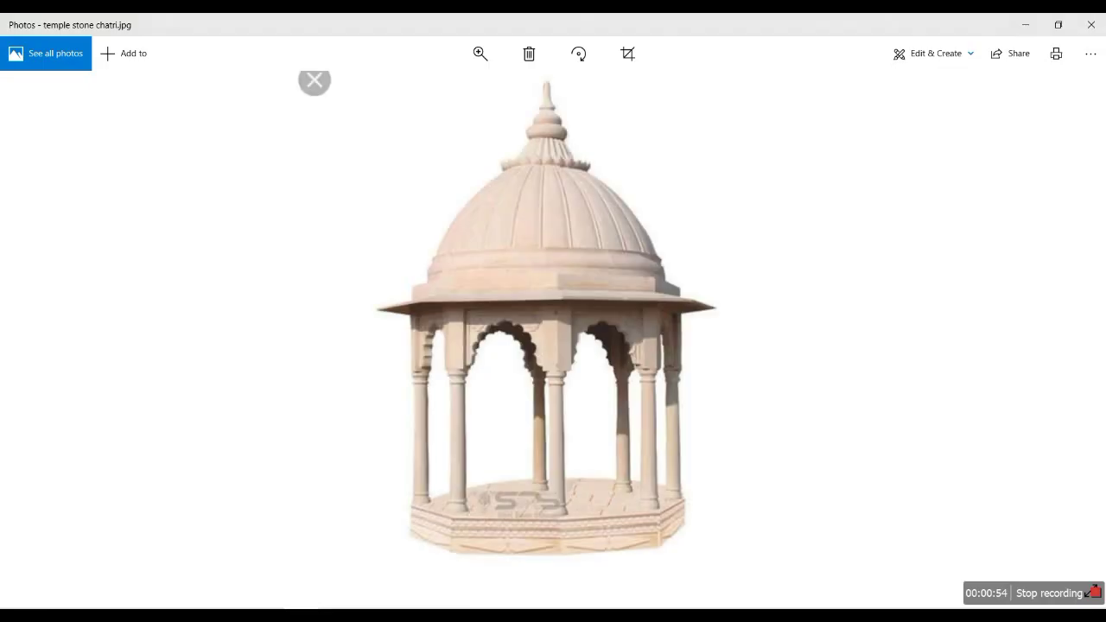
pyautogui.hotkey('alt', 'Tab')
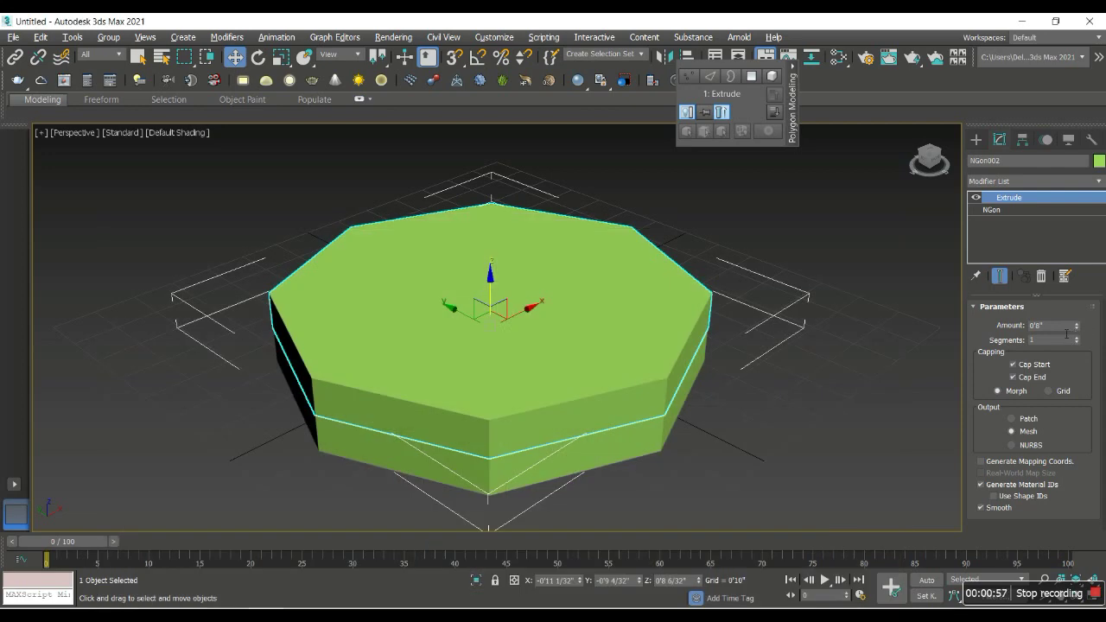
pyautogui.write('4')
pyautogui.press('Return')
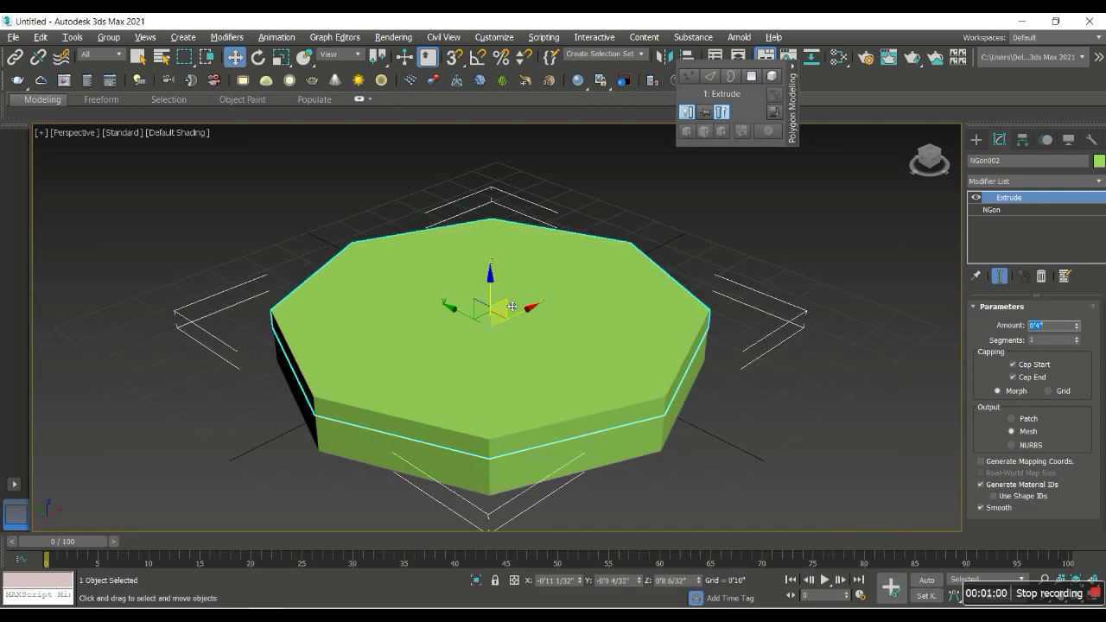
pyautogui.moveTo(513, 310)
pyautogui.keyDown('alt'); pyautogui.mouseDown(button='middle')
pyautogui.moveTo(526, 247)
pyautogui.moveTo(518, 345)
pyautogui.mouseUp(button='middle'); pyautogui.keyUp('alt')
pyautogui.scroll(4, 516, 363)
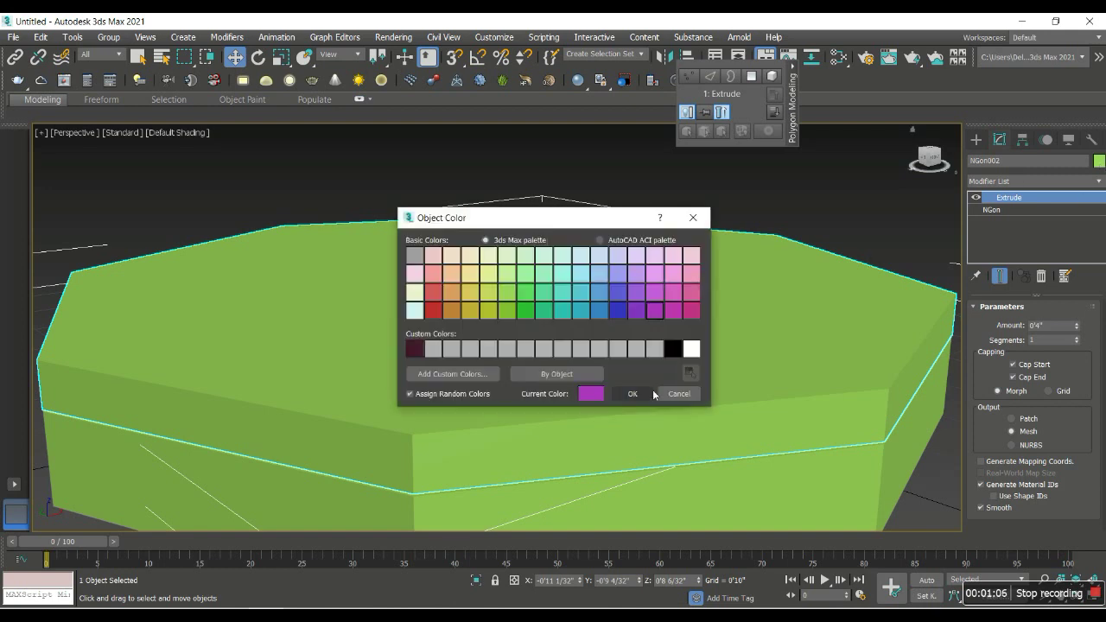
pyautogui.click(646, 394)
pyautogui.scroll(-4, 505, 314)
pyautogui.moveTo(499, 314)
pyautogui.keyDown('alt'); pyautogui.mouseDown(button='middle')
pyautogui.moveTo(582, 298)
pyautogui.moveTo(498, 304)
pyautogui.mouseUp(button='middle'); pyautogui.keyUp('alt')
# Step: Clone the purple slab upward again and compare the stack against the reference photo
pyautogui.keyDown('shift'); pyautogui.moveTo(507, 315); pyautogui.dragTo(501, 292); pyautogui.keyUp('shift')
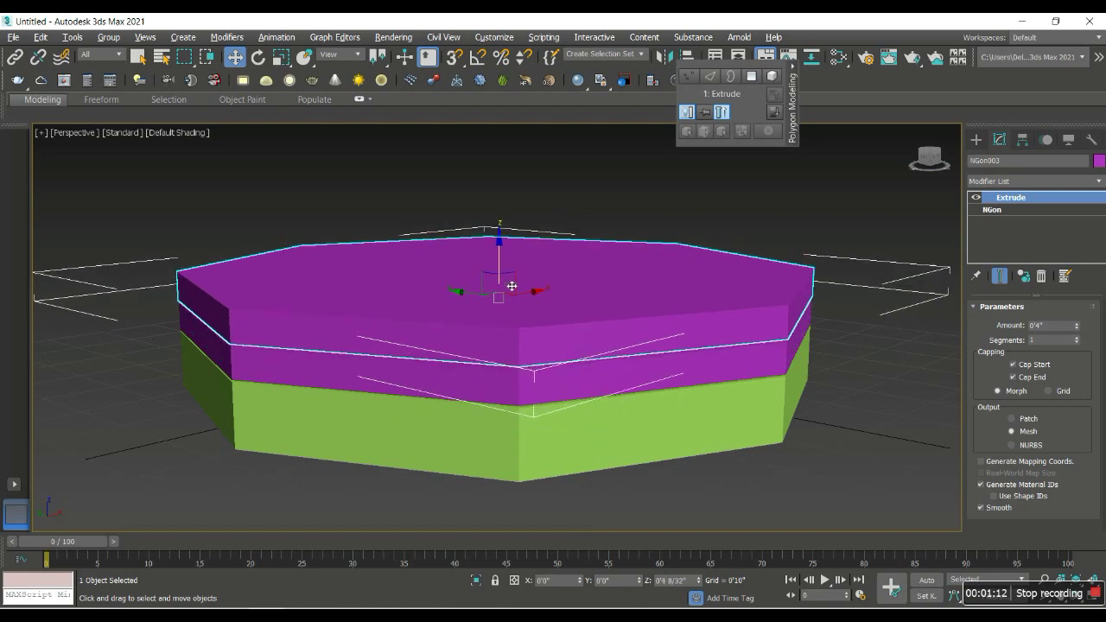
pyautogui.click(555, 378)
pyautogui.keyDown('alt'); pyautogui.moveTo(576, 272); pyautogui.dragTo(595, 300, button='middle'); pyautogui.keyUp('alt')
pyautogui.moveTo(662, 316)
pyautogui.keyDown('alt'); pyautogui.mouseDown(button='middle')
pyautogui.moveTo(582, 371)
pyautogui.moveTo(587, 361)
pyautogui.mouseUp(button='middle'); pyautogui.keyUp('alt')
pyautogui.hotkey('alt', 'Tab')
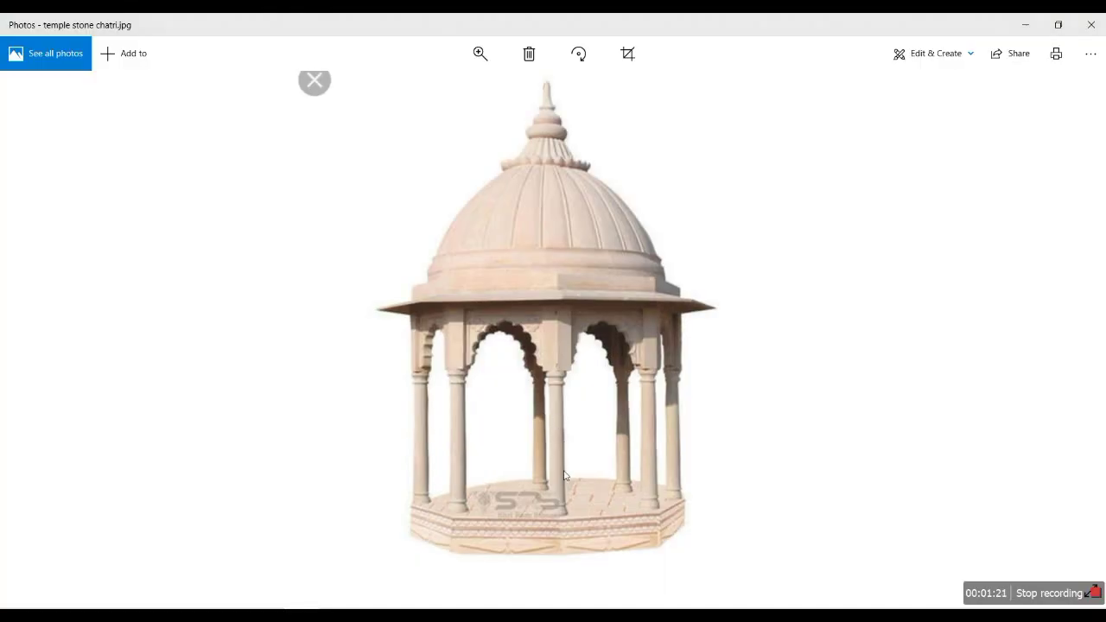
pyautogui.click(481, 54)
pyautogui.hotkey('alt', 'Tab')
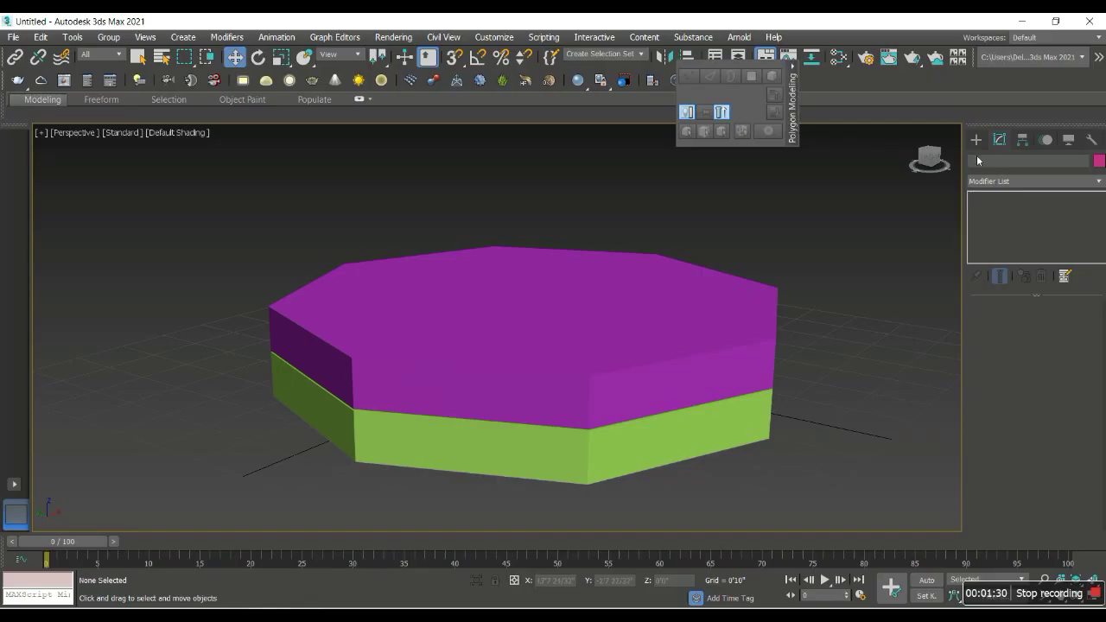
# Step: Create a Cylinder column at the slab's corner, dragging its radius and height
pyautogui.moveTo(680, 113)
pyautogui.mouseDown()
pyautogui.moveTo(926, 74)
pyautogui.moveTo(817, 65)
pyautogui.mouseUp()
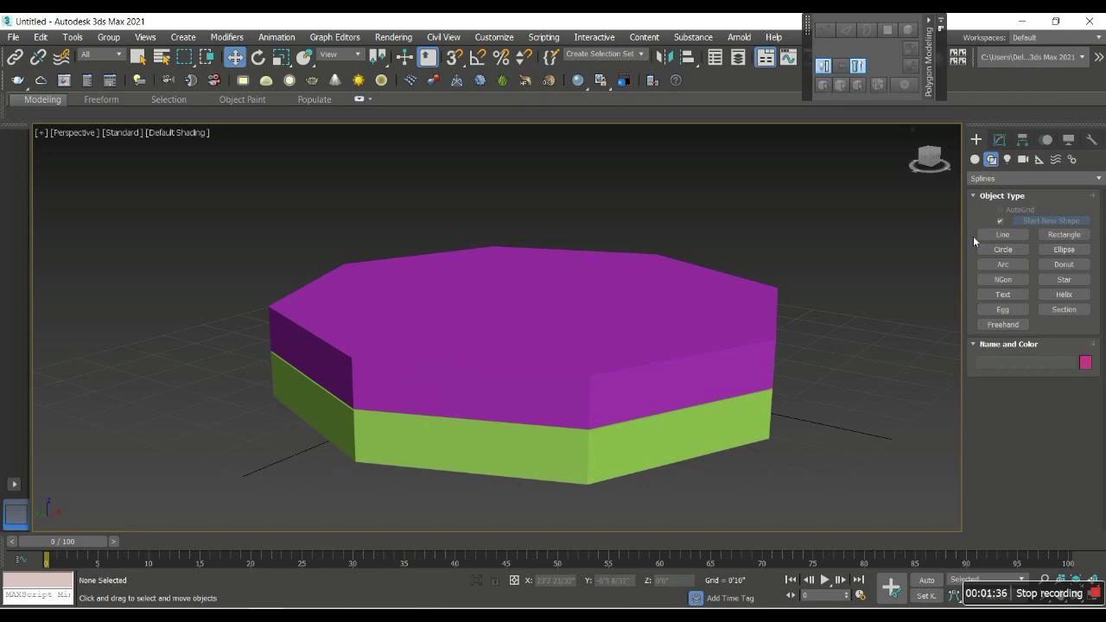
pyautogui.click(977, 160)
pyautogui.click(1002, 252)
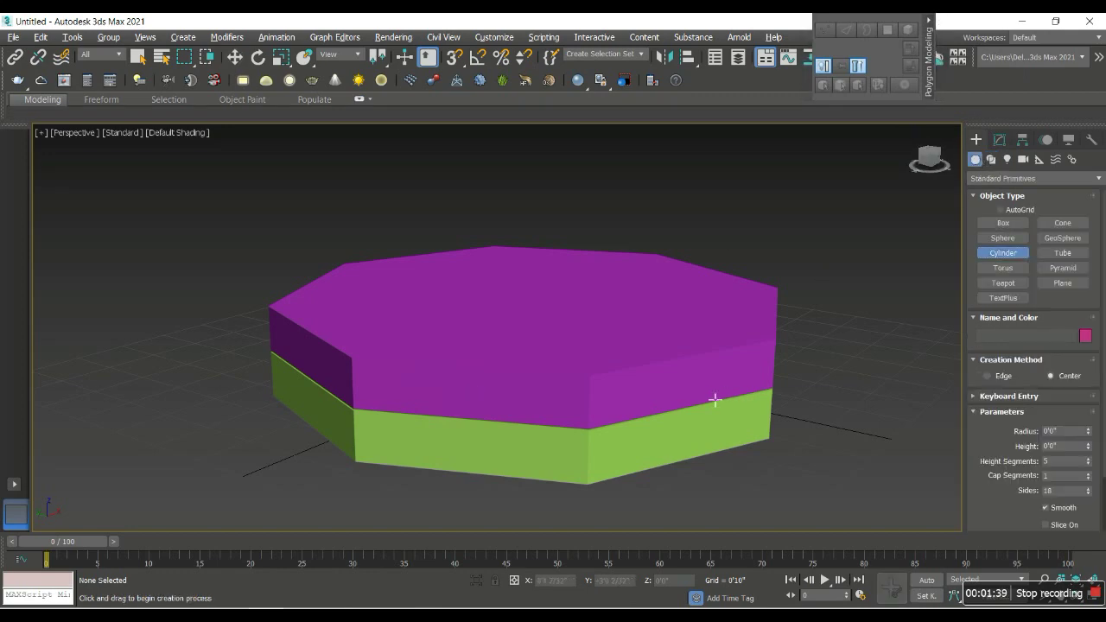
pyautogui.keyDown('alt'); pyautogui.moveTo(716, 395); pyautogui.dragTo(941, 238, button='middle'); pyautogui.keyUp('alt')
pyautogui.scroll(-5, 545, 321)
pyautogui.scroll(4, 531, 371)
pyautogui.scroll(5, 525, 355)
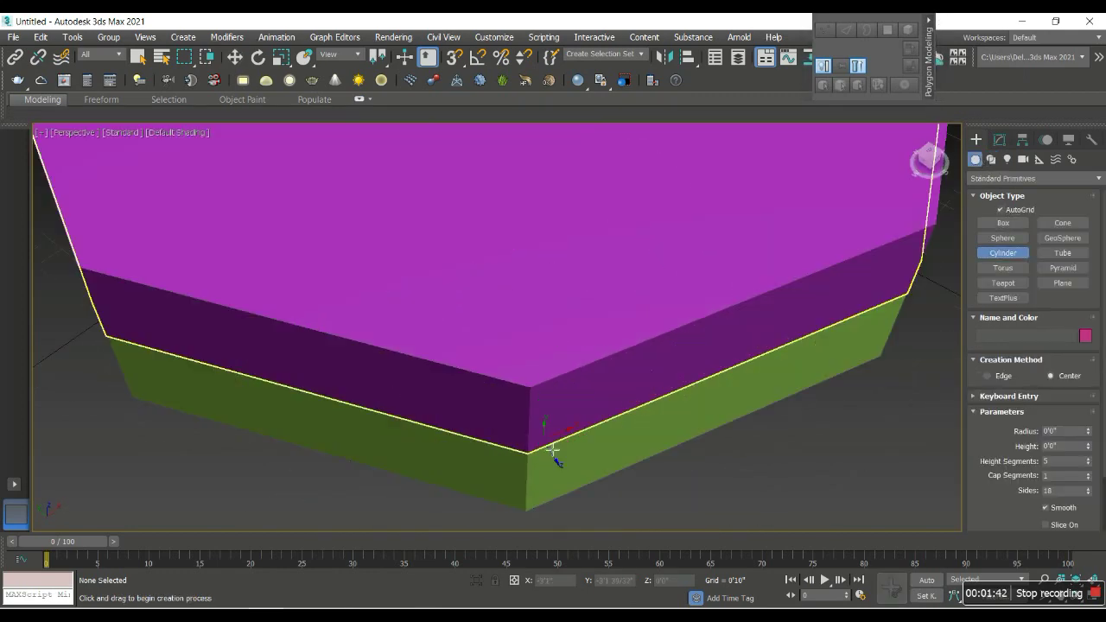
pyautogui.moveTo(530, 369); pyautogui.dragTo(561, 368)
pyautogui.click(563, 311)
pyautogui.scroll(-3, 553, 285)
pyautogui.scroll(2, 513, 267)
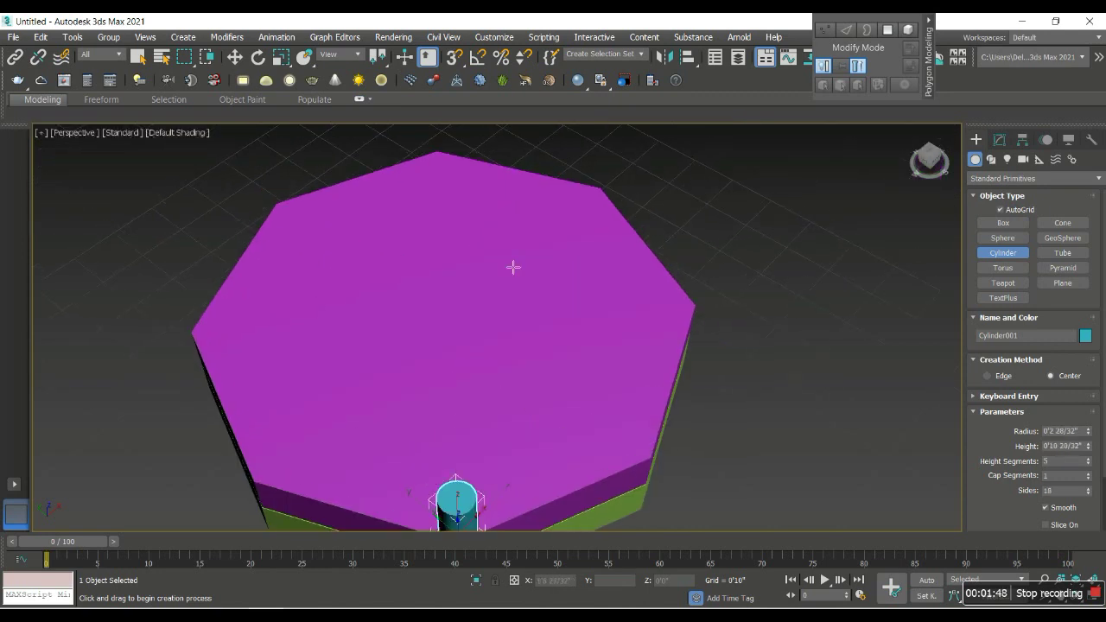
# Step: Thin the column by reducing its Radius to about 0'2 8/32"
pyautogui.press('w')
pyautogui.moveTo(466, 346)
pyautogui.keyDown('alt'); pyautogui.mouseDown(button='middle')
pyautogui.moveTo(423, 387)
pyautogui.moveTo(423, 223)
pyautogui.mouseUp(button='middle'); pyautogui.keyUp('alt')
pyautogui.scroll(-5, 422, 388)
pyautogui.scroll(5, 419, 478)
pyautogui.keyDown('alt'); pyautogui.moveTo(469, 511); pyautogui.dragTo(486, 523, button='middle'); pyautogui.keyUp('alt')
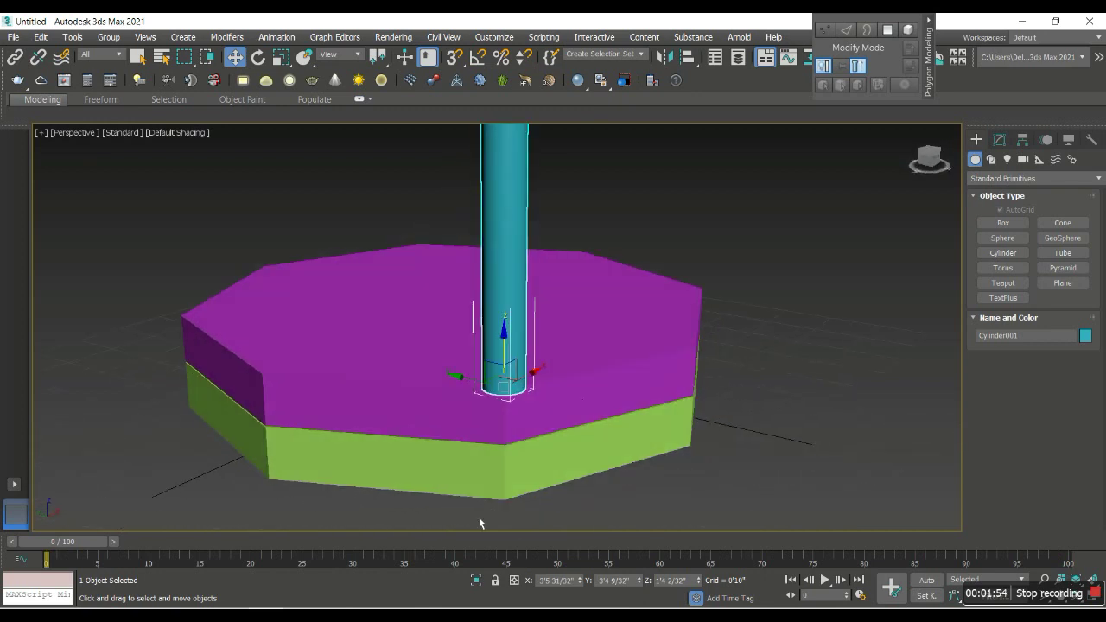
pyautogui.click(999, 139)
pyautogui.moveTo(1088, 326); pyautogui.dragTo(1092, 341)
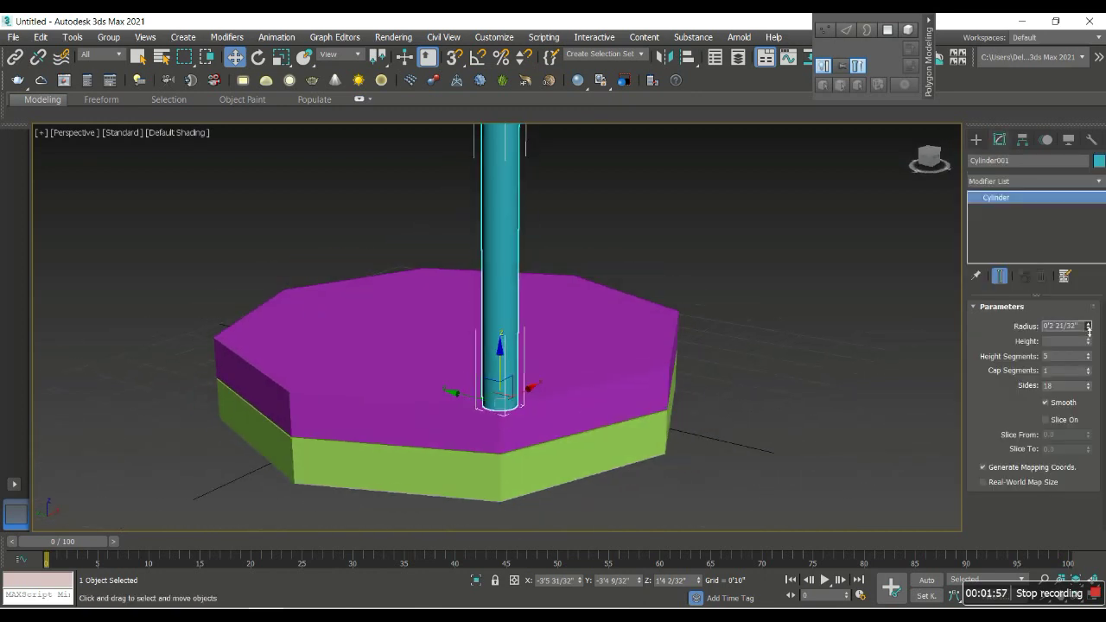
pyautogui.scroll(4, 503, 380)
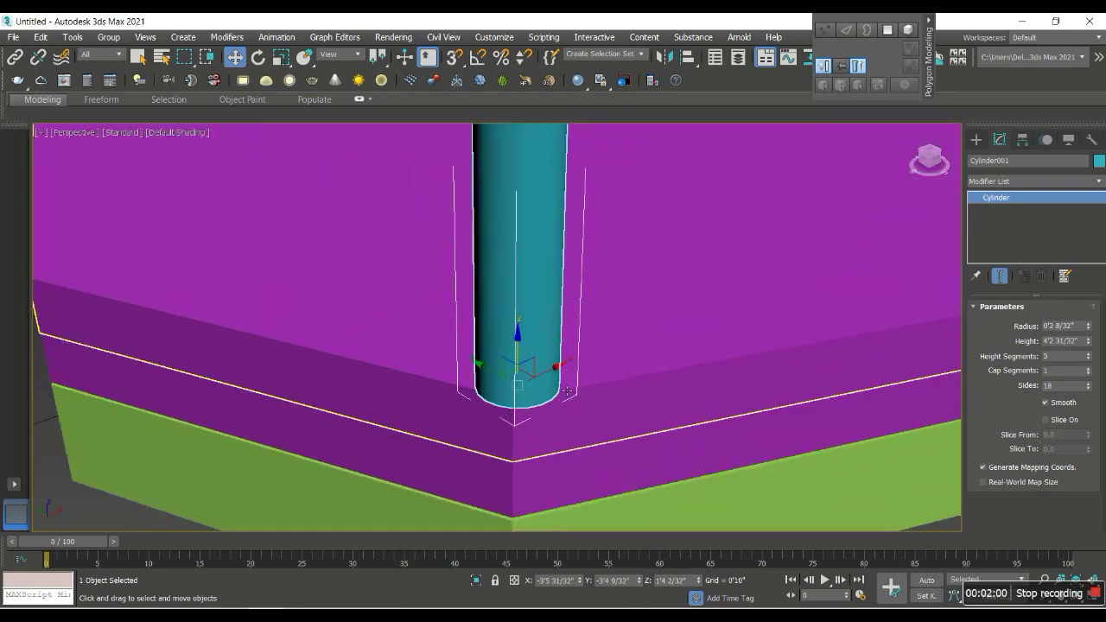
pyautogui.scroll(2, 503, 373)
pyautogui.scroll(-2, 467, 350)
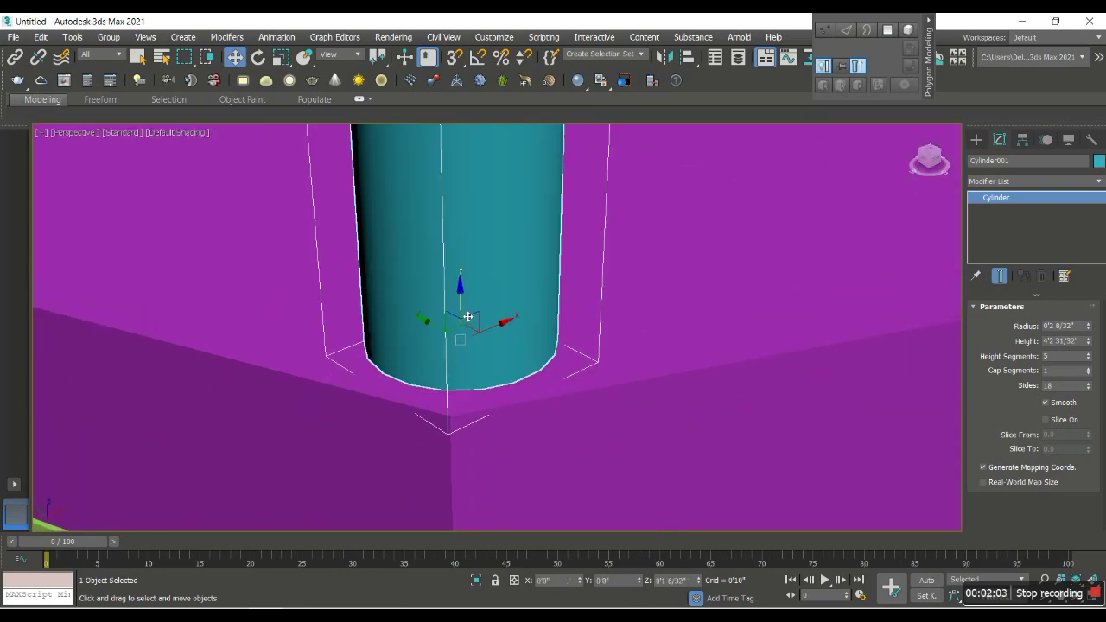
pyautogui.scroll(-2, 455, 348)
pyautogui.scroll(-2, 454, 348)
# Step: Reposition the column in Top view and increase its Sides for a smoother round
pyautogui.press('t')
pyautogui.moveTo(401, 433); pyautogui.dragTo(400, 332)
pyautogui.scroll(3, 389, 384)
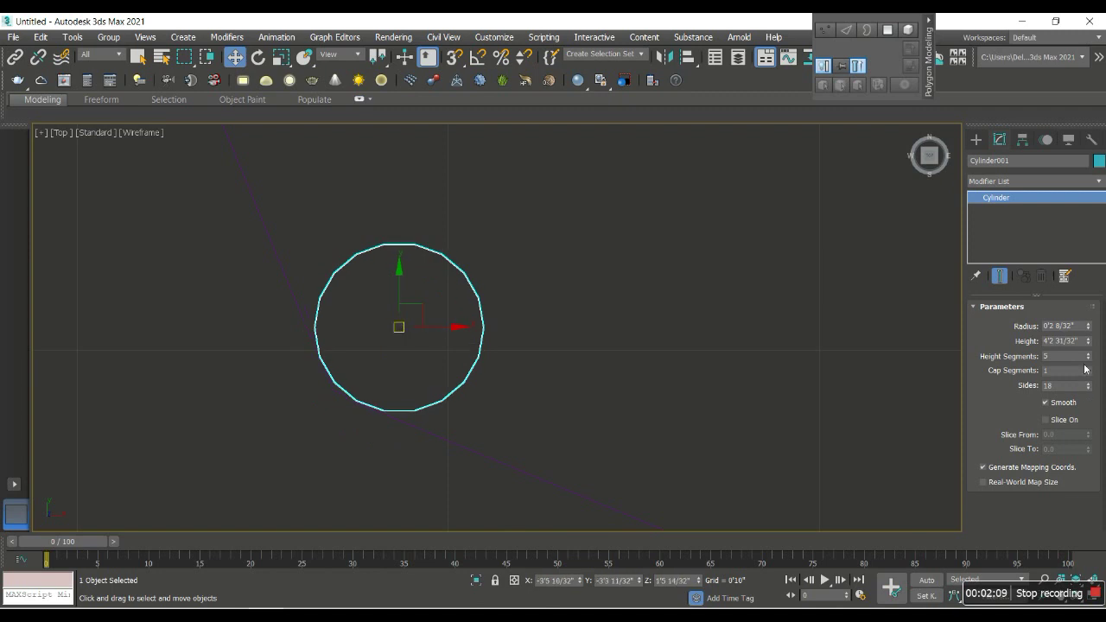
pyautogui.moveTo(1089, 388); pyautogui.dragTo(1087, 385)
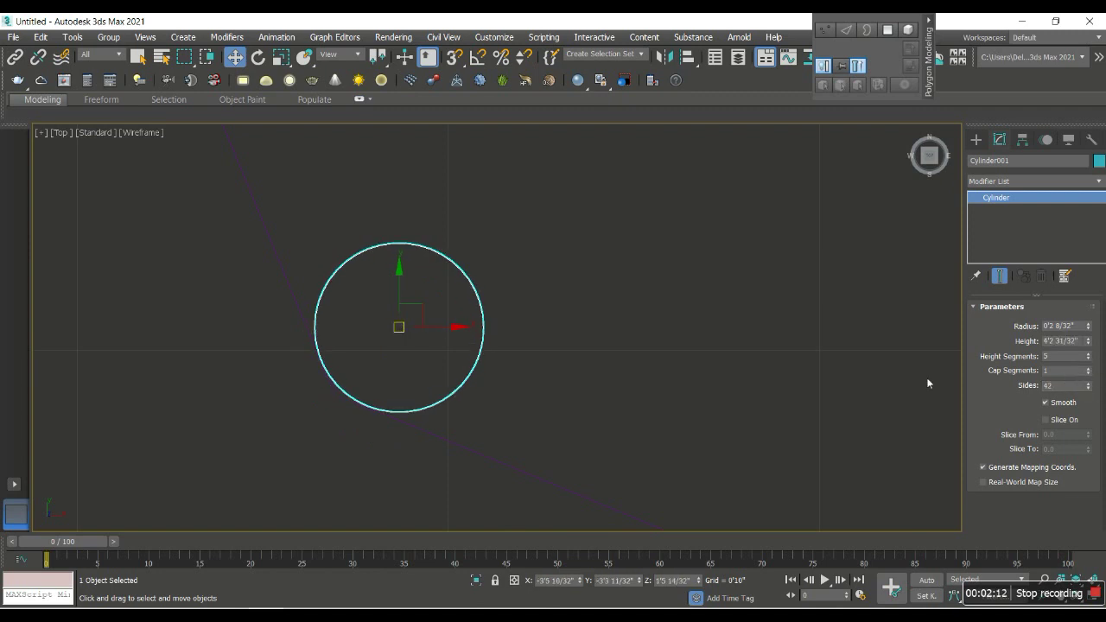
pyautogui.press('p')
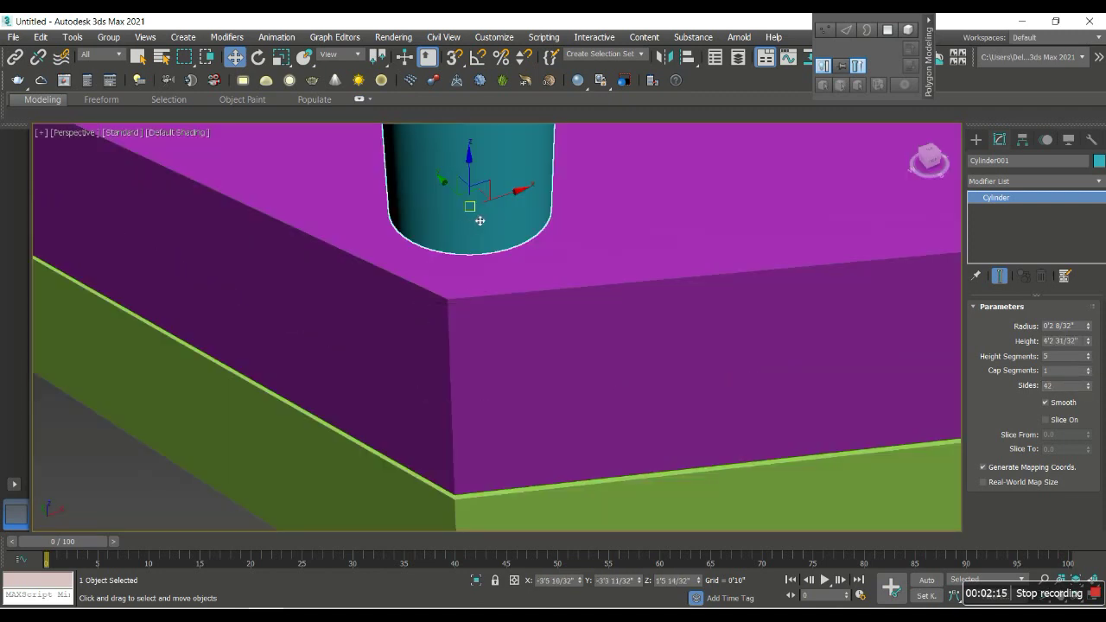
pyautogui.press('t')
pyautogui.scroll(-5, 378, 361)
pyautogui.scroll(-5, 385, 354)
pyautogui.scroll(10, 390, 342)
pyautogui.scroll(7, 372, 294)
pyautogui.scroll(-3, 371, 235)
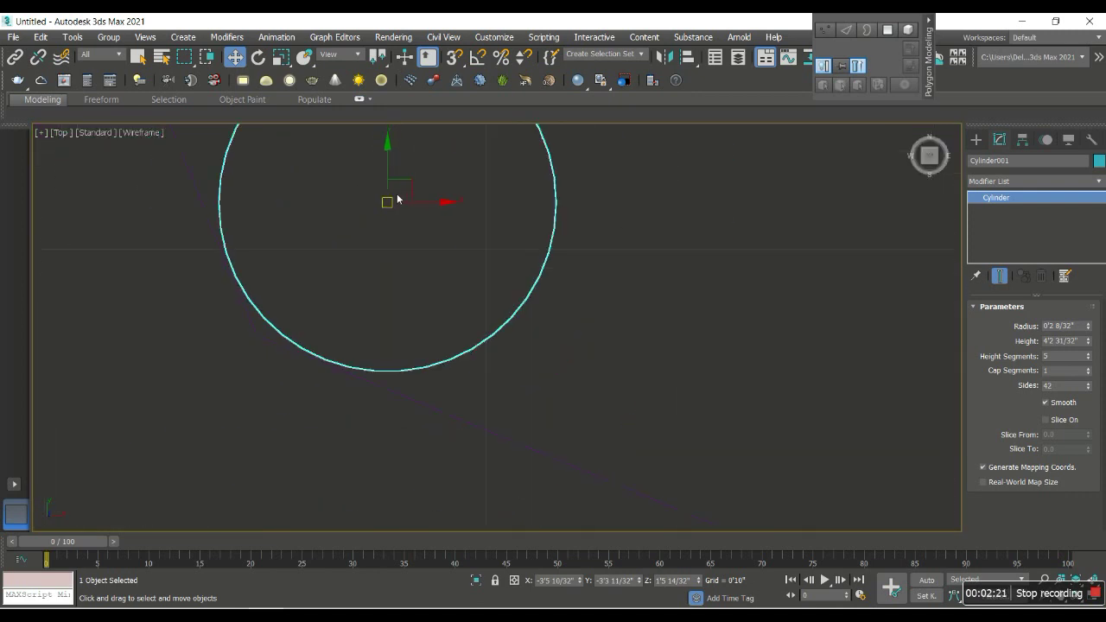
# Step: Lower the cylinder along Z onto the slab, check the reference photo, and reselect the column
pyautogui.press('p')
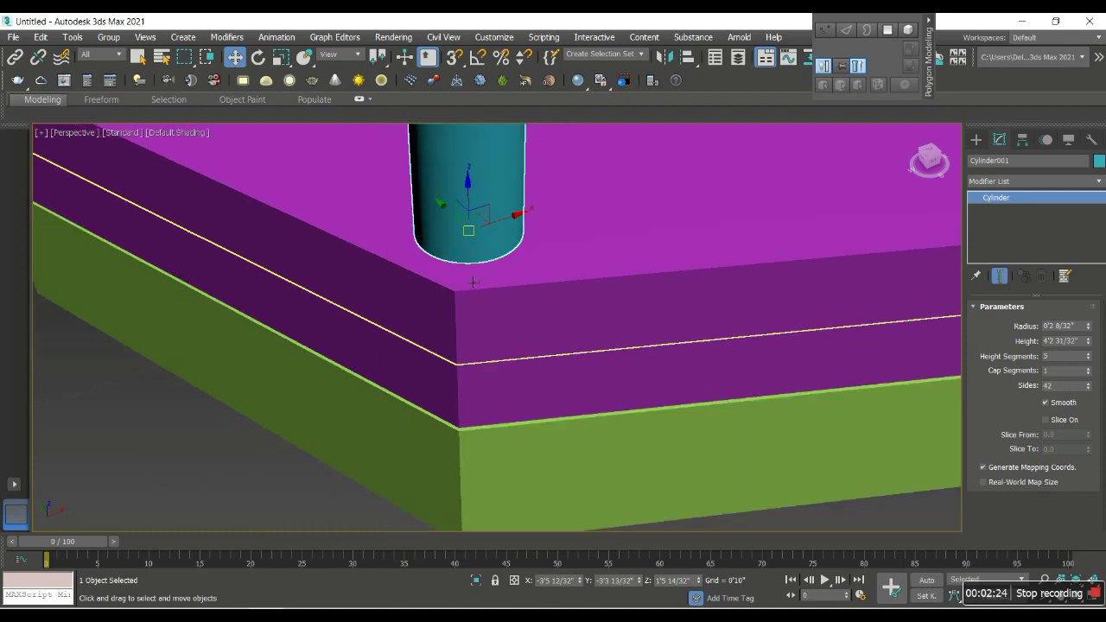
pyautogui.scroll(3, 406, 214)
pyautogui.keyDown('alt'); pyautogui.moveTo(406, 214); pyautogui.dragTo(427, 210, button='middle'); pyautogui.keyUp('alt')
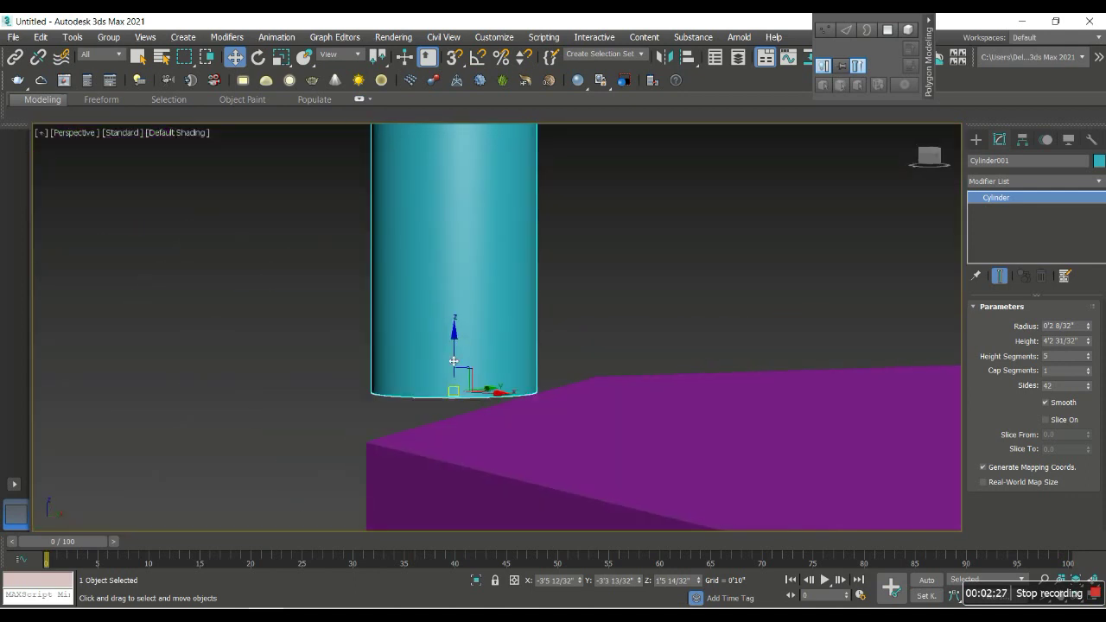
pyautogui.moveTo(453, 361); pyautogui.dragTo(453, 419)
pyautogui.scroll(-3, 354, 476)
pyautogui.moveTo(354, 476)
pyautogui.keyDown('alt'); pyautogui.mouseDown(button='middle')
pyautogui.moveTo(551, 480)
pyautogui.moveTo(715, 385)
pyautogui.mouseUp(button='middle'); pyautogui.keyUp('alt')
pyautogui.click(714, 385)
pyautogui.hotkey('alt', 'Tab')
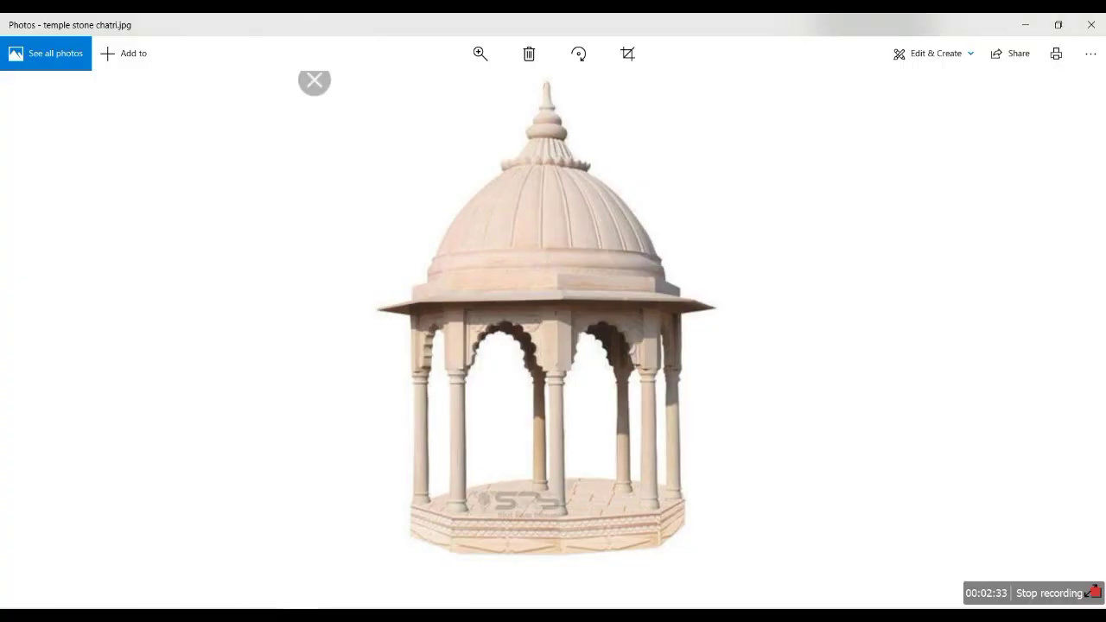
pyautogui.hotkey('alt', 'Tab')
pyautogui.scroll(4, 445, 376)
pyautogui.click(538, 373)
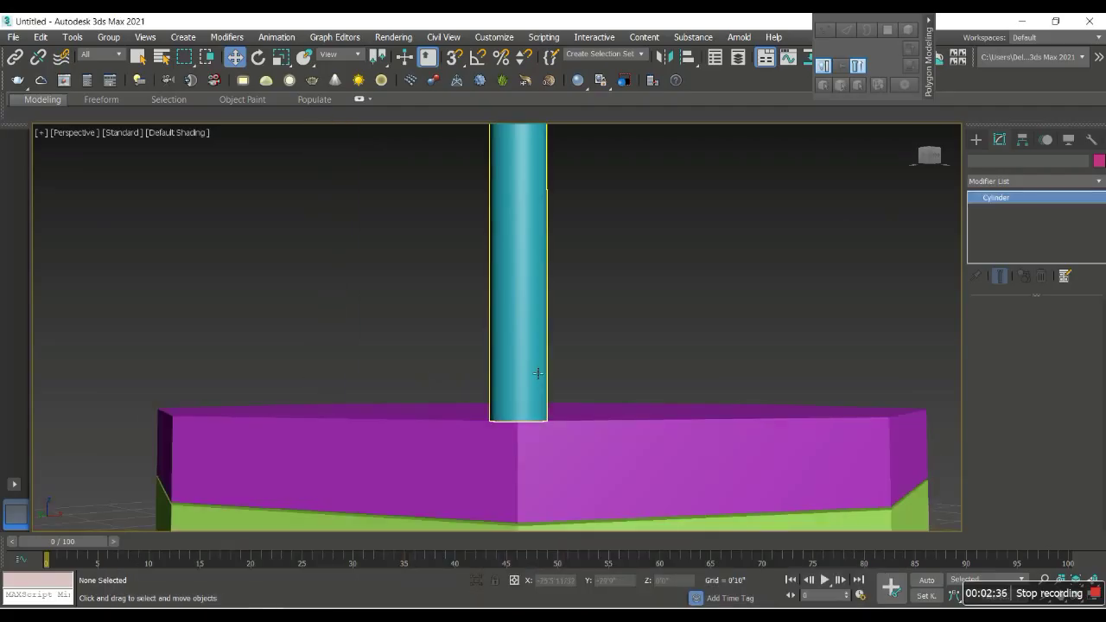
# Step: Clone the column, colour the copy light green, and shorten it to a low stub
pyautogui.moveTo(537, 373)
pyautogui.mouseDown()
pyautogui.moveTo(534, 341)
pyautogui.moveTo(524, 382)
pyautogui.mouseUp()
pyautogui.click(555, 375)
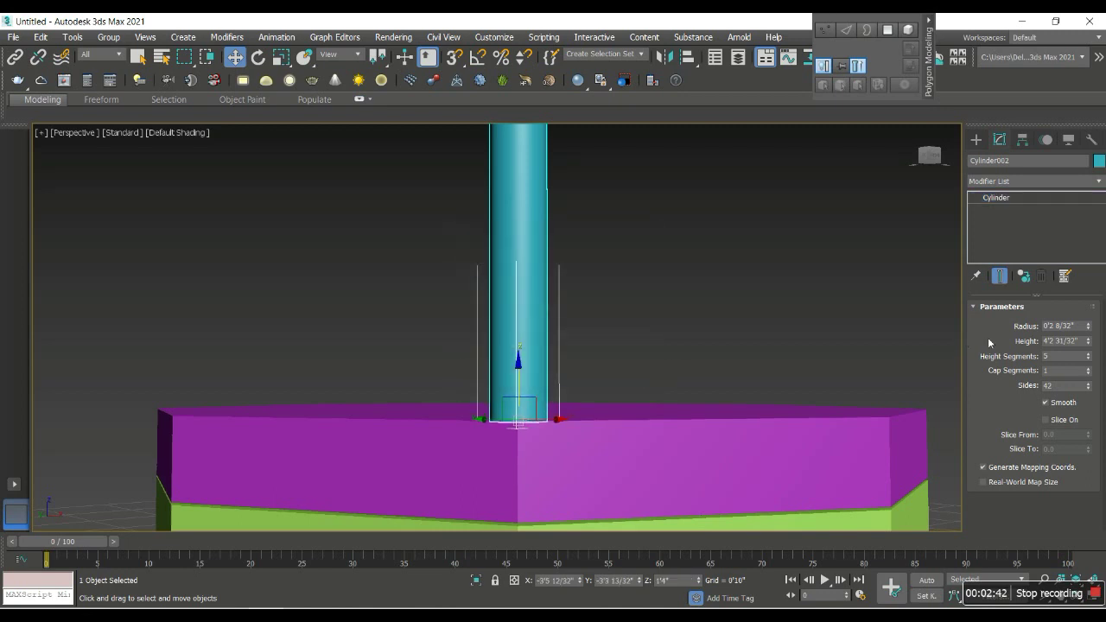
pyautogui.click(1098, 160)
pyautogui.click(581, 310)
pyautogui.click(632, 395)
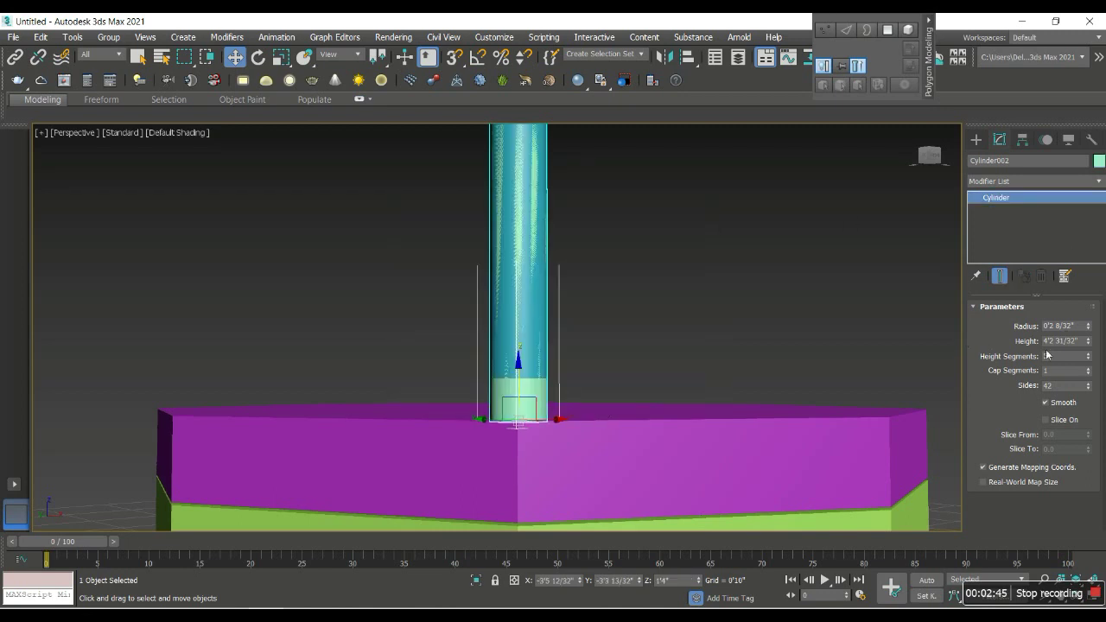
pyautogui.moveTo(1088, 341); pyautogui.dragTo(1071, 398)
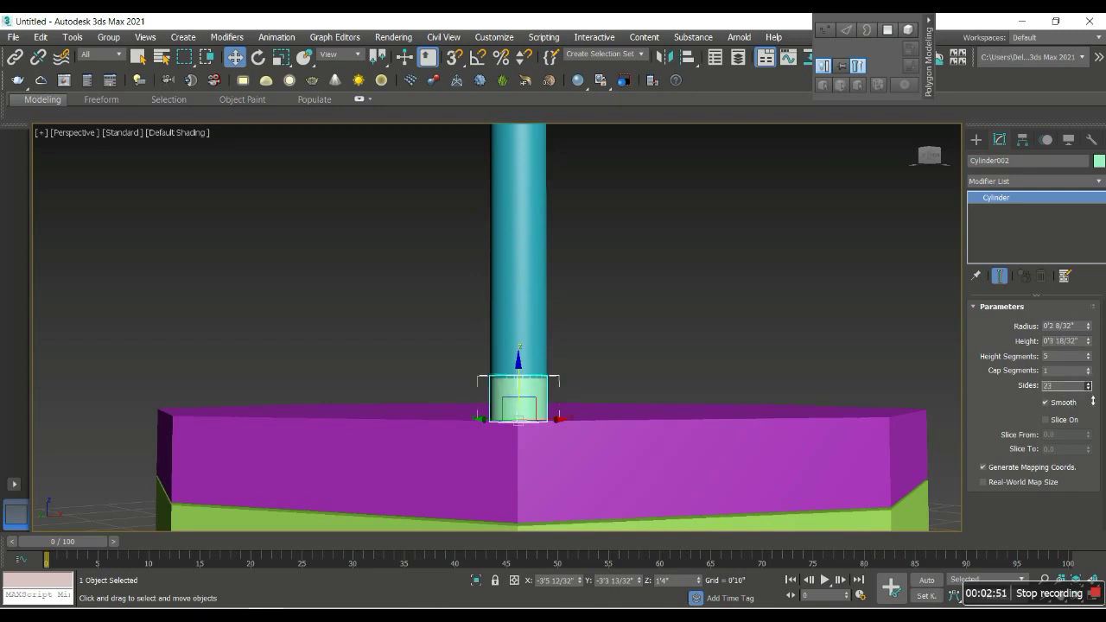
# Step: Add a Taper modifier (Amount 0.37, Curve 0.88) to bulge the stub into a rounded base
pyautogui.click(1017, 182)
pyautogui.scroll(-5, 1019, 345)
pyautogui.click(1019, 281)
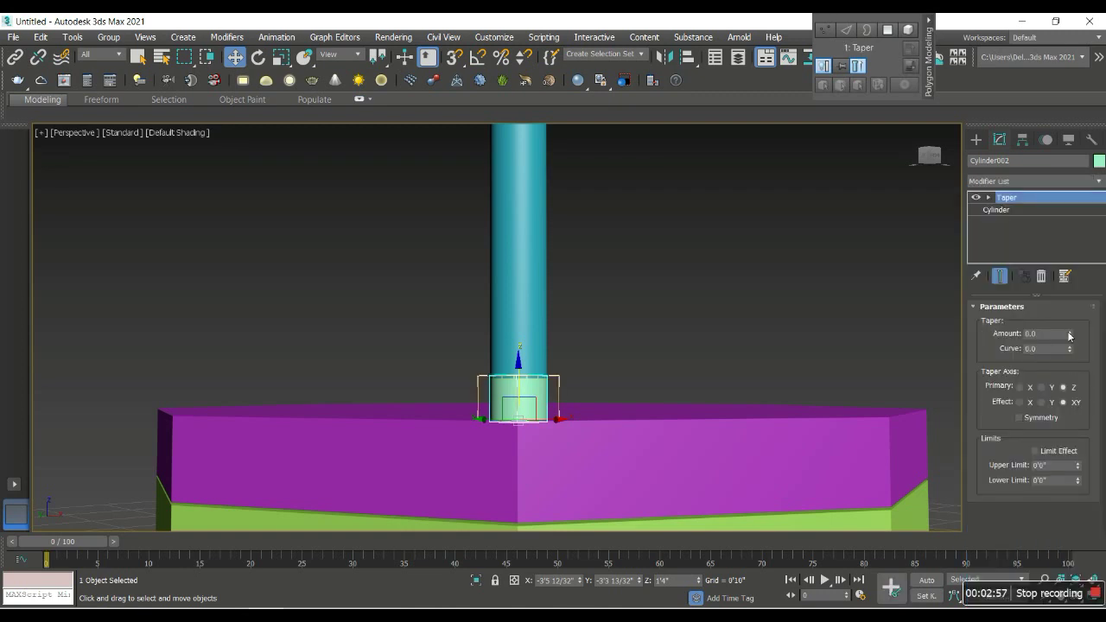
pyautogui.moveTo(1069, 333)
pyautogui.mouseDown()
pyautogui.moveTo(1071, 314)
pyautogui.moveTo(1076, 354)
pyautogui.mouseUp()
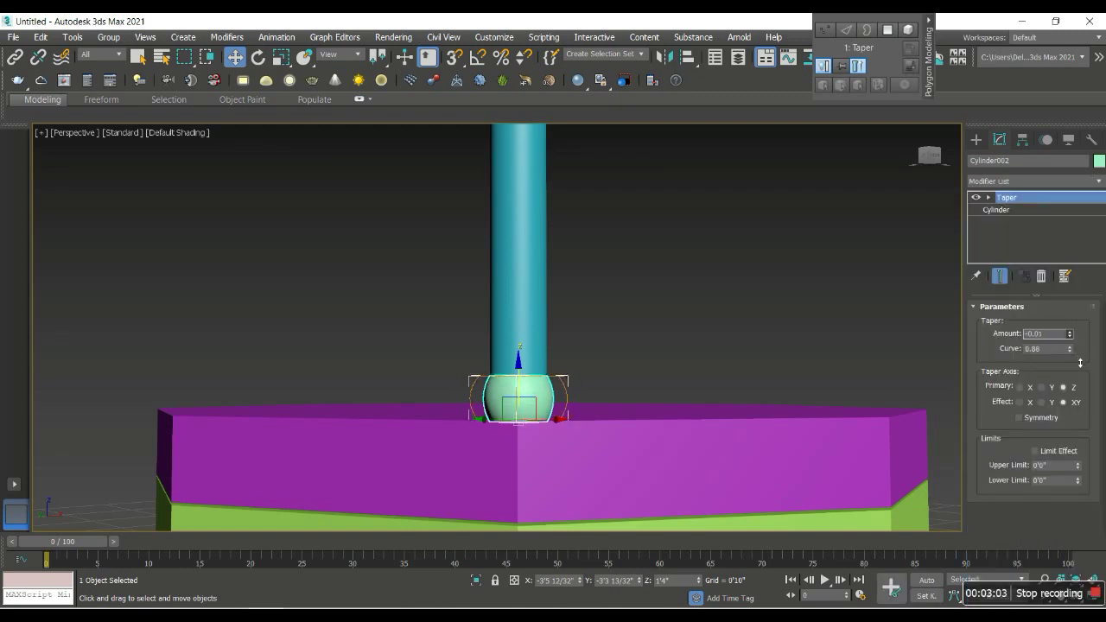
pyautogui.click(863, 259)
# Step: Draw a small Circle spline on the slab
pyautogui.click(975, 139)
pyautogui.click(990, 159)
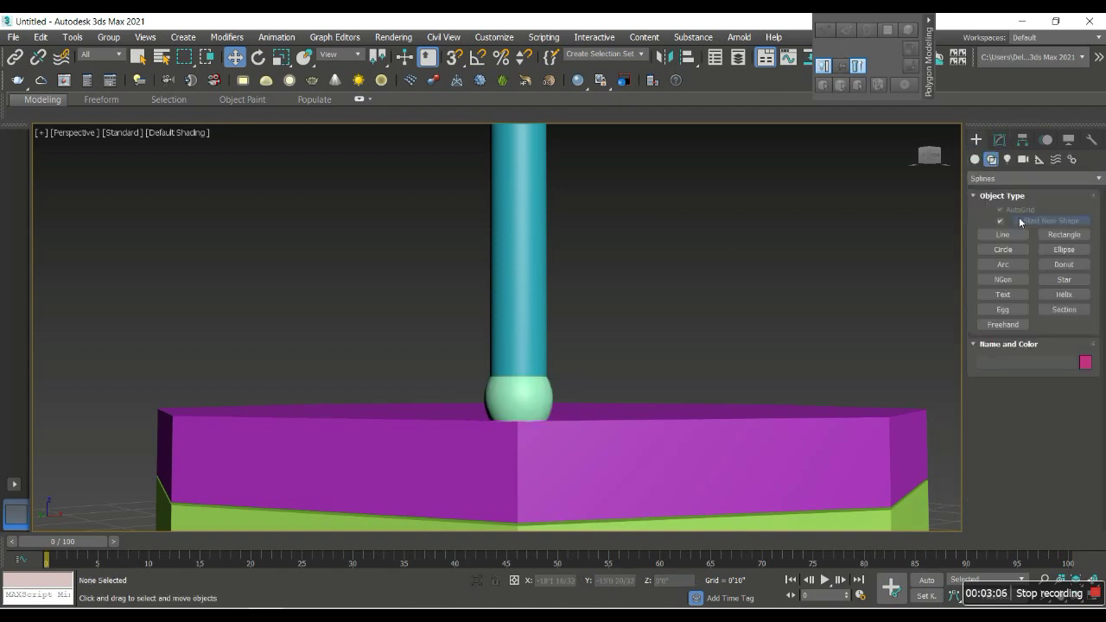
pyautogui.click(639, 384)
pyautogui.keyDown('alt'); pyautogui.moveTo(653, 423); pyautogui.dragTo(644, 460, button='middle'); pyautogui.keyUp('alt')
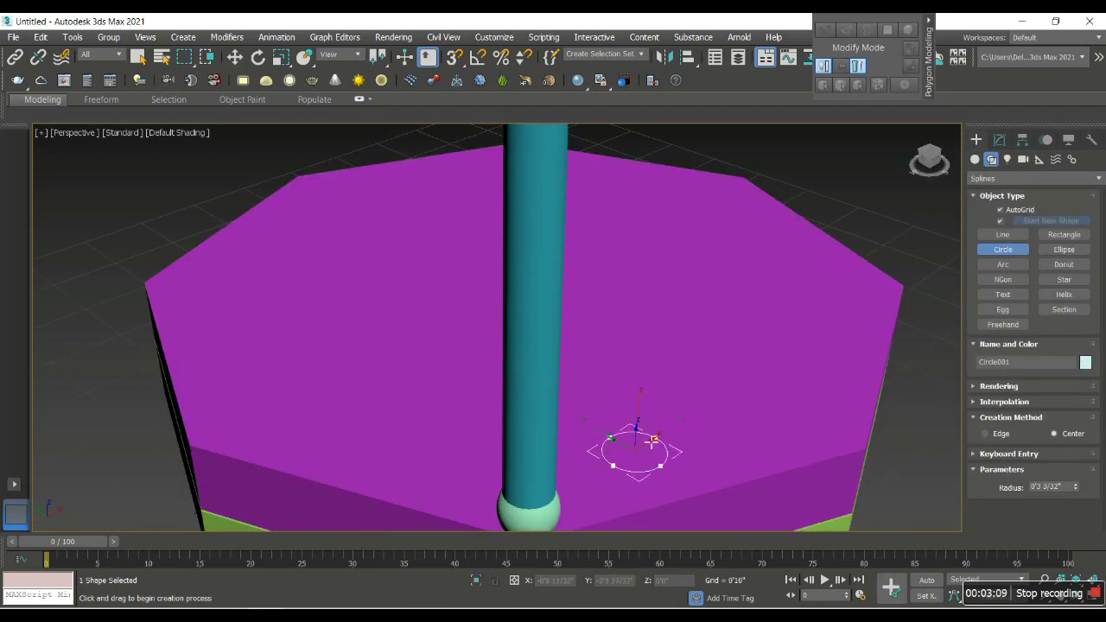
# Step: Move Circle001 up so it sits on top of the column's bulging base
pyautogui.press('w')
pyautogui.moveTo(636, 450); pyautogui.dragTo(529, 505)
pyautogui.keyDown('alt'); pyautogui.moveTo(529, 505); pyautogui.dragTo(542, 484, button='middle'); pyautogui.keyUp('alt')
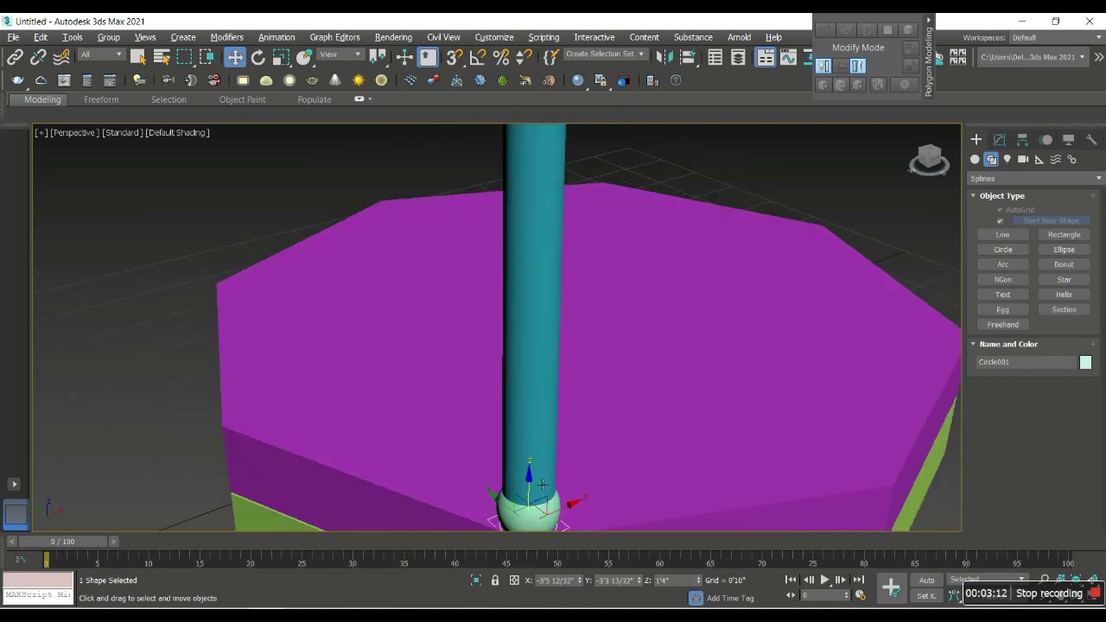
pyautogui.scroll(-3, 542, 484)
pyautogui.scroll(6, 510, 440)
pyautogui.click(518, 396)
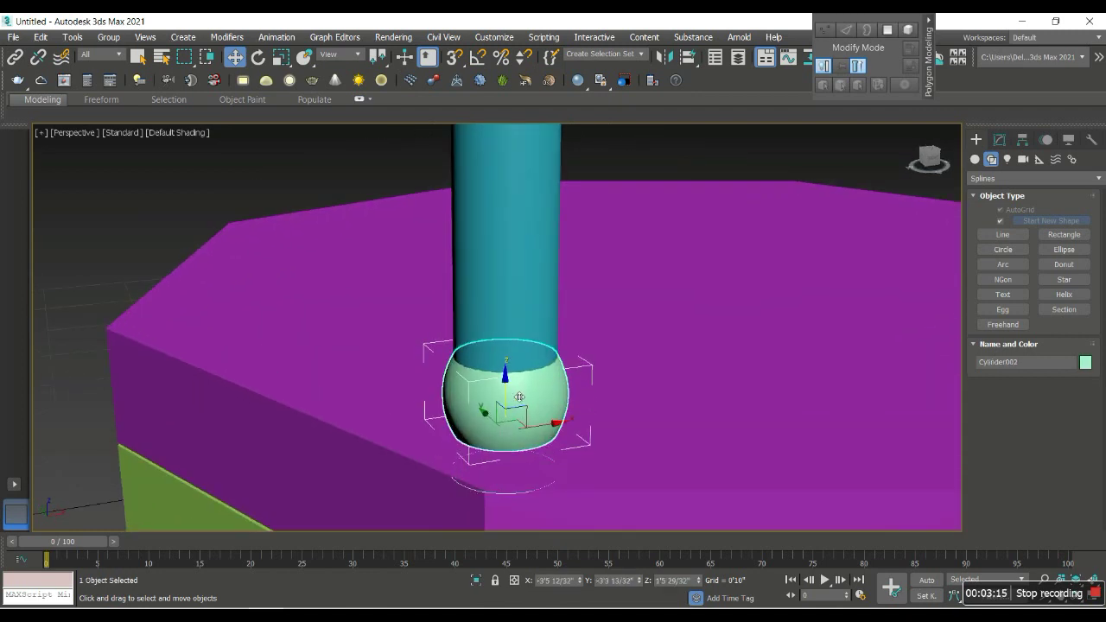
pyautogui.click(505, 480)
pyautogui.moveTo(506, 432); pyautogui.dragTo(527, 360)
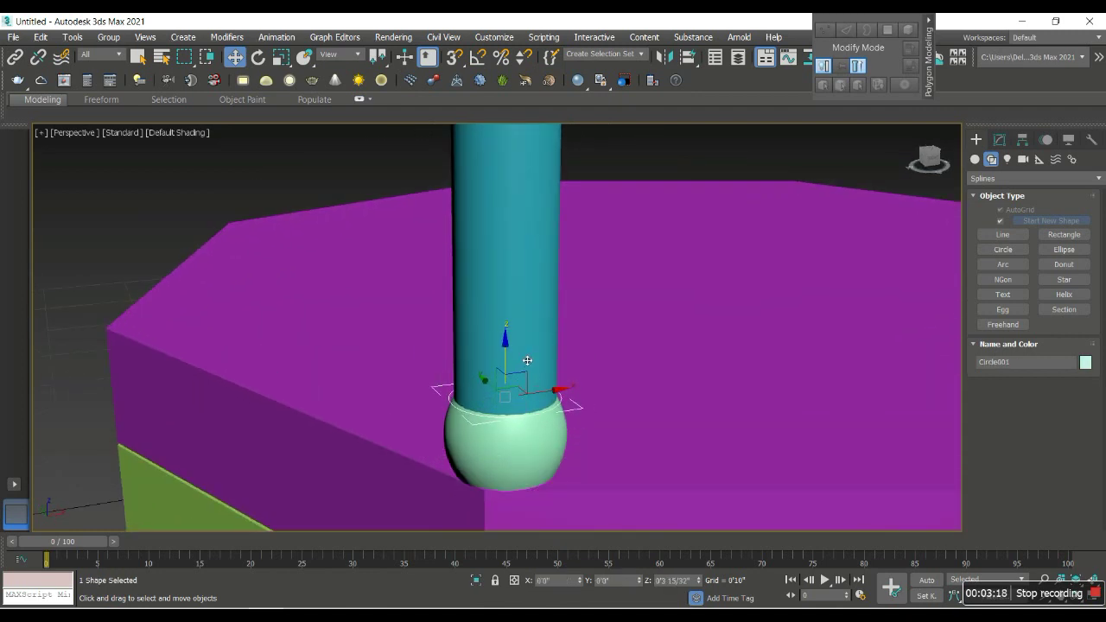
# Step: Enable In Viewport rendering on the circle with Thickness 0'0 18/32", then compare with the reference
pyautogui.click(1000, 139)
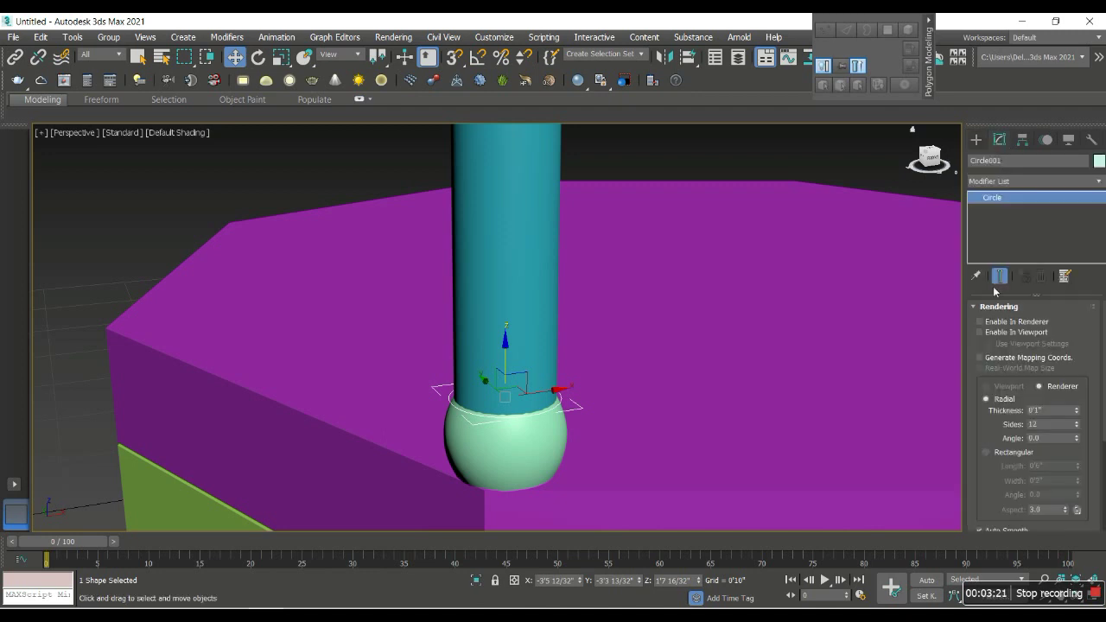
pyautogui.click(979, 331)
pyautogui.moveTo(1075, 414); pyautogui.dragTo(1076, 428)
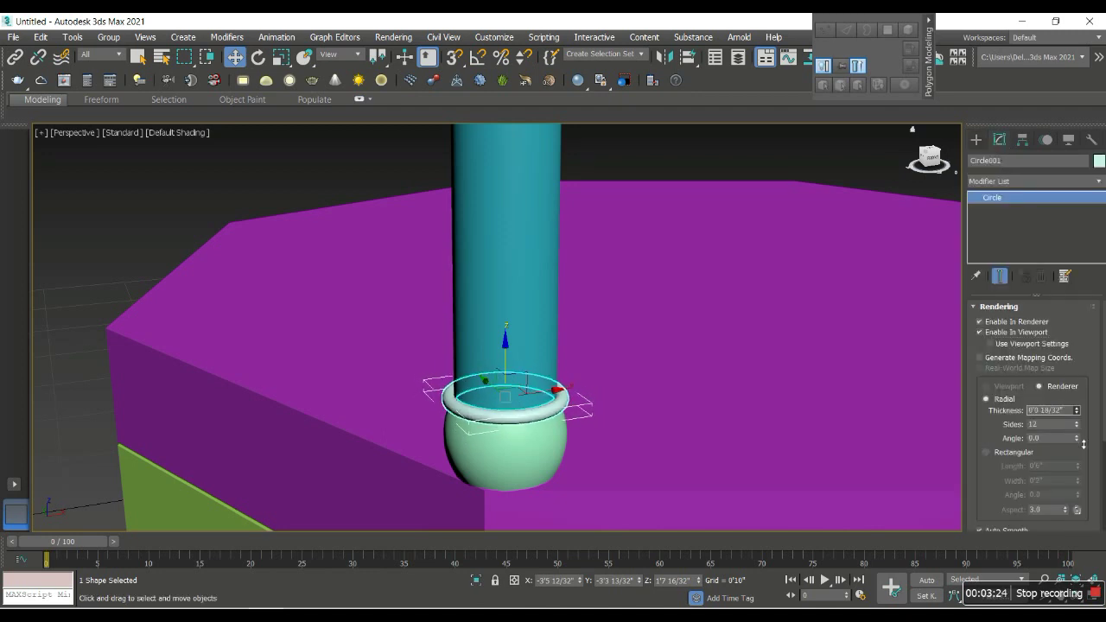
pyautogui.hotkey('alt', 'Tab')
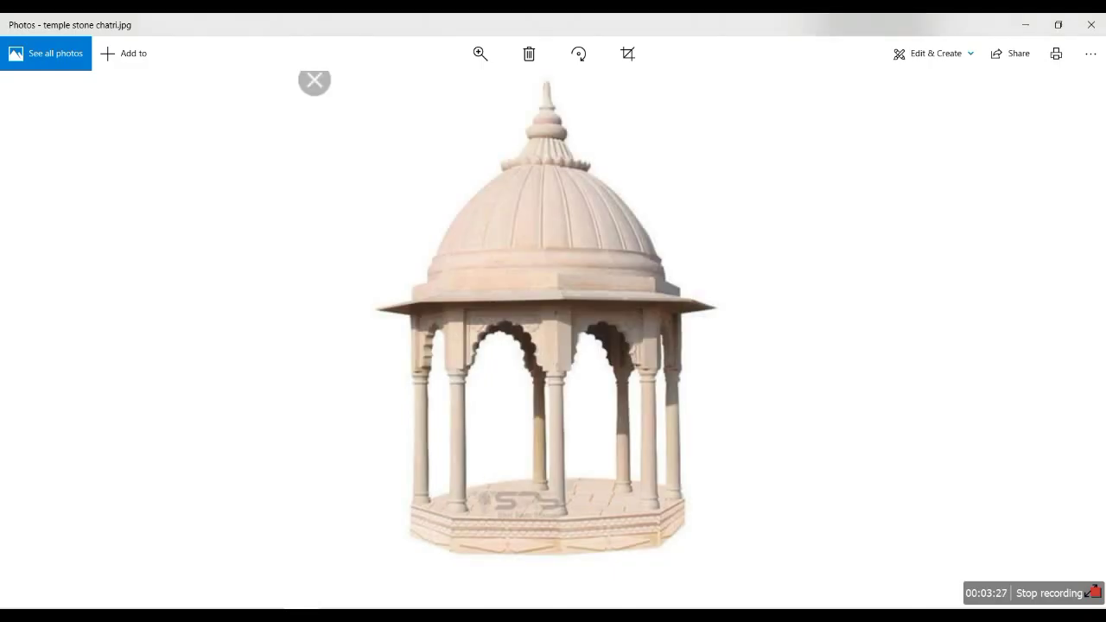
pyautogui.hotkey('alt', 'Tab')
pyautogui.scroll(-5, 599, 315)
pyautogui.scroll(-2, 599, 315)
pyautogui.keyDown('alt'); pyautogui.moveTo(598, 315); pyautogui.dragTo(489, 326, button='middle'); pyautogui.keyUp('alt')
pyautogui.scroll(3, 489, 325)
pyautogui.scroll(-1, 528, 292)
pyautogui.scroll(4, 513, 381)
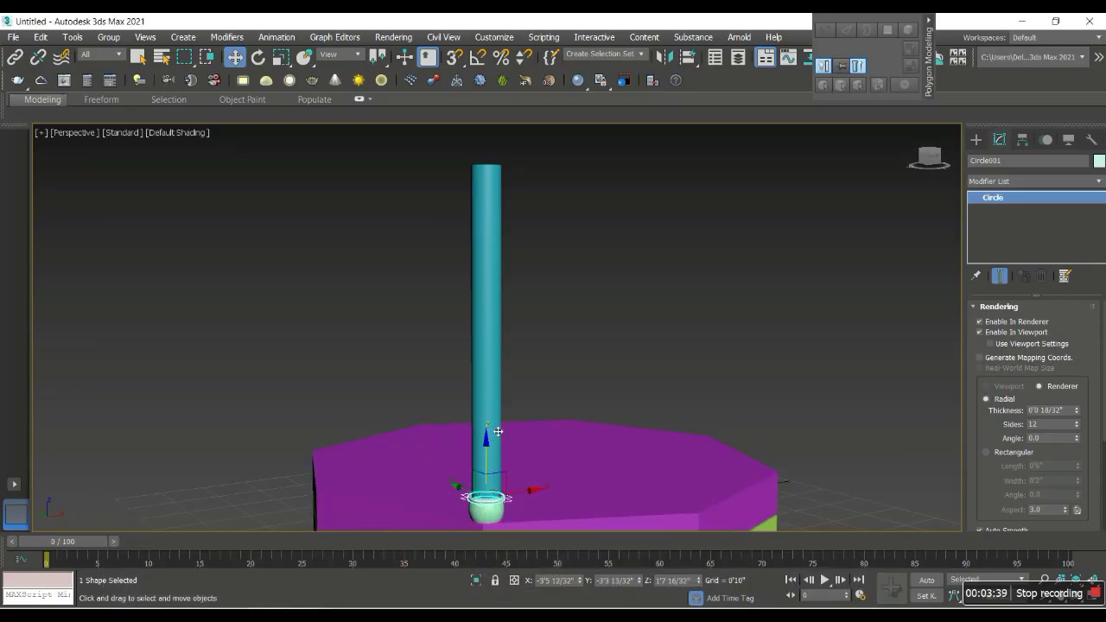
# Step: Shift-drag the ring up the shaft twice, creating Circle002 and Circle003, then check the reference
pyautogui.moveTo(499, 431)
pyautogui.keyDown('shift'); pyautogui.mouseDown()
pyautogui.moveTo(510, 212)
pyautogui.moveTo(514, 231)
pyautogui.mouseUp(); pyautogui.keyUp('shift')
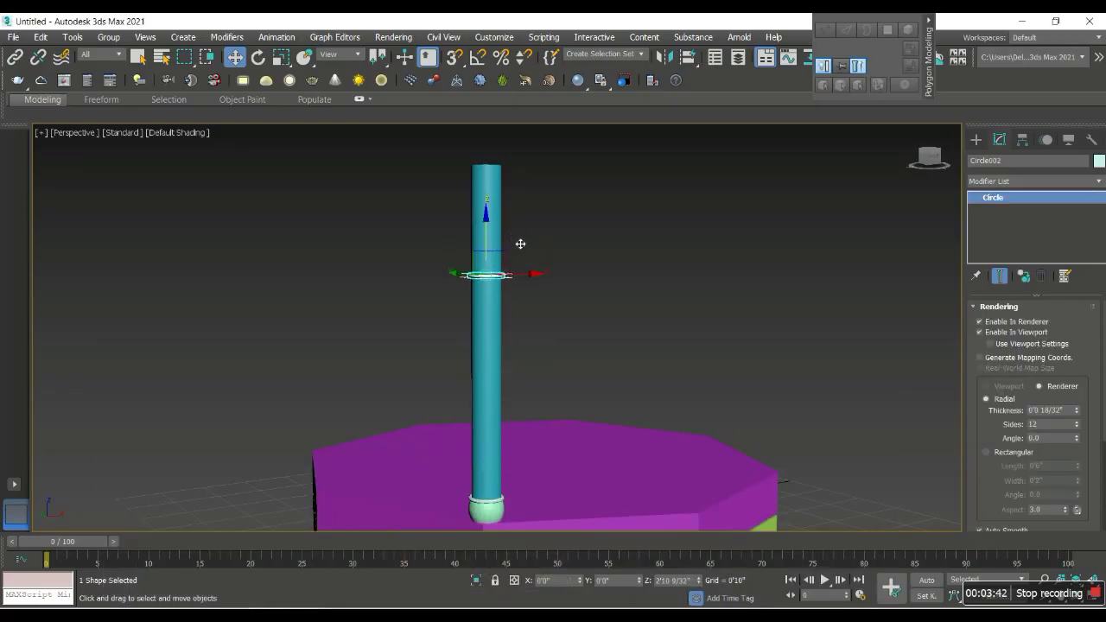
pyautogui.click(553, 375)
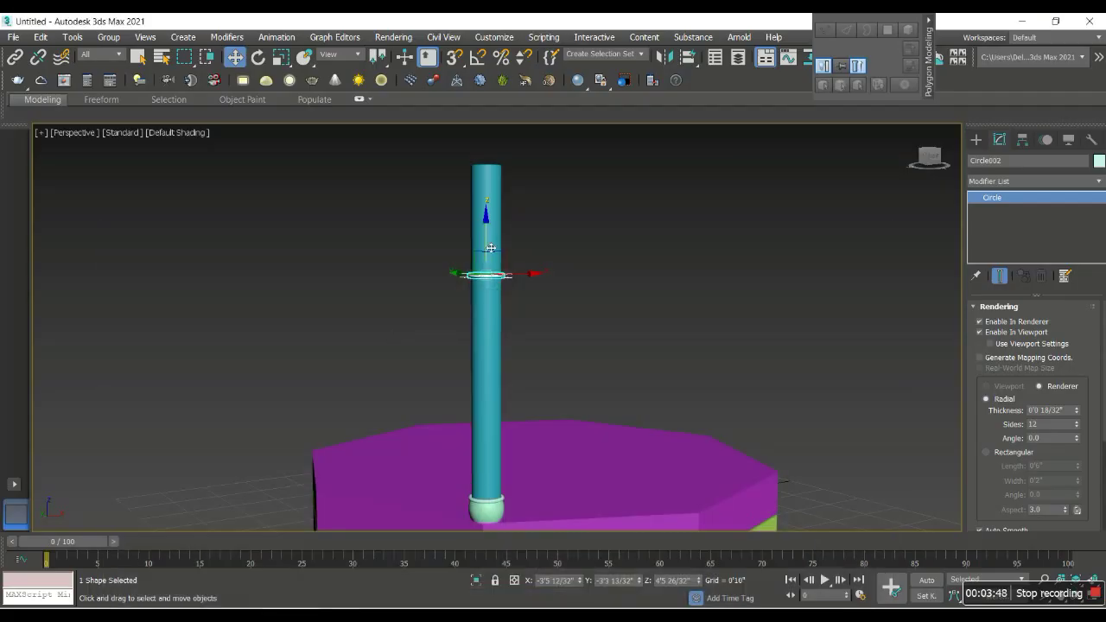
pyautogui.click(492, 236)
pyautogui.keyDown('shift'); pyautogui.moveTo(493, 236); pyautogui.dragTo(492, 221); pyautogui.keyUp('shift')
pyautogui.click(553, 374)
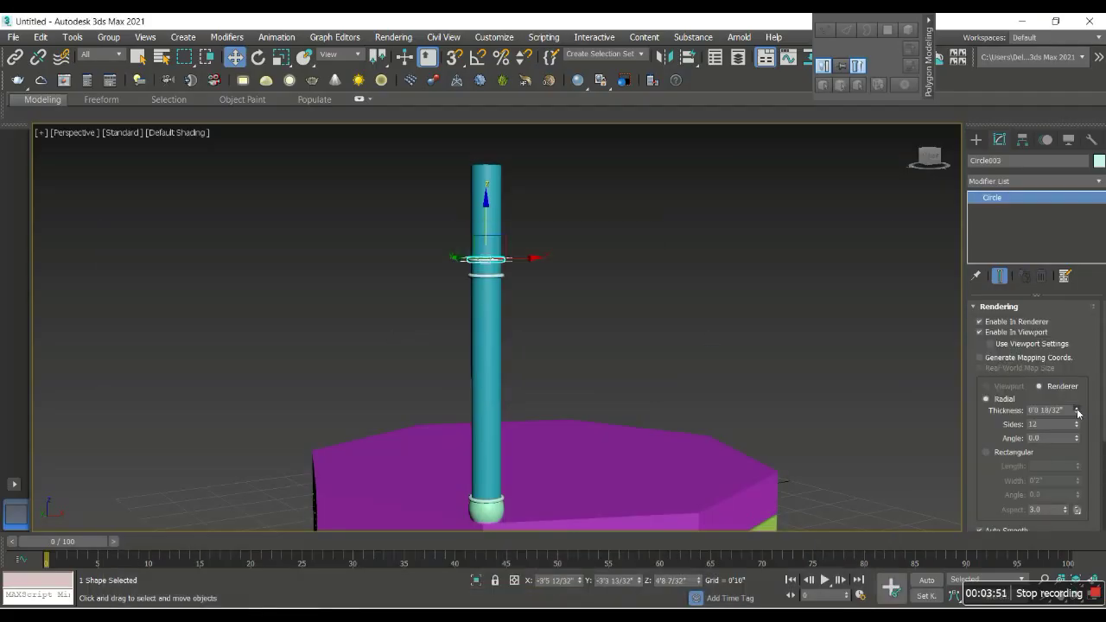
pyautogui.click(607, 228)
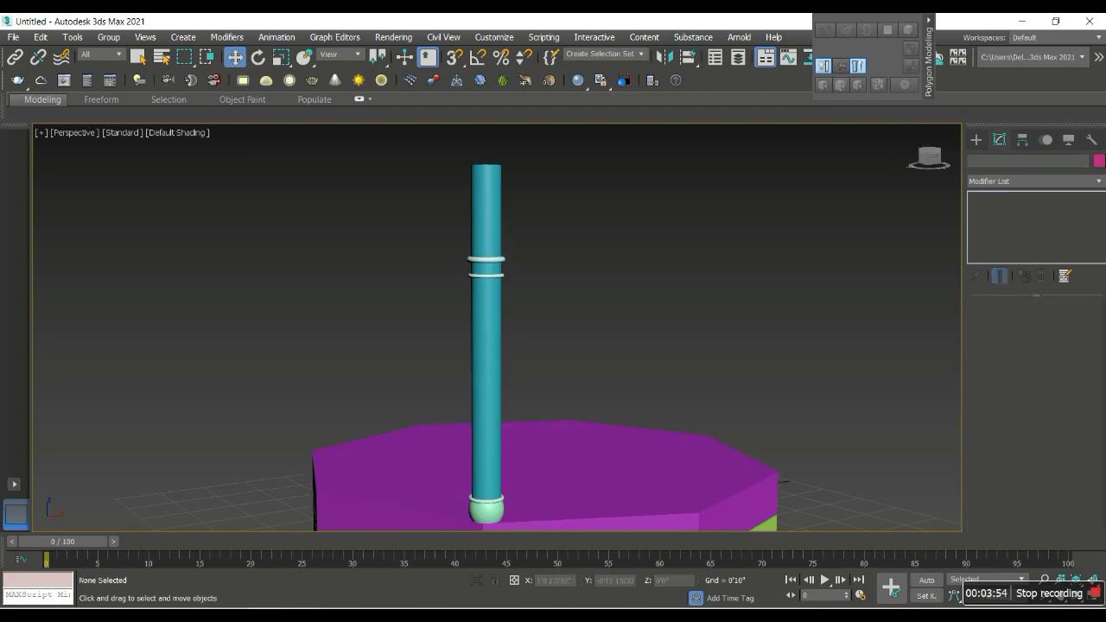
pyautogui.hotkey('alt', 'Tab')
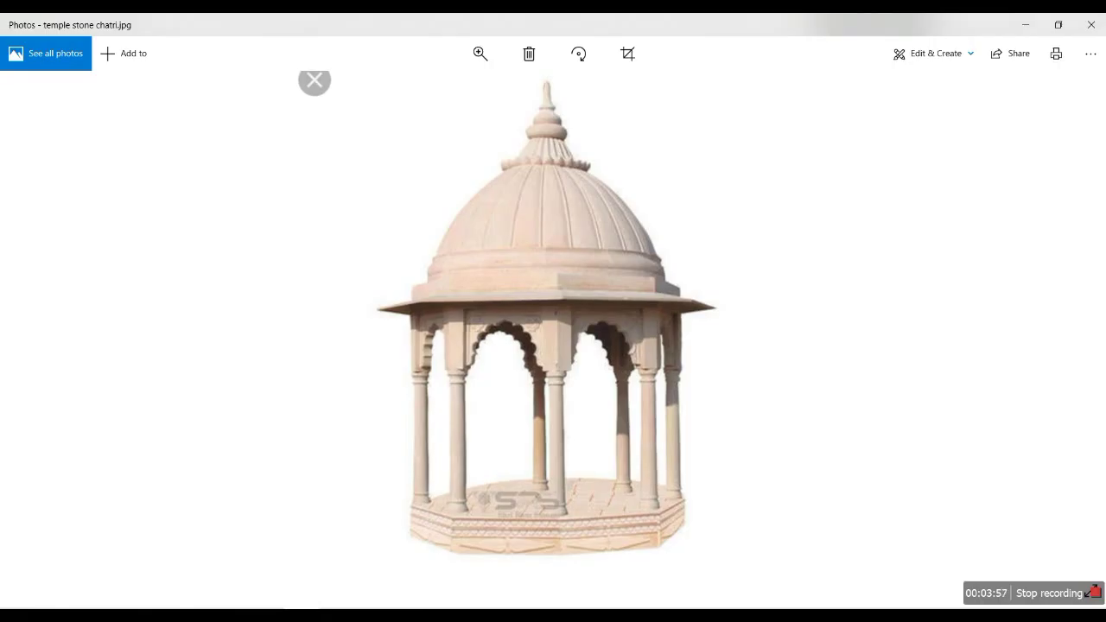
pyautogui.hotkey('alt', 'Tab')
# Step: In Top view, abandon a first line attempt and isolate the octagon outline to trace against
pyautogui.press('t')
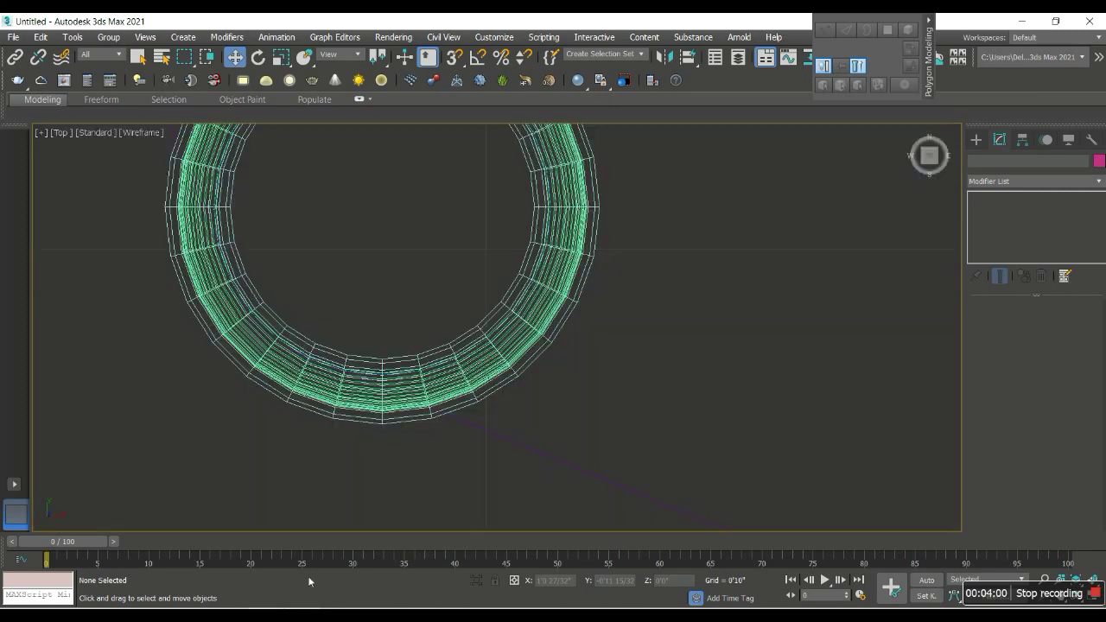
pyautogui.scroll(-5, 488, 417)
pyautogui.scroll(-5, 488, 416)
pyautogui.scroll(5, 628, 337)
pyautogui.moveTo(307, 434); pyautogui.dragTo(619, 268, button='middle')
pyautogui.scroll(4, 371, 380)
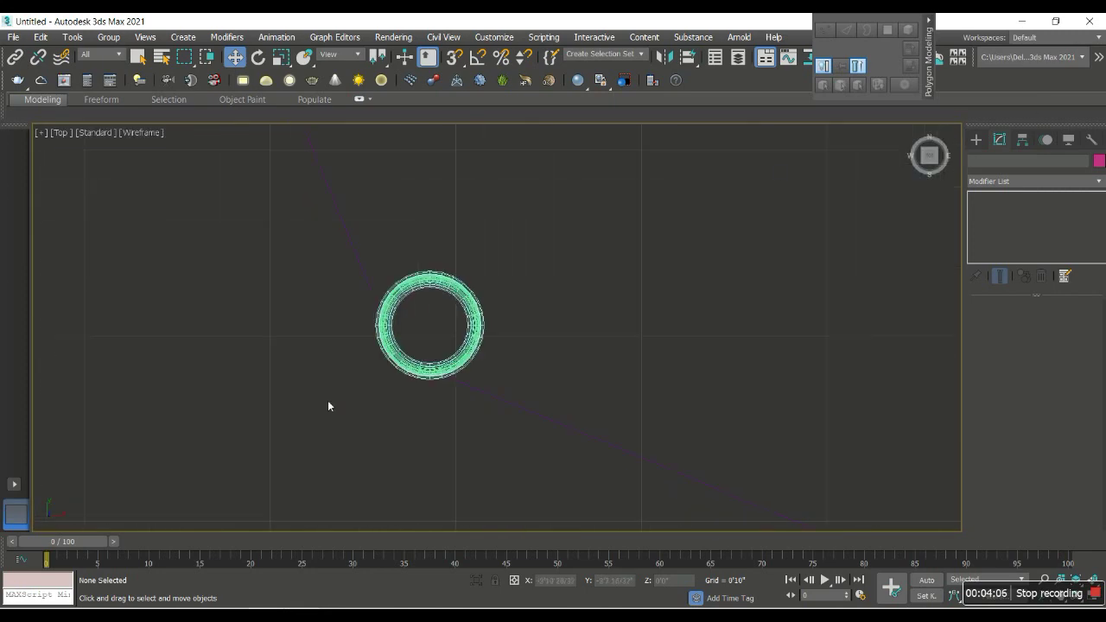
pyautogui.click(976, 139)
pyautogui.click(1002, 234)
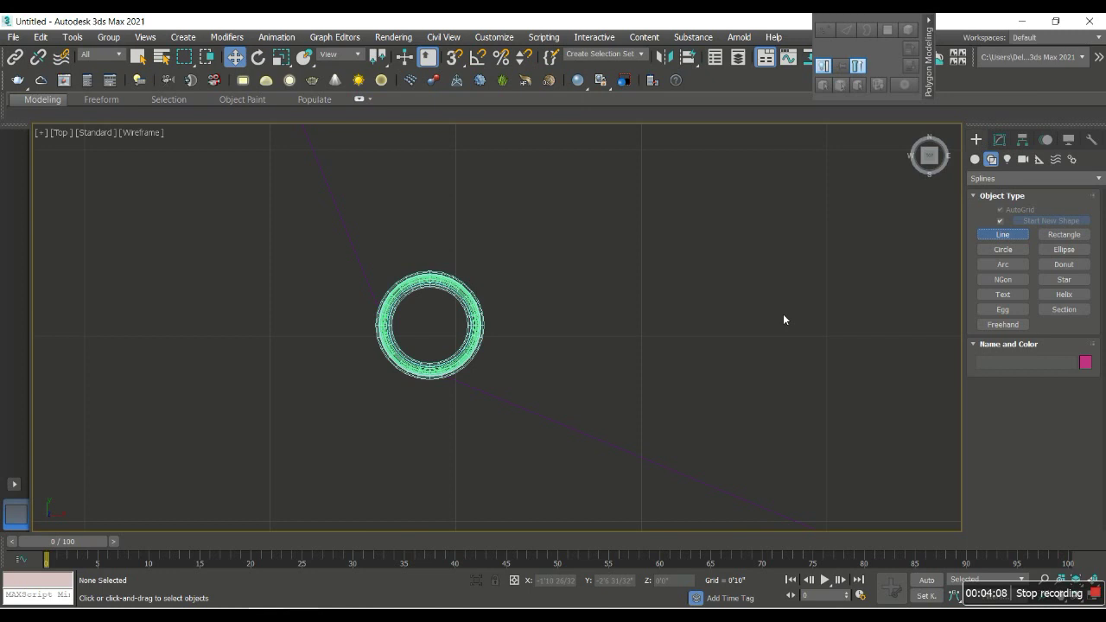
pyautogui.click(345, 216)
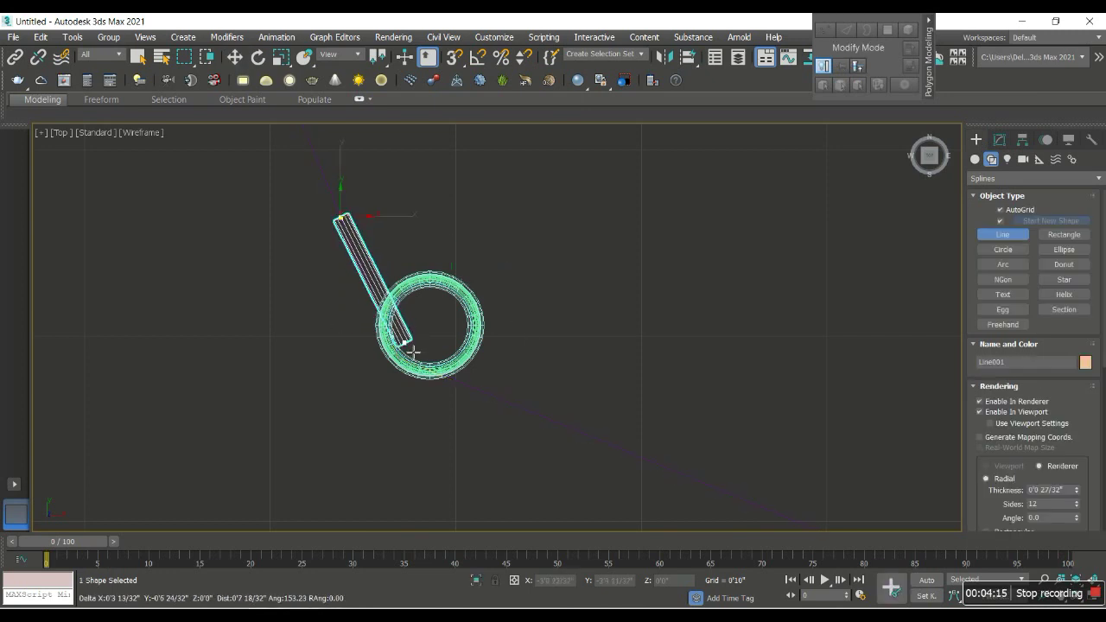
pyautogui.rightClick(367, 279)
pyautogui.click(367, 279)
pyautogui.click(481, 585)
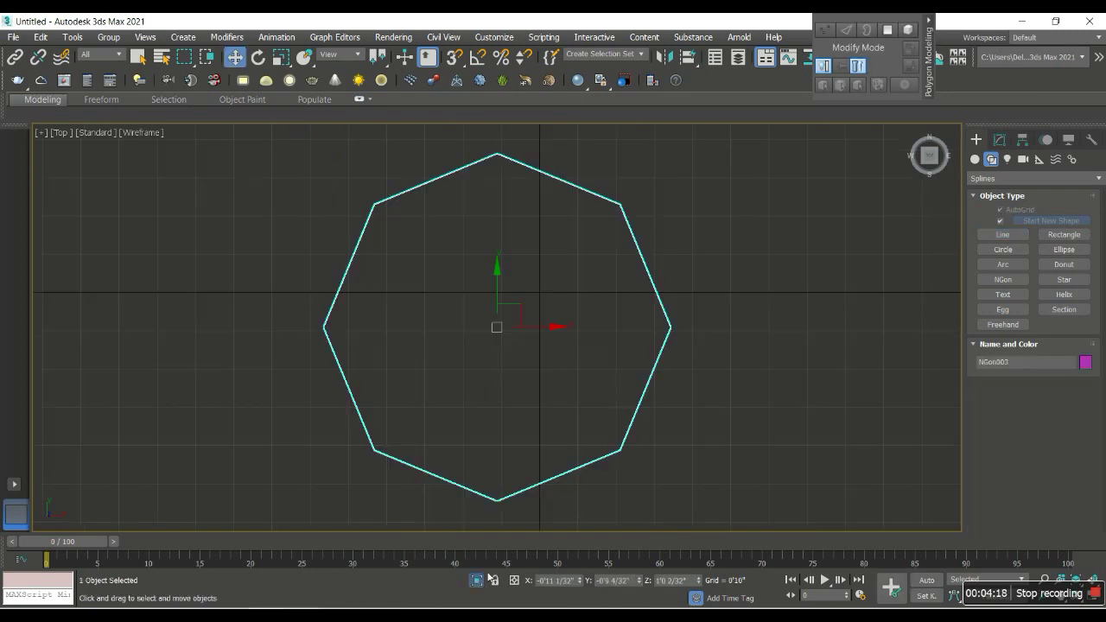
# Step: Draw a bent two-segment line from the octagon's corner along its edge, then check it in Perspective
pyautogui.click(1002, 234)
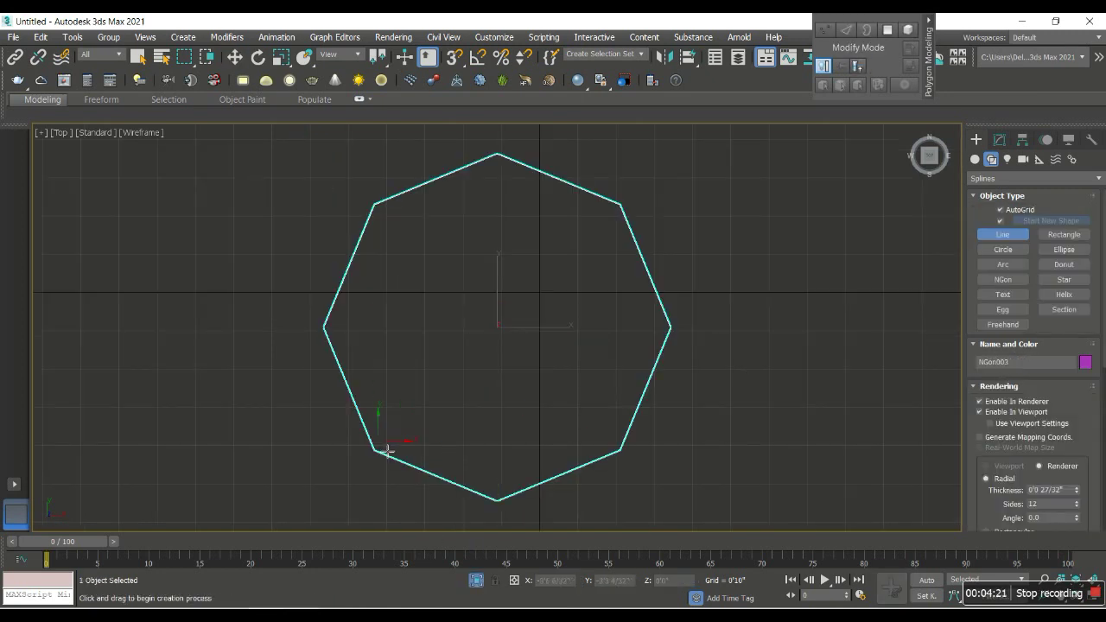
pyautogui.scroll(5, 404, 432)
pyautogui.click(330, 322)
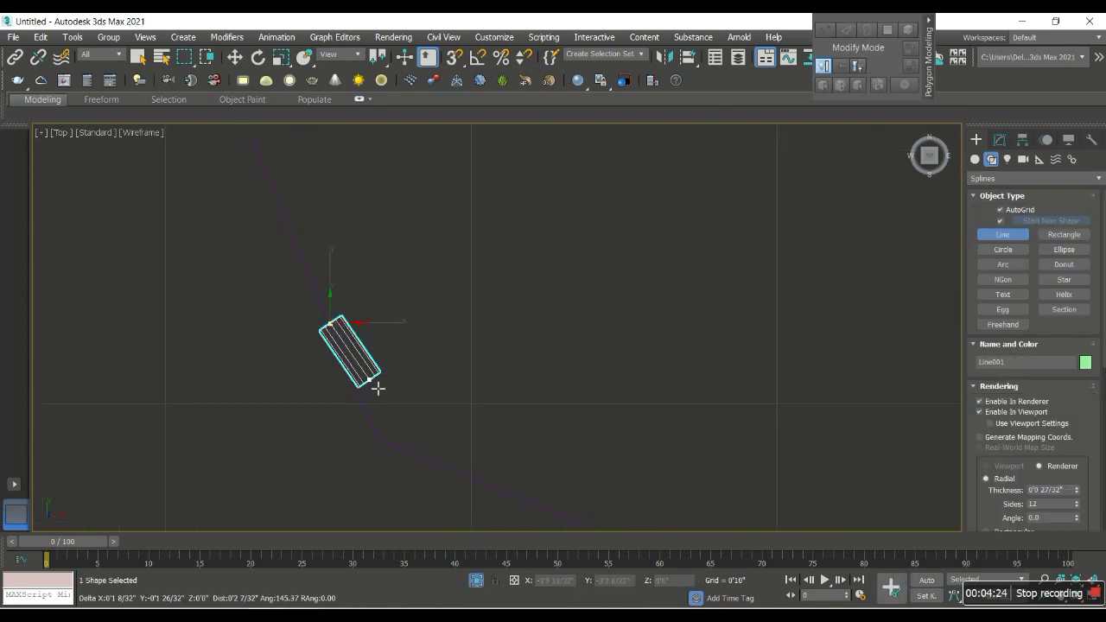
pyautogui.click(380, 438)
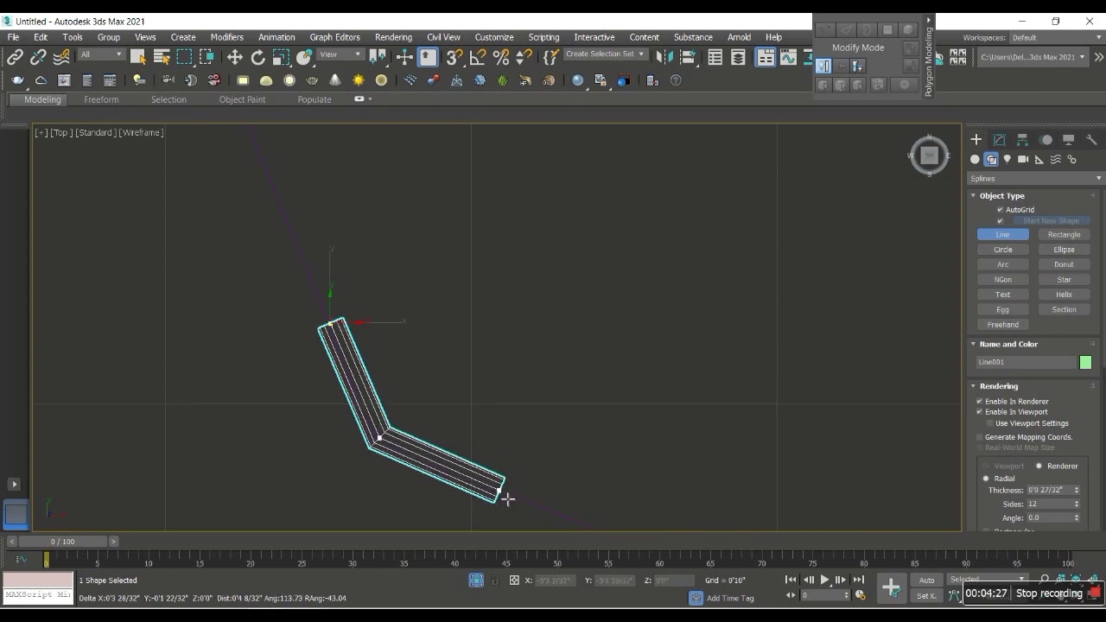
pyautogui.click(509, 493)
pyautogui.rightClick(546, 373)
pyautogui.press('p')
pyautogui.press('w')
pyautogui.scroll(5, 492, 398)
pyautogui.click(999, 140)
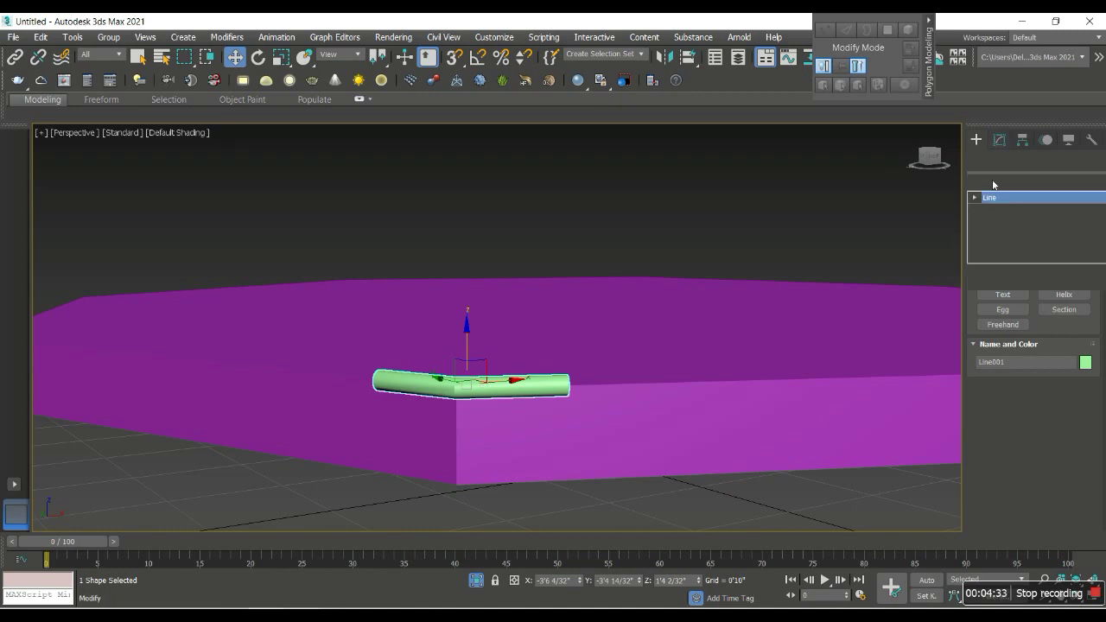
# Step: Add an Extrude modifier with a larger Amount and a Shell modifier to Line001
pyautogui.click(1009, 182)
pyautogui.write('ext')
pyautogui.press('Return')
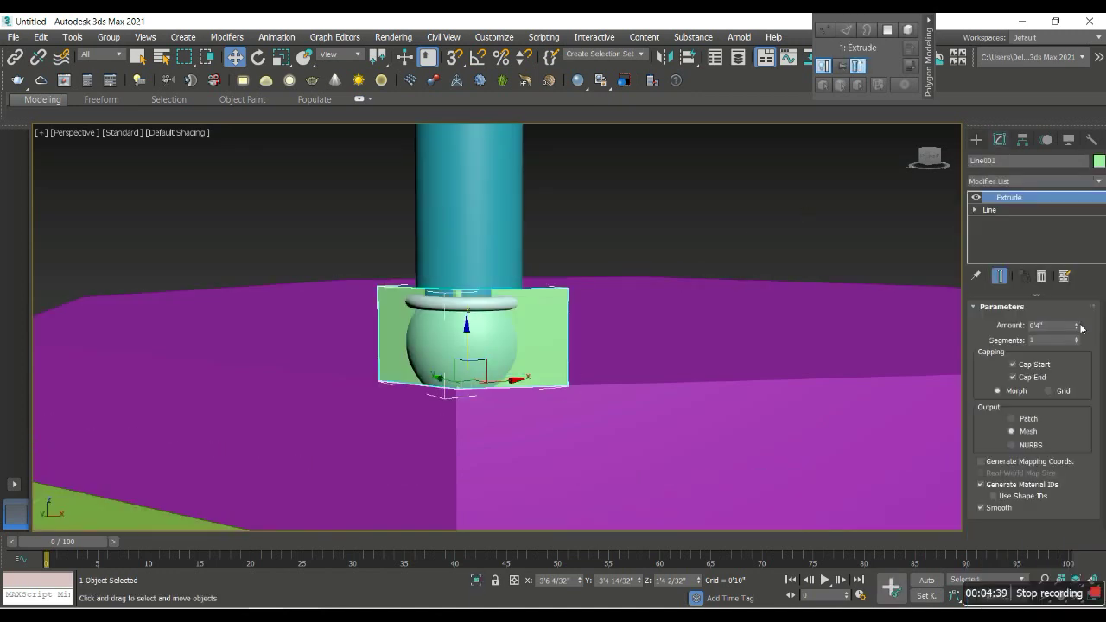
pyautogui.moveTo(1080, 328); pyautogui.dragTo(1072, 321)
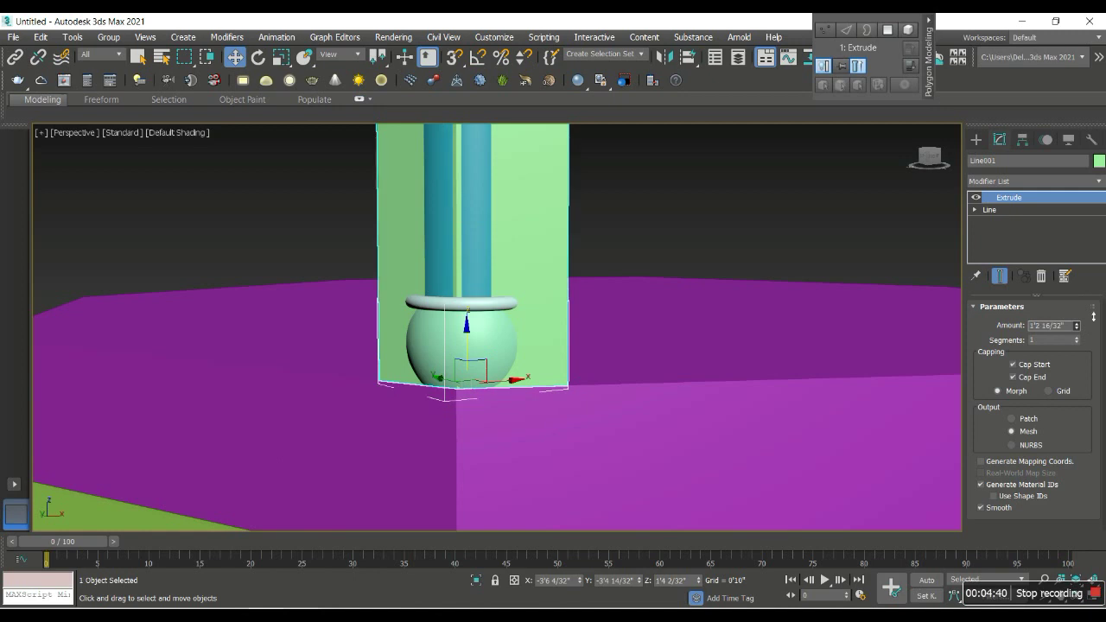
pyautogui.click(1016, 183)
pyautogui.write('sh')
pyautogui.press('Return')
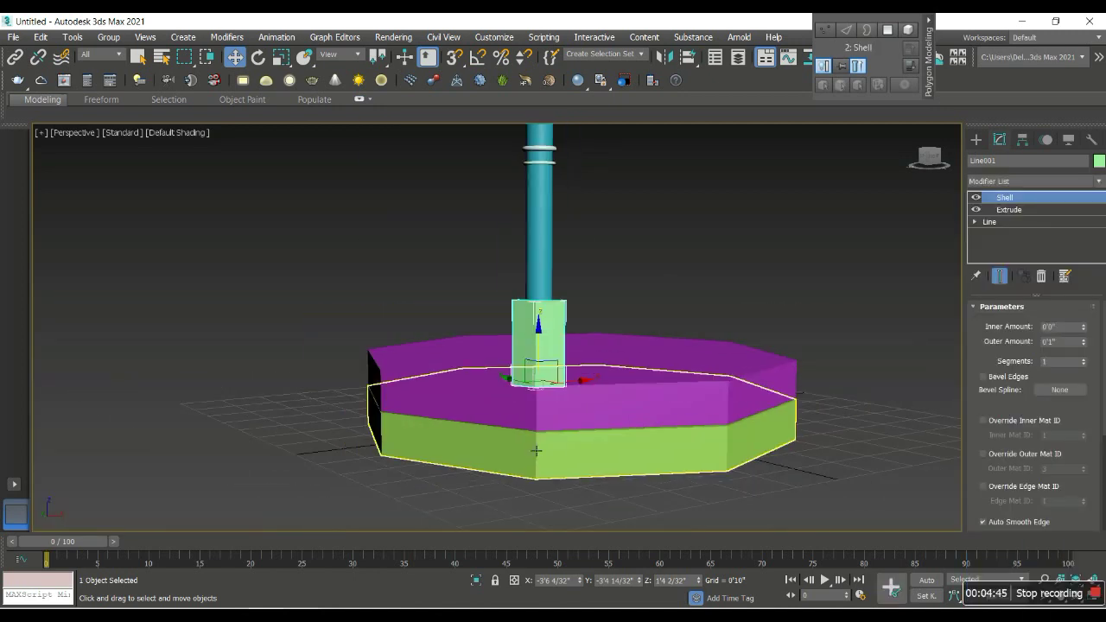
# Step: Move the green Line001 block up along Z onto the top of the column
pyautogui.scroll(-2, 547, 337)
pyautogui.moveTo(544, 330); pyautogui.dragTo(567, 169)
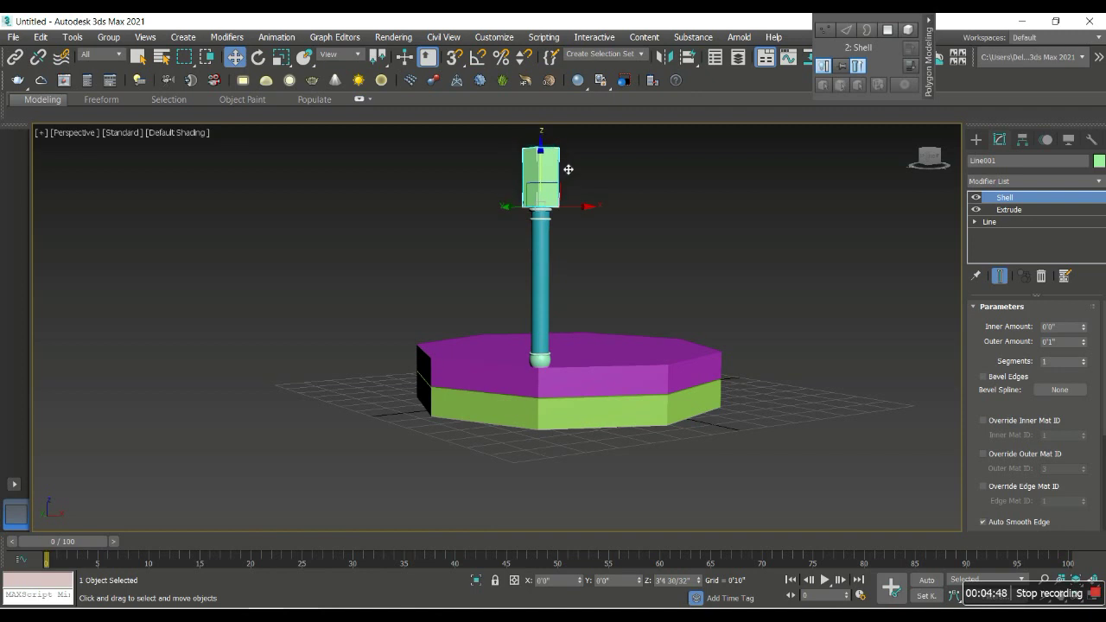
pyautogui.scroll(4, 553, 177)
pyautogui.scroll(3, 544, 181)
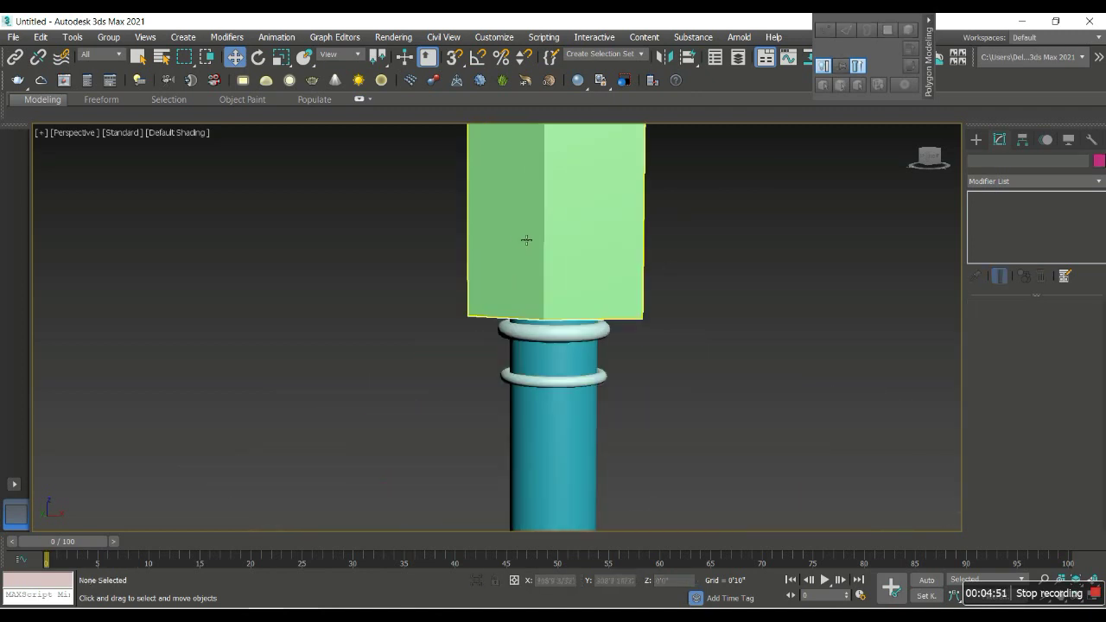
pyautogui.scroll(1, 545, 186)
pyautogui.click(654, 275)
pyautogui.scroll(-3, 628, 276)
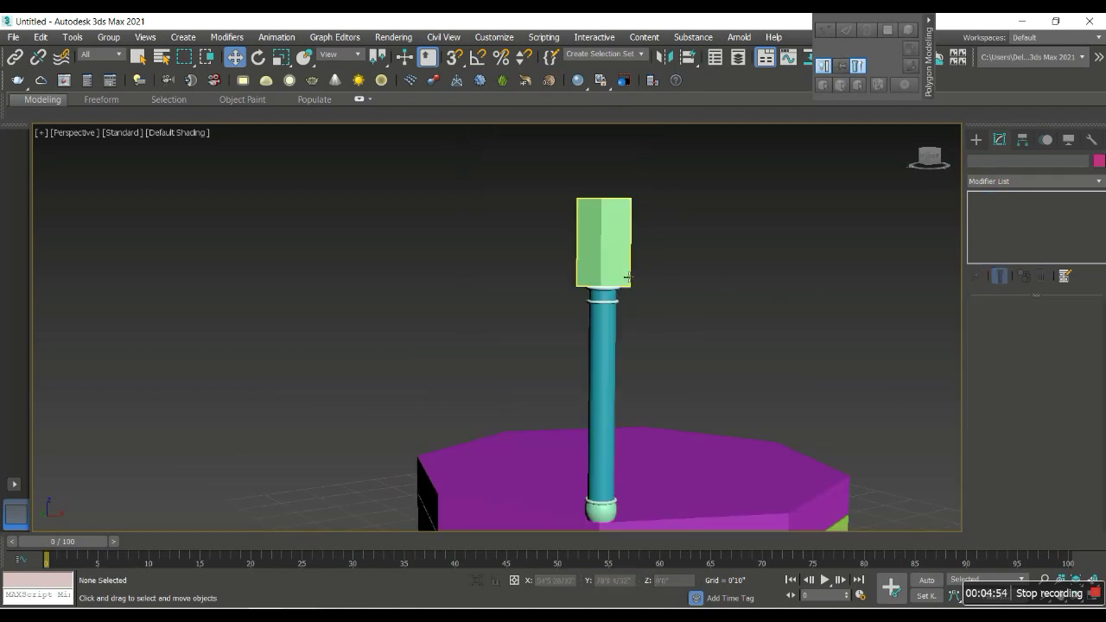
pyautogui.click(983, 139)
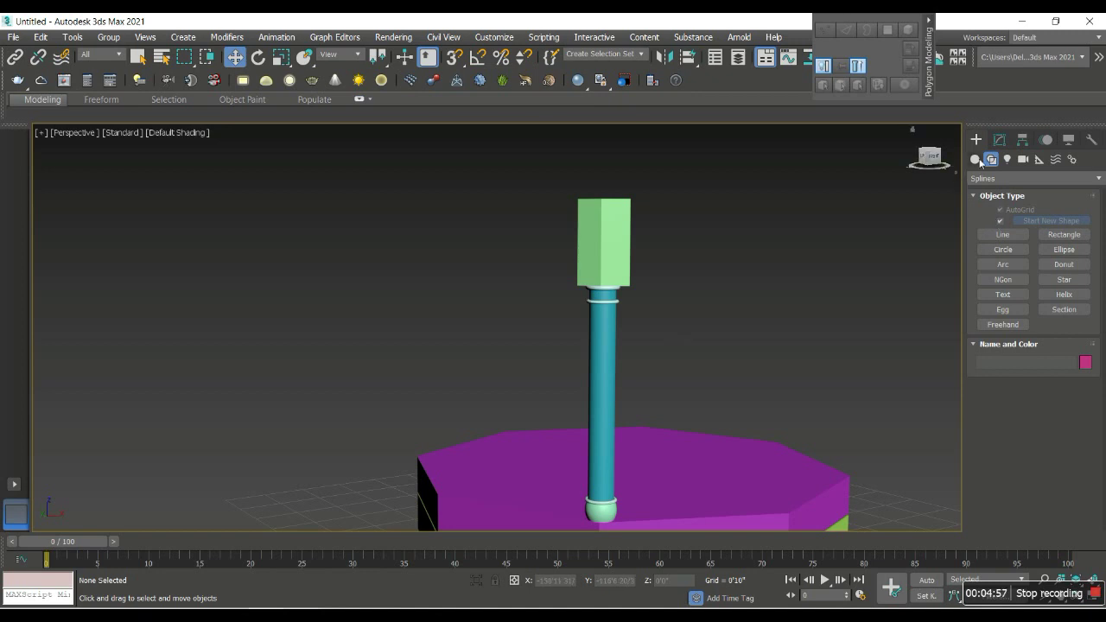
# Step: In Top view, draw a Standard Primitives box near the column
pyautogui.press('t')
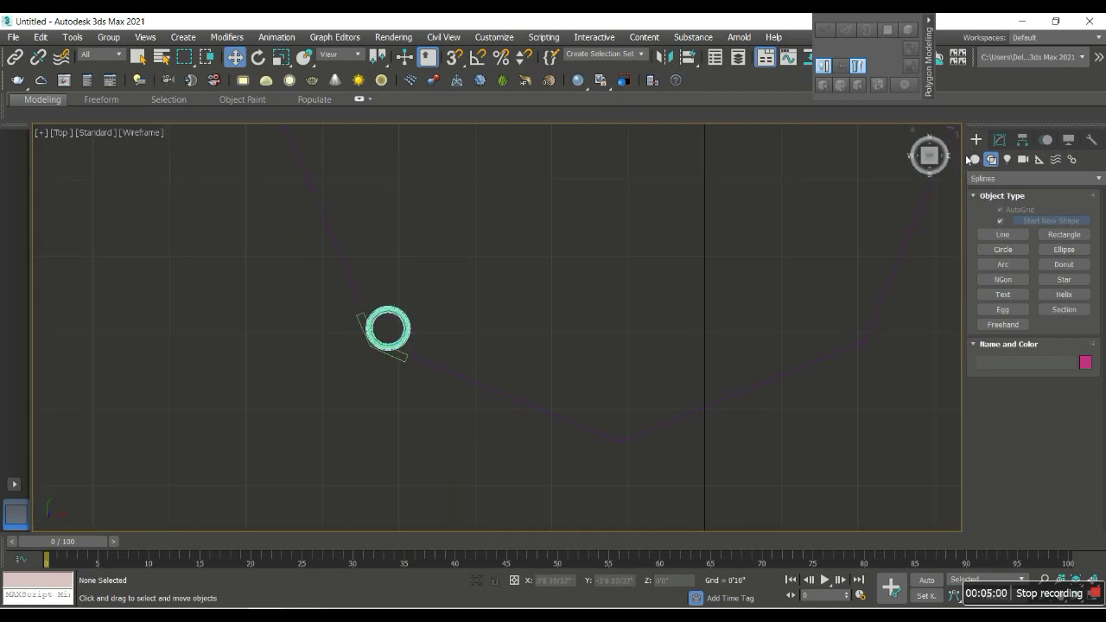
pyautogui.click(975, 159)
pyautogui.click(1002, 222)
pyautogui.scroll(4, 411, 354)
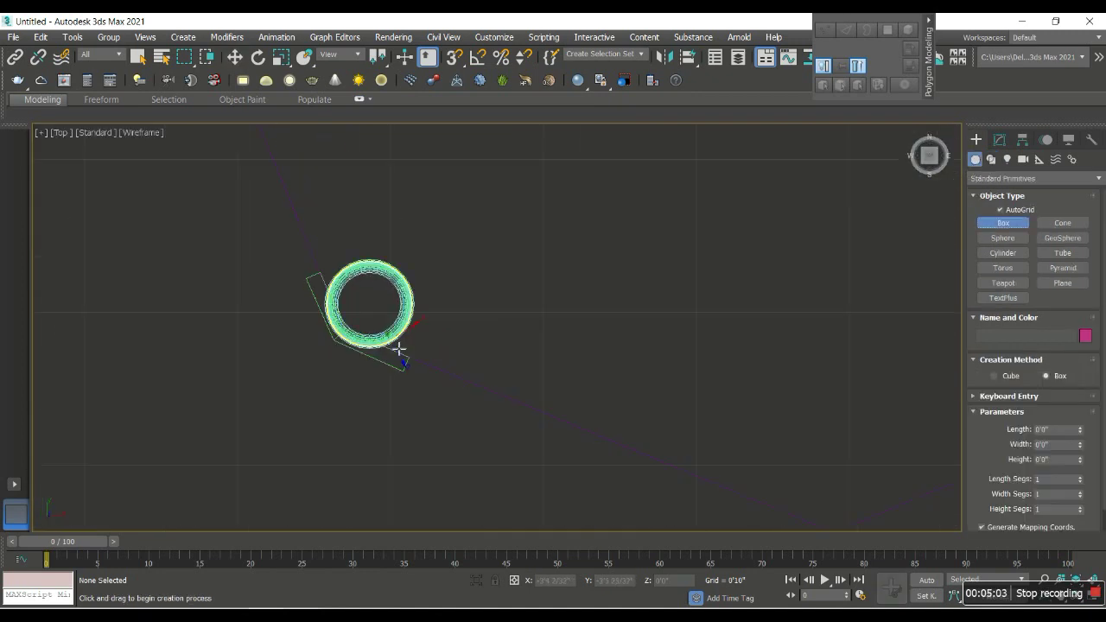
pyautogui.scroll(-4, 421, 319)
pyautogui.scroll(-3, 605, 434)
pyautogui.scroll(3, 612, 424)
pyautogui.moveTo(612, 424); pyautogui.dragTo(370, 324)
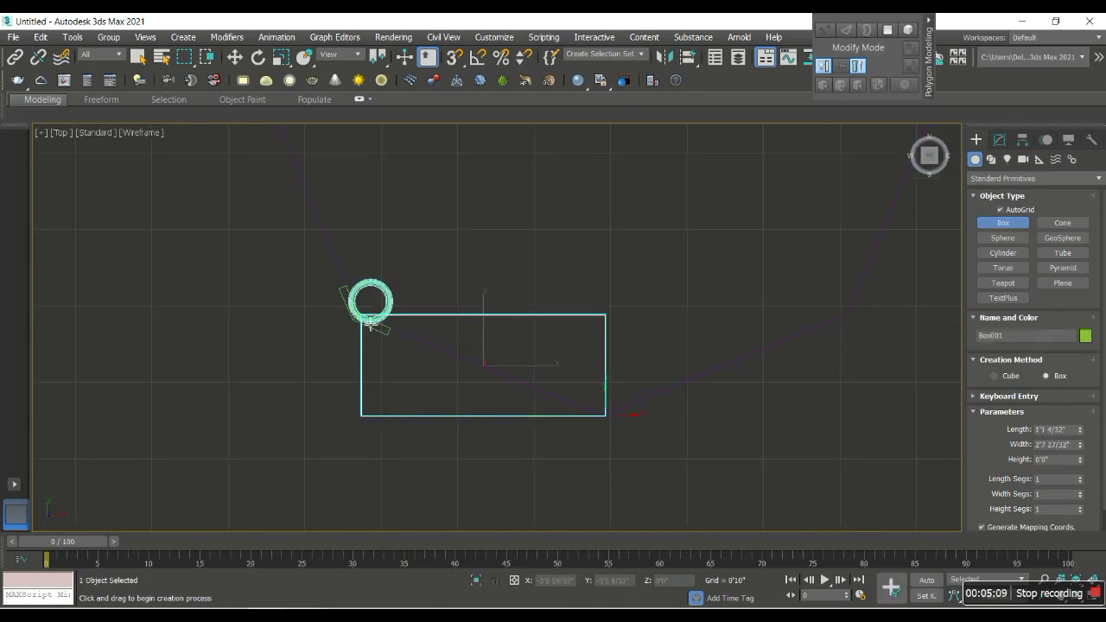
pyautogui.press('w')
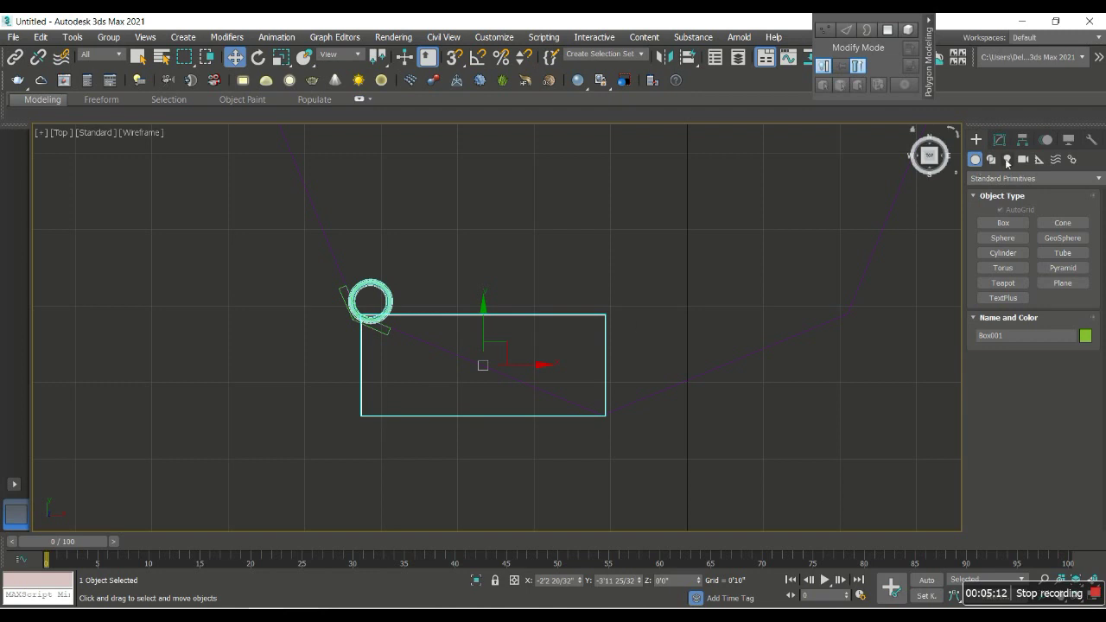
# Step: Rotate Box001 about -26° to follow the octagon edge and reduce its Length to a thin plank
pyautogui.click(257, 57)
pyautogui.moveTo(516, 327); pyautogui.dragTo(542, 343)
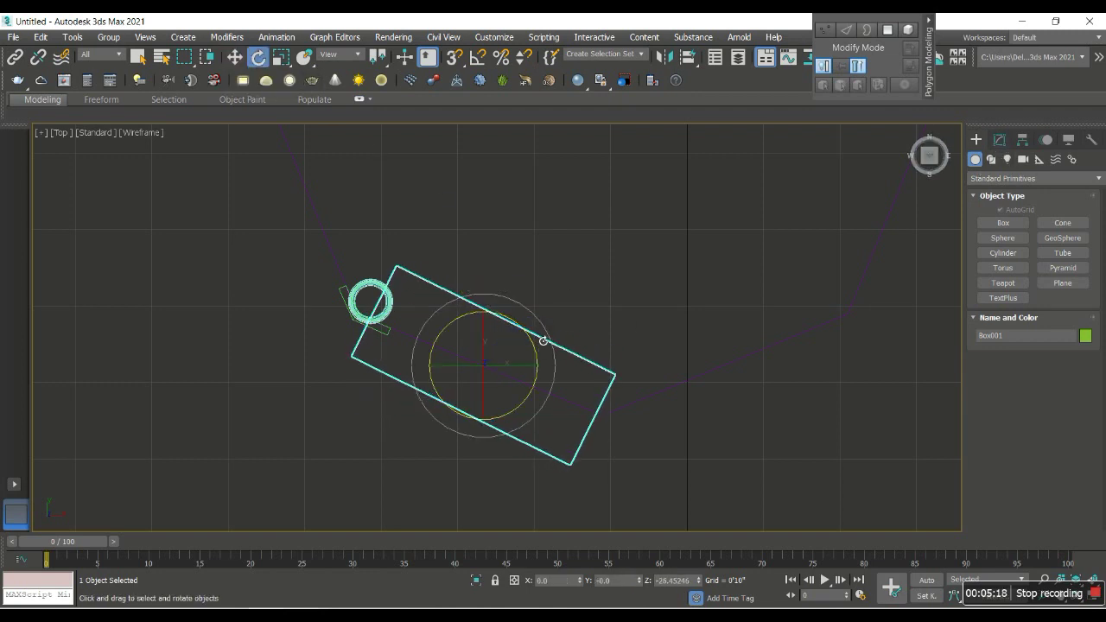
pyautogui.click(999, 139)
pyautogui.moveTo(1080, 325); pyautogui.dragTo(1082, 388)
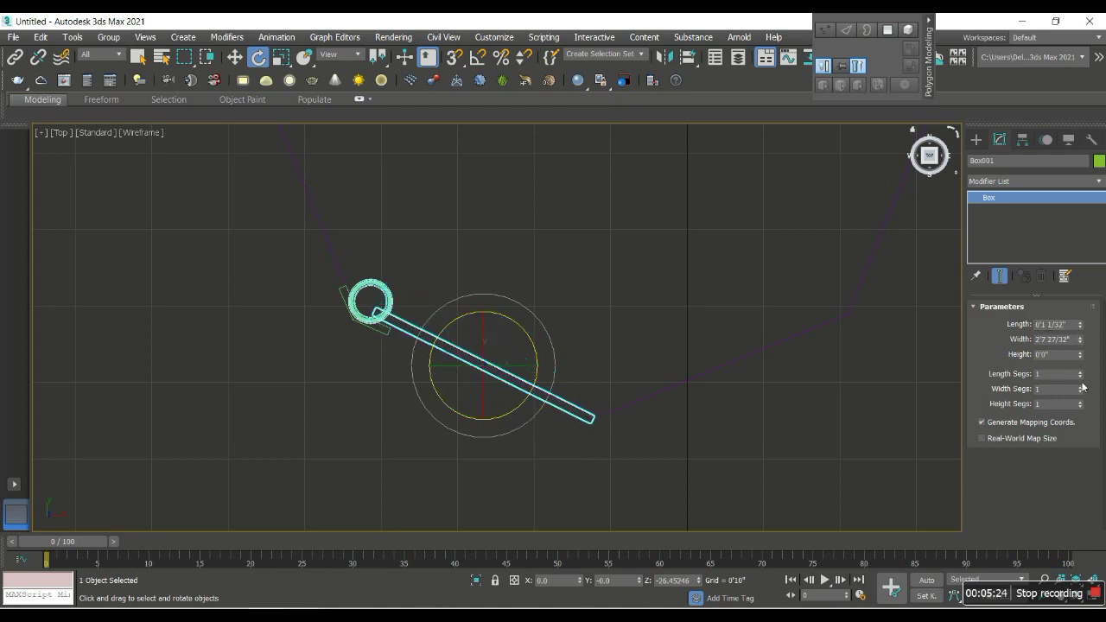
pyautogui.press('p')
pyautogui.scroll(-5, 642, 454)
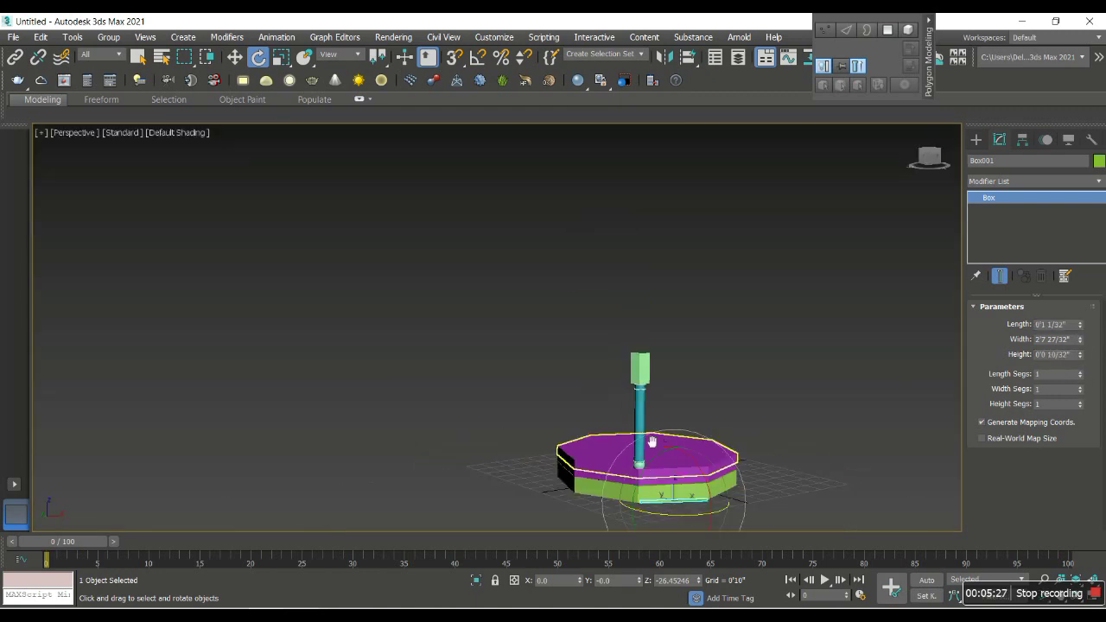
# Step: Move the thin box up along Z to the column's top height
pyautogui.scroll(4, 553, 457)
pyautogui.scroll(2, 506, 438)
pyautogui.press('w')
pyautogui.moveTo(489, 366); pyautogui.dragTo(484, 185)
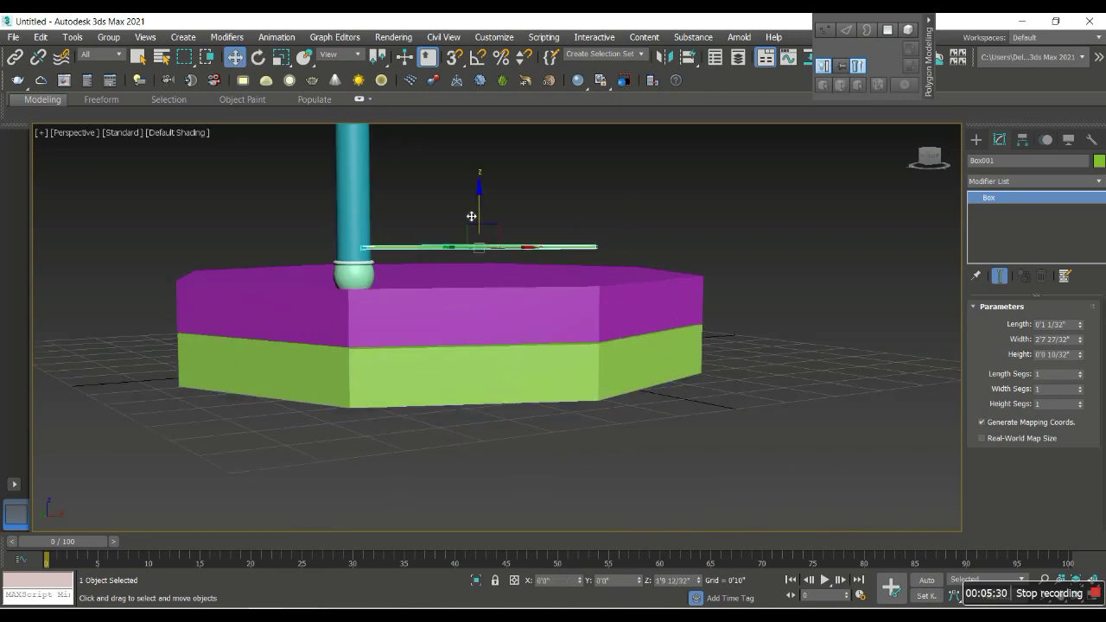
pyautogui.scroll(-3, 484, 185)
pyautogui.scroll(3, 509, 395)
pyautogui.moveTo(501, 386); pyautogui.dragTo(498, 260)
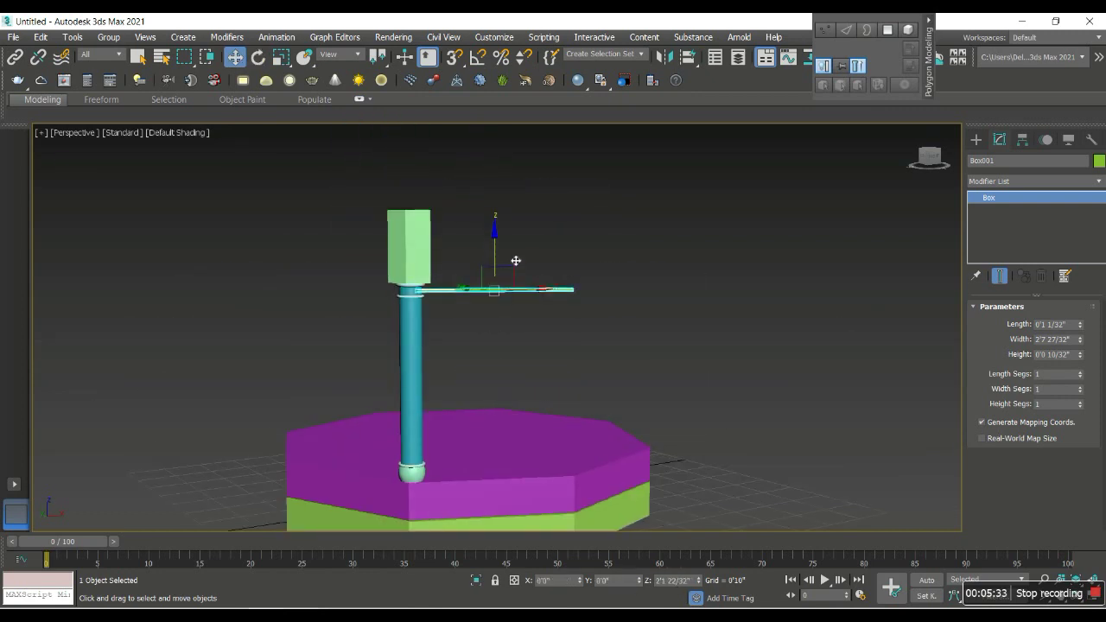
pyautogui.scroll(4, 505, 264)
pyautogui.scroll(1, 471, 320)
pyautogui.moveTo(464, 336); pyautogui.dragTo(556, 341, button='middle')
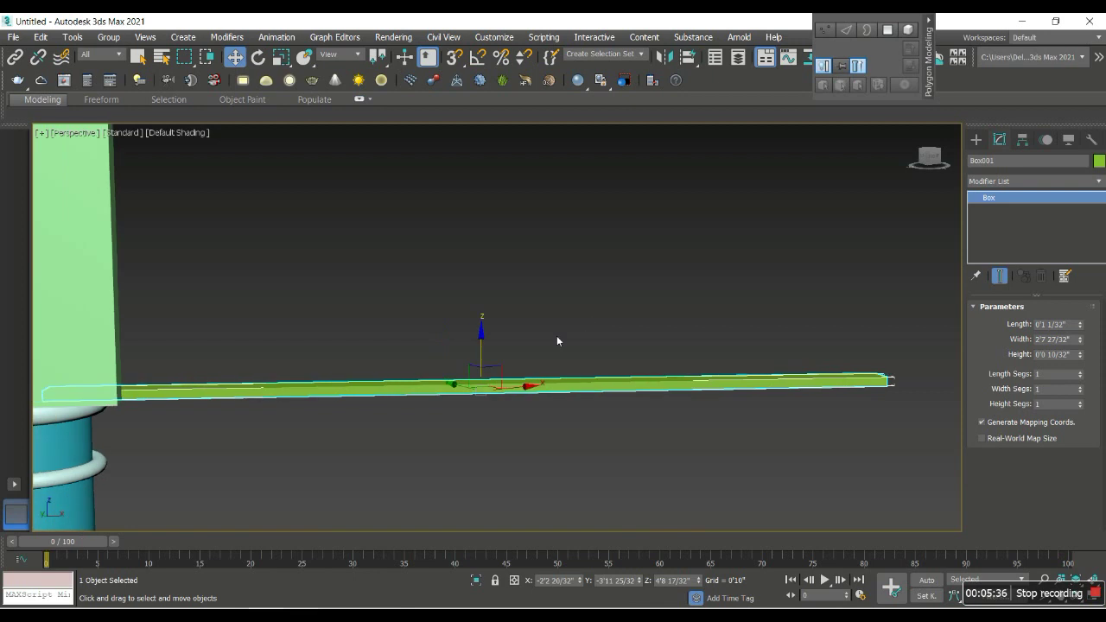
pyautogui.keyDown('alt'); pyautogui.moveTo(515, 398); pyautogui.dragTo(433, 468, button='middle'); pyautogui.keyUp('alt')
pyautogui.scroll(-5, 480, 363)
pyautogui.moveTo(480, 363)
pyautogui.keyDown('alt'); pyautogui.mouseDown(button='middle')
pyautogui.moveTo(473, 265)
pyautogui.moveTo(467, 350)
pyautogui.mouseUp(button='middle'); pyautogui.keyUp('alt')
pyautogui.scroll(4, 529, 342)
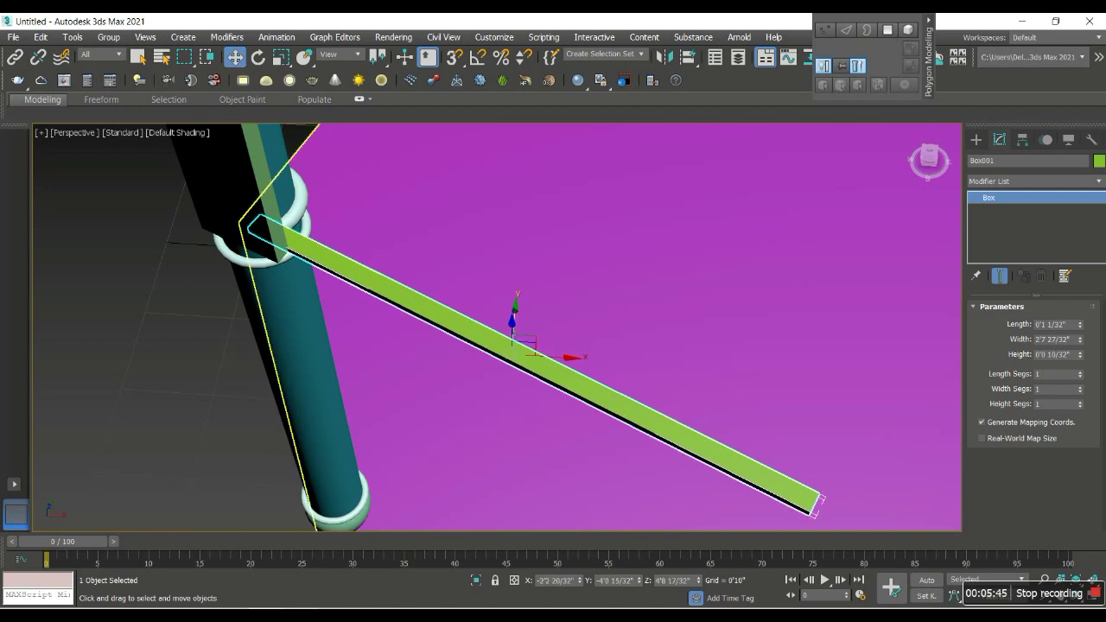
# Step: Increase Box001's Height to 1'2 13/32" so it becomes a panel
pyautogui.moveTo(1079, 354); pyautogui.dragTo(1080, 104)
pyautogui.scroll(-4, 518, 424)
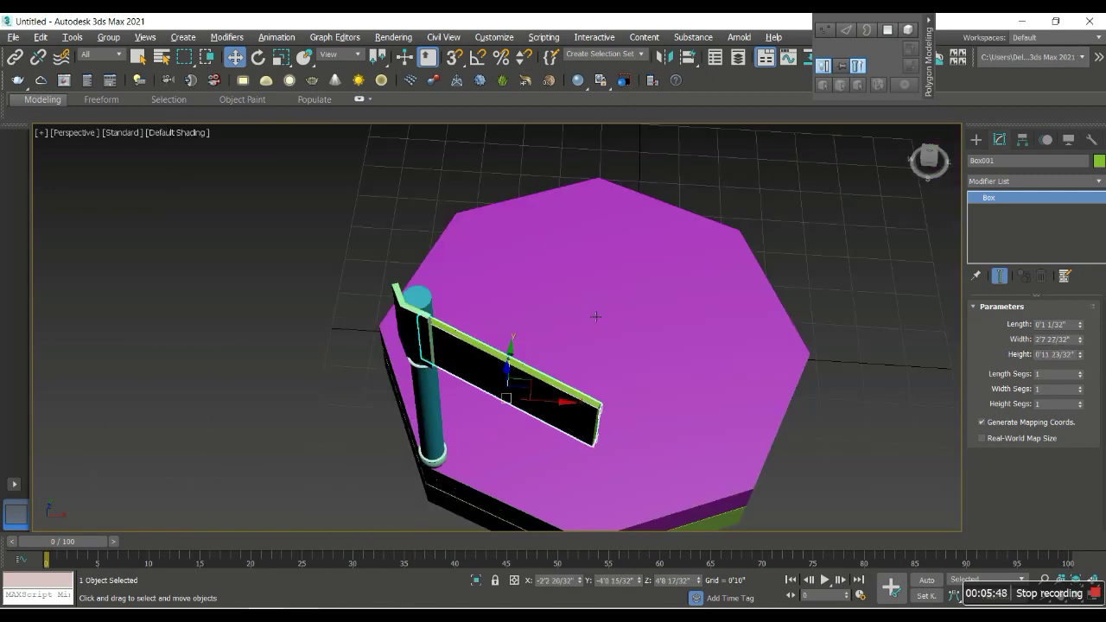
pyautogui.keyDown('alt'); pyautogui.moveTo(518, 424); pyautogui.dragTo(634, 198, button='middle'); pyautogui.keyUp('alt')
pyautogui.scroll(4, 634, 197)
pyautogui.moveTo(1079, 355); pyautogui.dragTo(1084, 346)
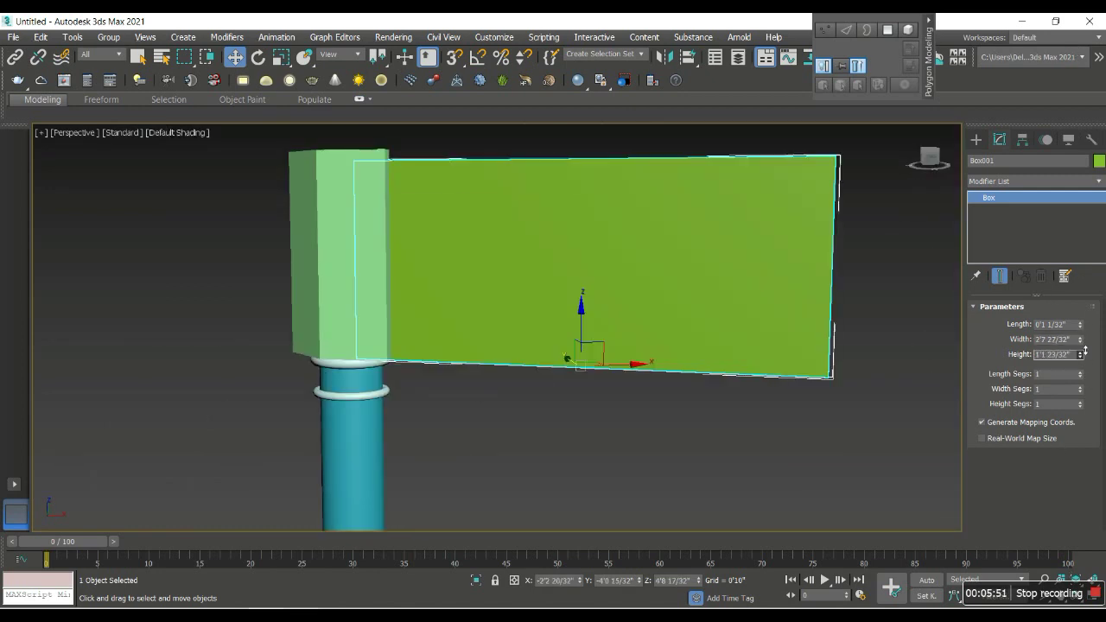
pyautogui.scroll(-3, 794, 393)
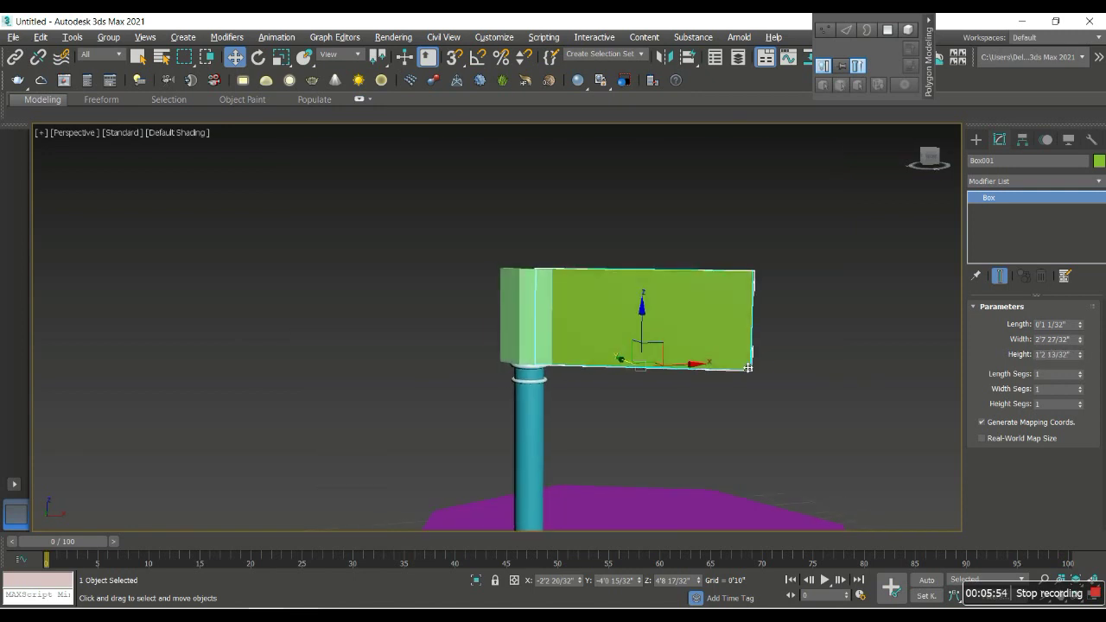
# Step: Set Box001's Width and Height to 2'2"
pyautogui.click(516, 325)
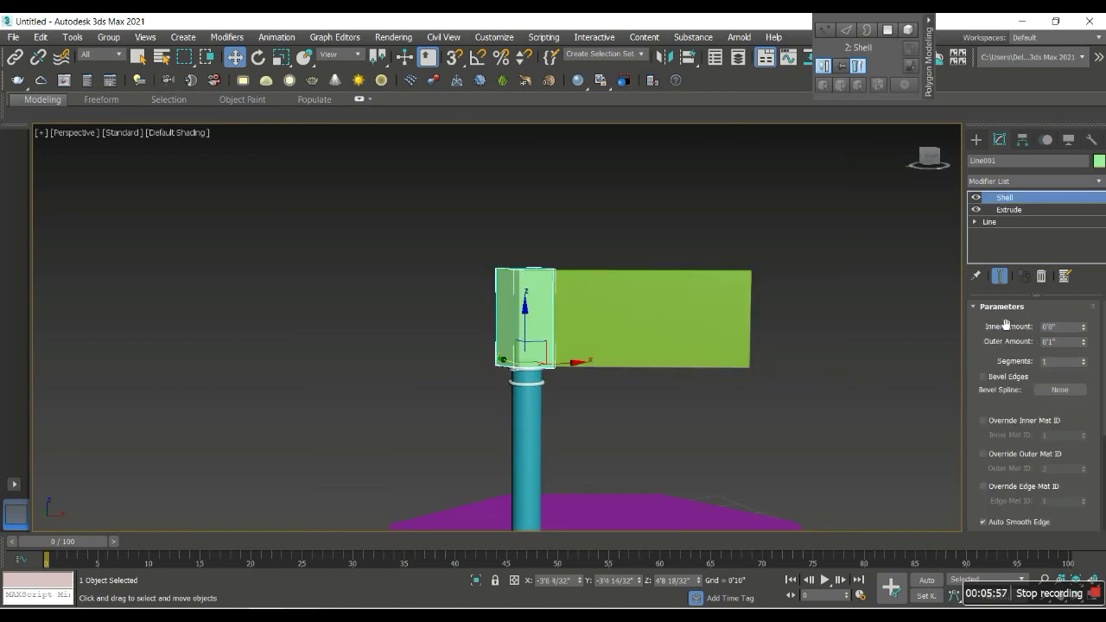
pyautogui.click(1044, 209)
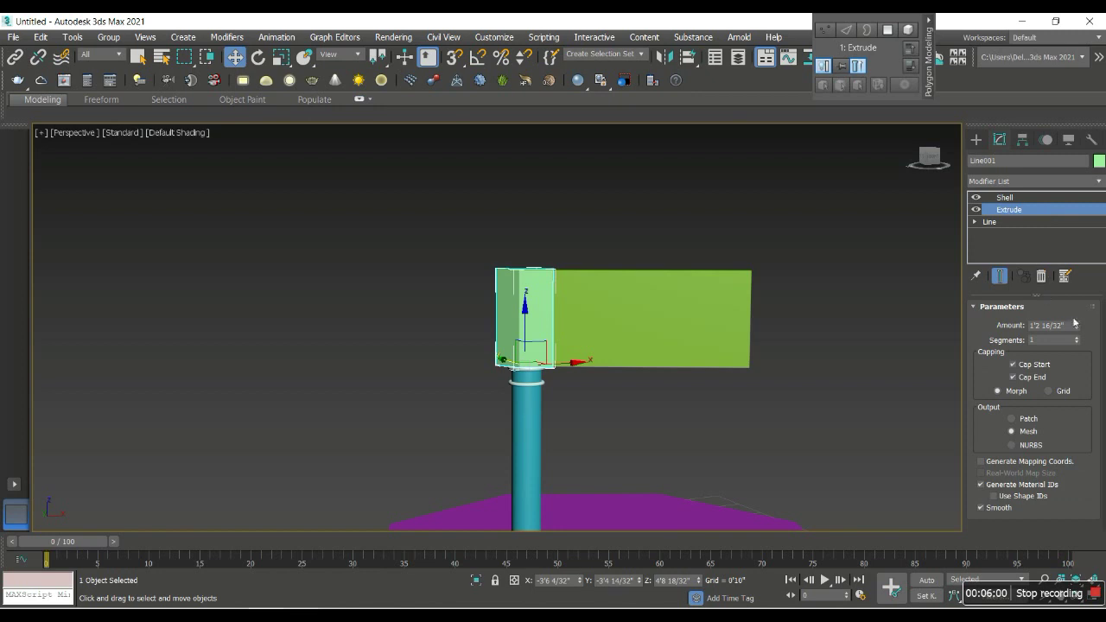
pyautogui.click(747, 290)
pyautogui.moveTo(1080, 356)
pyautogui.mouseDown()
pyautogui.moveTo(1080, 313)
pyautogui.moveTo(1078, 336)
pyautogui.mouseUp()
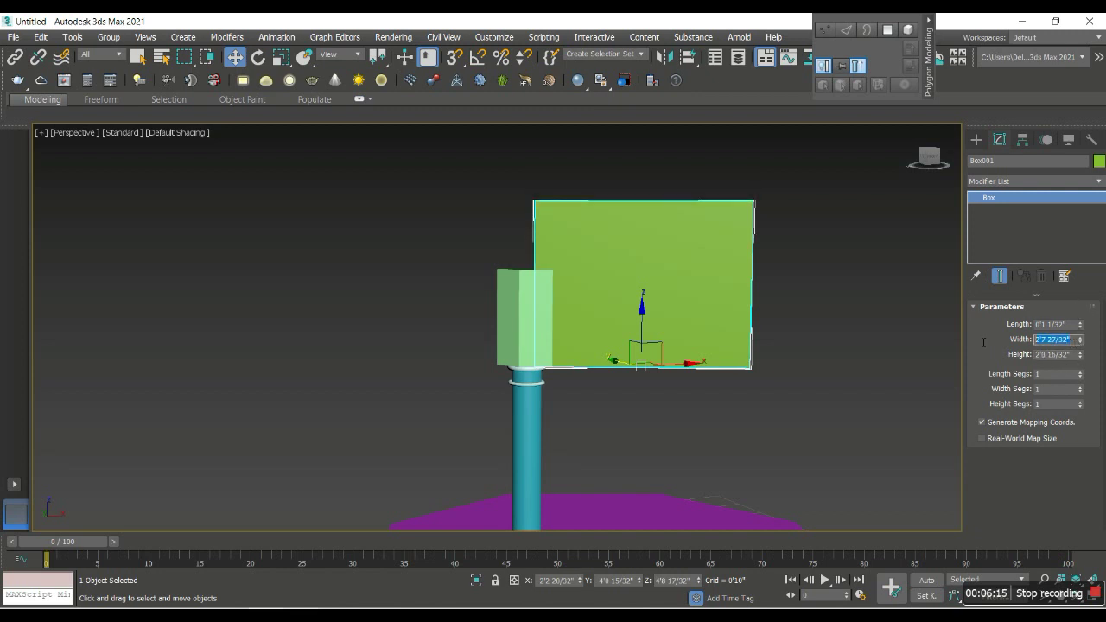
pyautogui.write('2')
pyautogui.press('Return')
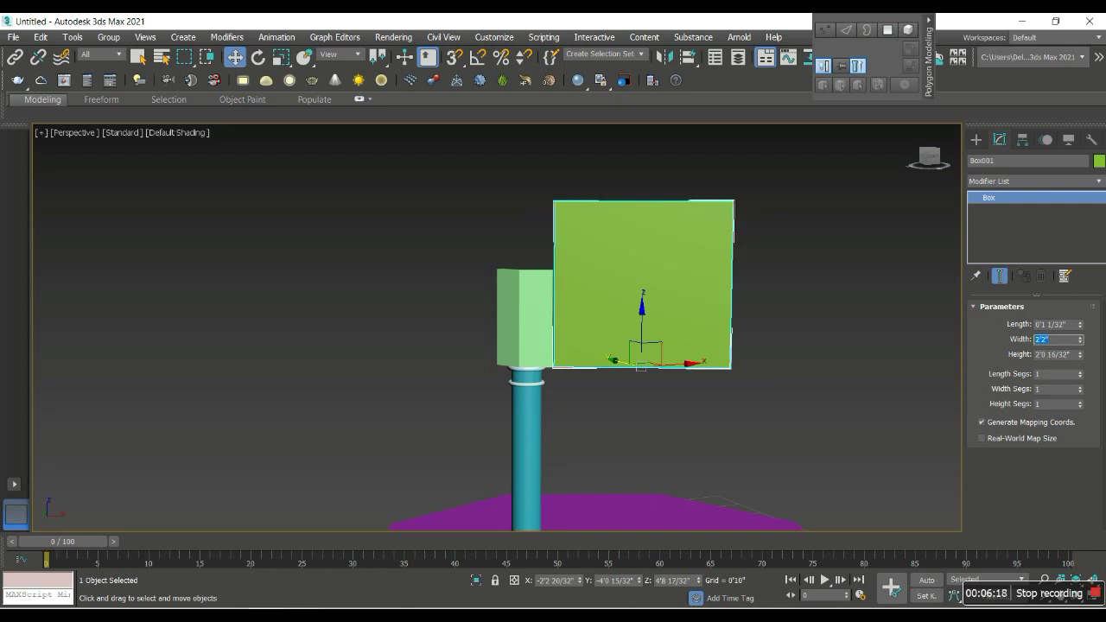
pyautogui.write("2'2")
pyautogui.press('Return')
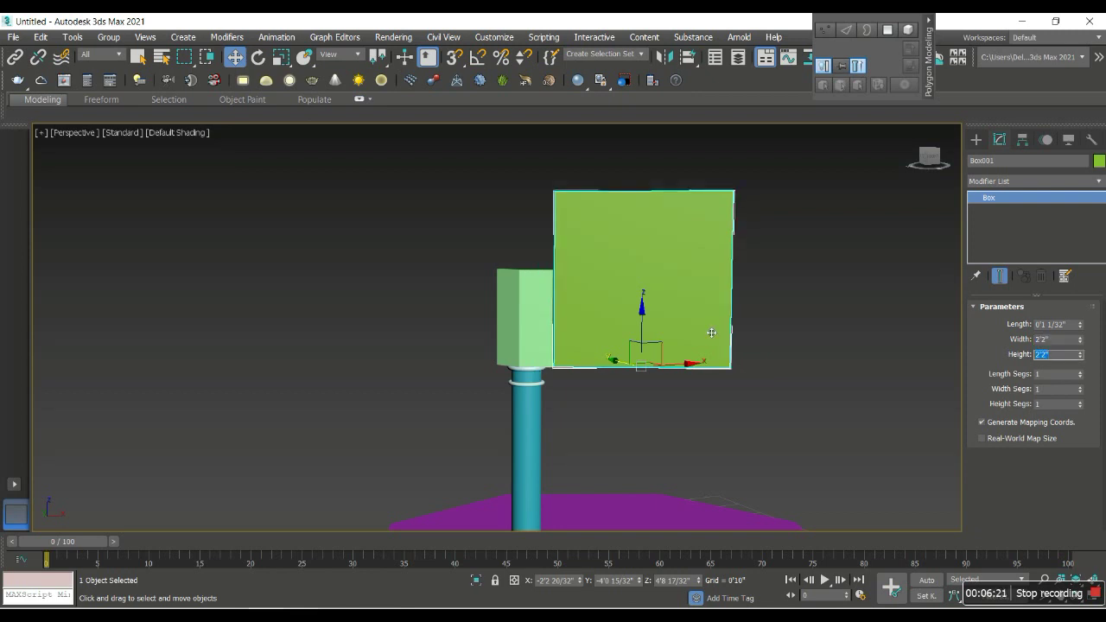
# Step: Set Line001's Extrude Amount to 2'2" to match the panel
pyautogui.click(530, 321)
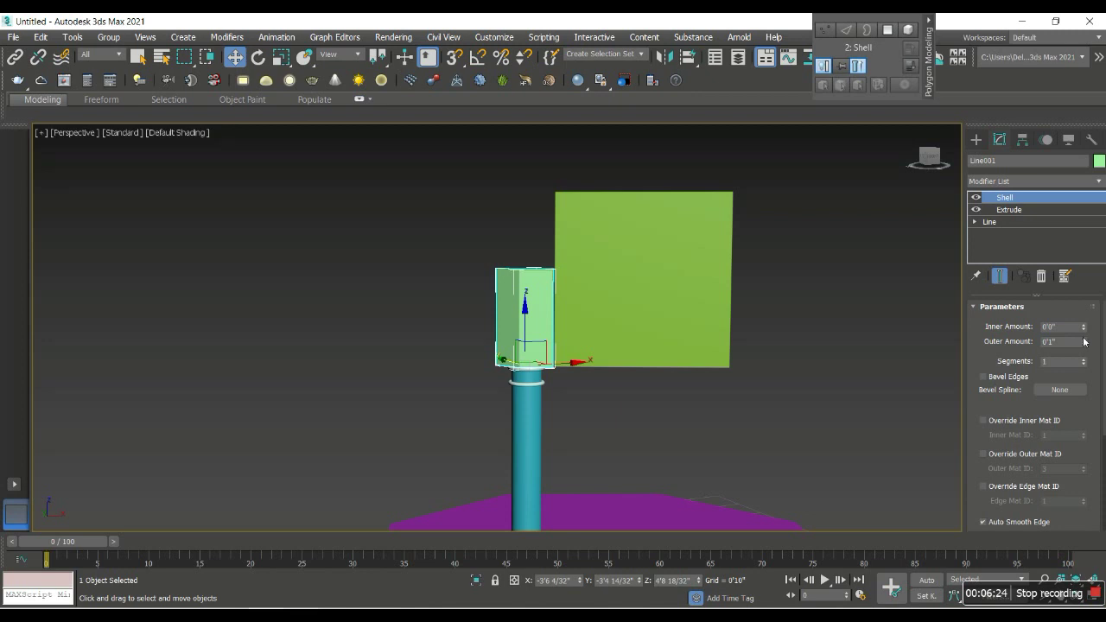
pyautogui.click(1043, 211)
pyautogui.moveTo(1077, 326); pyautogui.dragTo(1077, 321)
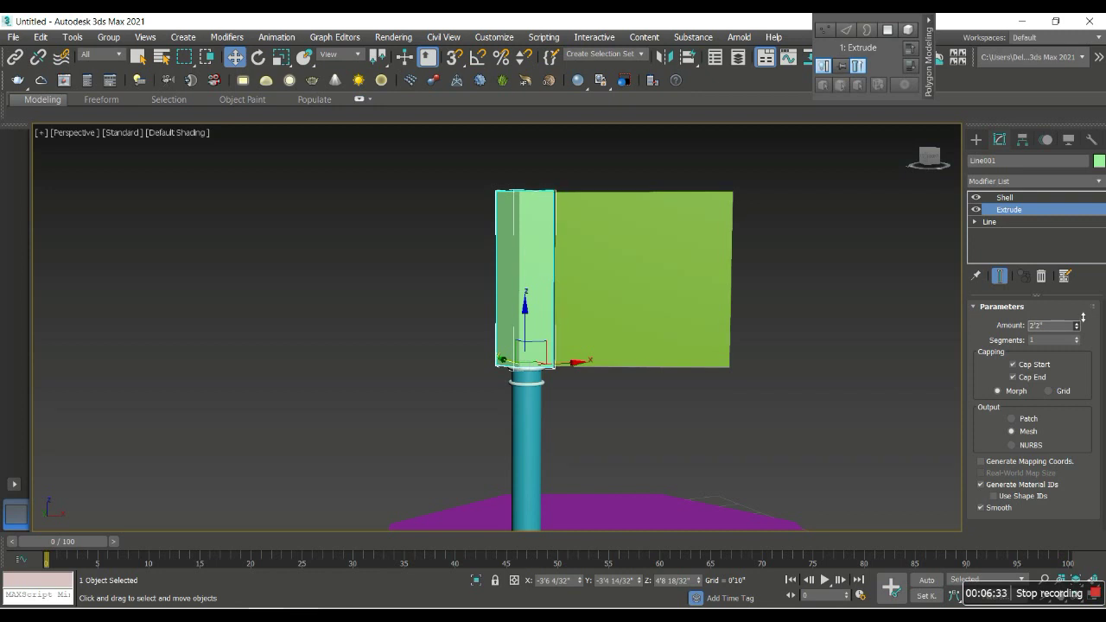
pyautogui.click(925, 319)
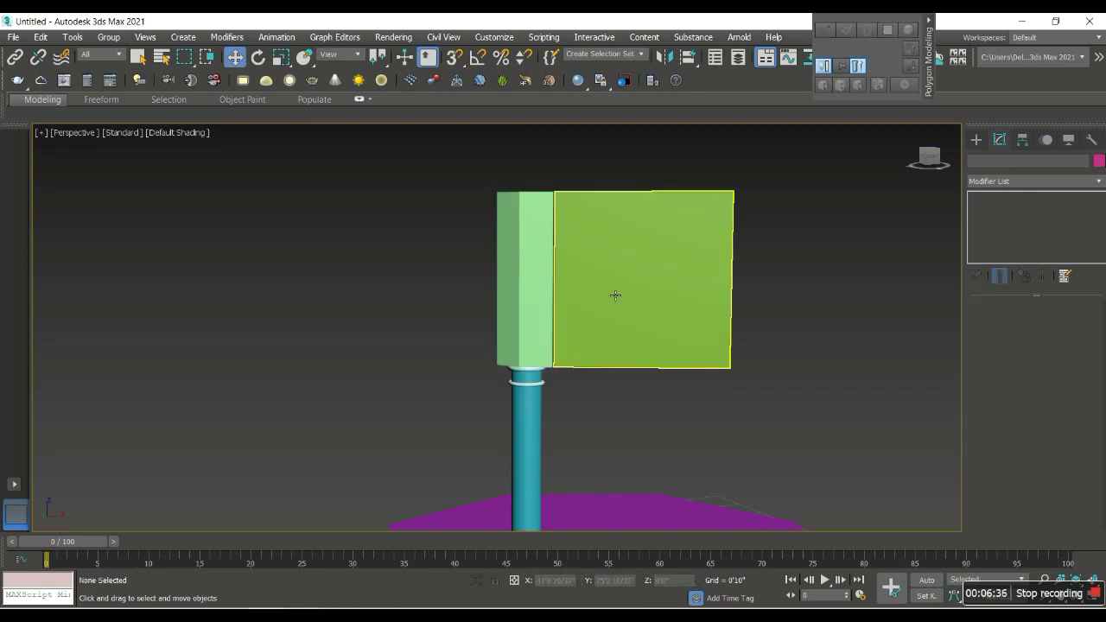
# Step: Rotate the green slab a few degrees about Z in Top view to align with the octagon edge
pyautogui.click(615, 295)
pyautogui.press('z')
pyautogui.moveTo(705, 429); pyautogui.dragTo(679, 402)
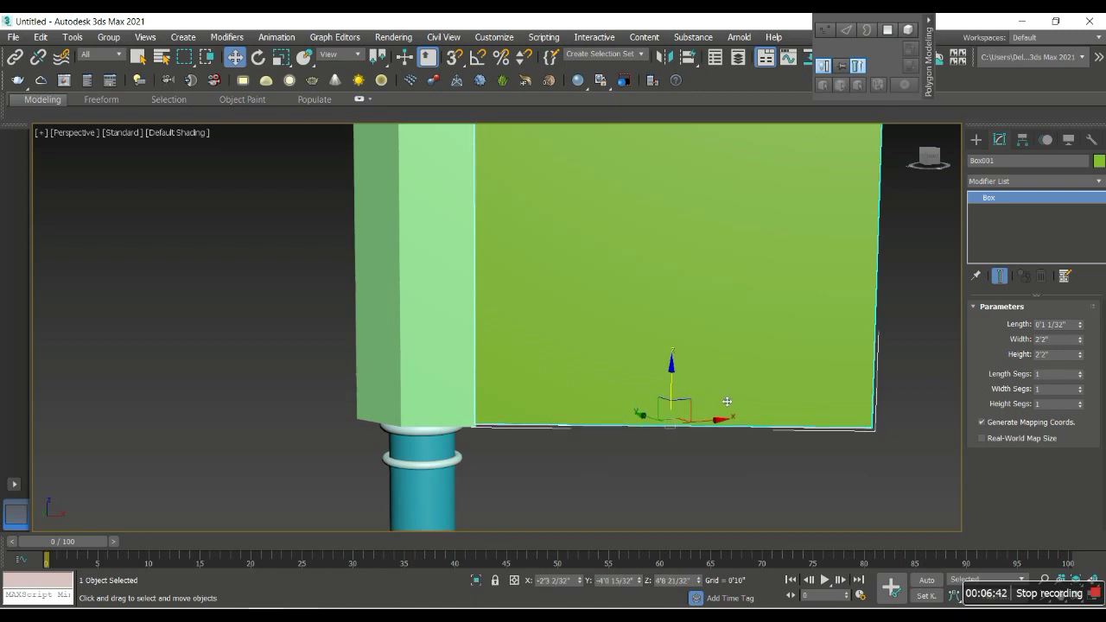
pyautogui.scroll(-3, 726, 402)
pyautogui.click(831, 428)
pyautogui.click(710, 383)
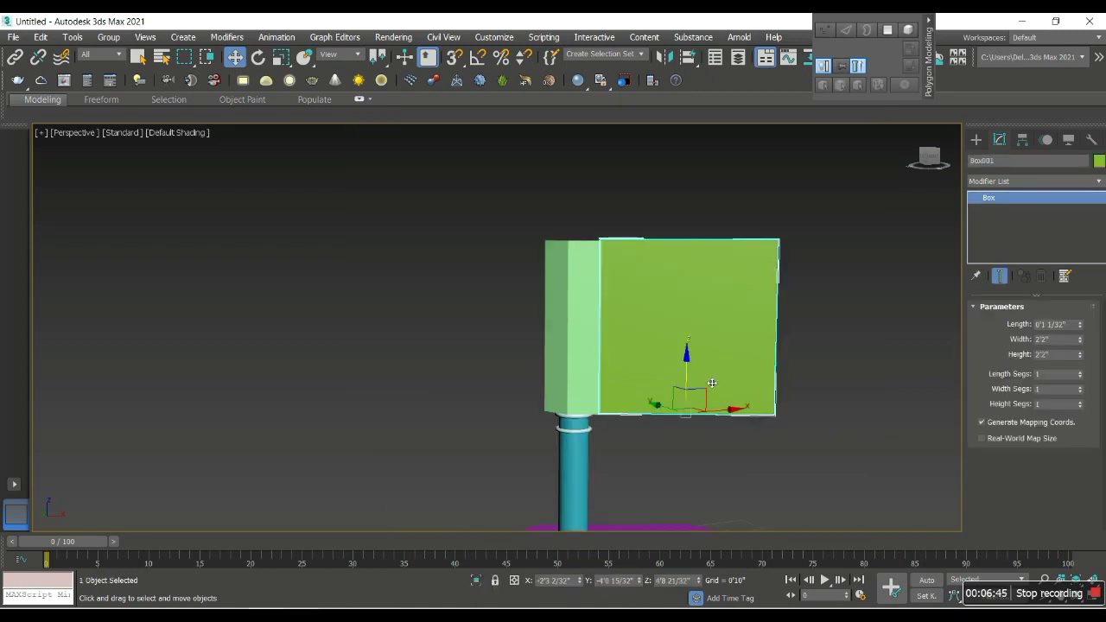
pyautogui.press('t')
pyautogui.scroll(3, 532, 411)
pyautogui.press('e')
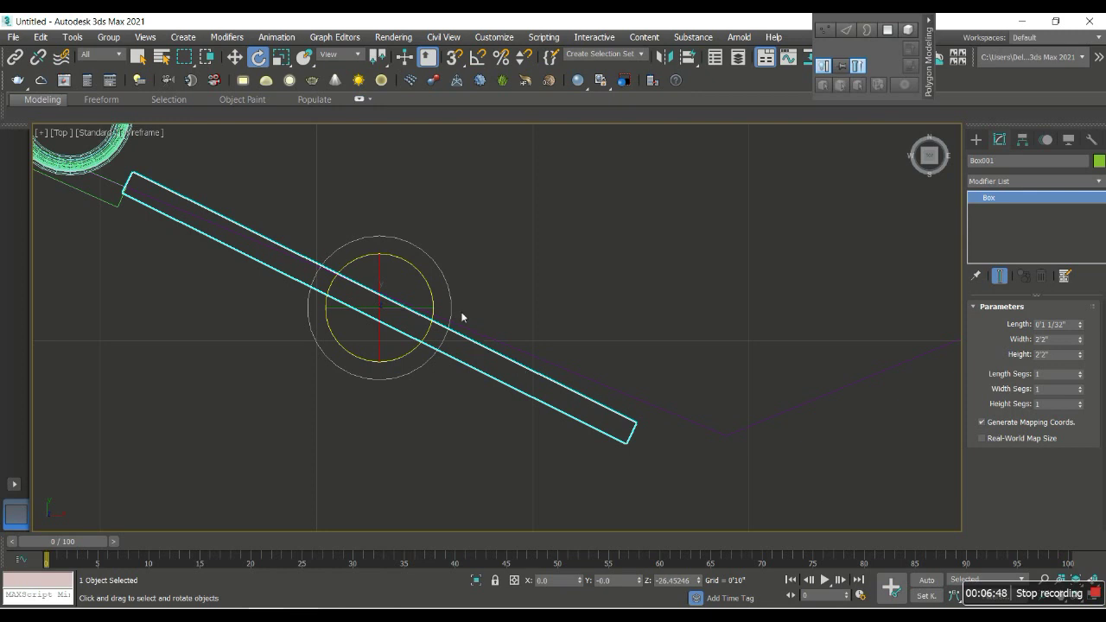
pyautogui.moveTo(432, 288); pyautogui.dragTo(436, 283)
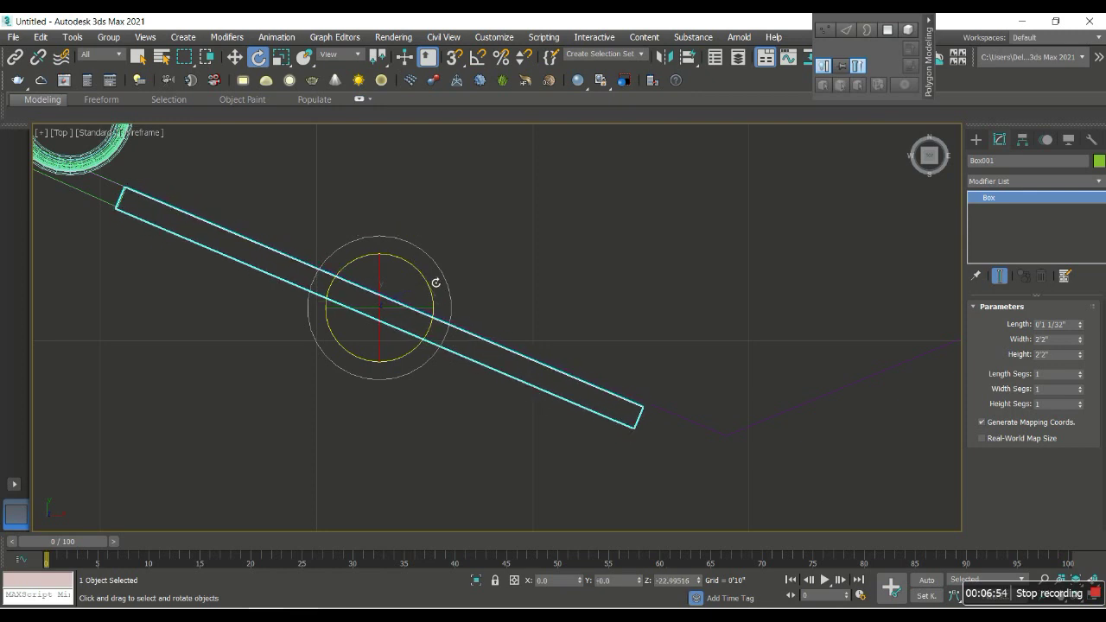
# Step: Lower Box001's Height to 2'1 23/32"
pyautogui.press('shift+super')
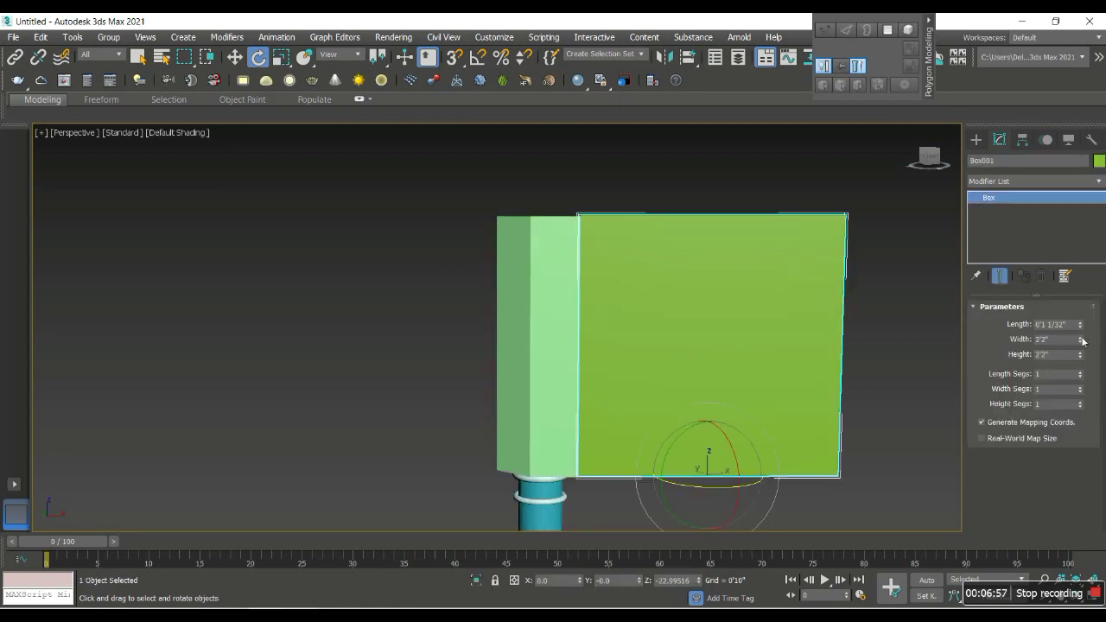
pyautogui.moveTo(1079, 356); pyautogui.dragTo(1079, 366)
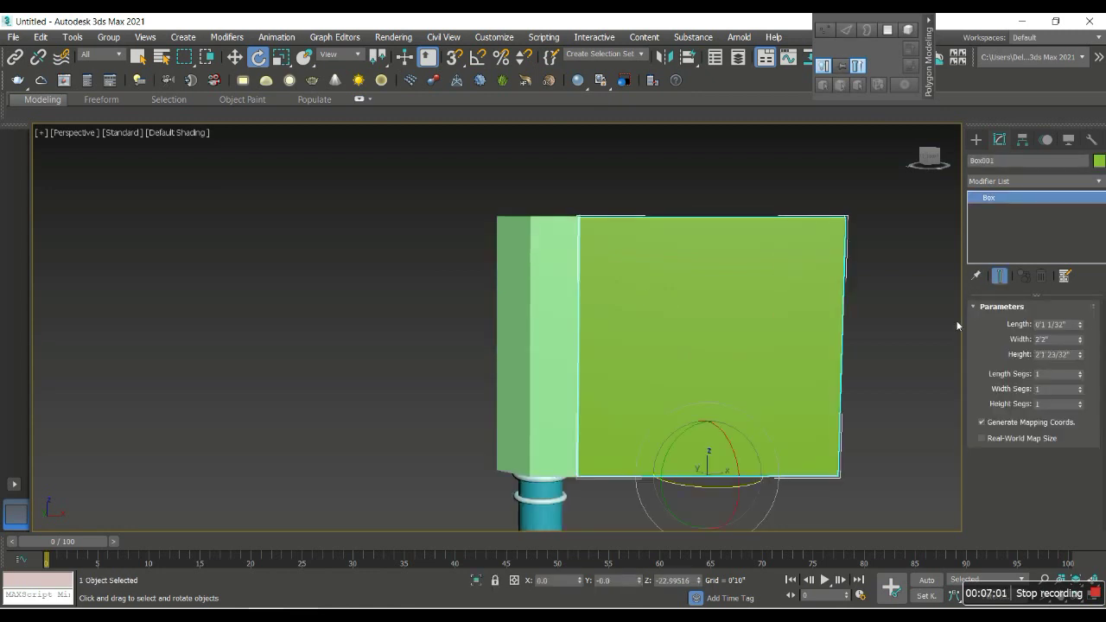
pyautogui.click(971, 139)
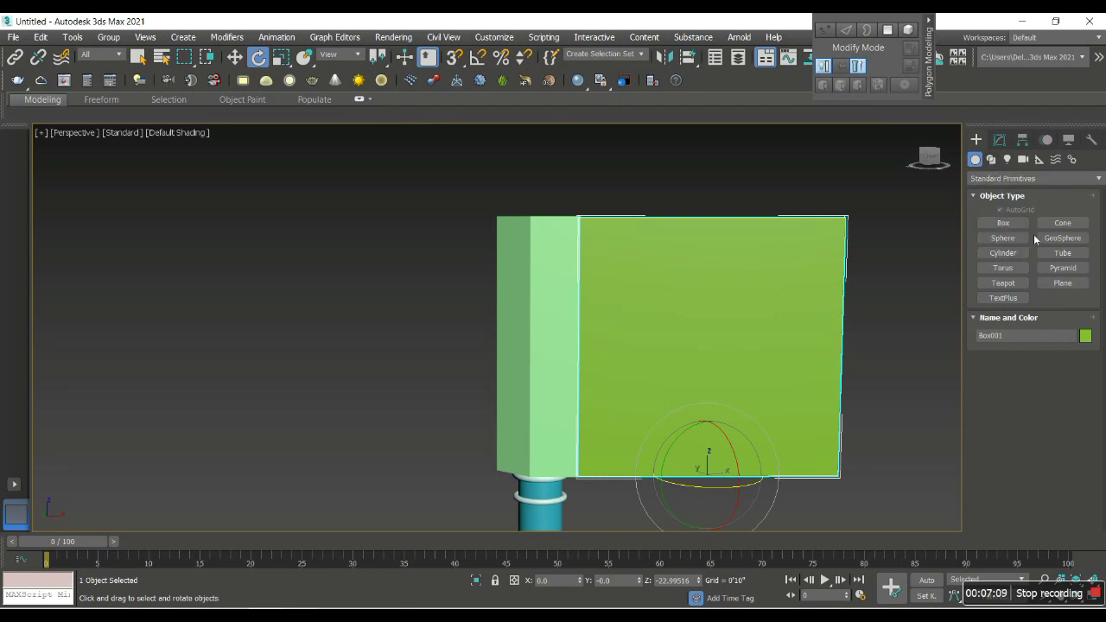
# Step: Draw a Star spline centred on the green slab and set it to 25 points
pyautogui.click(991, 159)
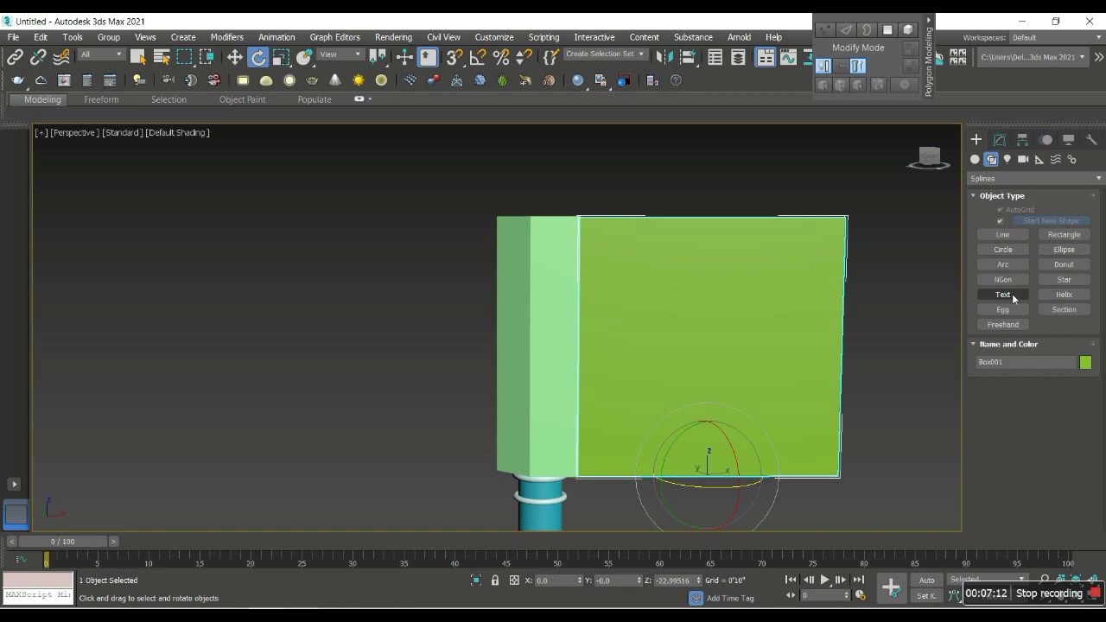
pyautogui.click(1063, 279)
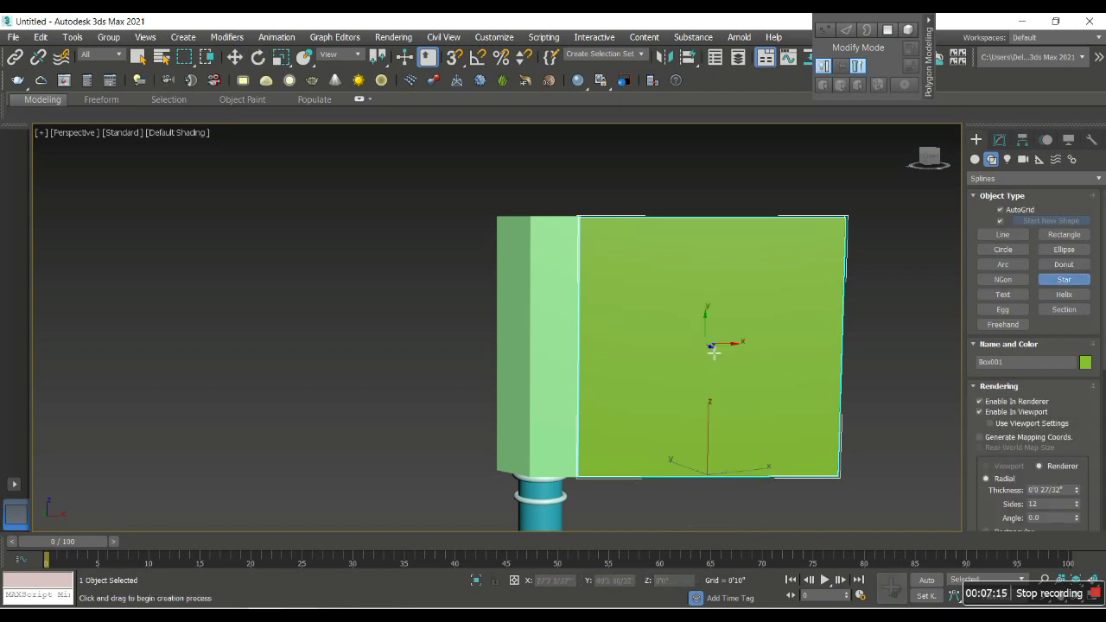
pyautogui.moveTo(718, 365); pyautogui.dragTo(778, 247)
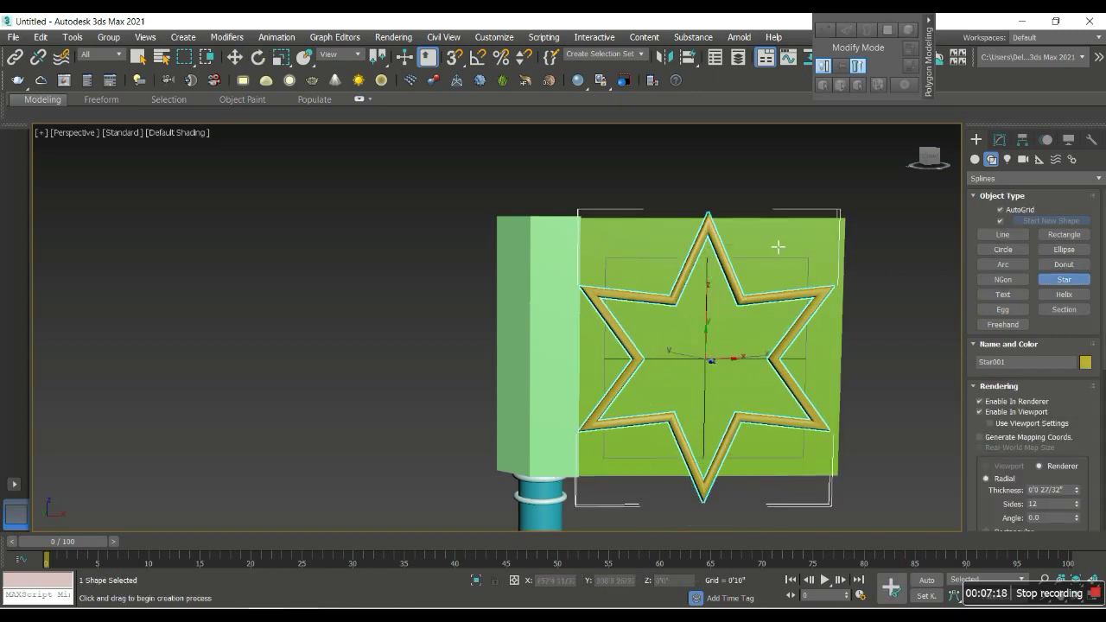
pyautogui.click(809, 276)
pyautogui.press('e')
pyautogui.click(1000, 139)
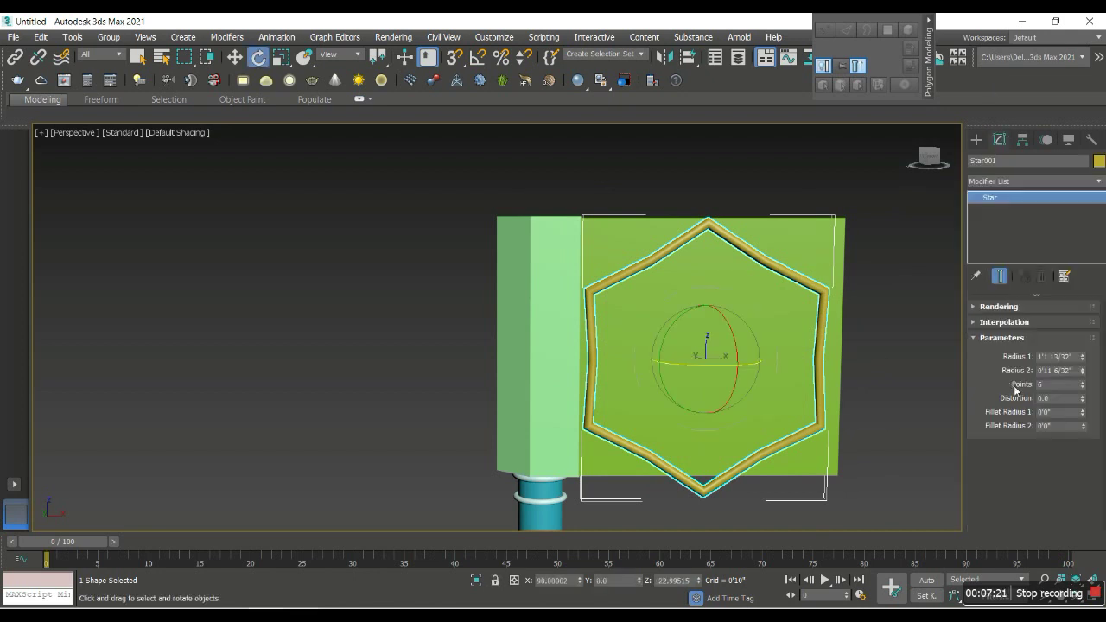
pyautogui.moveTo(1082, 382); pyautogui.dragTo(1080, 399)
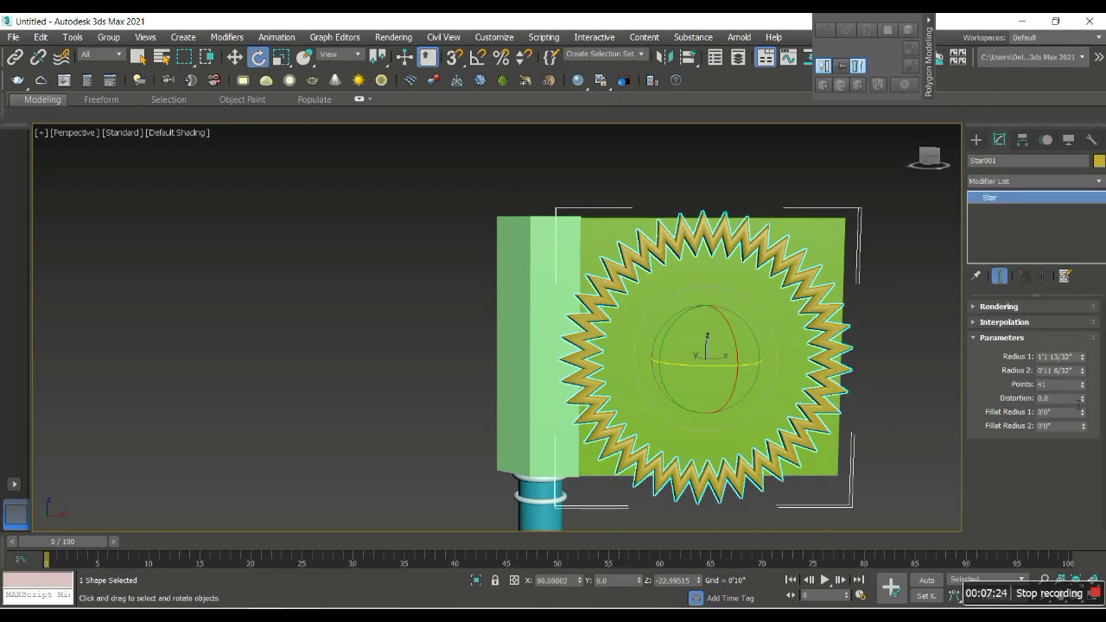
# Step: Turn off Enable In Viewport in the star's Rendering settings
pyautogui.click(1033, 311)
pyautogui.scroll(-2, 1047, 364)
pyautogui.scroll(2, 992, 335)
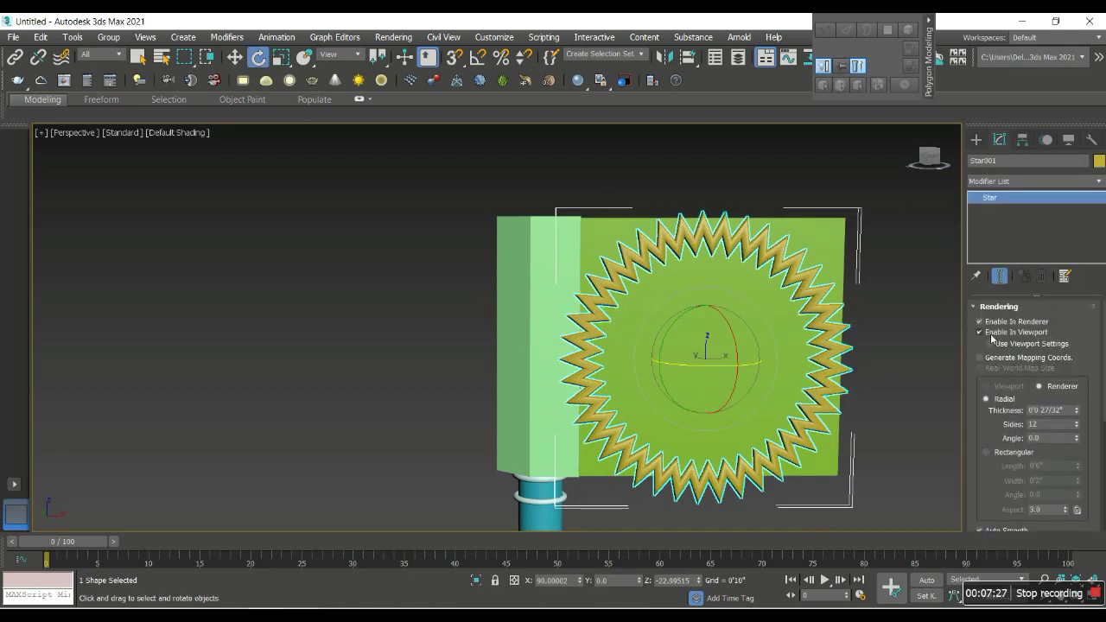
pyautogui.click(993, 334)
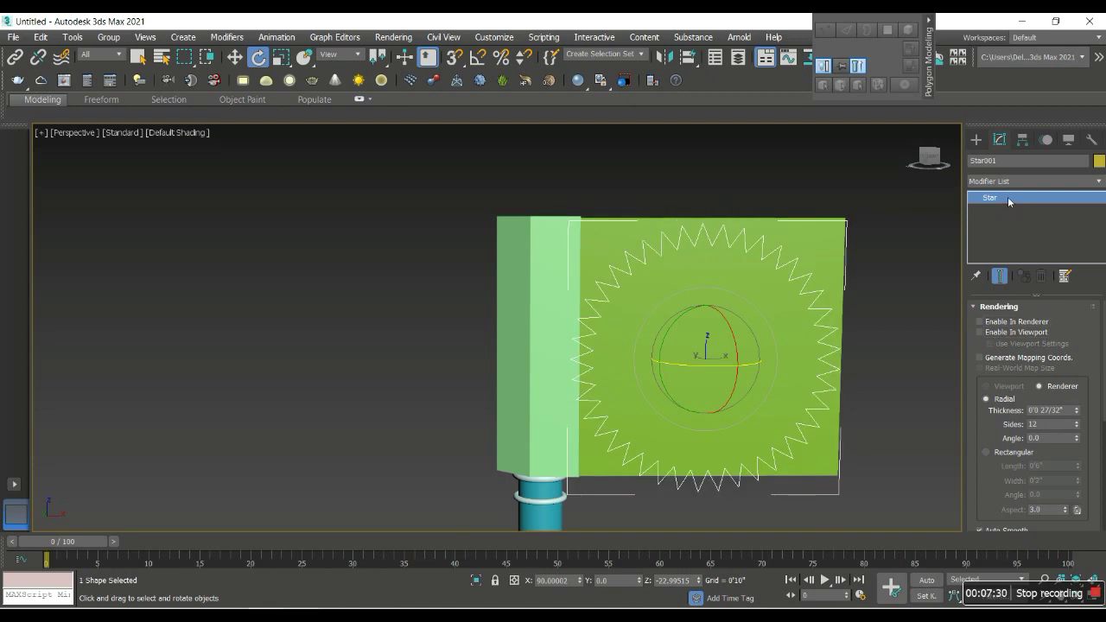
pyautogui.click(1007, 306)
# Step: Raise Fillet Radius 2, lower Radius 2 slightly, and scale the star down uniformly
pyautogui.moveTo(1090, 420); pyautogui.dragTo(1090, 362)
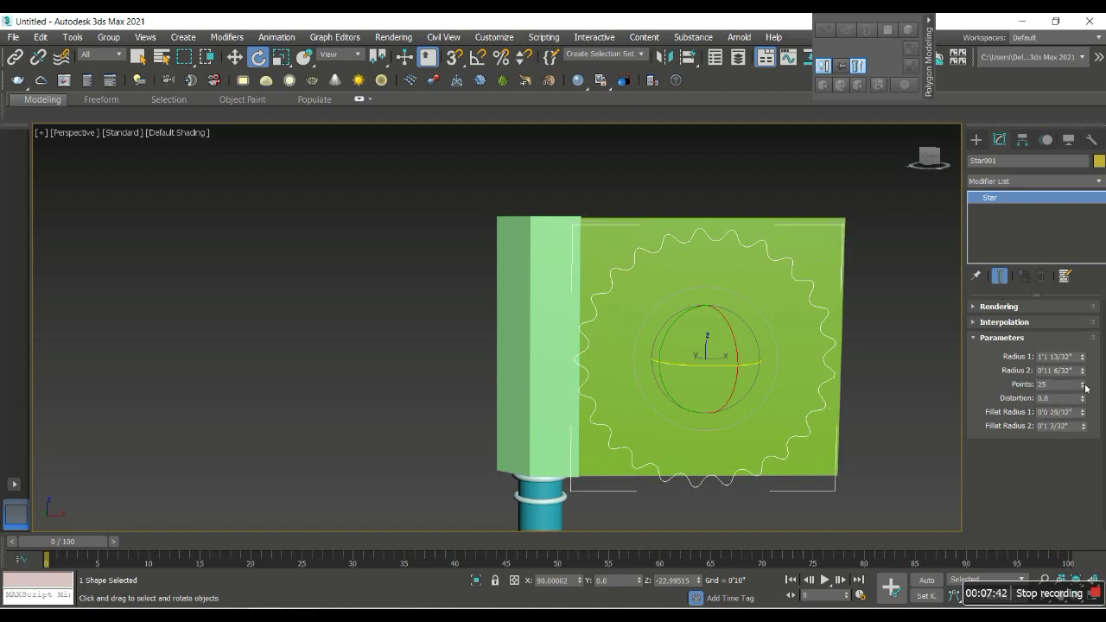
pyautogui.moveTo(1083, 372)
pyautogui.mouseDown()
pyautogui.moveTo(1087, 379)
pyautogui.moveTo(1086, 364)
pyautogui.mouseUp()
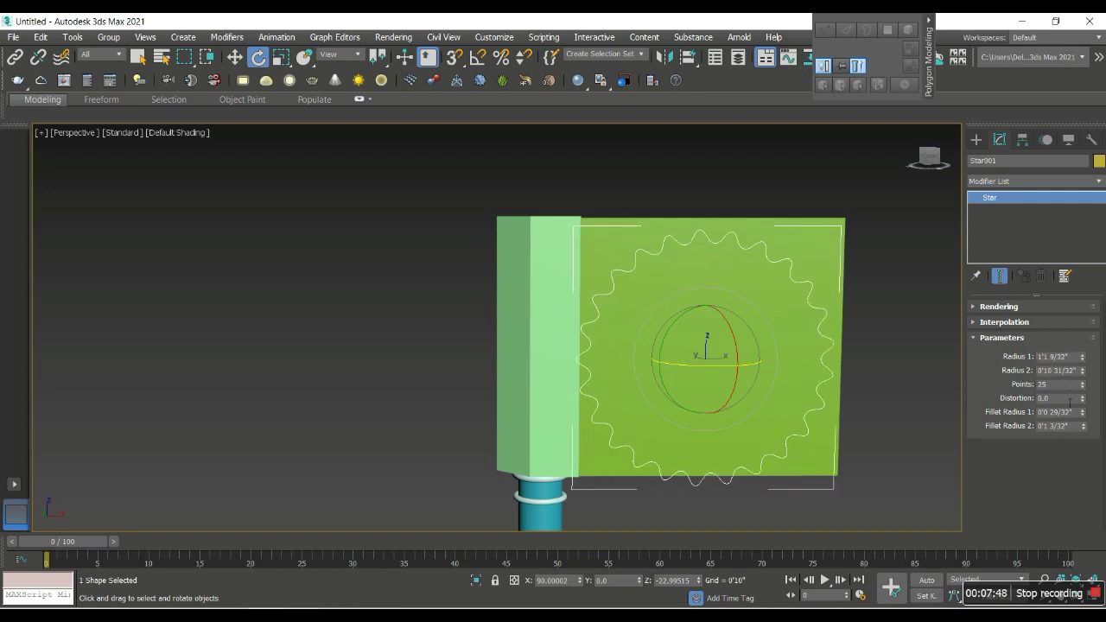
pyautogui.click(281, 57)
pyautogui.moveTo(712, 363); pyautogui.dragTo(711, 376)
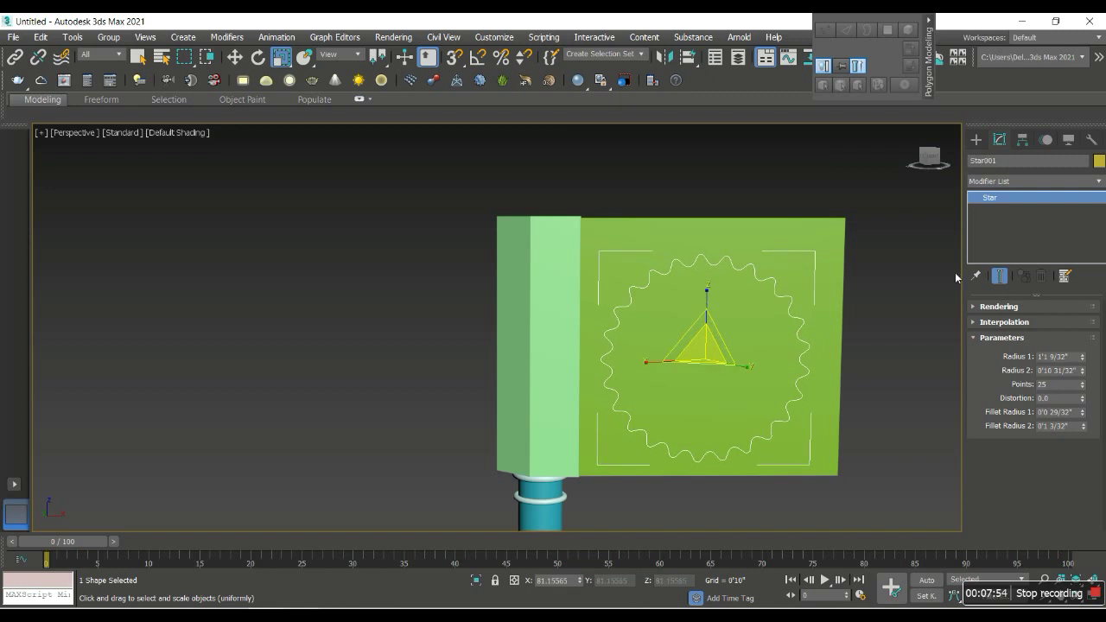
pyautogui.click(1003, 184)
# Step: Add a Slice modifier to Star001 and turn on Angle Snap
pyautogui.scroll(-2, 1002, 199)
pyautogui.scroll(-5, 1002, 198)
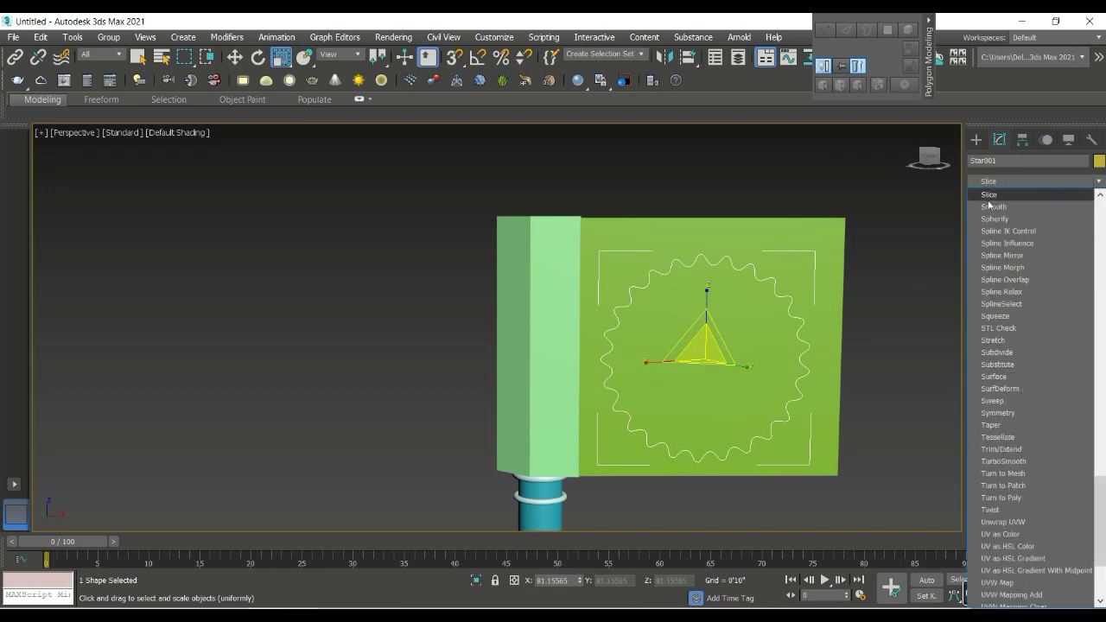
pyautogui.click(990, 199)
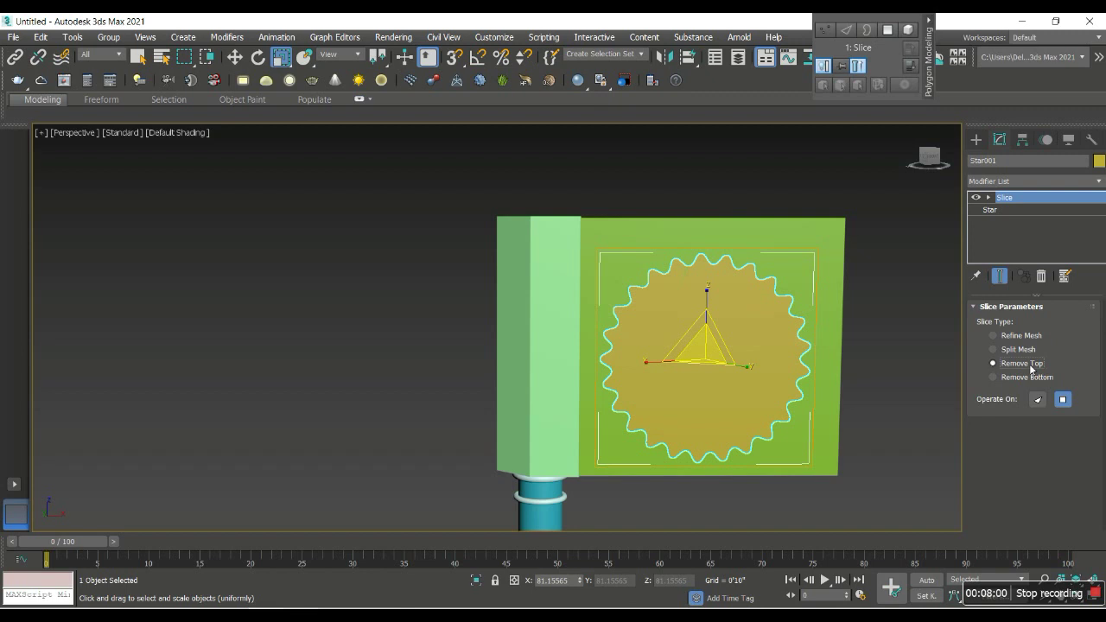
pyautogui.click(258, 57)
pyautogui.click(477, 57)
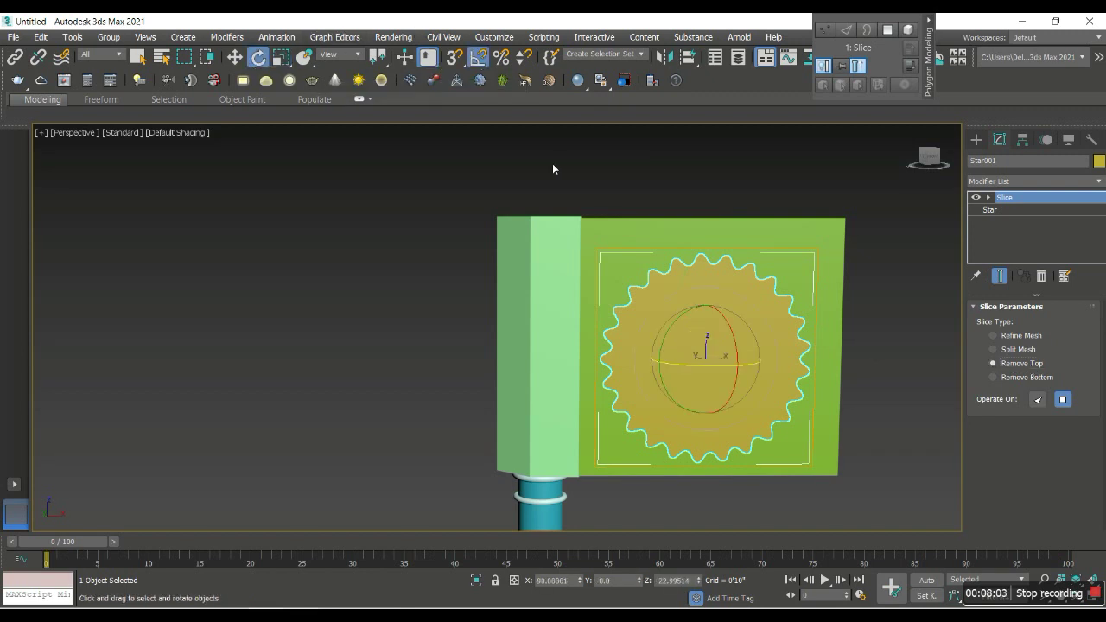
pyautogui.rightClick(480, 62)
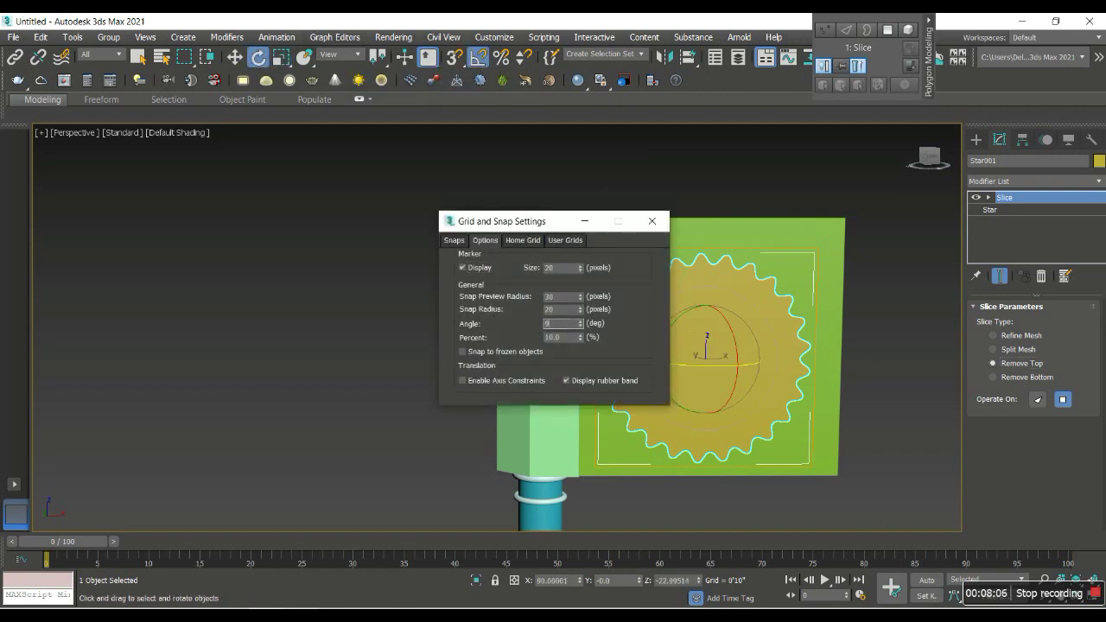
pyautogui.click(652, 221)
# Step: Rotate the Slice Plane sub-object -90° about X across the star
pyautogui.scroll(-3, 691, 345)
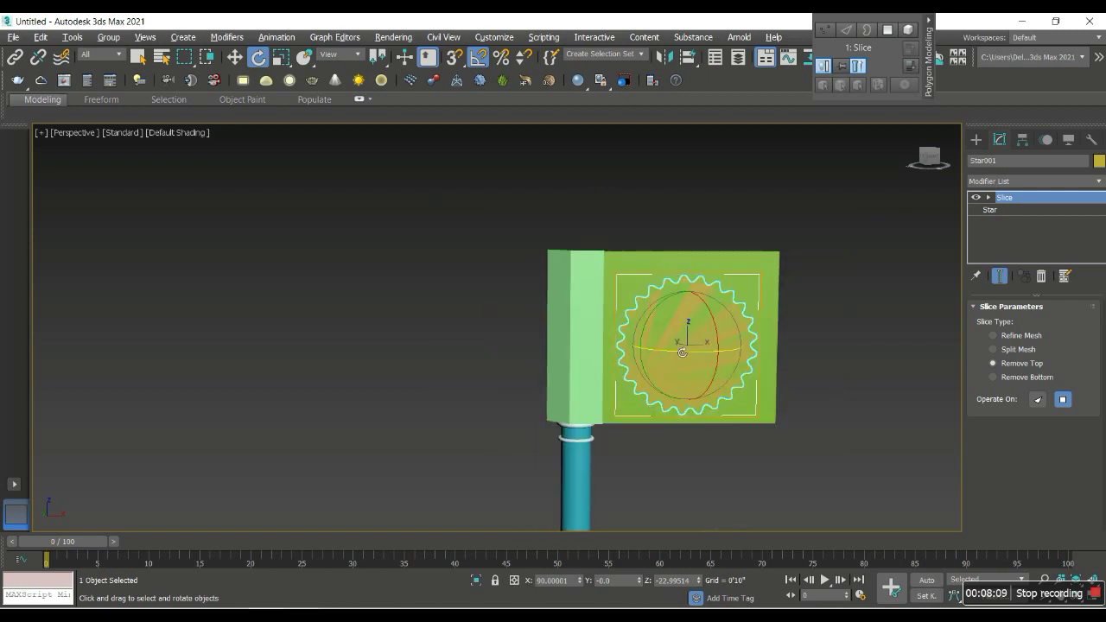
pyautogui.scroll(4, 744, 380)
pyautogui.moveTo(678, 351)
pyautogui.mouseDown()
pyautogui.moveTo(617, 345)
pyautogui.moveTo(632, 328)
pyautogui.moveTo(458, 104)
pyautogui.mouseUp()
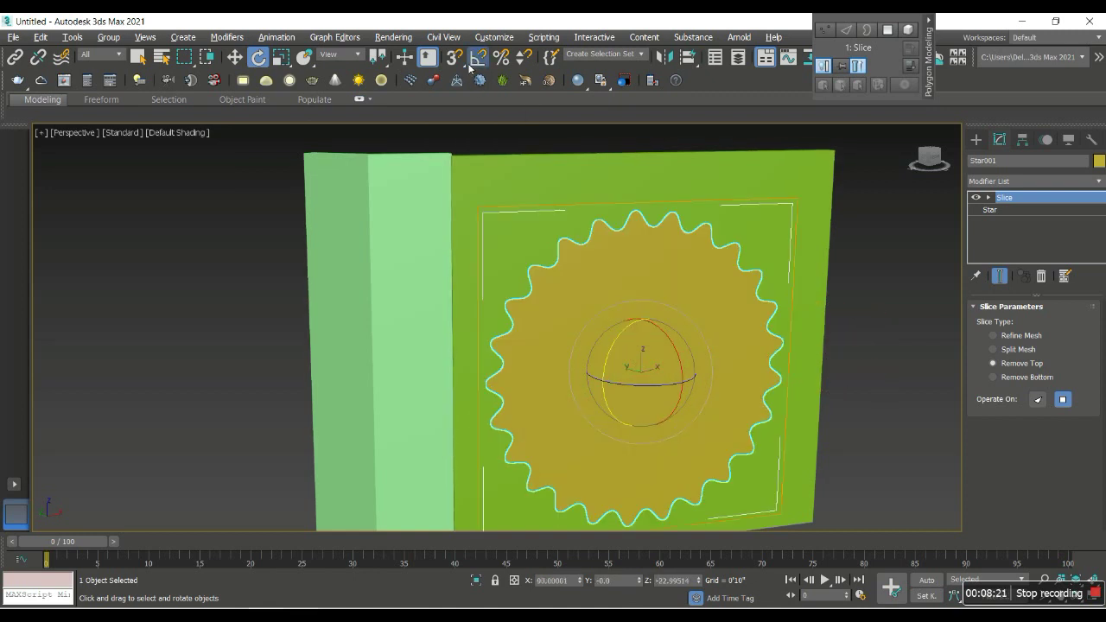
pyautogui.click(988, 198)
pyautogui.click(1024, 209)
pyautogui.moveTo(684, 363); pyautogui.dragTo(683, 356)
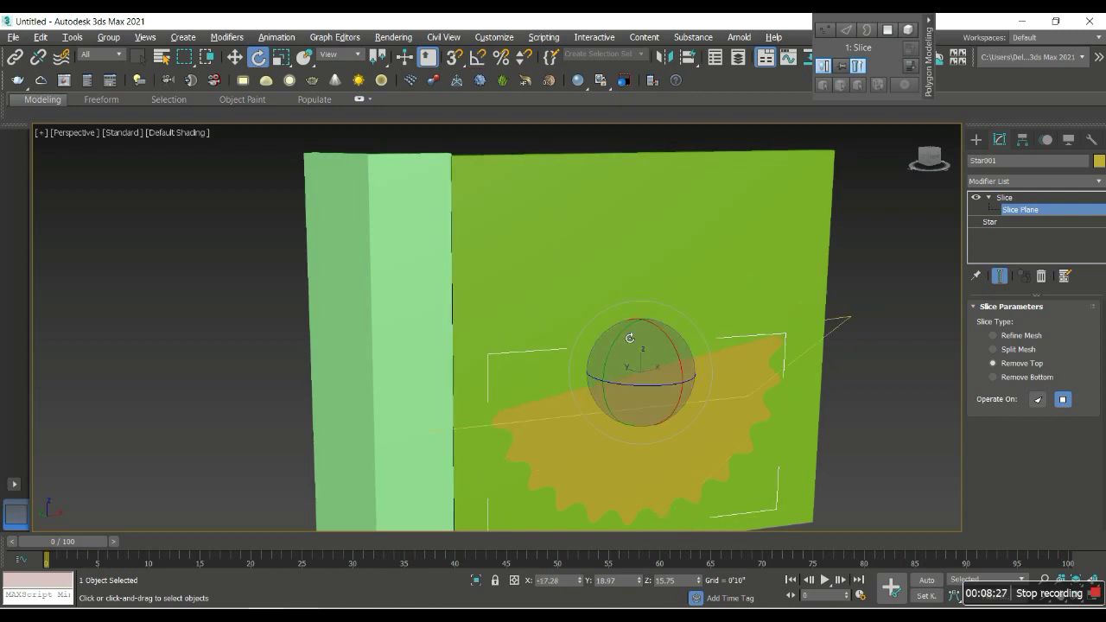
# Step: In Front view, level the slice plane through the star's centre and set Slice Type to Remove Bottom
pyautogui.press('t')
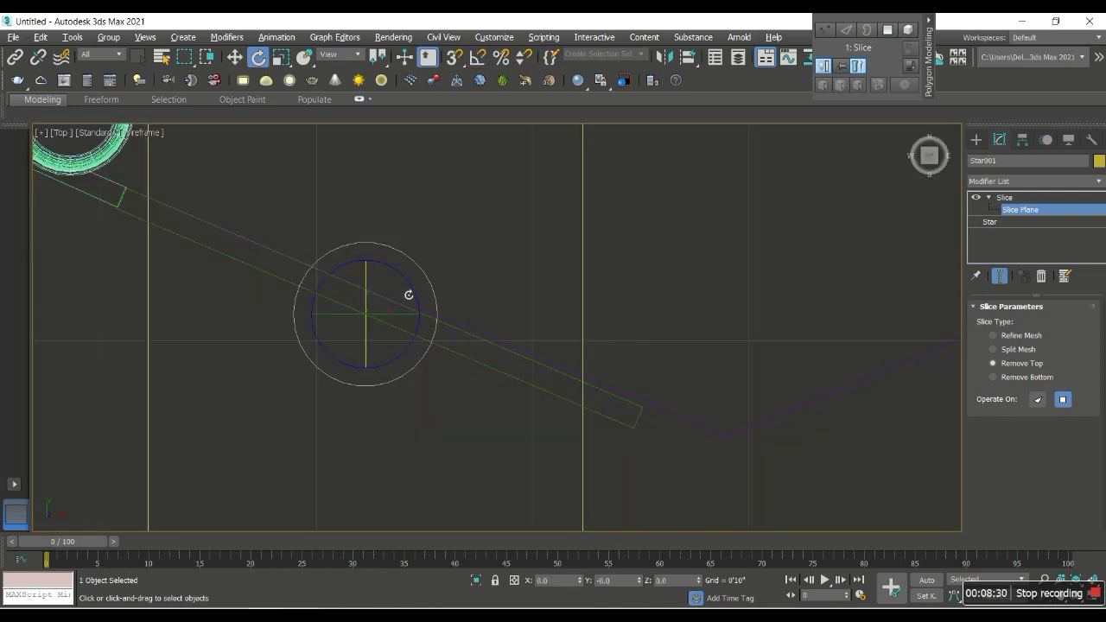
pyautogui.scroll(-2, 408, 295)
pyautogui.press('f')
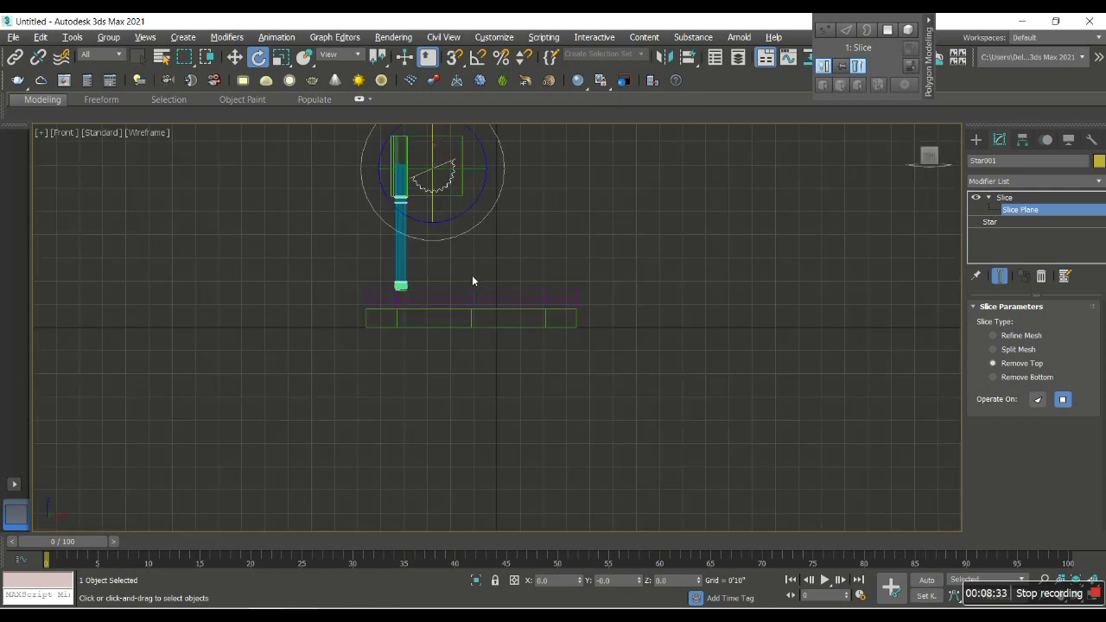
pyautogui.scroll(3, 472, 279)
pyautogui.moveTo(451, 217); pyautogui.dragTo(479, 234)
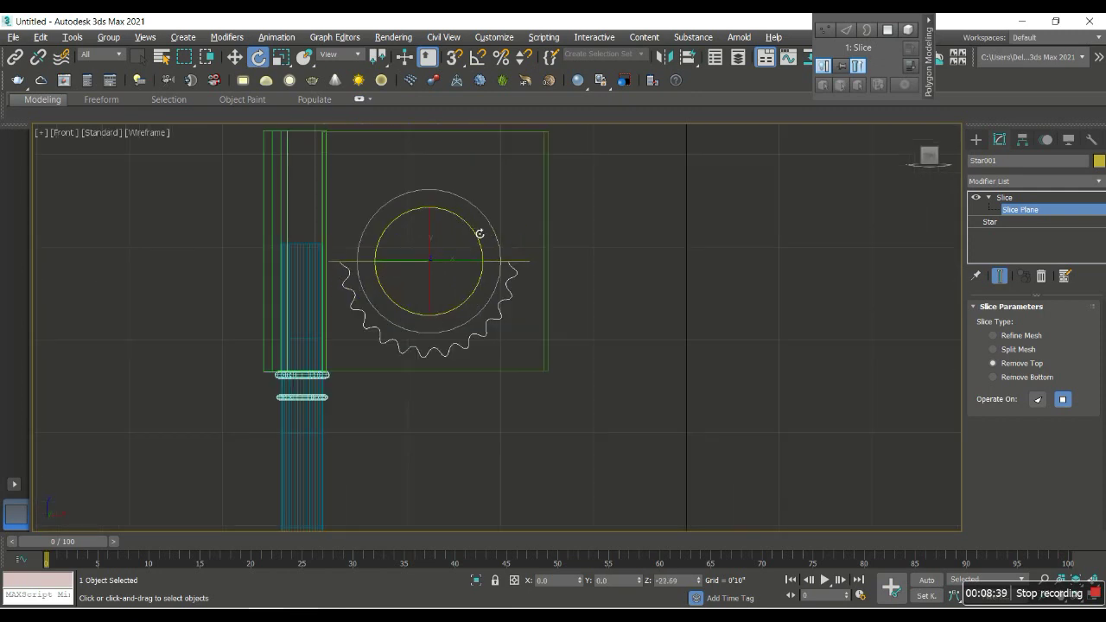
pyautogui.click(1016, 377)
pyautogui.press('p')
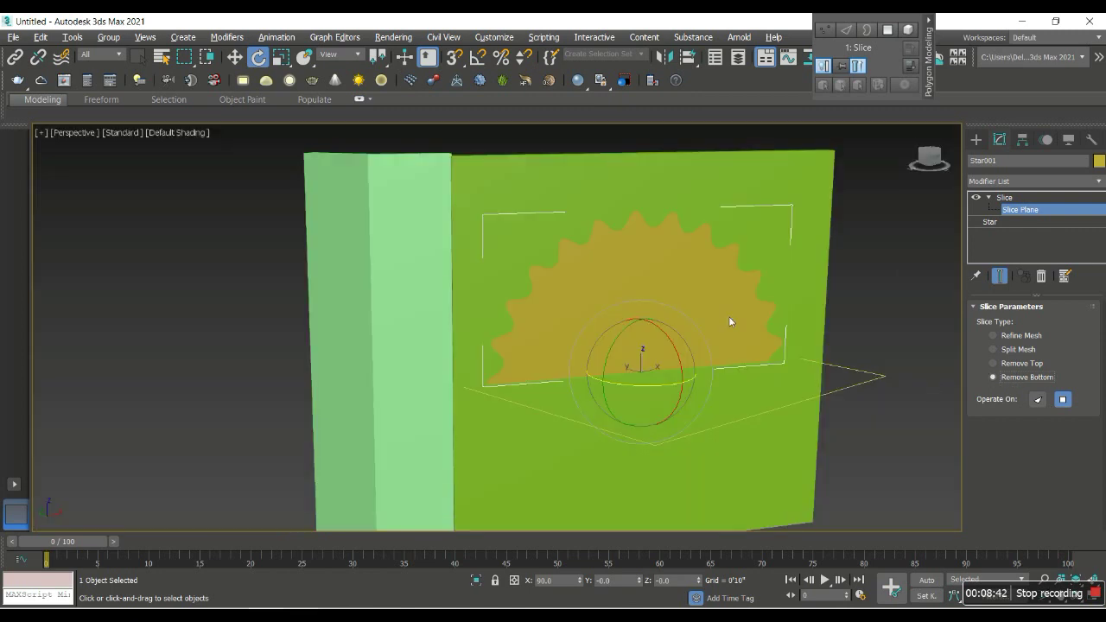
# Step: Raise Star001 to 44 points and scale the half star up to span most of the green panel
pyautogui.click(1016, 222)
pyautogui.moveTo(1081, 388); pyautogui.dragTo(1083, 377)
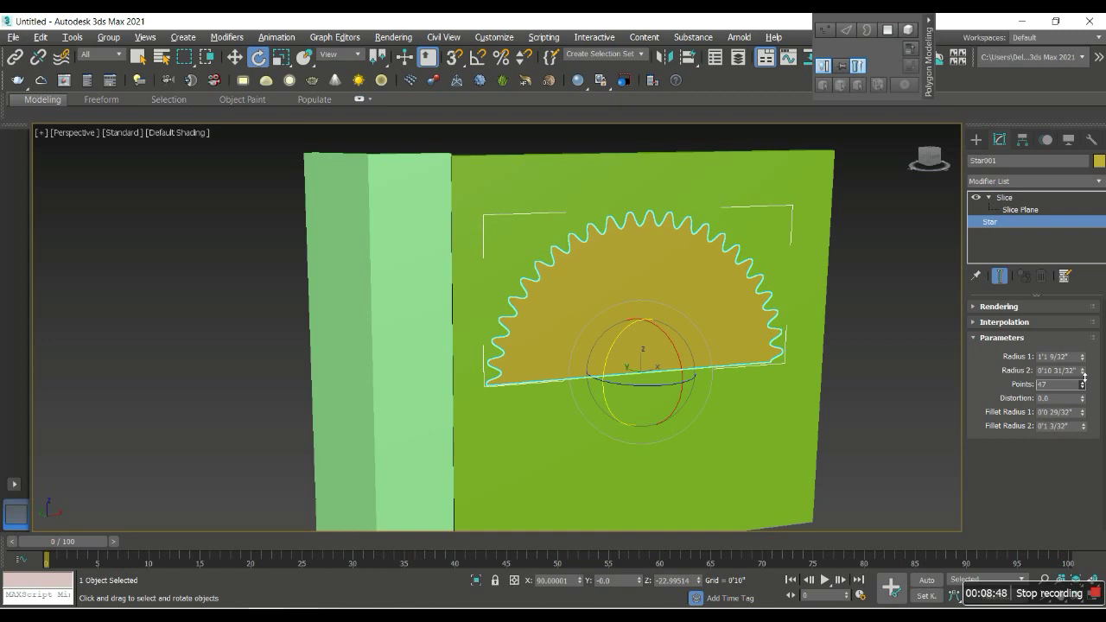
pyautogui.press('r')
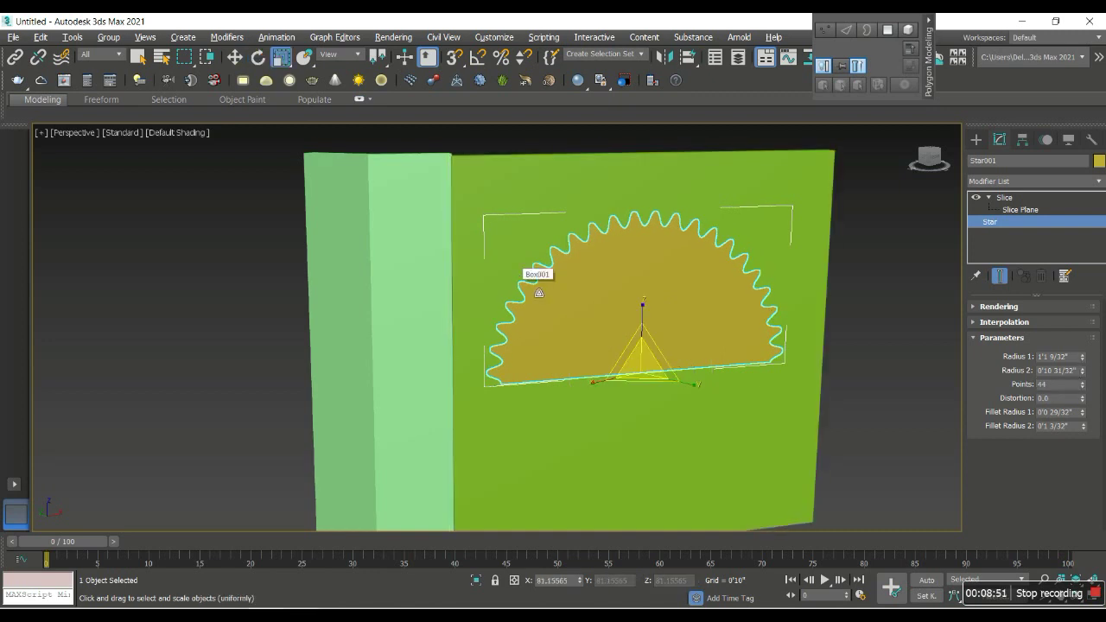
pyautogui.moveTo(646, 376); pyautogui.dragTo(745, 343)
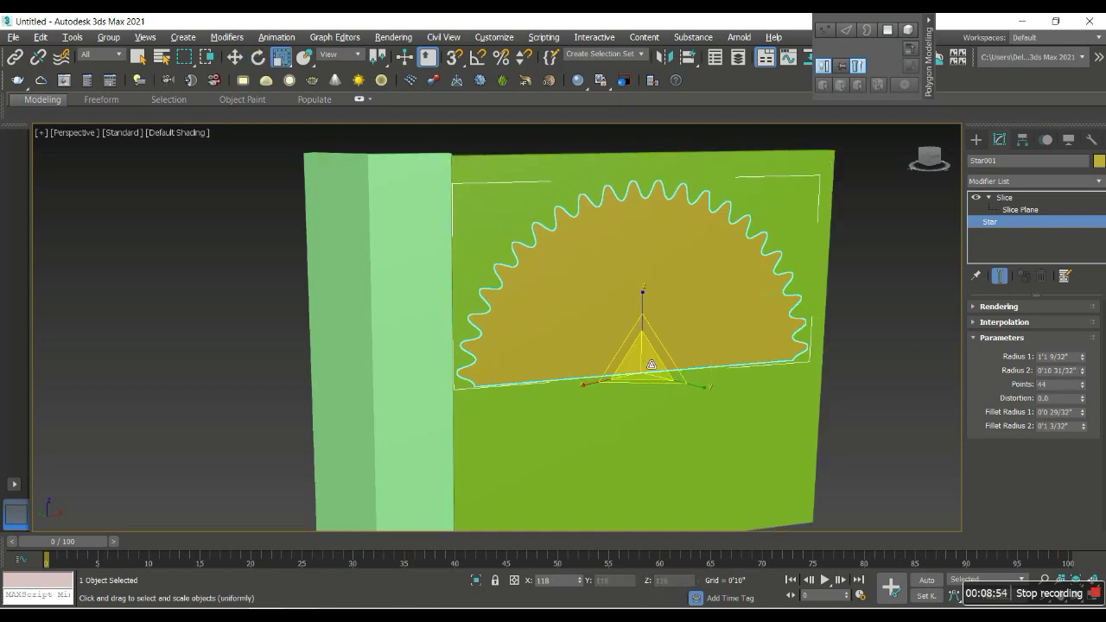
# Step: Nudge the half-star slightly left on the box and bring up the modifier list at E
pyautogui.press('w')
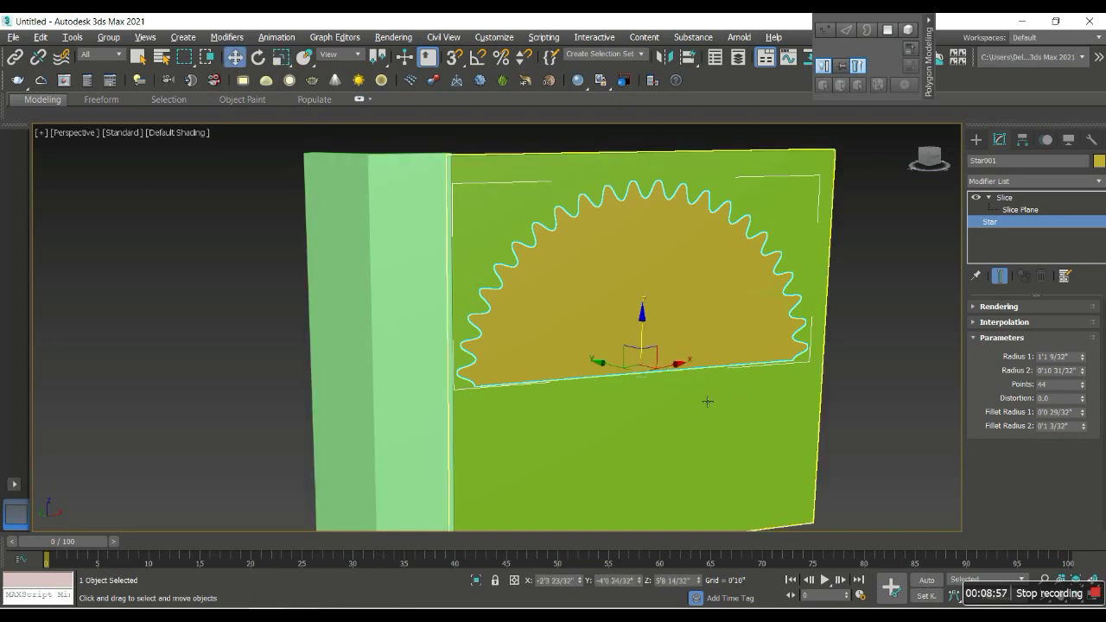
pyautogui.moveTo(676, 370); pyautogui.dragTo(674, 366)
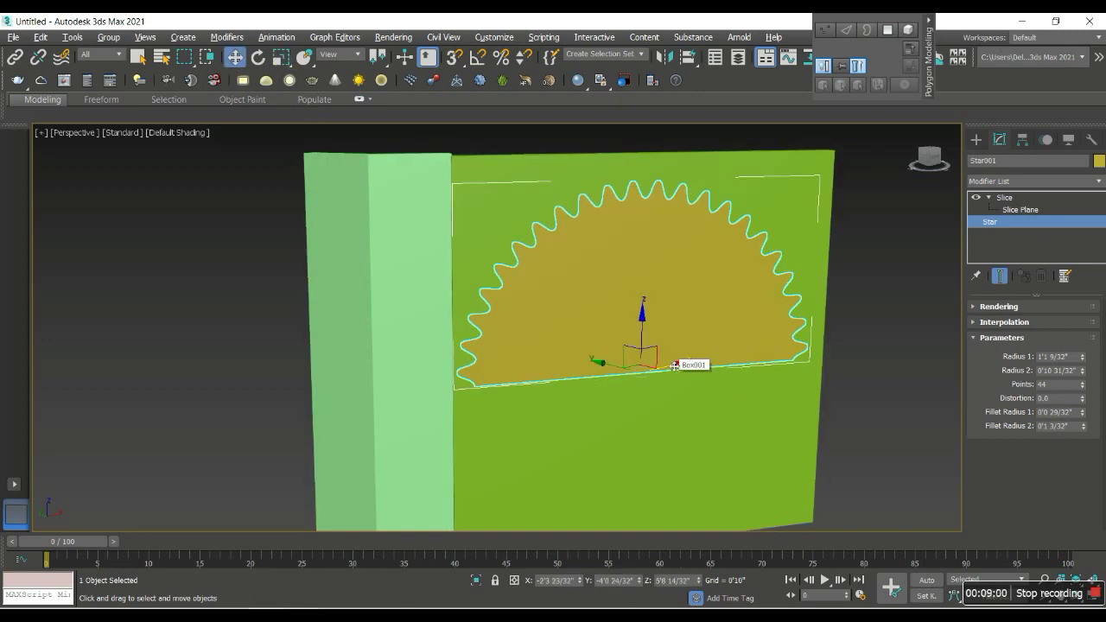
pyautogui.click(1004, 198)
pyautogui.click(1032, 181)
pyautogui.press('e')
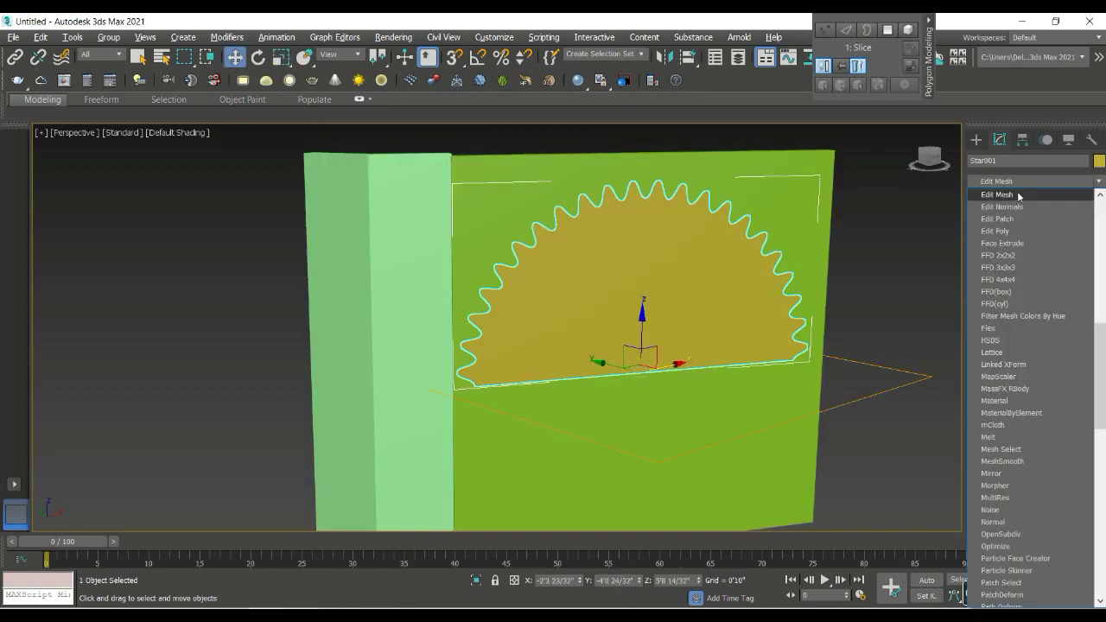
# Step: Add an Extrude modifier to Star001, making it a solid ribbed half-gear 2'2" deep
pyautogui.click(816, 203)
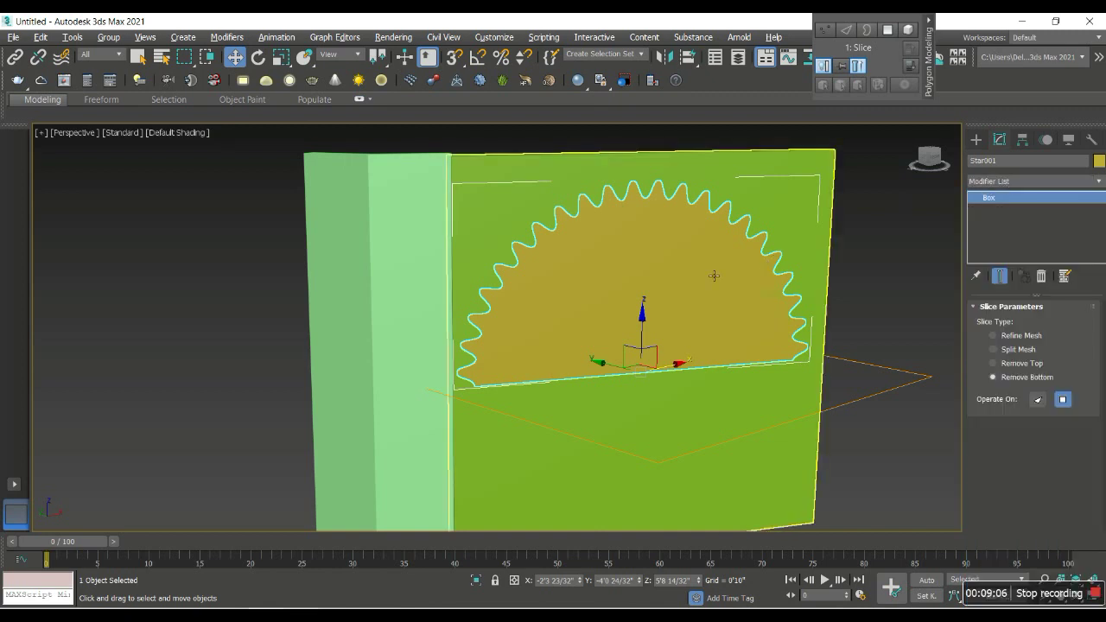
pyautogui.click(699, 251)
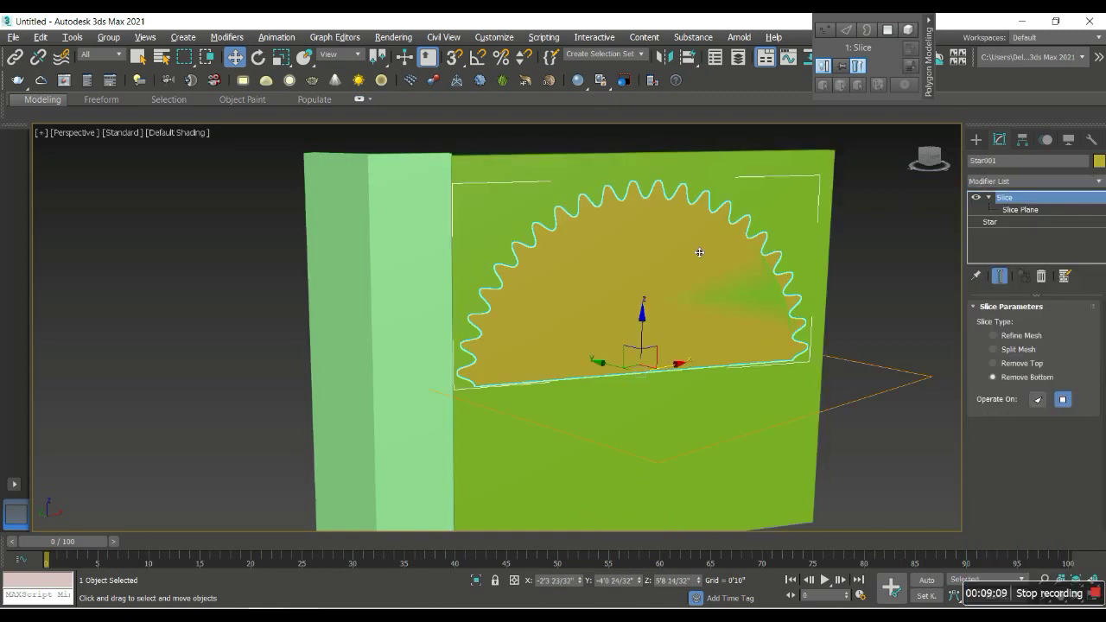
pyautogui.click(1004, 222)
pyautogui.click(1030, 179)
pyautogui.press('e')
pyautogui.click(1012, 198)
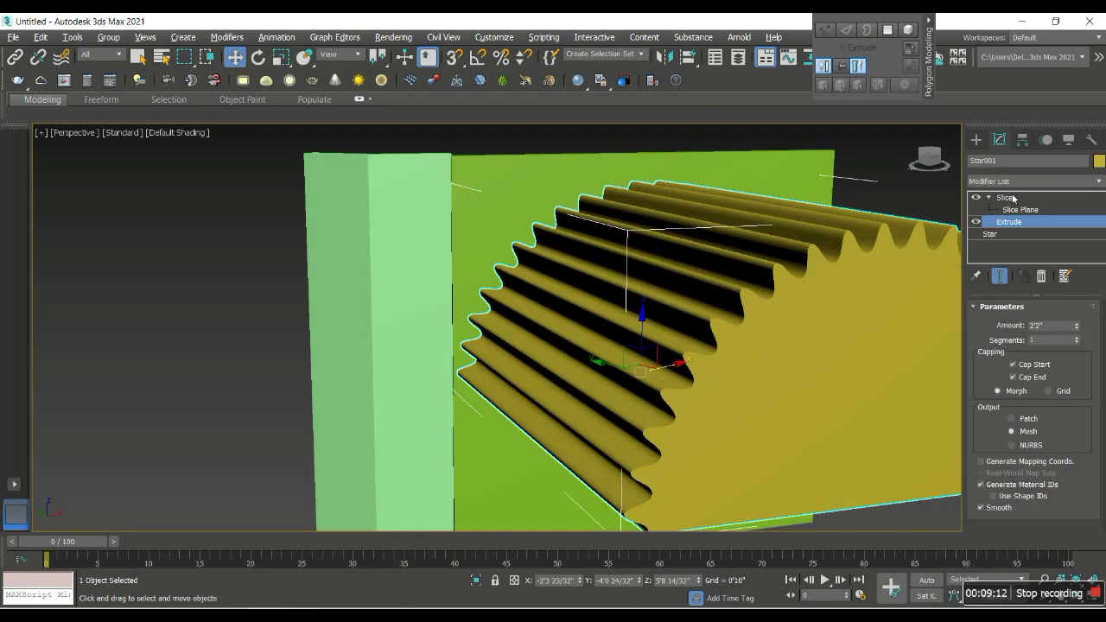
# Step: In Top view shift the half-gear slightly up and right over the box, then return to Perspective
pyautogui.press('t')
pyautogui.scroll(-3, 527, 479)
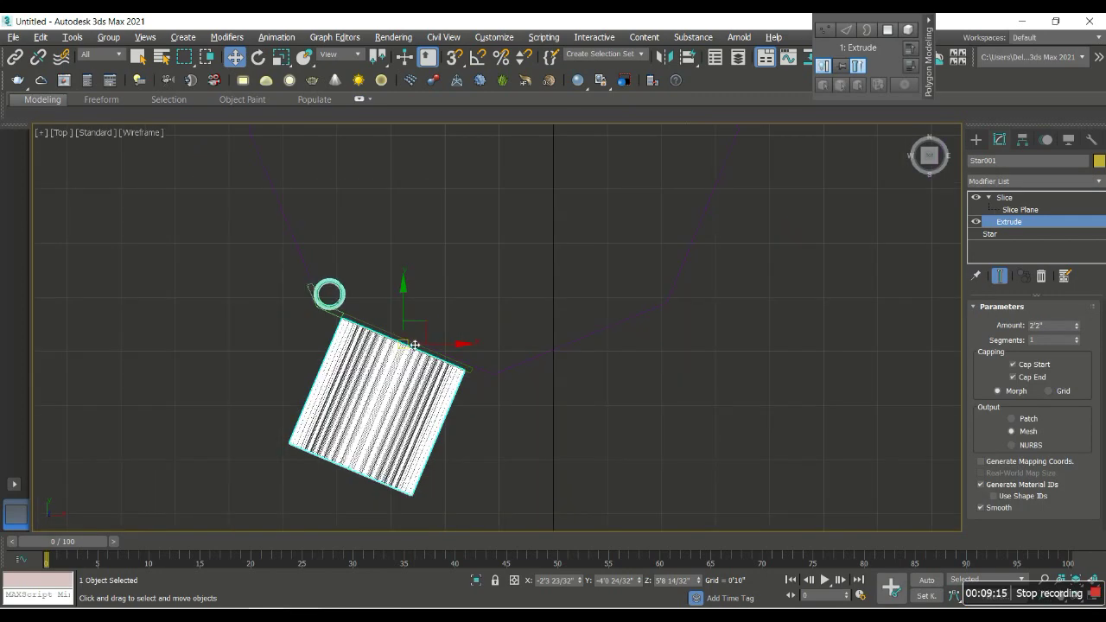
pyautogui.moveTo(449, 350); pyautogui.dragTo(440, 295)
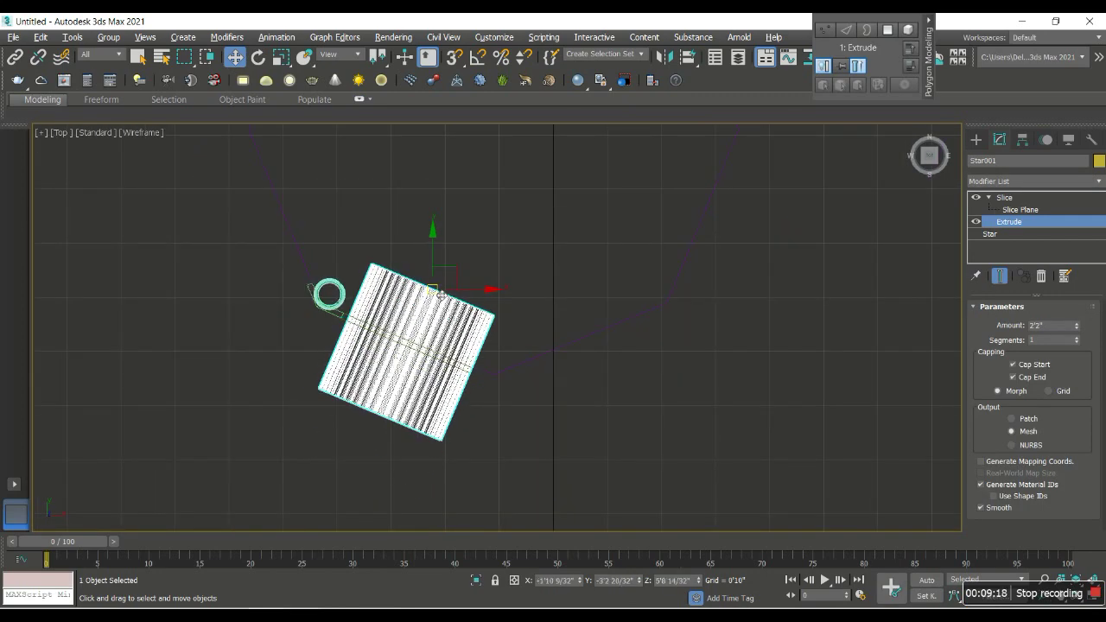
pyautogui.press('p')
pyautogui.keyDown('alt'); pyautogui.moveTo(642, 363); pyautogui.dragTo(548, 345, button='middle'); pyautogui.keyUp('alt')
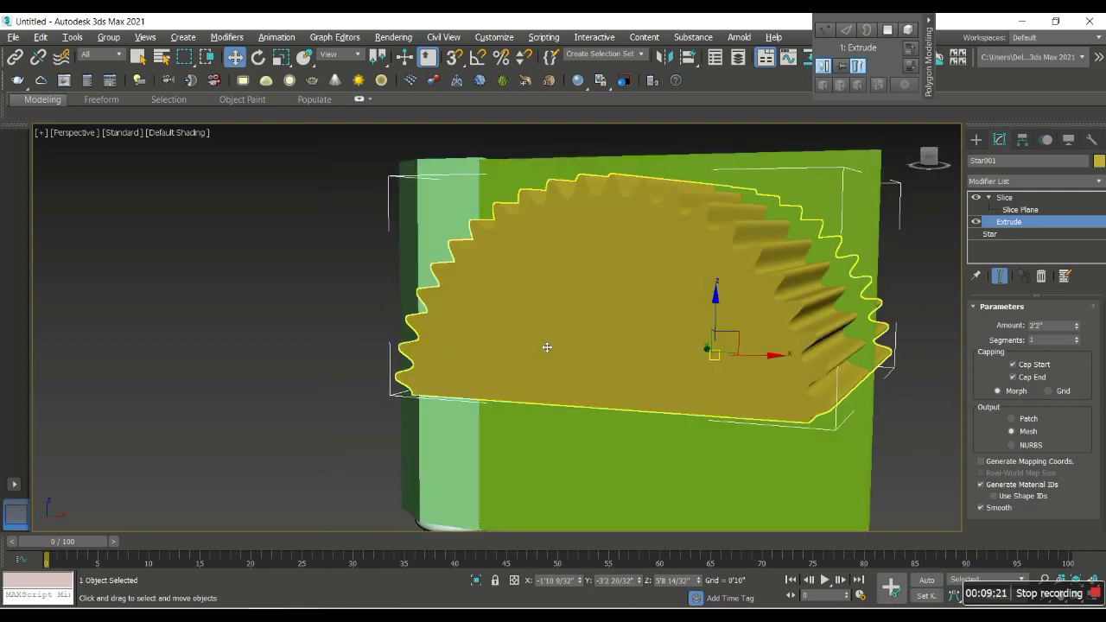
pyautogui.click(719, 295)
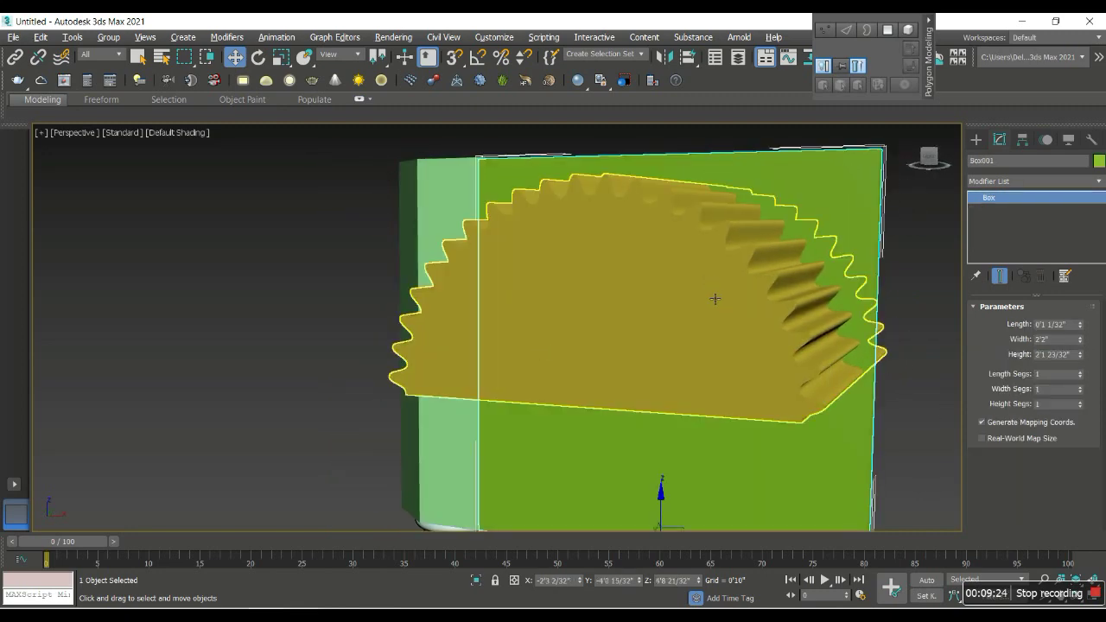
# Step: Orbit around the half-gear and select the green box Box001
pyautogui.keyDown('alt'); pyautogui.moveTo(823, 307); pyautogui.dragTo(876, 309, button='middle'); pyautogui.keyUp('alt')
pyautogui.click(610, 359)
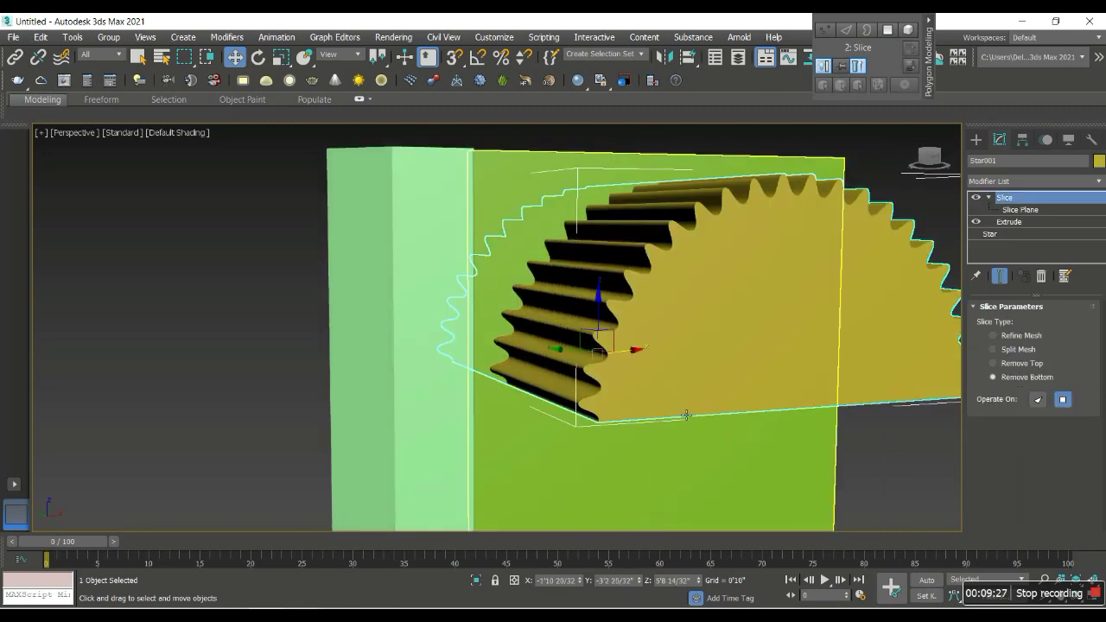
pyautogui.keyDown('alt'); pyautogui.moveTo(610, 359); pyautogui.dragTo(639, 354, button='middle'); pyautogui.keyUp('alt')
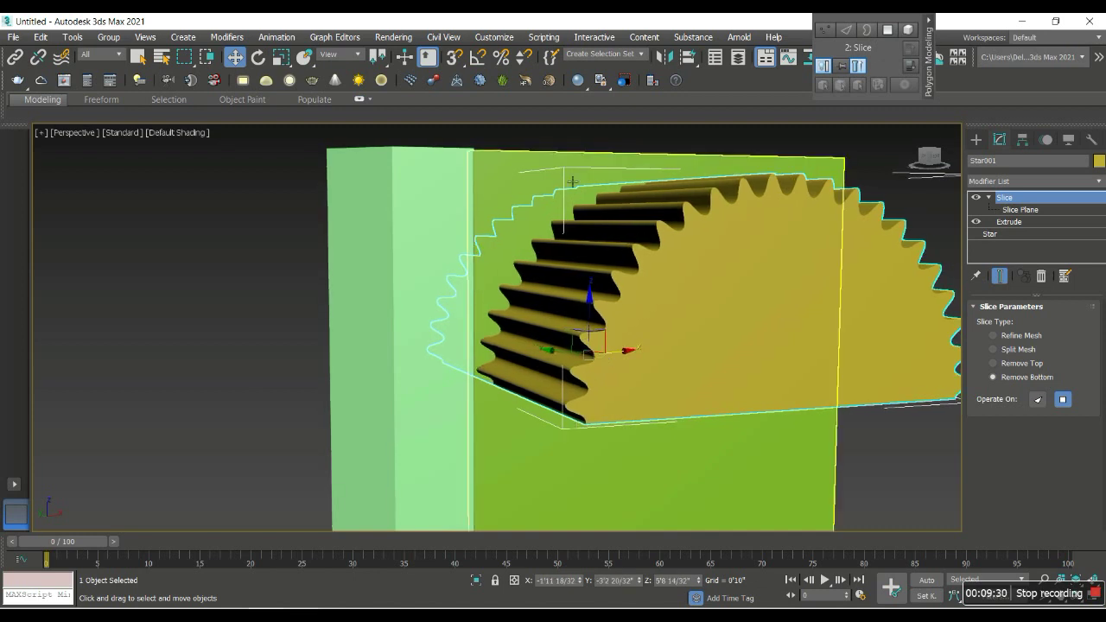
pyautogui.click(657, 467)
# Step: Try a Compound Objects ProBoolean on Box001 picking the gear, then undo it
pyautogui.click(975, 139)
pyautogui.click(985, 178)
pyautogui.click(975, 173)
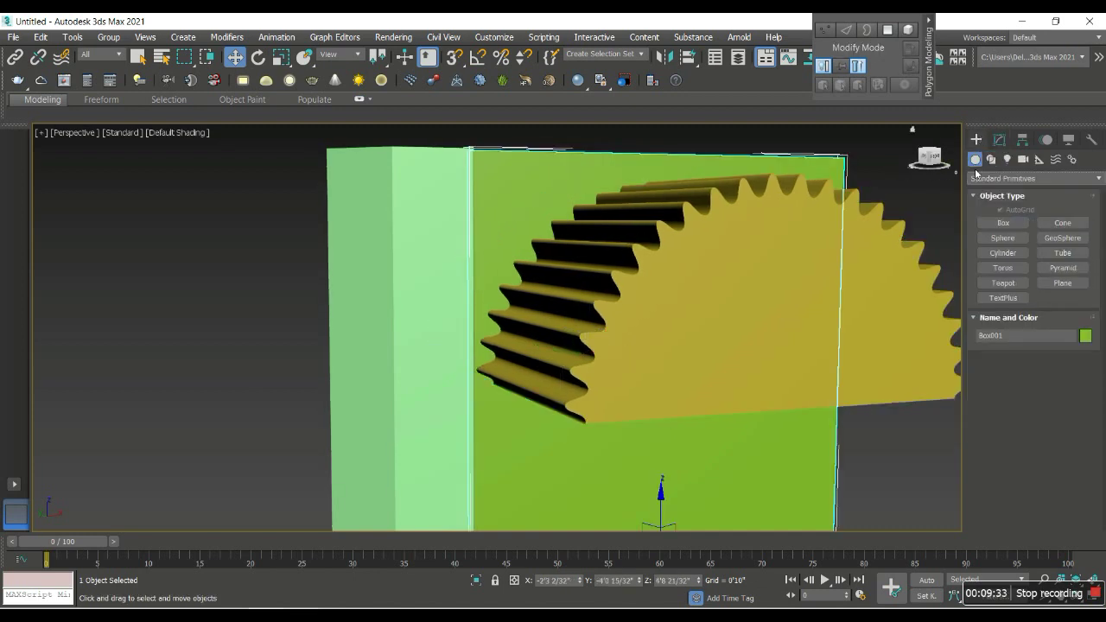
pyautogui.click(1032, 178)
pyautogui.click(1002, 215)
pyautogui.click(1062, 283)
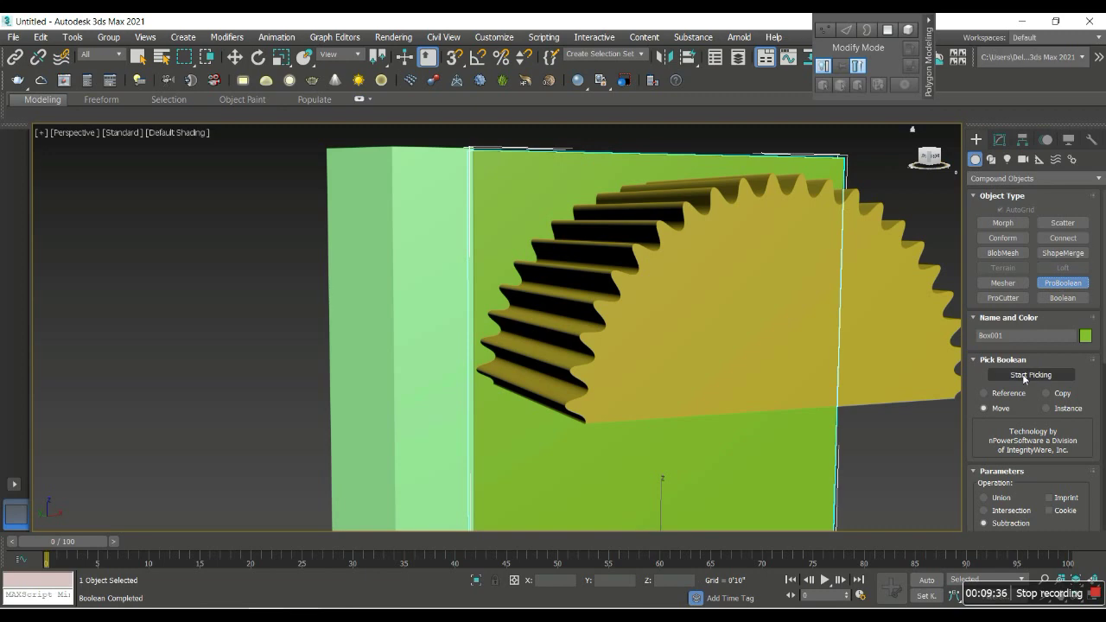
pyautogui.click(1030, 374)
pyautogui.click(683, 311)
pyautogui.hotkey('ctrl', 'z')
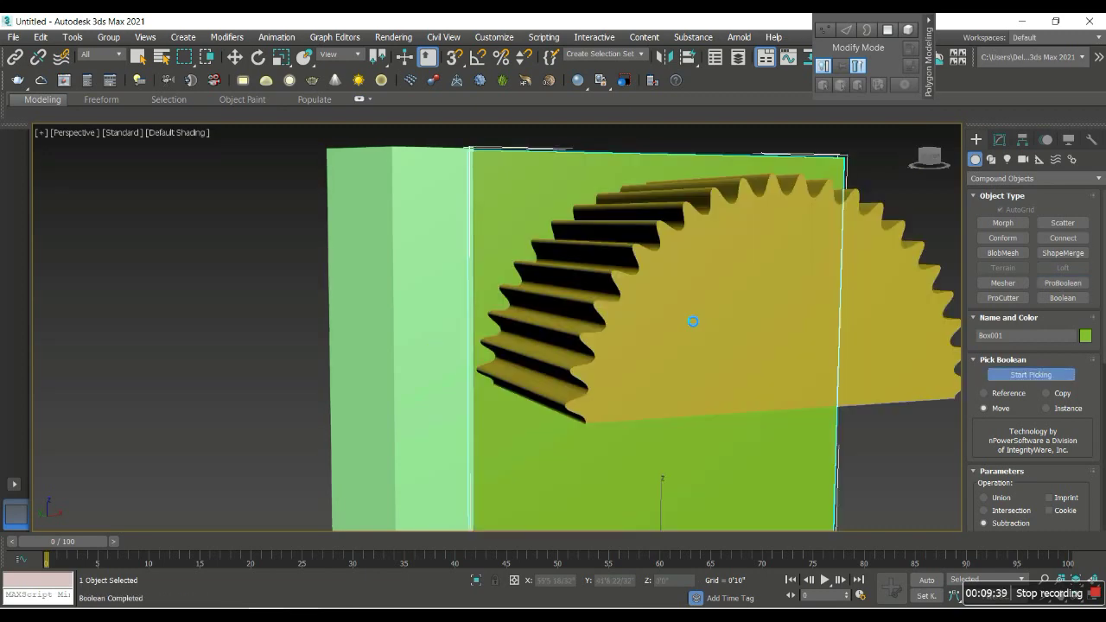
# Step: Reorient the view around the gear and box and start a Boolean on Box001
pyautogui.scroll(-5, 708, 339)
pyautogui.keyDown('alt'); pyautogui.moveTo(708, 339); pyautogui.dragTo(778, 332, button='middle'); pyautogui.keyUp('alt')
pyautogui.scroll(2, 820, 311)
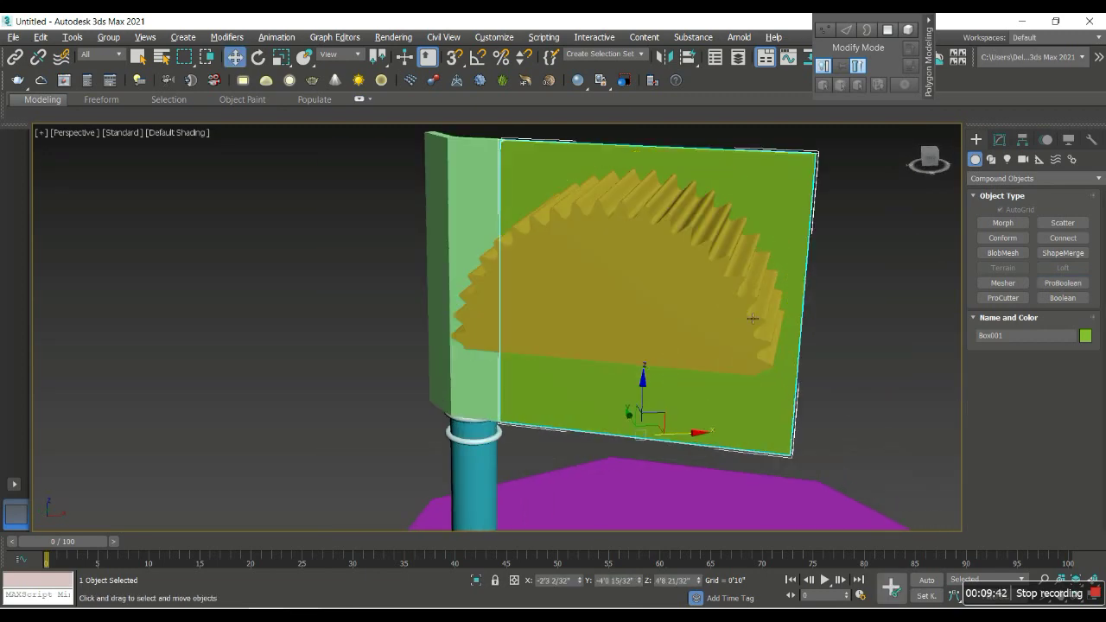
pyautogui.scroll(2, 862, 295)
pyautogui.moveTo(529, 167)
pyautogui.keyDown('alt'); pyautogui.mouseDown(button='middle')
pyautogui.moveTo(552, 178)
pyautogui.moveTo(531, 170)
pyautogui.mouseUp(button='middle'); pyautogui.keyUp('alt')
pyautogui.click(1062, 298)
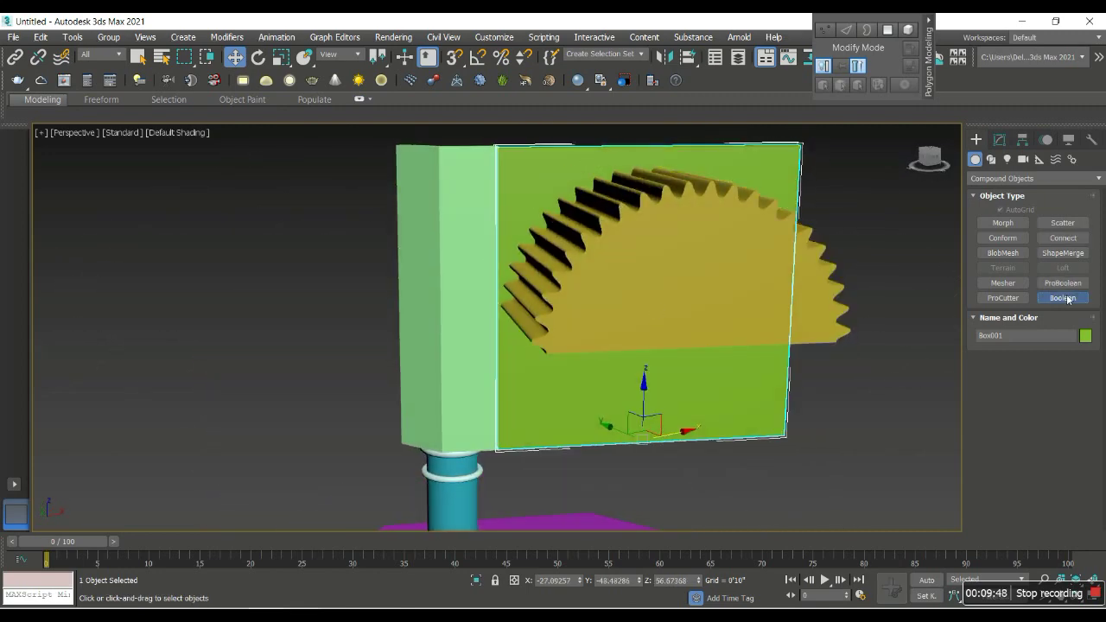
# Step: Add the gear as a Boolean operand of Box001 set to Subtract
pyautogui.click(1033, 374)
pyautogui.click(834, 319)
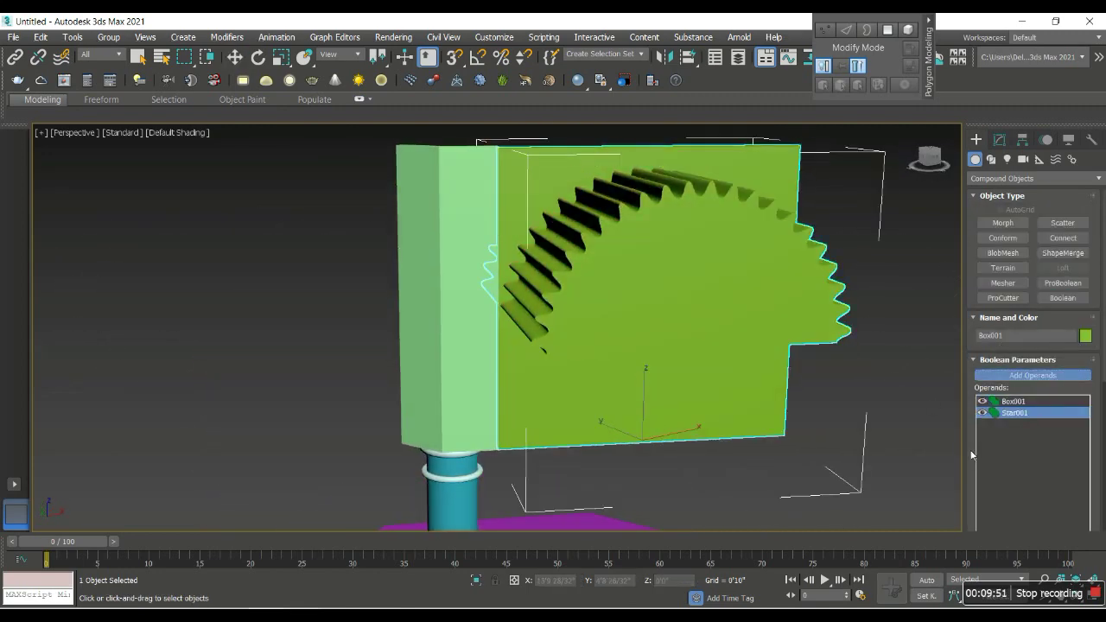
pyautogui.scroll(-5, 971, 454)
pyautogui.click(1000, 416)
pyautogui.scroll(-1, 615, 391)
pyautogui.keyDown('alt'); pyautogui.moveTo(615, 390); pyautogui.dragTo(320, 319, button='middle'); pyautogui.keyUp('alt')
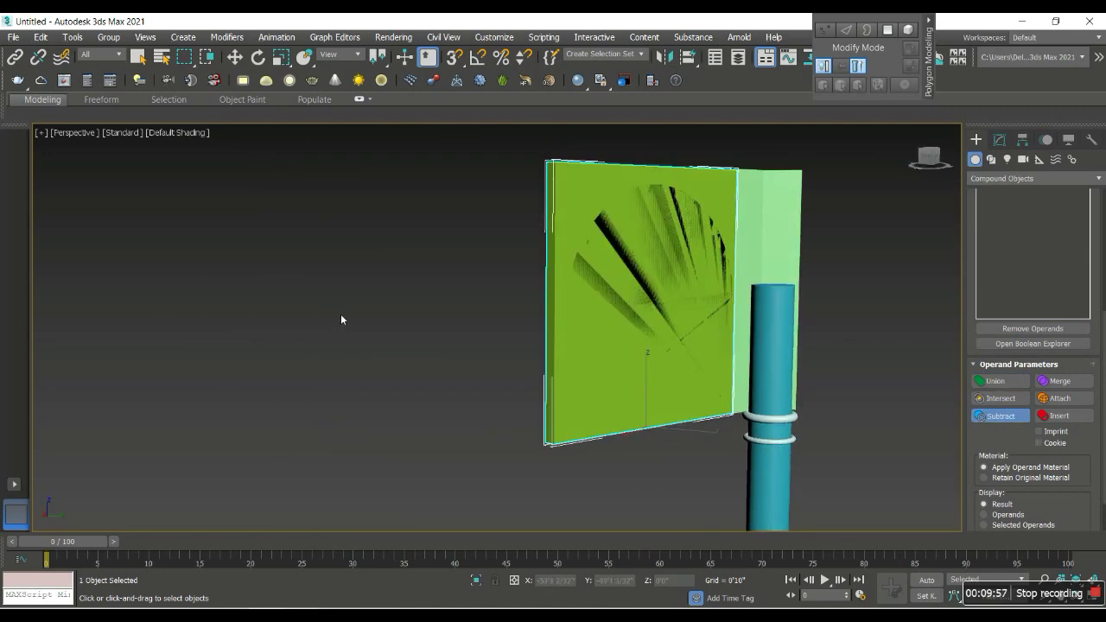
# Step: Undo the Boolean and the extrusion, restoring the flat half-star outline on the box
pyautogui.hotkey('ctrl', 'z')
pyautogui.keyDown('alt'); pyautogui.moveTo(469, 304); pyautogui.dragTo(822, 309, button='middle'); pyautogui.keyUp('alt')
pyautogui.moveTo(933, 346)
pyautogui.keyDown('alt'); pyautogui.mouseDown(button='middle')
pyautogui.moveTo(795, 374)
pyautogui.moveTo(704, 188)
pyautogui.mouseUp(button='middle'); pyautogui.keyUp('alt')
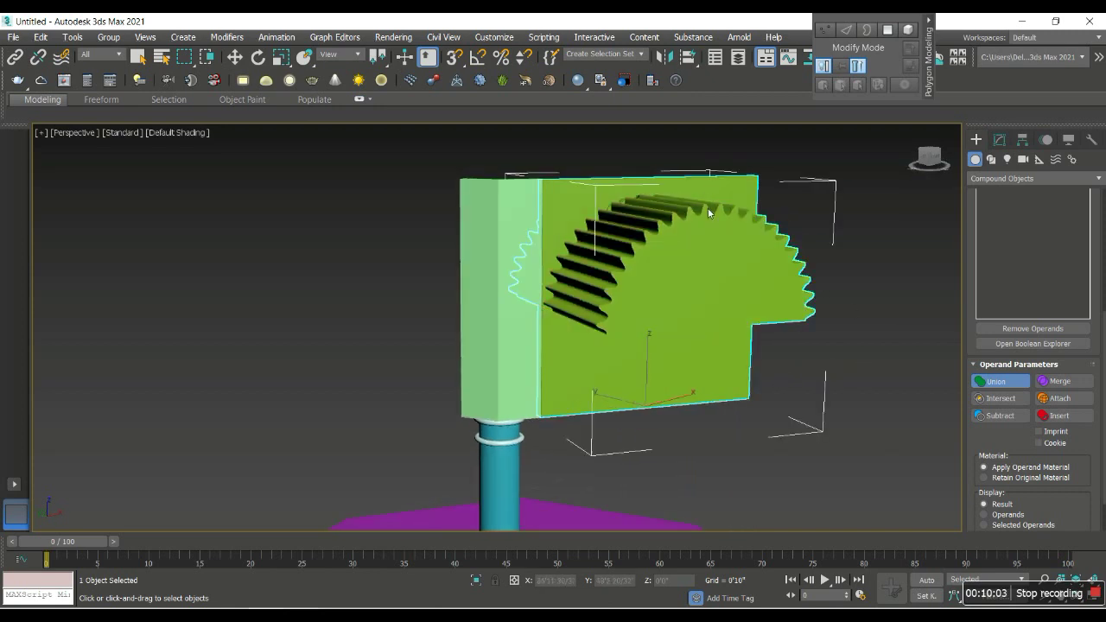
pyautogui.click(1001, 416)
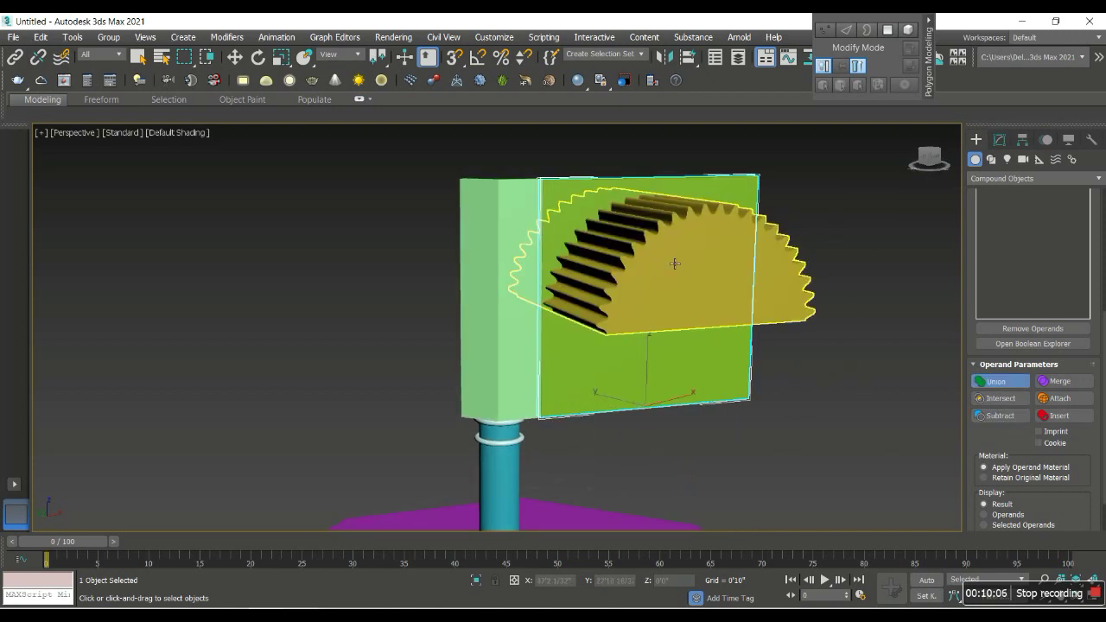
pyautogui.hotkey('ctrl', 'z')
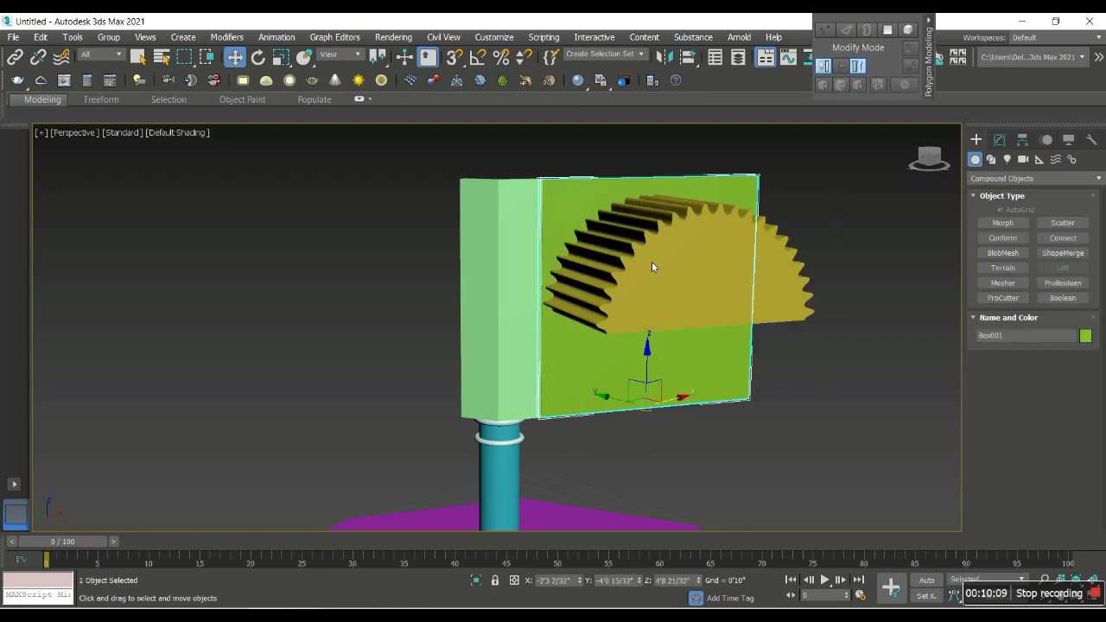
pyautogui.hotkey('ctrl', 'z')
pyautogui.hotkey('ctrl', 'z')
pyautogui.hotkey('ctrl', 'z')
pyautogui.hotkey('ctrl', 'z')
pyautogui.hotkey('ctrl', 'z')
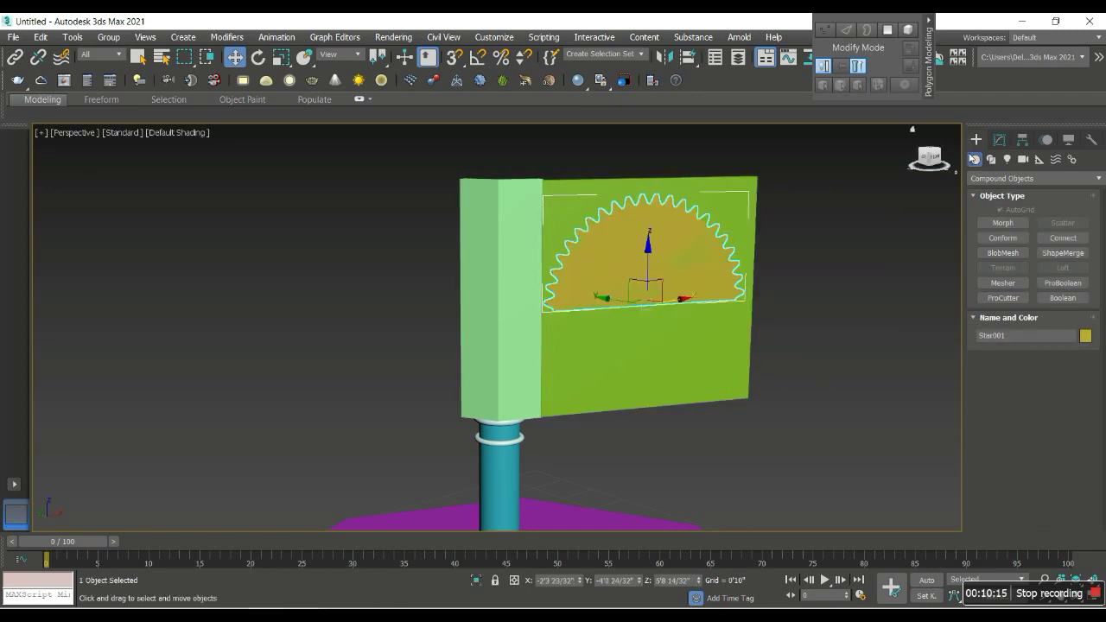
# Step: Delete Star001's Slice modifier and extrude the full star into a toothed gear
pyautogui.click(997, 140)
pyautogui.rightClick(1013, 205)
pyautogui.click(1004, 221)
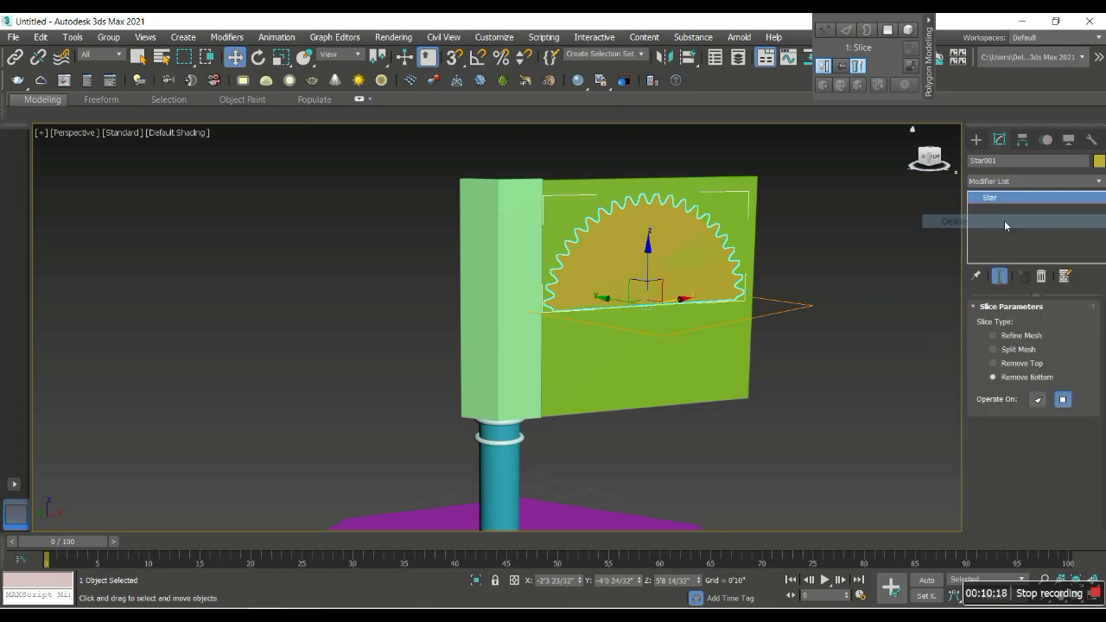
pyautogui.click(1026, 180)
pyautogui.scroll(-5, 1025, 178)
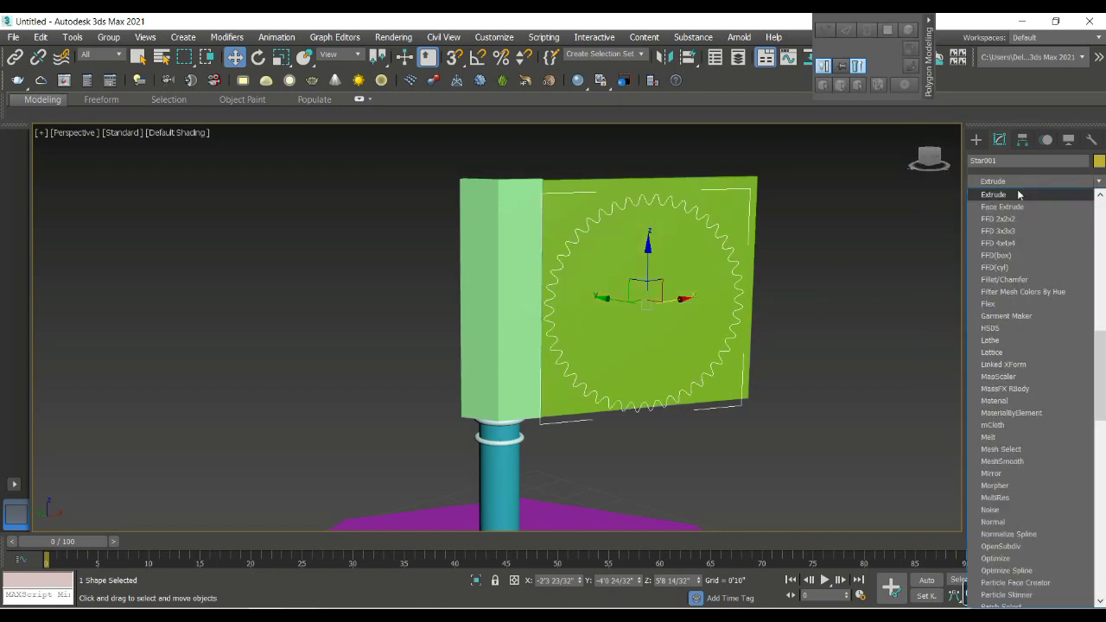
pyautogui.click(1016, 198)
# Step: Centre the gear over the thin green box in Top view, then select the box
pyautogui.moveTo(614, 303); pyautogui.dragTo(578, 246)
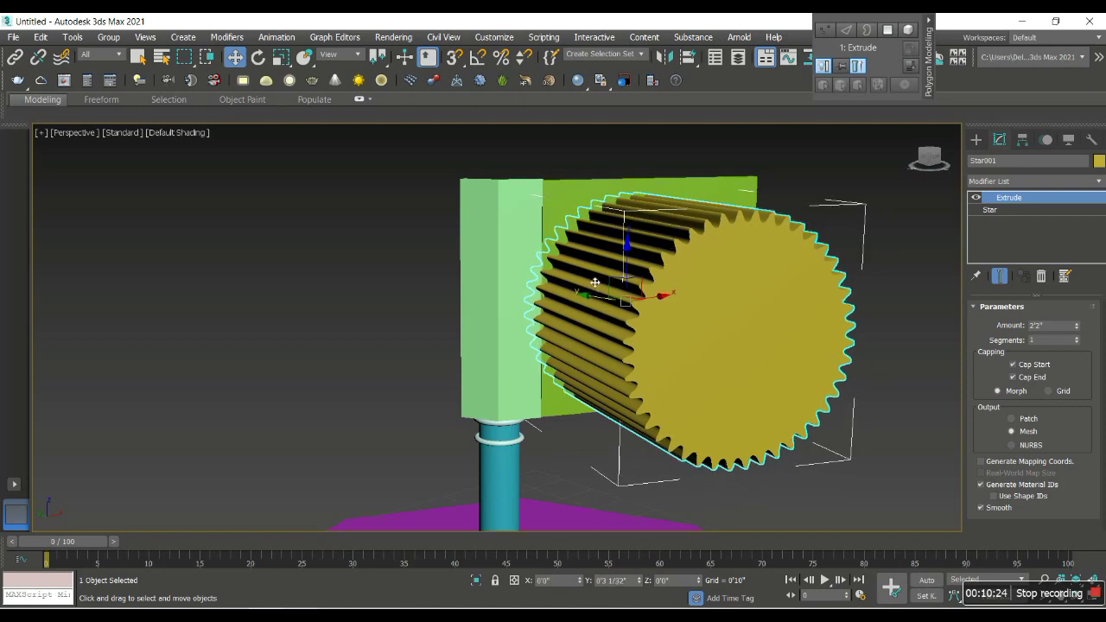
pyautogui.hotkey('ctrl', 'z')
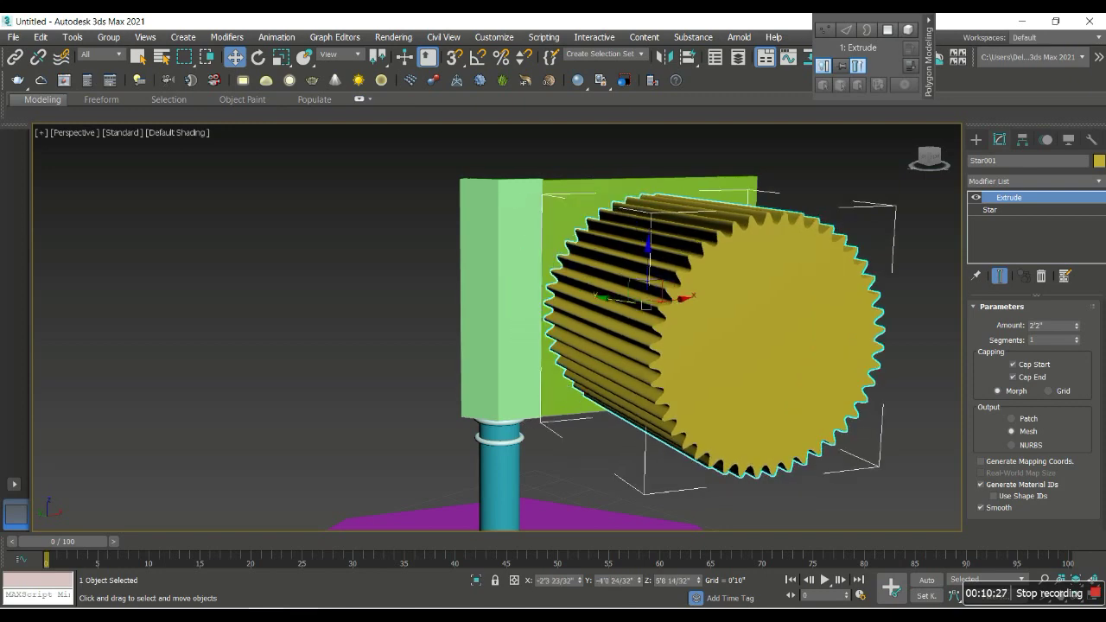
pyautogui.press('t')
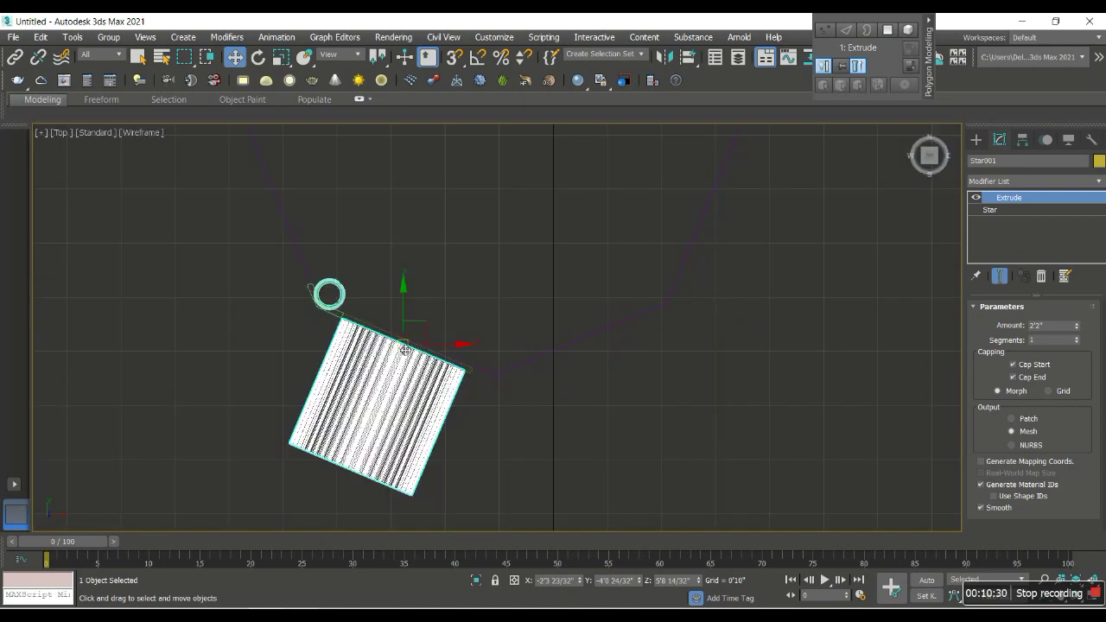
pyautogui.moveTo(404, 350); pyautogui.dragTo(440, 288)
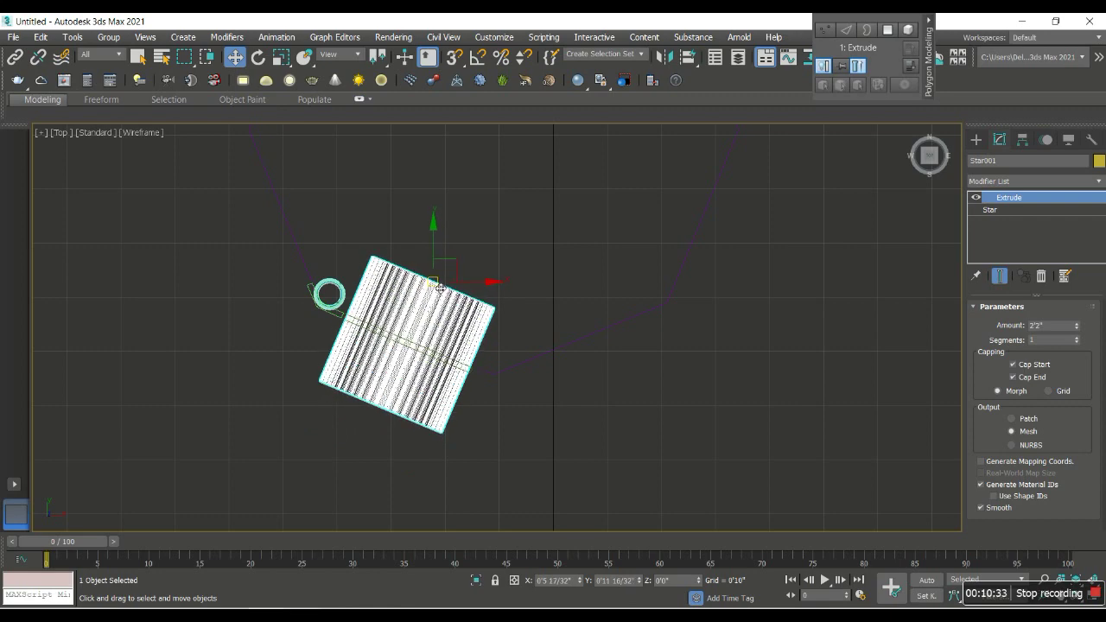
pyautogui.scroll(3, 460, 374)
pyautogui.click(460, 361)
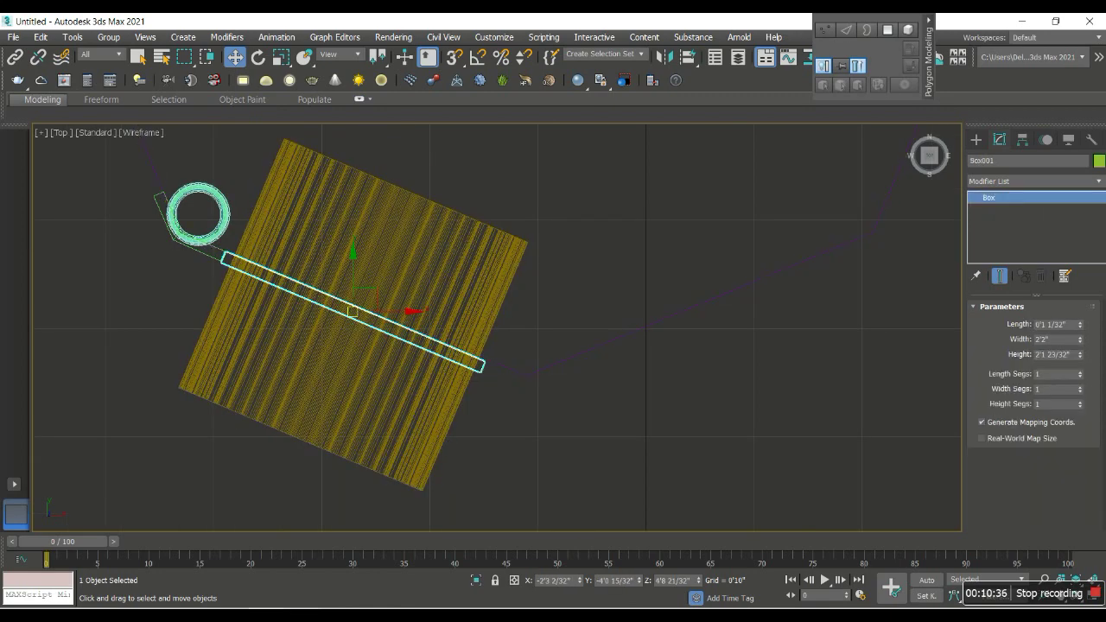
# Step: Resize Box001 to 2'8 17/32" wide and 2'1 17/32" tall, sliding it over the gear
pyautogui.click(1080, 323)
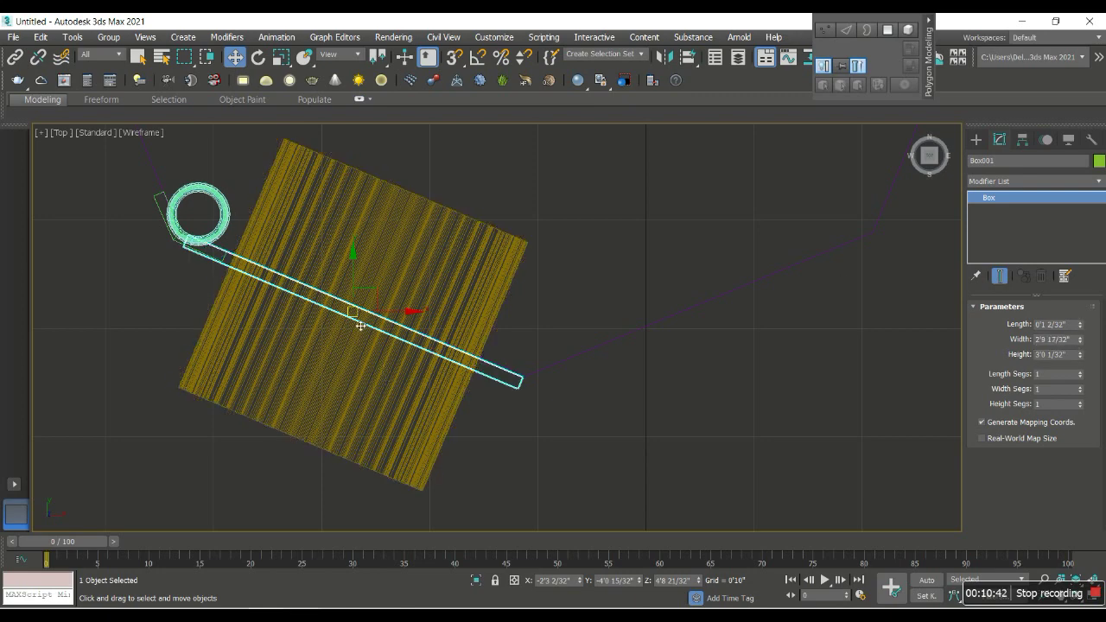
pyautogui.moveTo(359, 318); pyautogui.dragTo(365, 318)
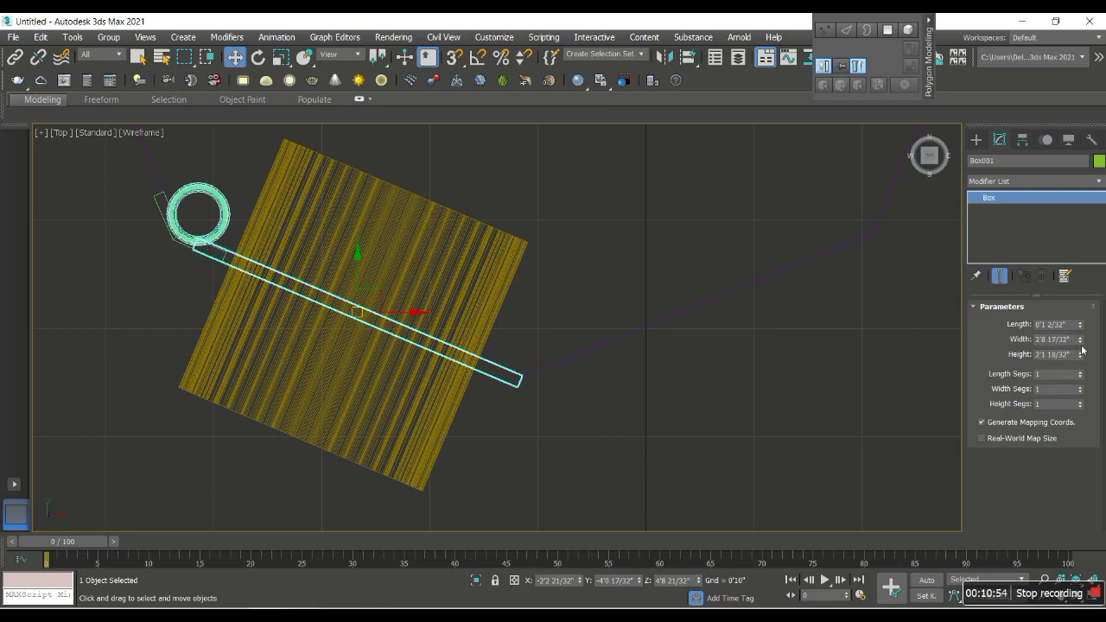
pyautogui.press('p')
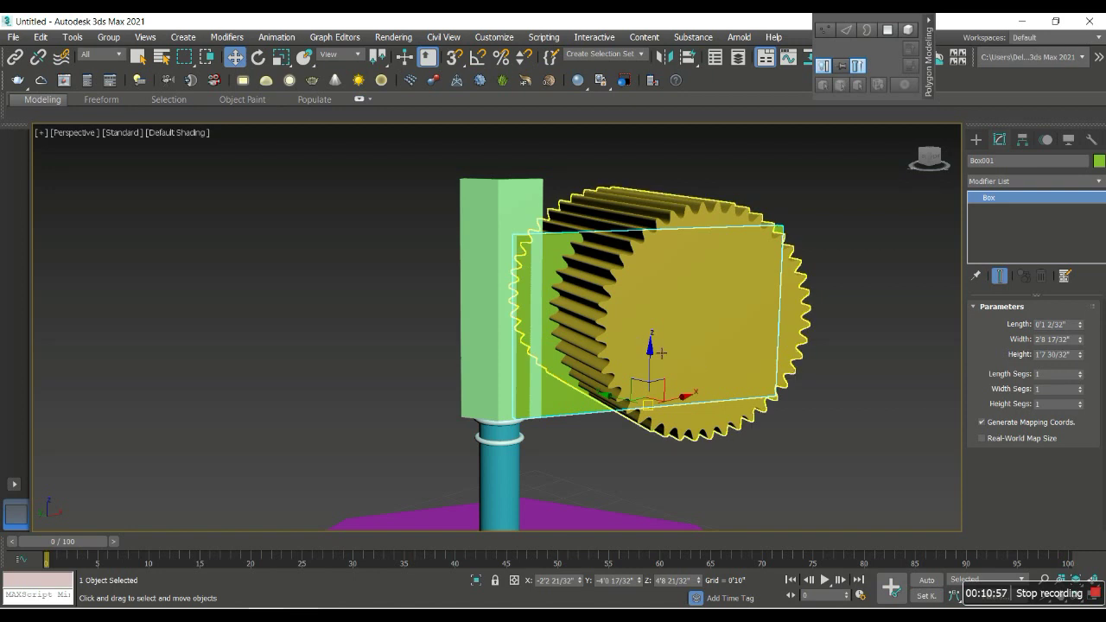
pyautogui.moveTo(1079, 357); pyautogui.dragTo(1079, 328)
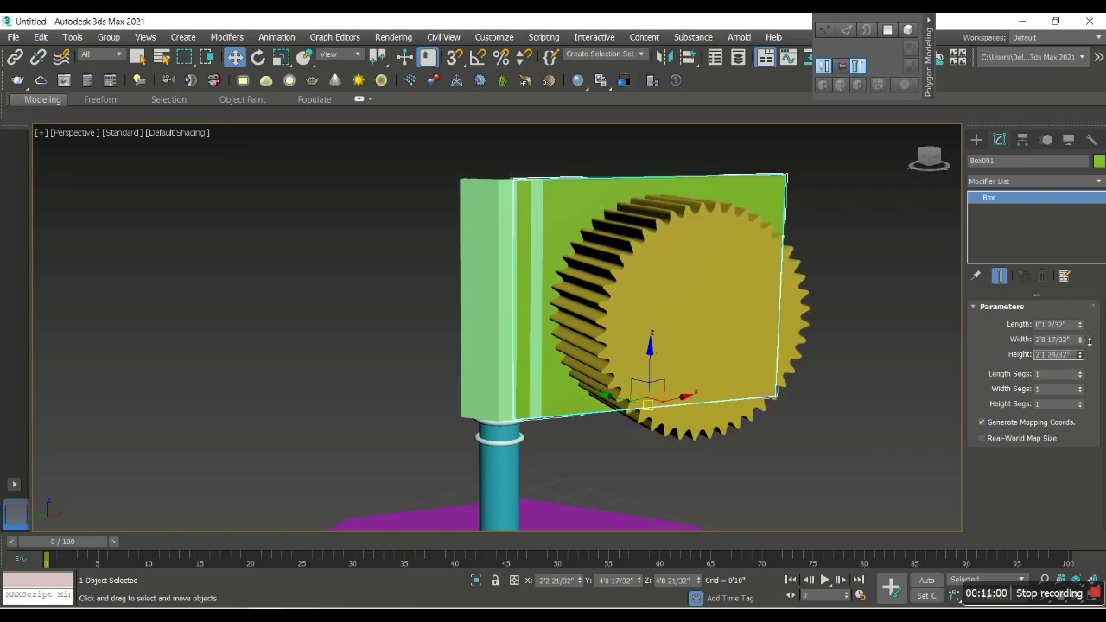
pyautogui.moveTo(690, 396); pyautogui.dragTo(687, 402)
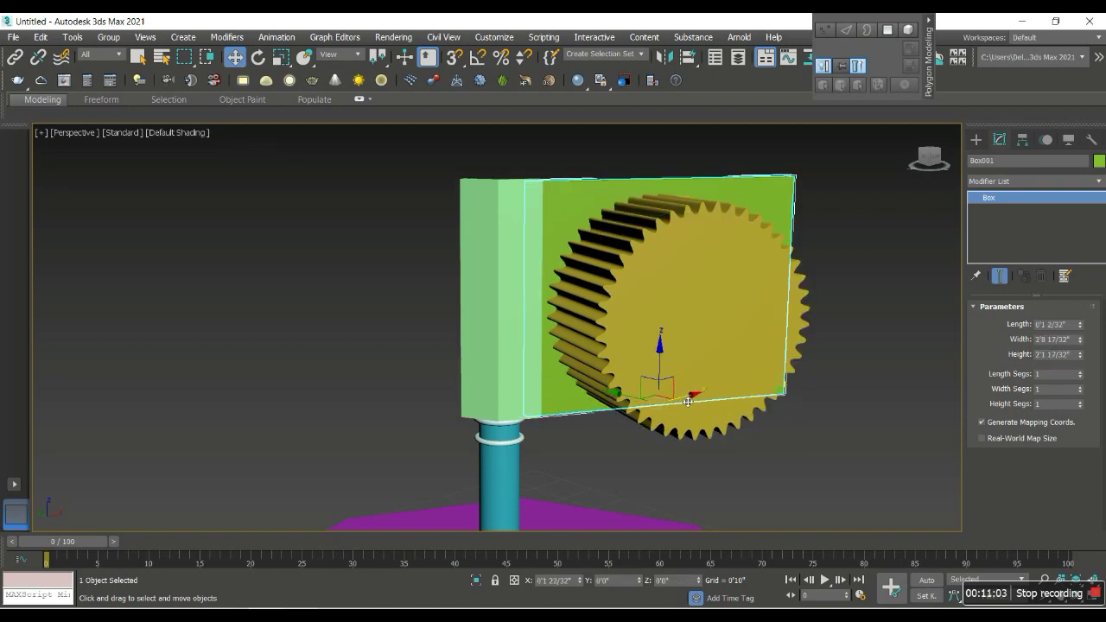
pyautogui.click(648, 318)
pyautogui.scroll(-3, 661, 316)
pyautogui.keyDown('alt'); pyautogui.moveTo(661, 316); pyautogui.dragTo(622, 319, button='middle'); pyautogui.keyUp('alt')
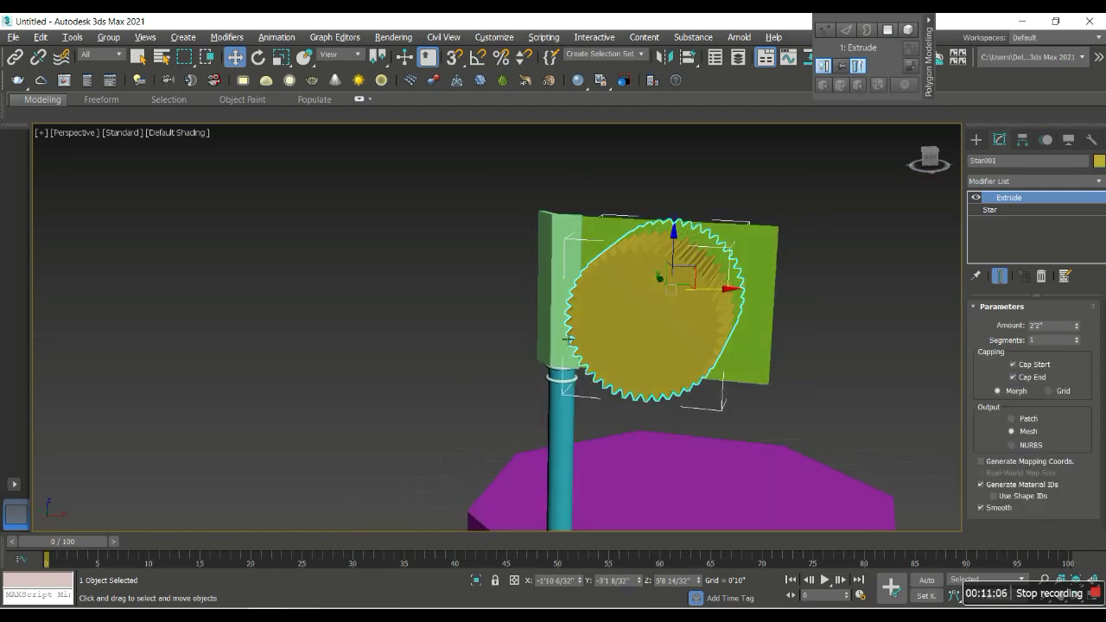
# Step: Check the box and gear in Top and Perspective views, then select the green panel
pyautogui.press('t')
pyautogui.click(510, 369)
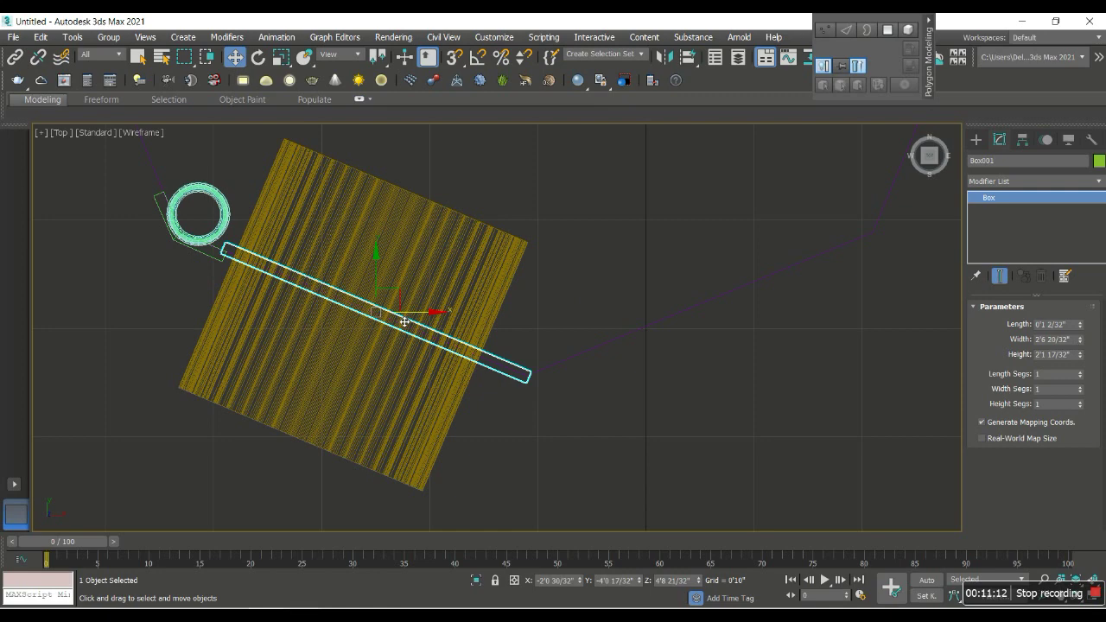
pyautogui.click(437, 198)
pyautogui.press('p')
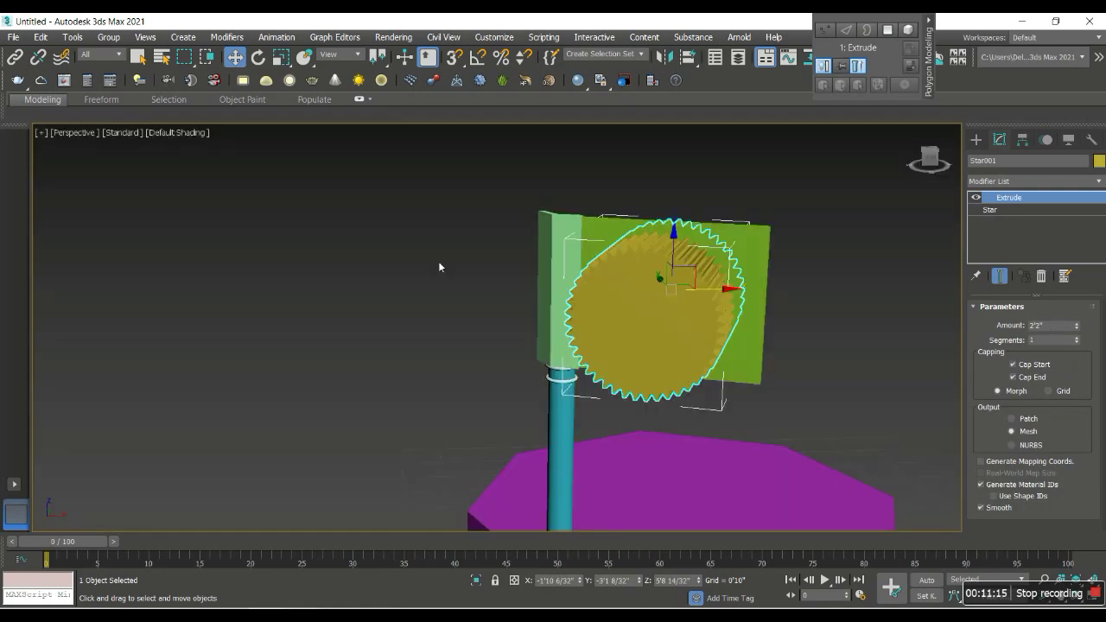
pyautogui.moveTo(438, 267)
pyautogui.keyDown('alt'); pyautogui.mouseDown(button='middle')
pyautogui.moveTo(901, 348)
pyautogui.moveTo(615, 464)
pyautogui.moveTo(637, 305)
pyautogui.mouseUp(button='middle'); pyautogui.keyUp('alt')
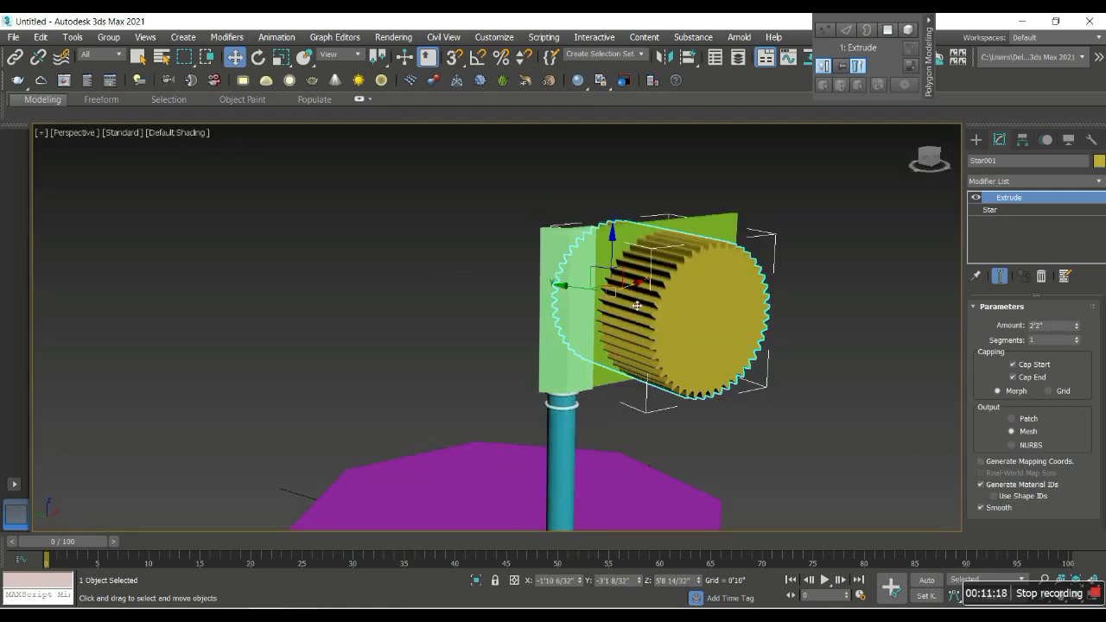
pyautogui.scroll(5, 636, 305)
pyautogui.click(777, 194)
# Step: Apply a ProBoolean to the green panel, picking the gear to subtract a toothed opening
pyautogui.click(975, 139)
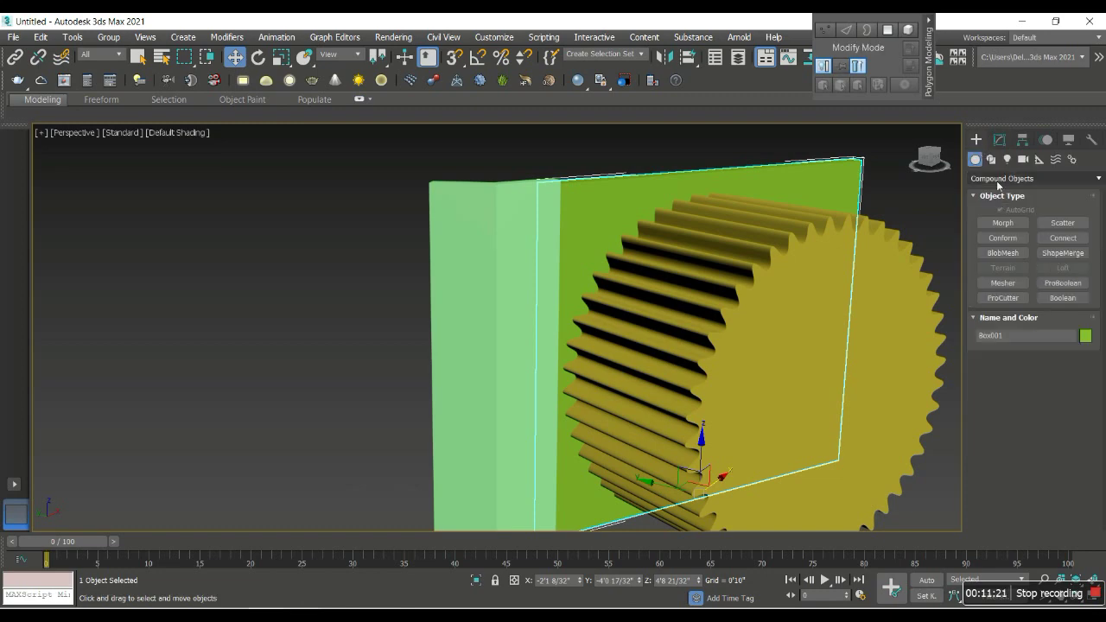
pyautogui.click(1055, 289)
pyautogui.click(1030, 374)
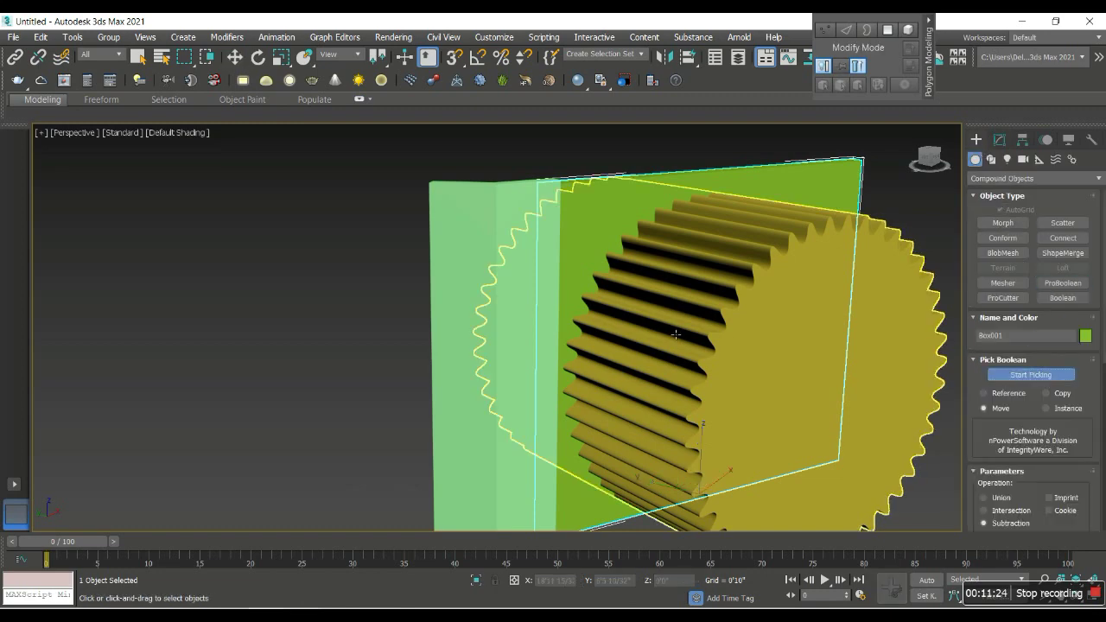
pyautogui.click(723, 338)
pyautogui.moveTo(700, 330)
pyautogui.keyDown('alt'); pyautogui.mouseDown(button='middle')
pyautogui.moveTo(553, 262)
pyautogui.moveTo(485, 282)
pyautogui.moveTo(498, 271)
pyautogui.mouseUp(button='middle'); pyautogui.keyUp('alt')
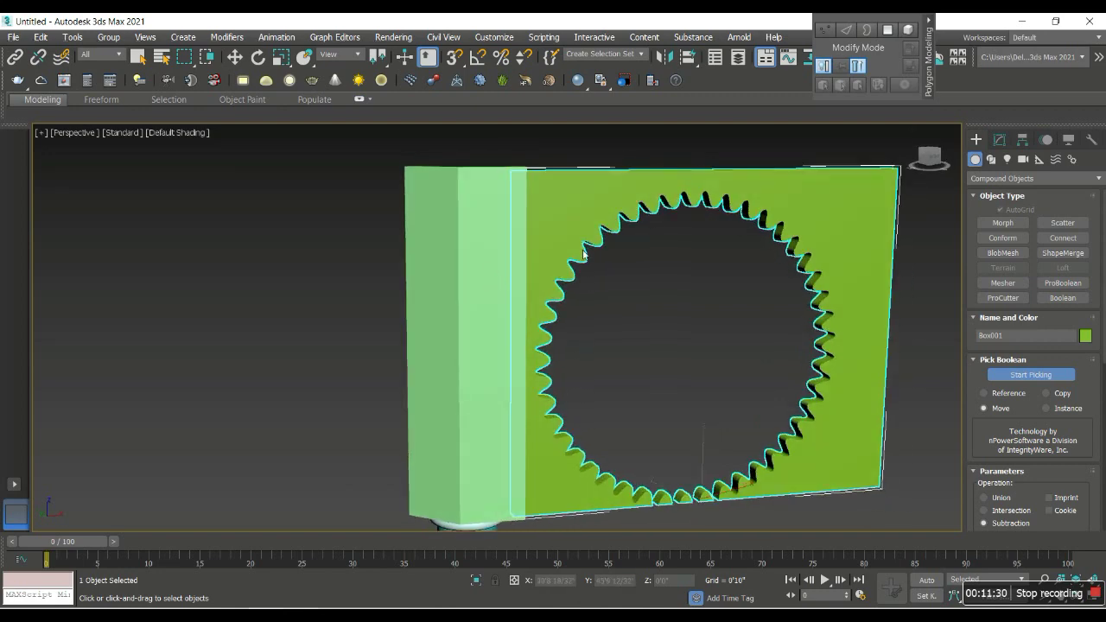
pyautogui.press('w')
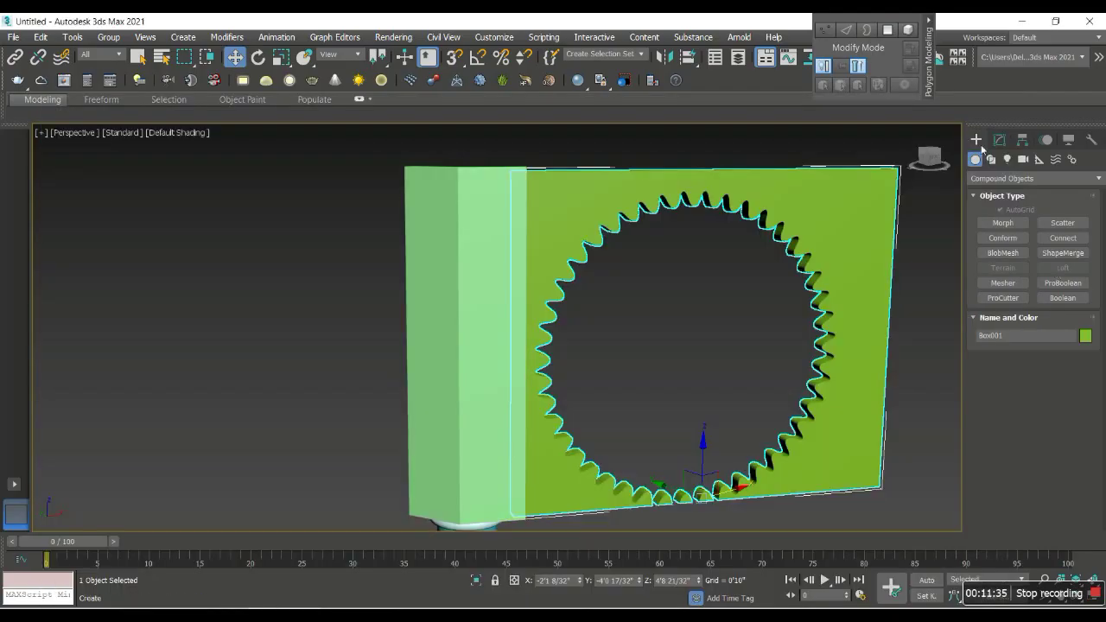
pyautogui.click(999, 139)
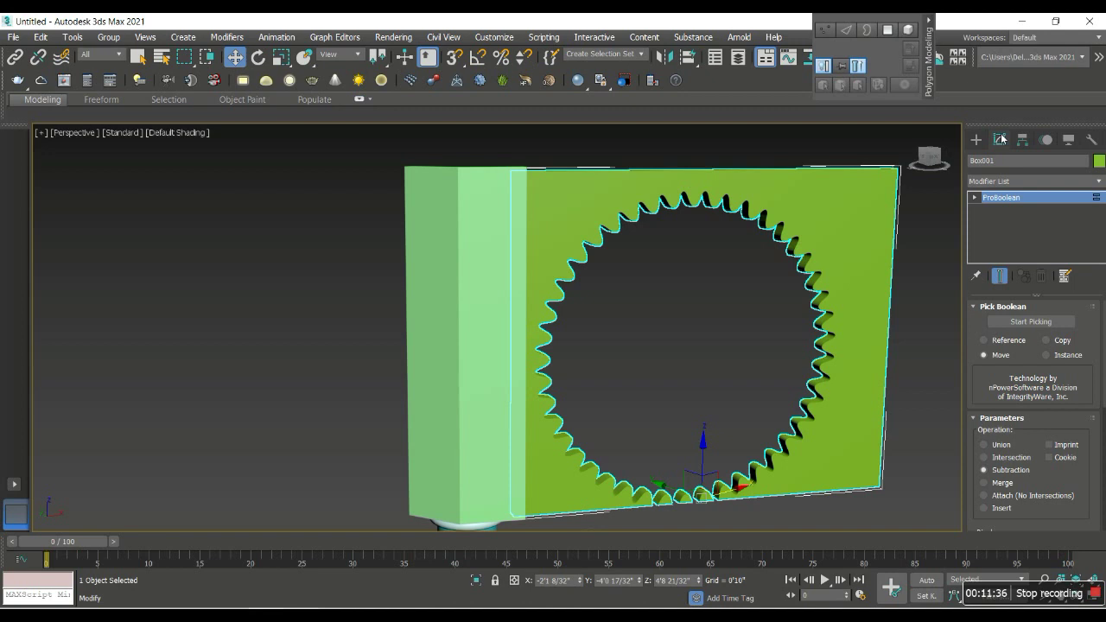
# Step: Add a Slice modifier at the hole's middle with Remove Bottom, leaving a toothed arch
pyautogui.click(1013, 178)
pyautogui.write('sl')
pyautogui.click(1007, 194)
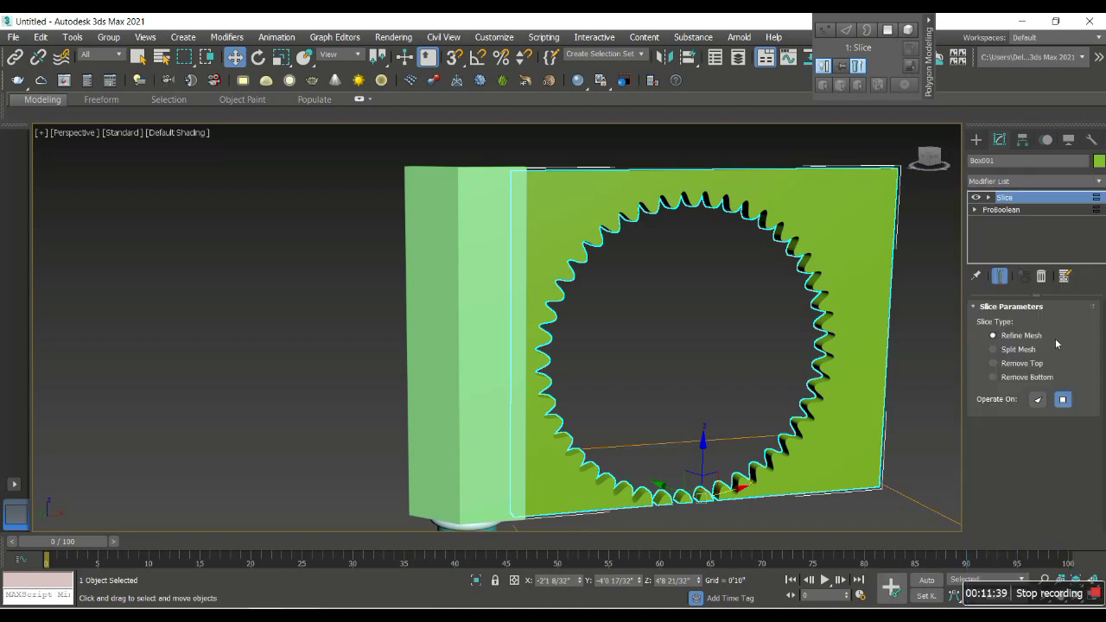
pyautogui.click(989, 198)
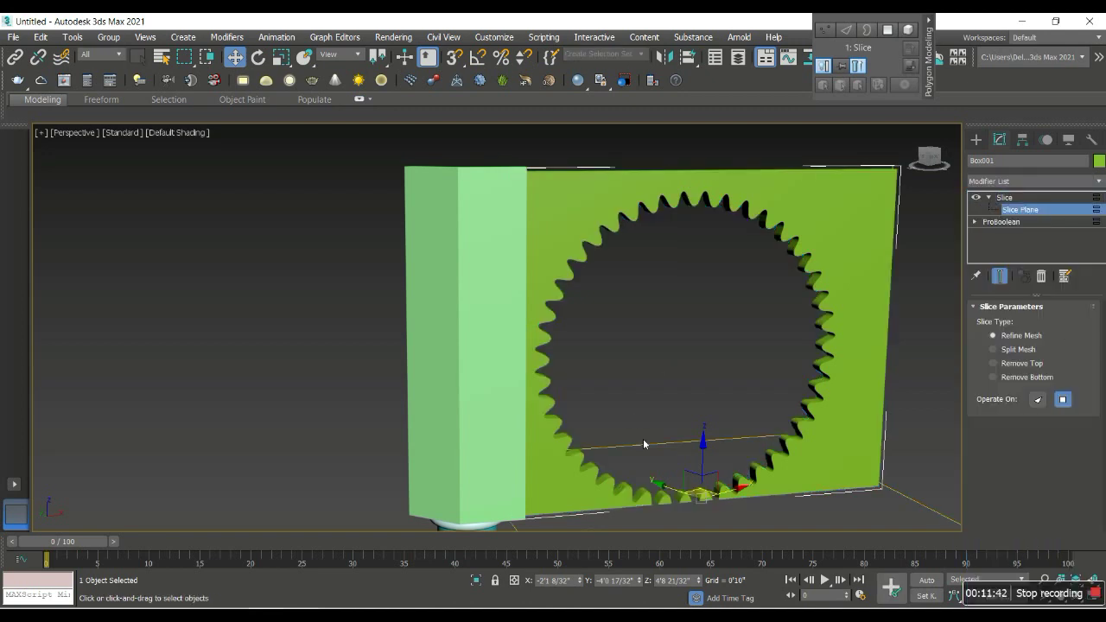
pyautogui.moveTo(714, 451); pyautogui.dragTo(738, 358)
pyautogui.click(1029, 377)
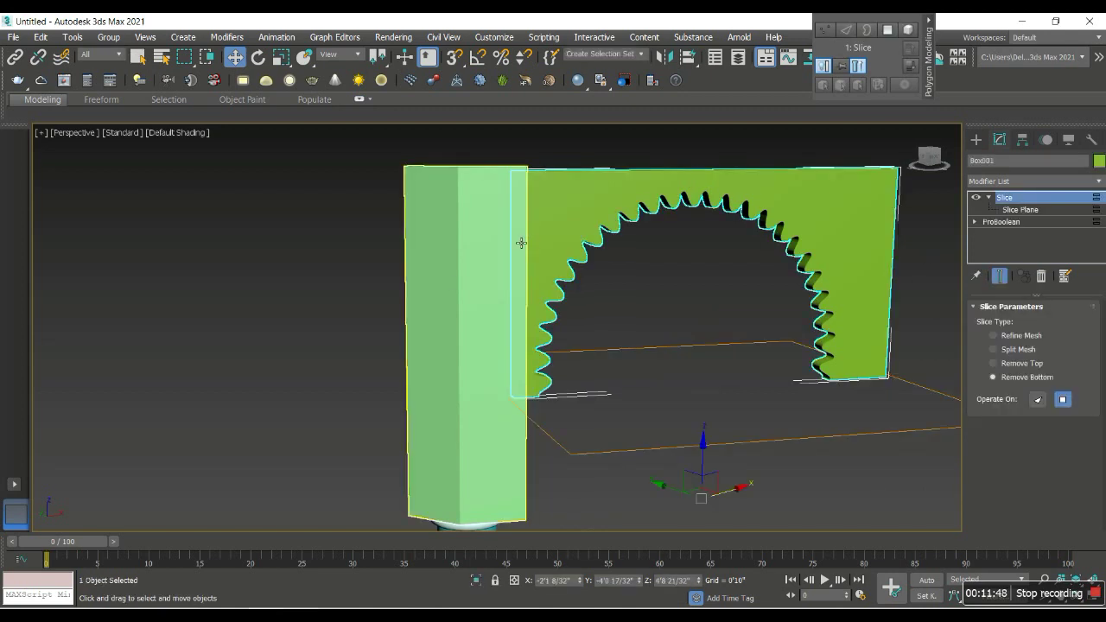
# Step: Select the arch with all column parts (posts, rings, cylinders) and choose Group > Group
pyautogui.keyDown('ctrl'); pyautogui.click(488, 297); pyautogui.keyUp('ctrl')
pyautogui.scroll(-2, 487, 296)
pyautogui.scroll(1, 402, 371)
pyautogui.scroll(3, 479, 427)
pyautogui.click(482, 424)
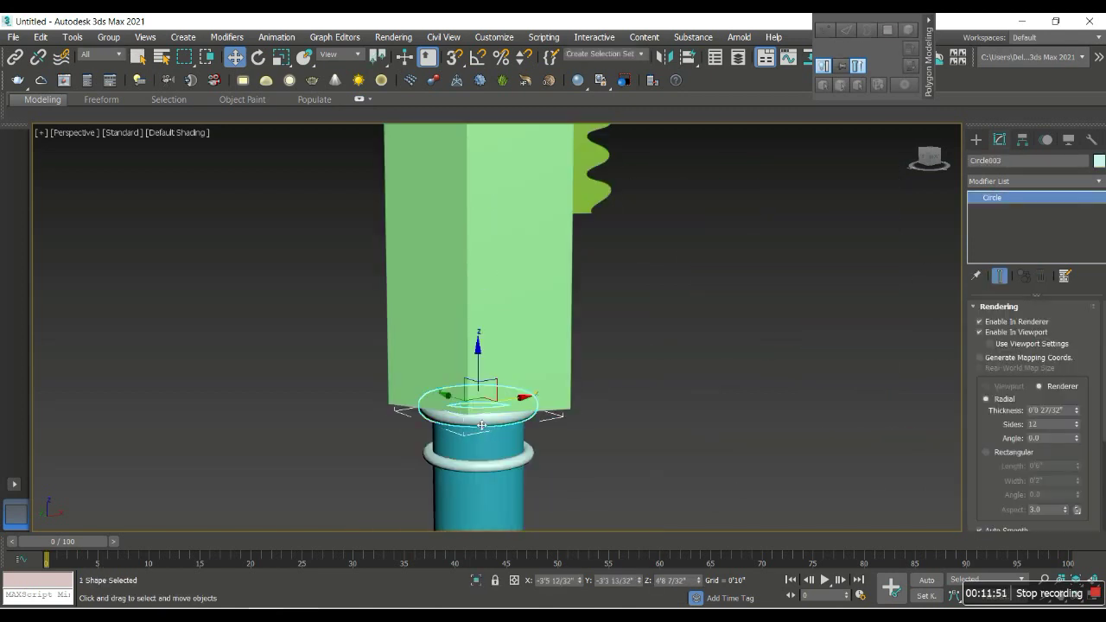
pyautogui.hotkey('alt', 'Tab')
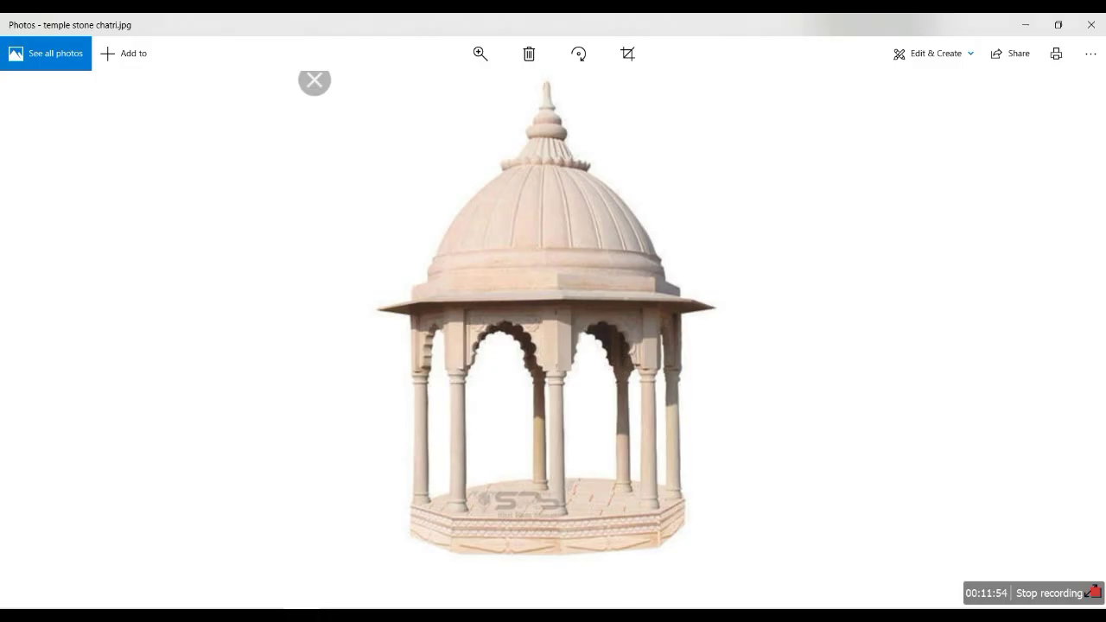
pyautogui.hotkey('alt', 'Tab')
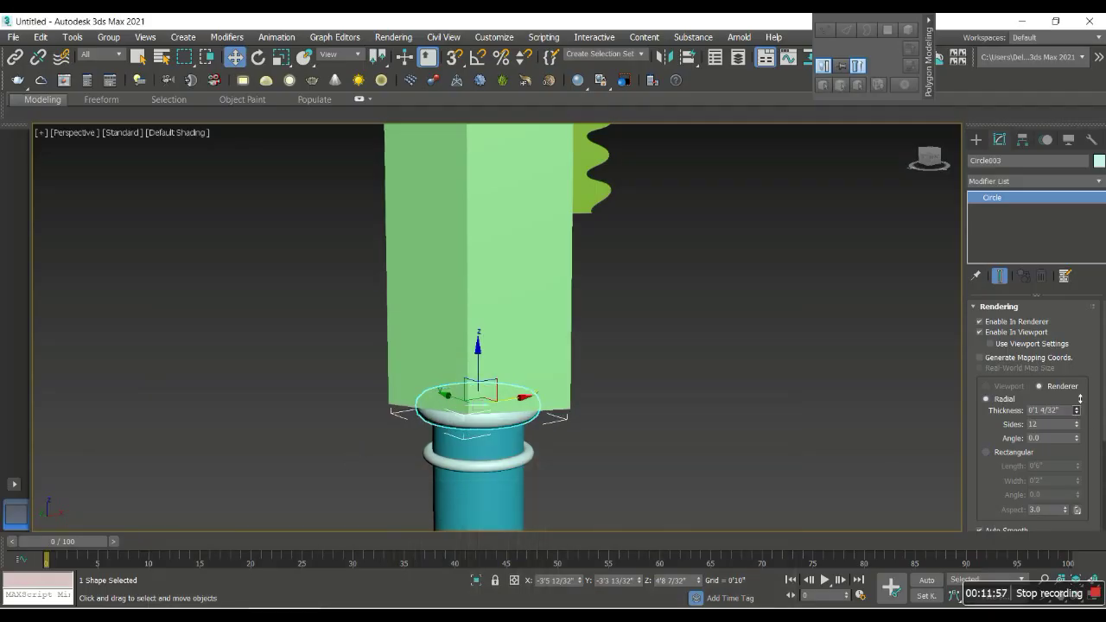
pyautogui.keyDown('ctrl'); pyautogui.click(534, 459); pyautogui.keyUp('ctrl')
pyautogui.keyDown('ctrl'); pyautogui.click(512, 353); pyautogui.keyUp('ctrl')
pyautogui.keyDown('ctrl'); pyautogui.click(606, 211); pyautogui.keyUp('ctrl')
pyautogui.scroll(-2, 606, 210)
pyautogui.scroll(-2, 606, 211)
pyautogui.keyDown('ctrl'); pyautogui.click(567, 450); pyautogui.keyUp('ctrl')
pyautogui.keyDown('ctrl'); pyautogui.click(551, 510); pyautogui.keyUp('ctrl')
pyautogui.scroll(3, 544, 501)
pyautogui.keyDown('ctrl'); pyautogui.click(553, 447); pyautogui.keyUp('ctrl')
pyautogui.scroll(-5, 529, 402)
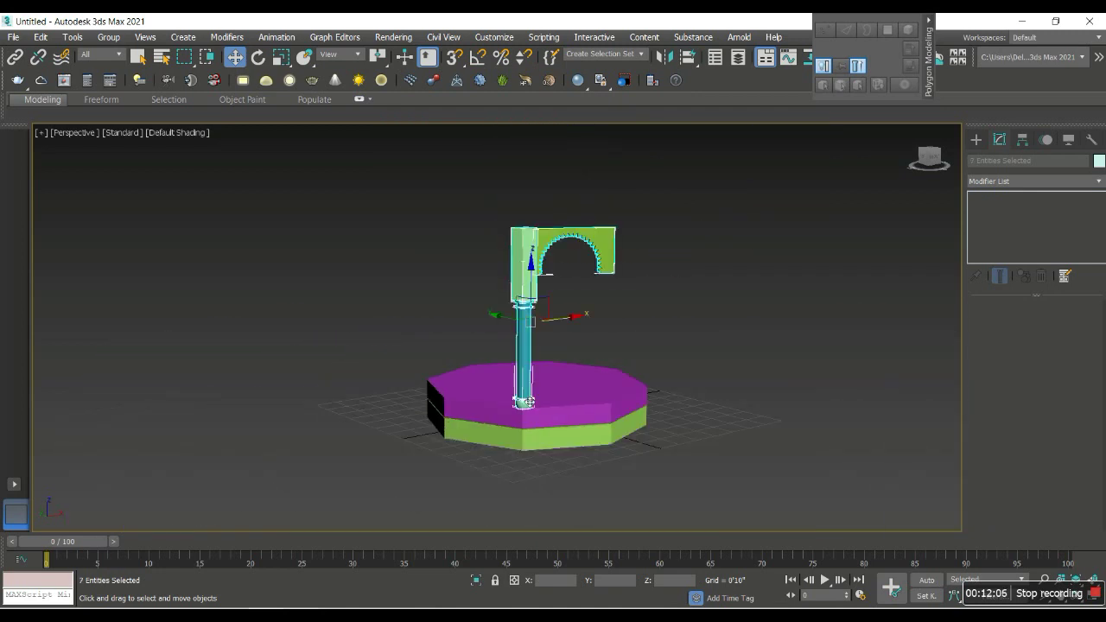
pyautogui.click(100, 38)
pyautogui.click(116, 50)
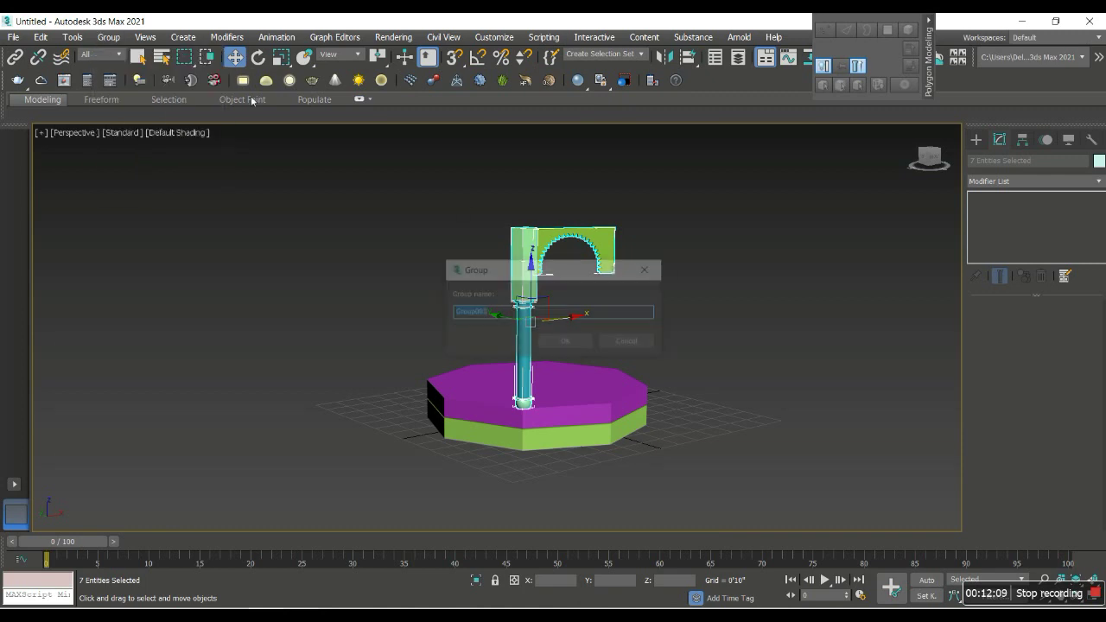
# Step: Confirm Group001 and move its pivot to the octagon's centre using Affect Pivot Only
pyautogui.click(566, 341)
pyautogui.press('t')
pyautogui.press('F3')
pyautogui.scroll(-5, 550, 348)
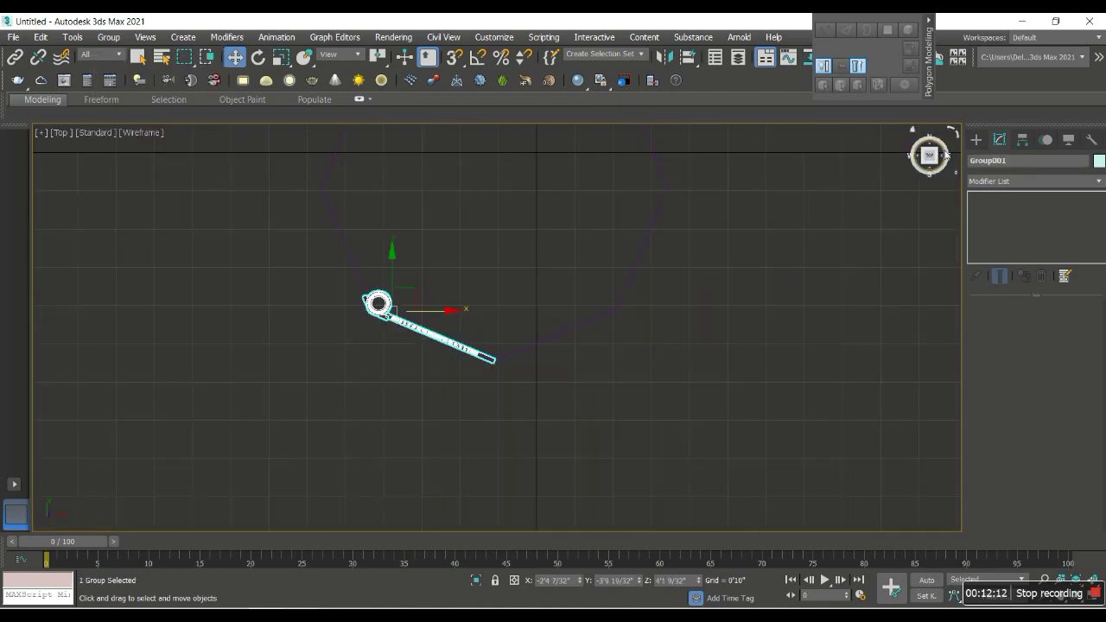
pyautogui.click(1022, 139)
pyautogui.click(1032, 232)
pyautogui.moveTo(483, 331); pyautogui.dragTo(460, 399, button='middle')
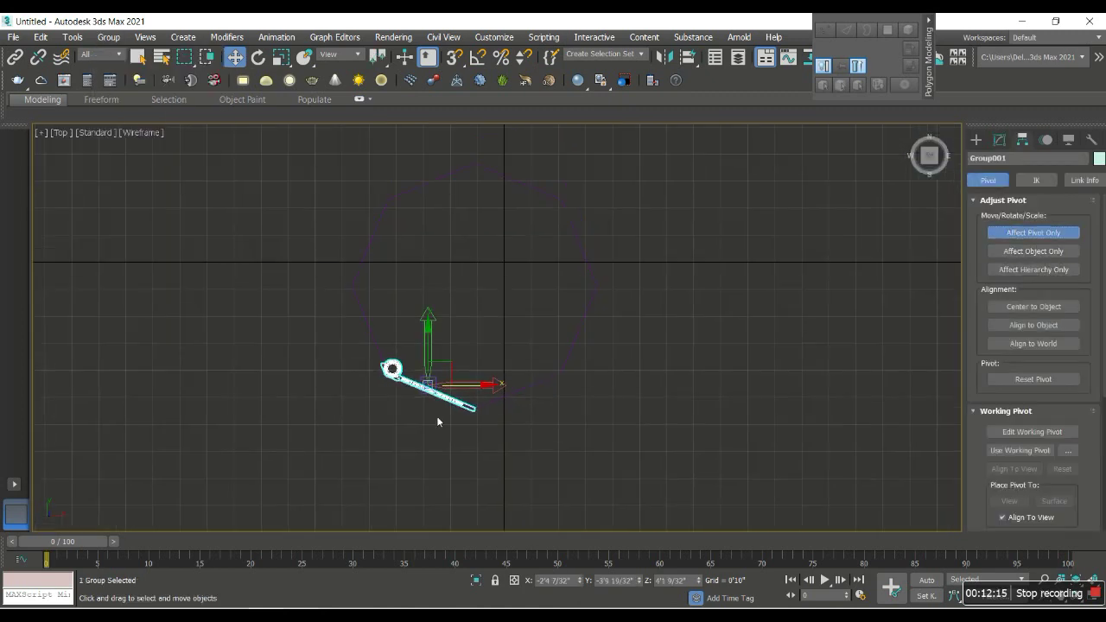
pyautogui.scroll(2, 434, 388)
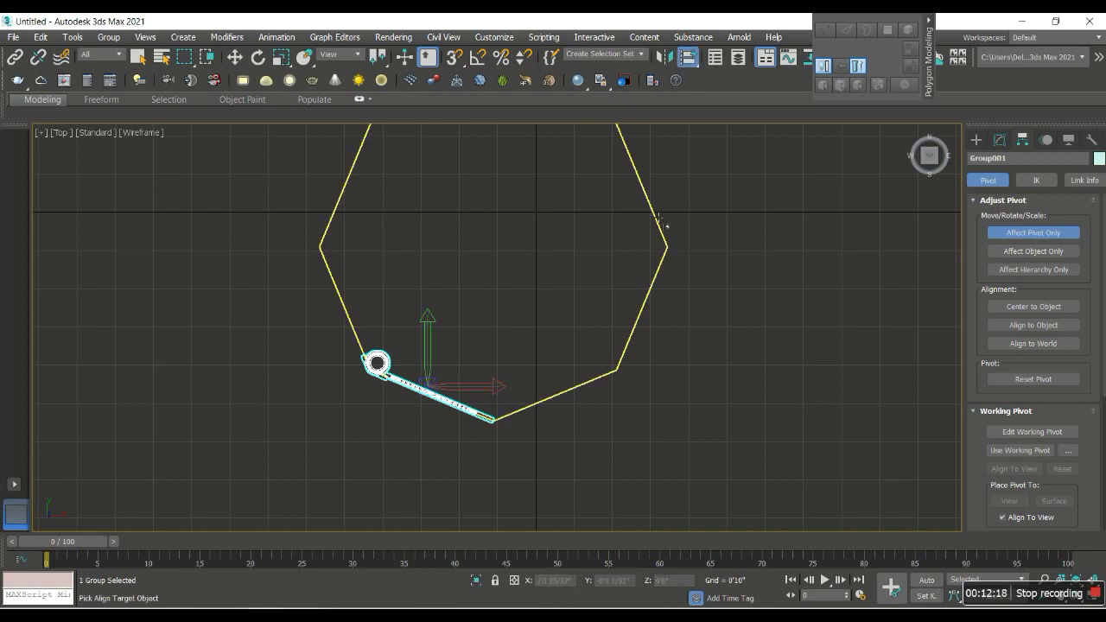
pyautogui.moveTo(433, 388); pyautogui.dragTo(493, 247)
pyautogui.click(1029, 231)
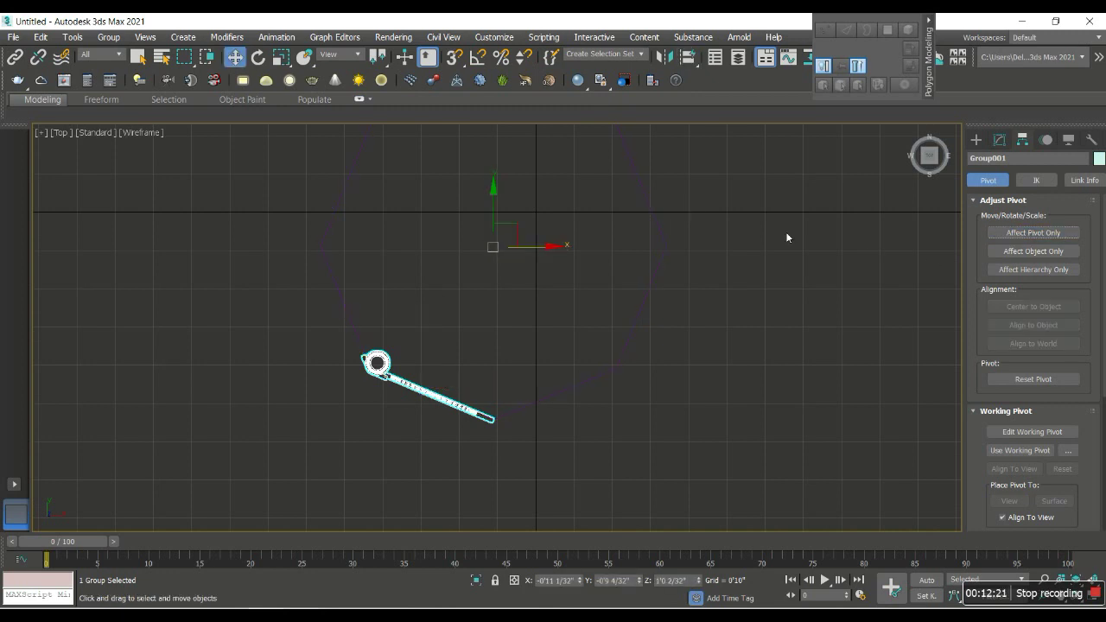
pyautogui.click(62, 57)
pyautogui.moveTo(406, 384); pyautogui.dragTo(541, 407)
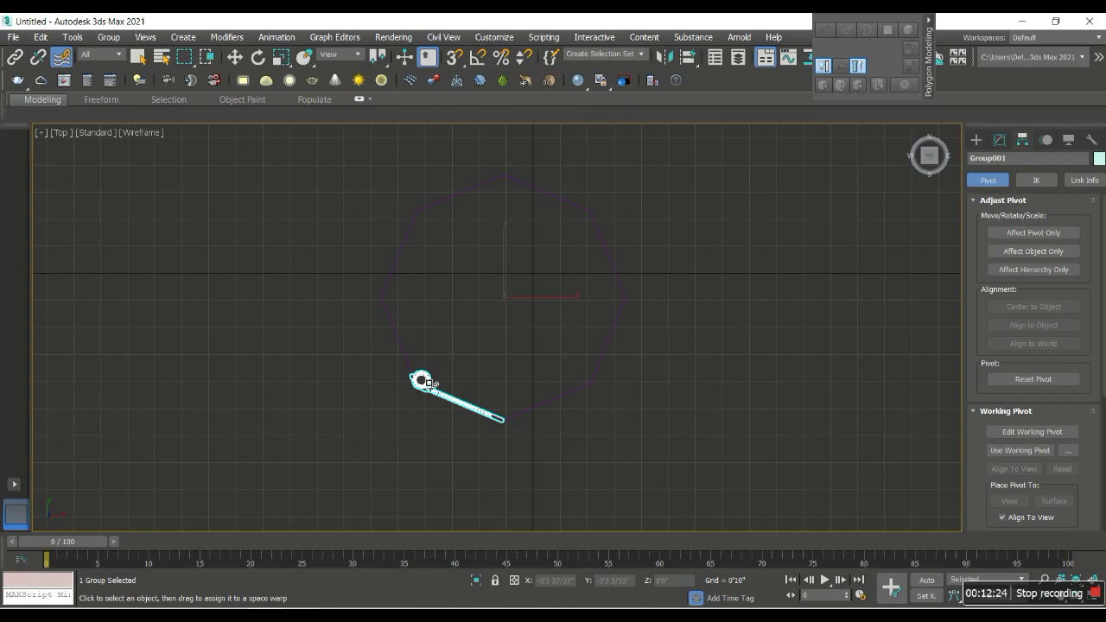
pyautogui.press('w')
# Step: Array Group001 into 8 instances with 360° total rotation around the octagonal base
pyautogui.click(72, 38)
pyautogui.click(87, 294)
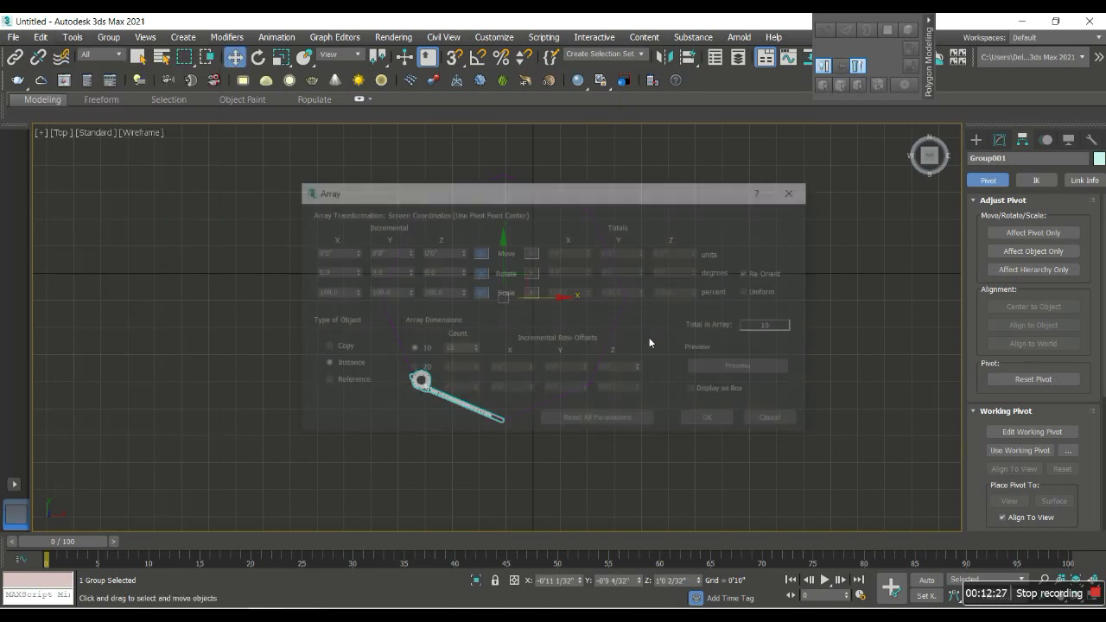
pyautogui.click(778, 363)
pyautogui.click(531, 272)
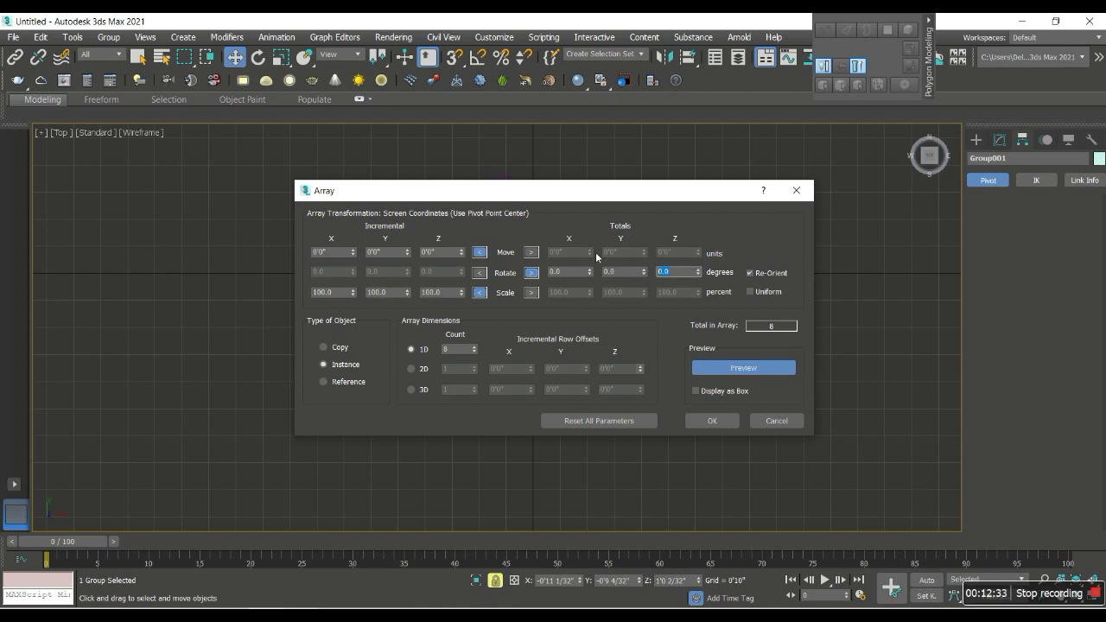
pyautogui.write('360')
pyautogui.click(725, 423)
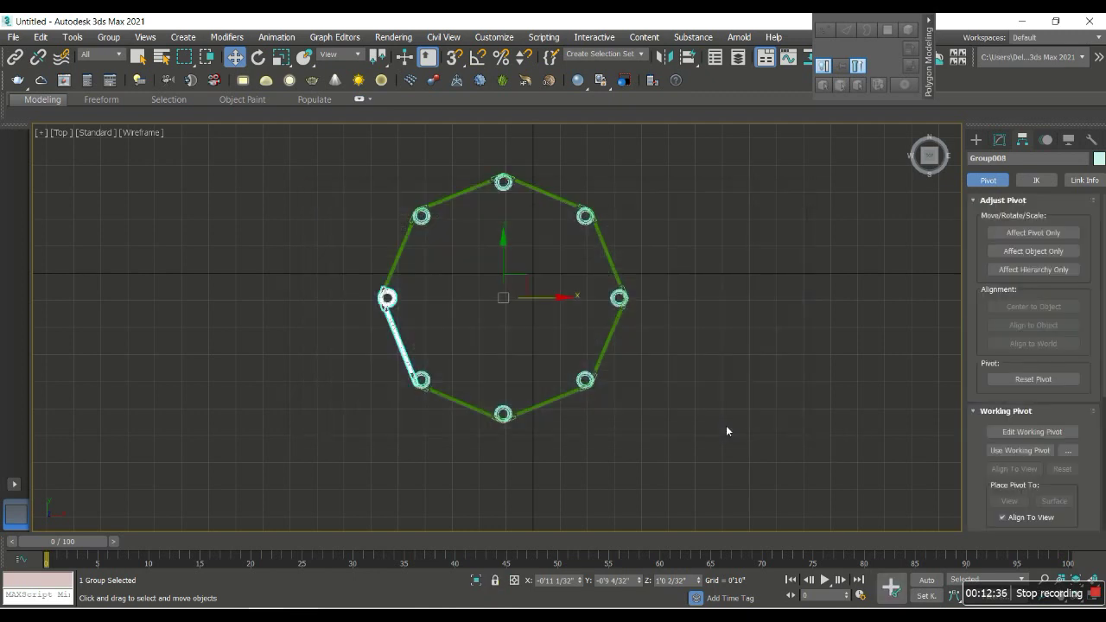
pyautogui.press('p')
pyautogui.click(718, 339)
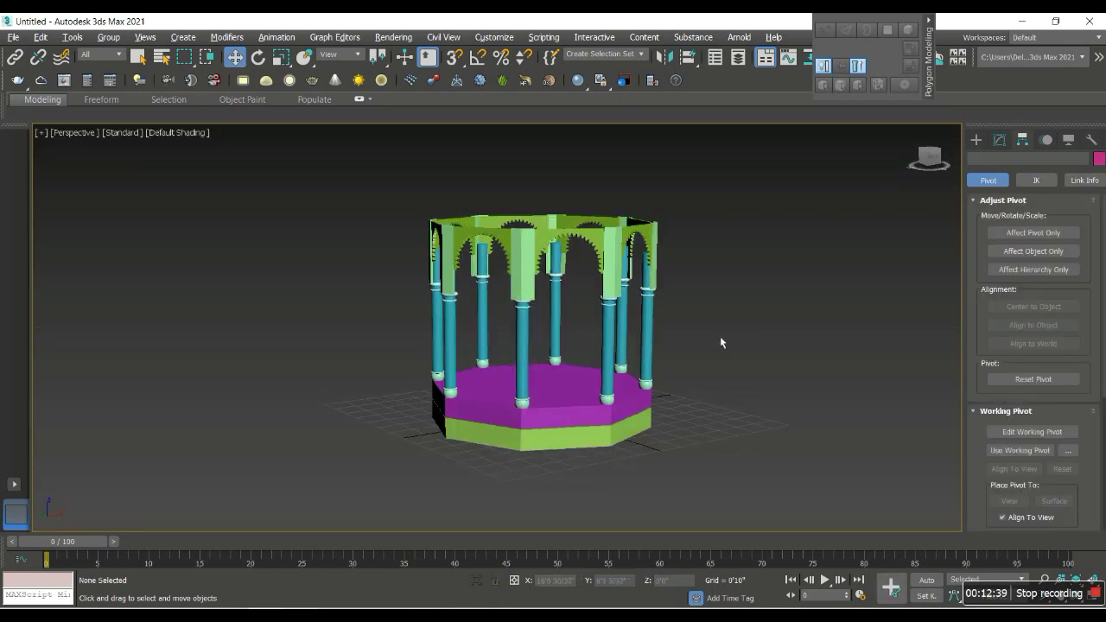
# Step: Shift-copy the magenta NGon003 base slab onto the columns and scale it into a wide, thinner roof slab
pyautogui.keyDown('alt'); pyautogui.moveTo(717, 325); pyautogui.dragTo(714, 334, button='middle'); pyautogui.keyUp('alt')
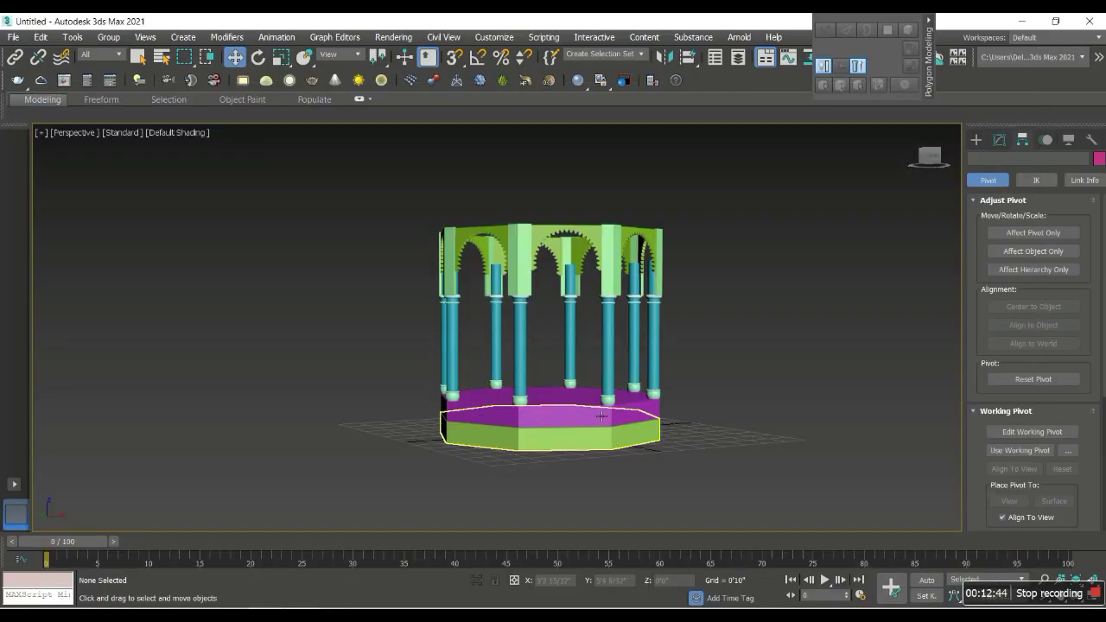
pyautogui.click(591, 412)
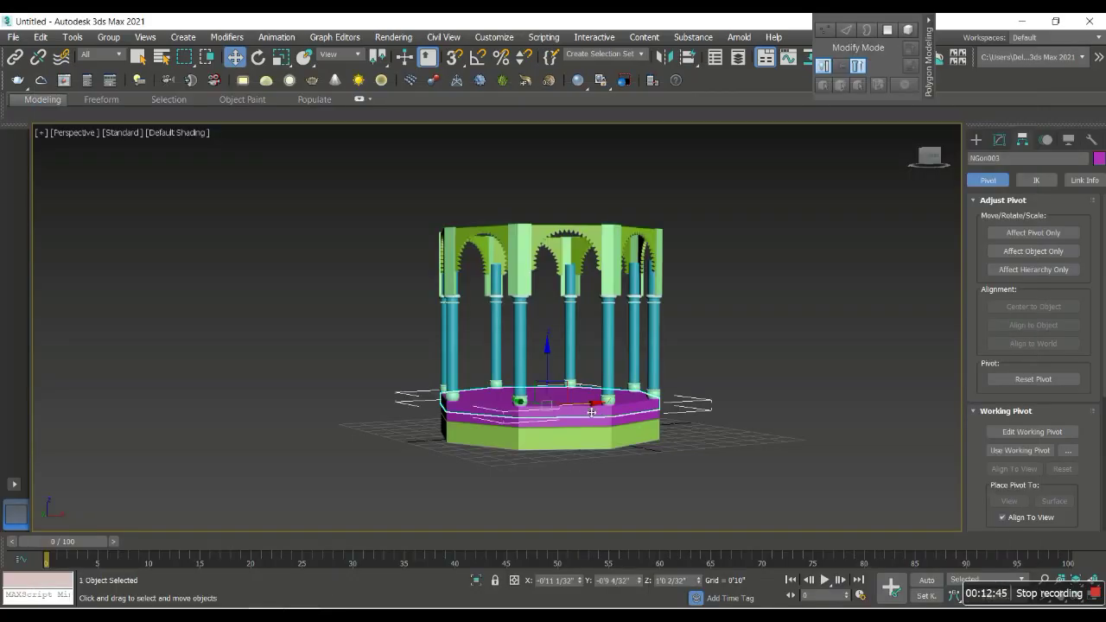
pyautogui.keyDown('shift'); pyautogui.moveTo(553, 377); pyautogui.dragTo(564, 204); pyautogui.keyUp('shift')
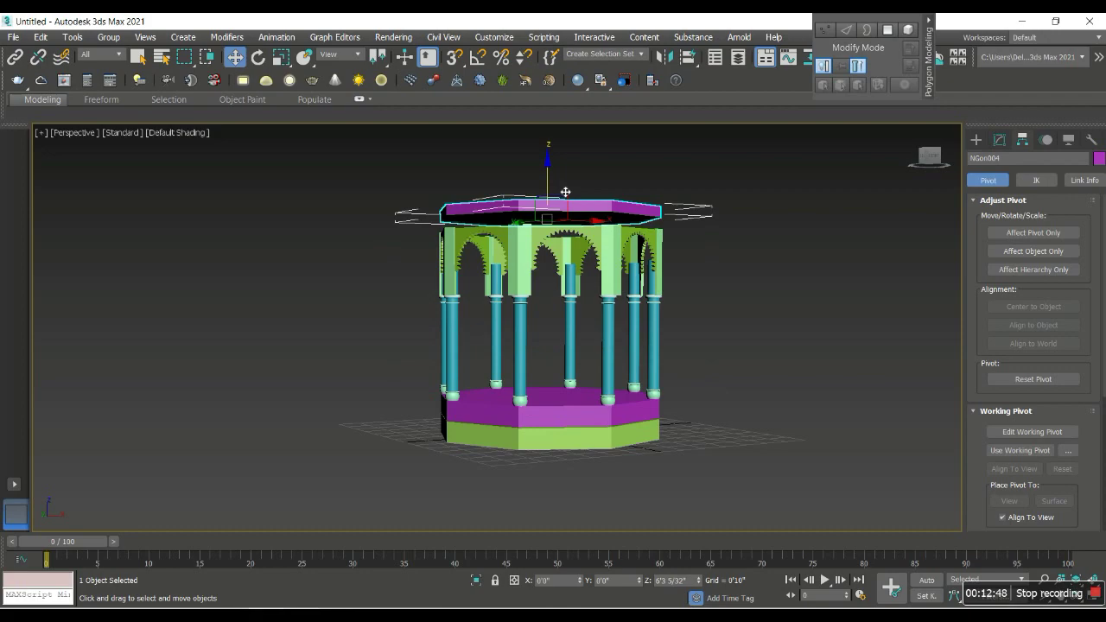
pyautogui.click(557, 375)
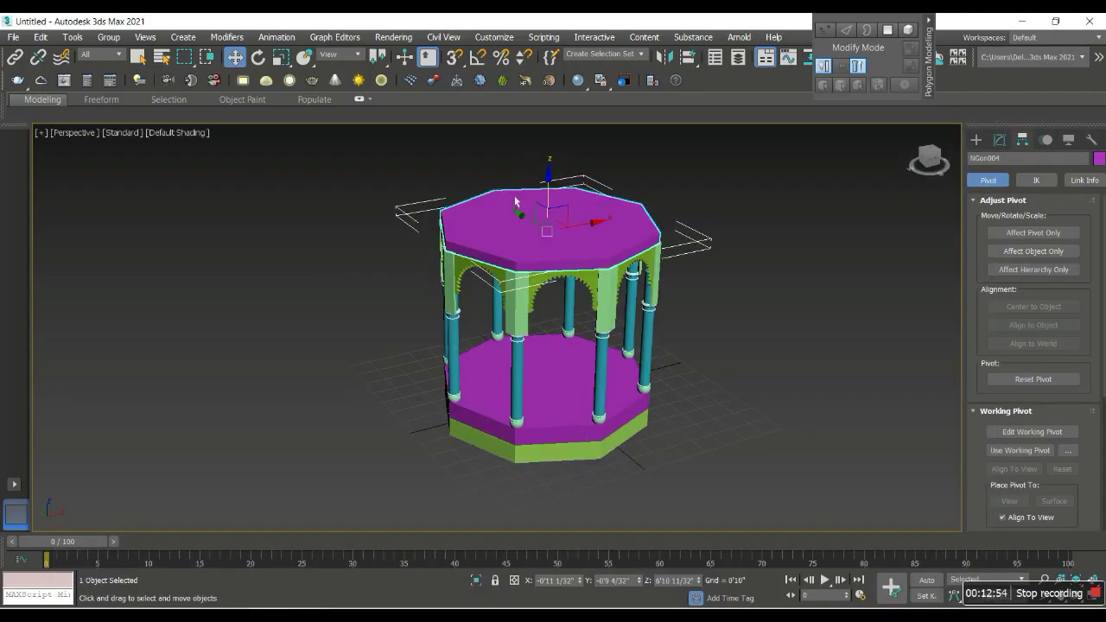
pyautogui.scroll(2, 510, 181)
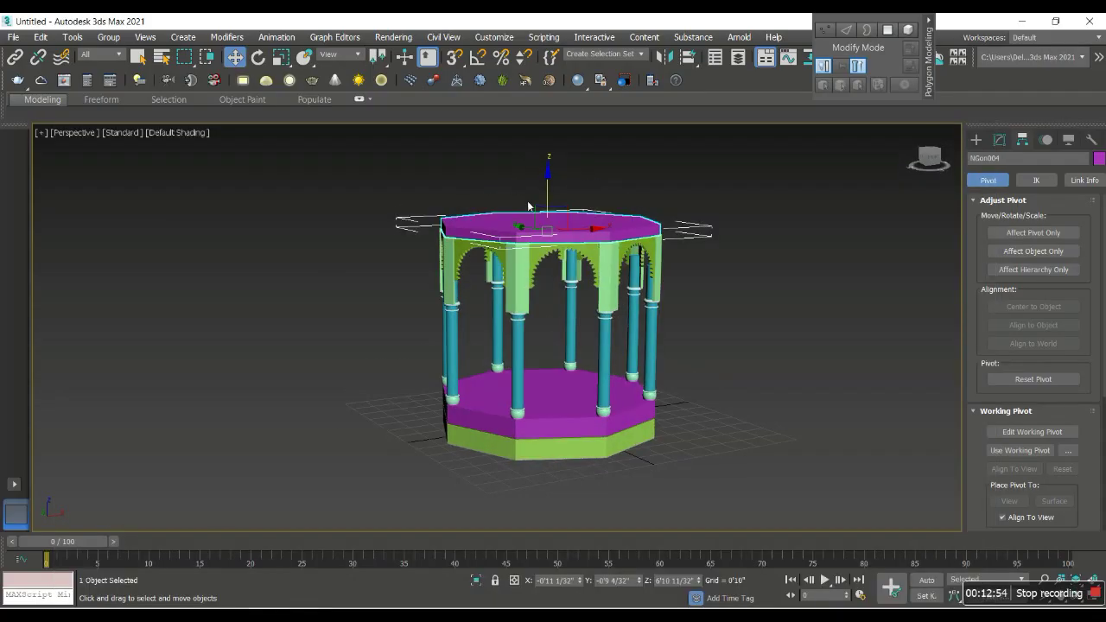
pyautogui.scroll(3, 510, 181)
pyautogui.click(280, 57)
pyautogui.moveTo(554, 231); pyautogui.dragTo(604, 273)
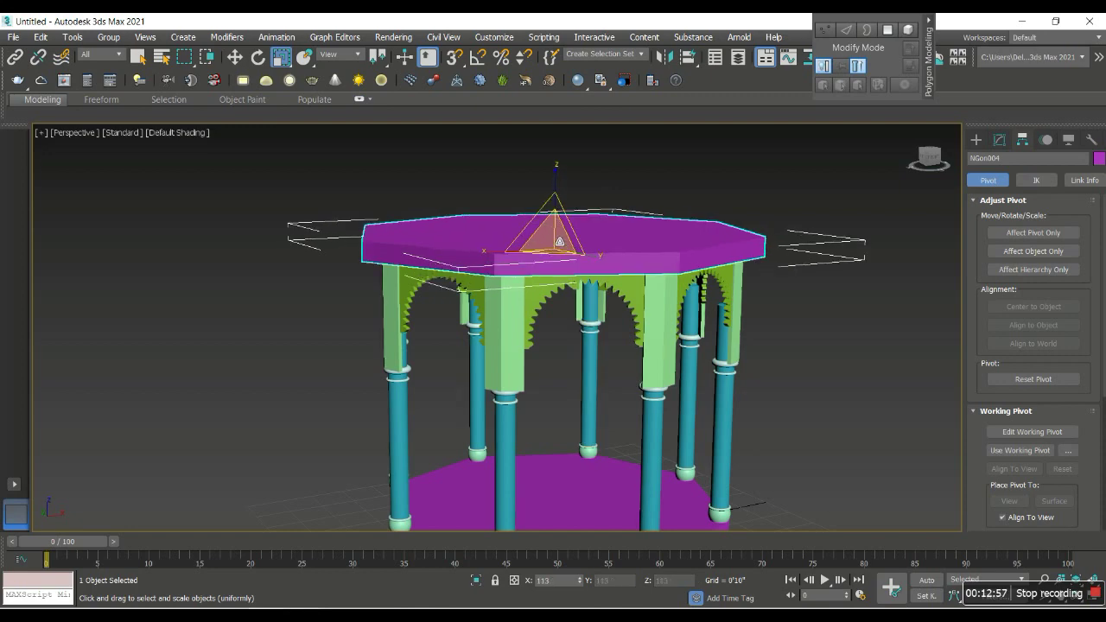
pyautogui.moveTo(554, 211); pyautogui.dragTo(557, 259)
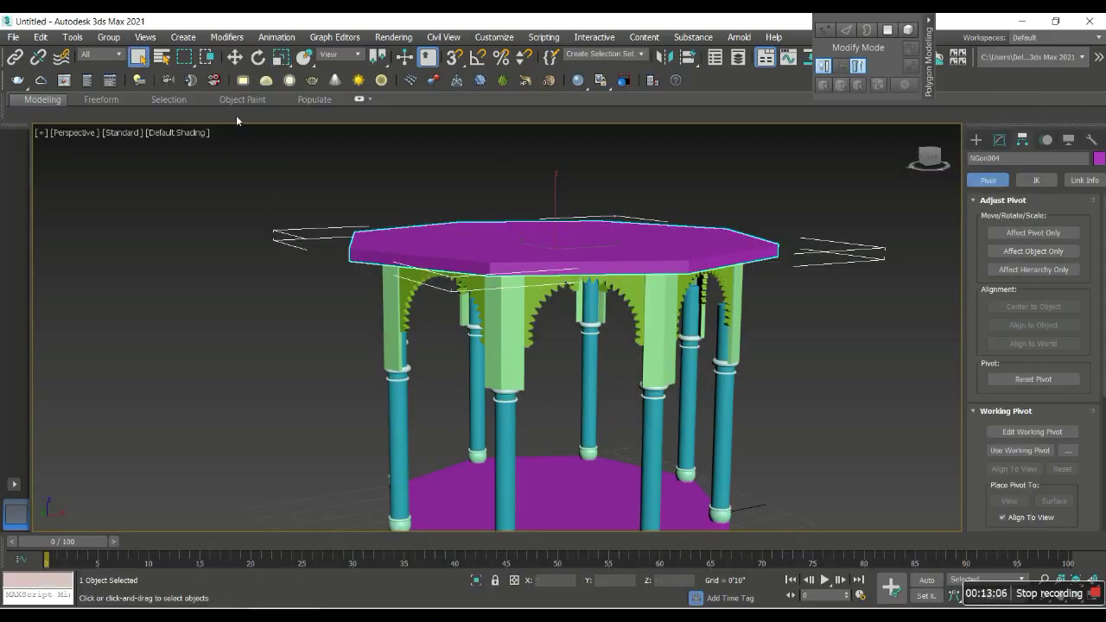
# Step: Clone the roof slab upward as a smaller upper slab and scale it taller
pyautogui.press('w')
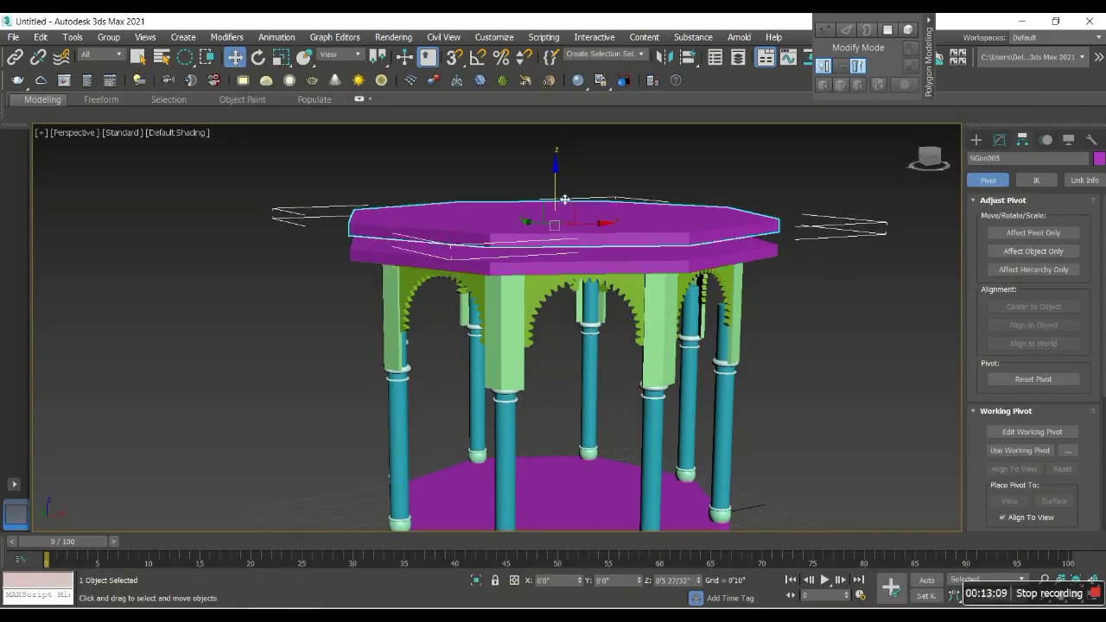
pyautogui.moveTo(562, 224)
pyautogui.keyDown('shift'); pyautogui.mouseDown()
pyautogui.moveTo(563, 214)
pyautogui.moveTo(559, 238)
pyautogui.moveTo(558, 204)
pyautogui.mouseUp(); pyautogui.keyUp('shift')
pyautogui.click(564, 381)
pyautogui.press('r')
pyautogui.press('w')
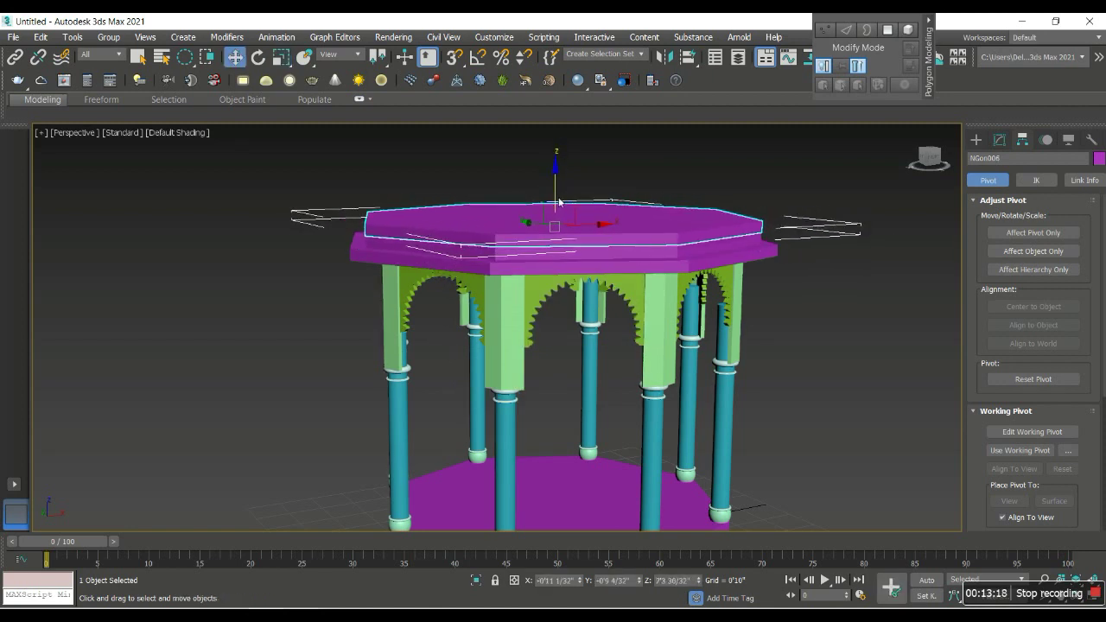
pyautogui.click(558, 376)
pyautogui.hotkey('alt', 'Tab')
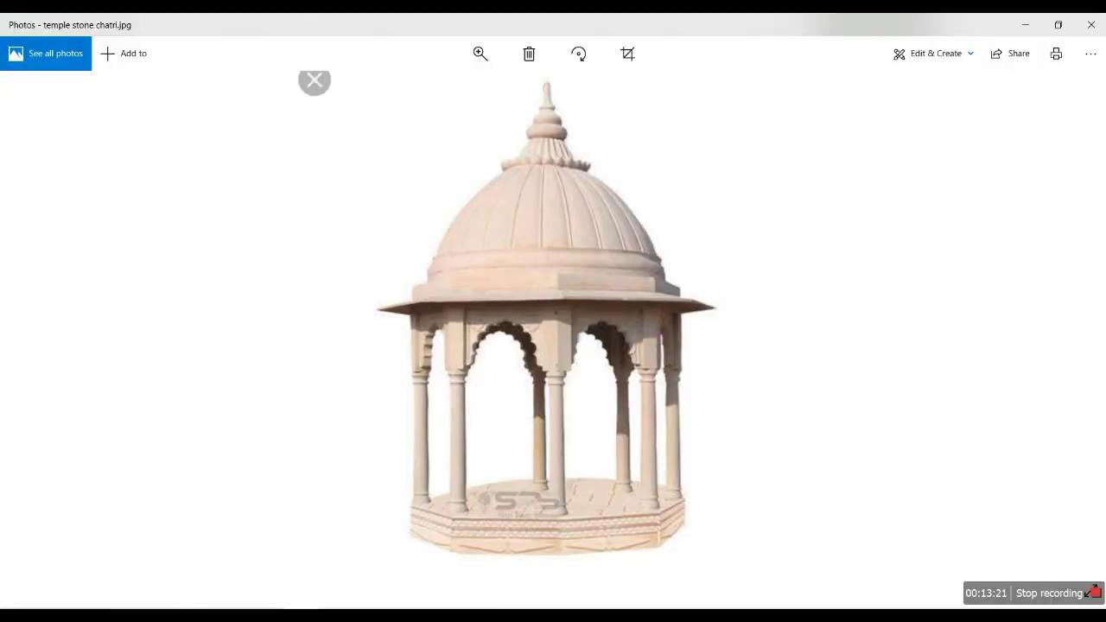
pyautogui.hotkey('alt', 'Tab')
pyautogui.press('e')
pyautogui.press('r')
pyautogui.moveTo(558, 178); pyautogui.dragTo(559, 142)
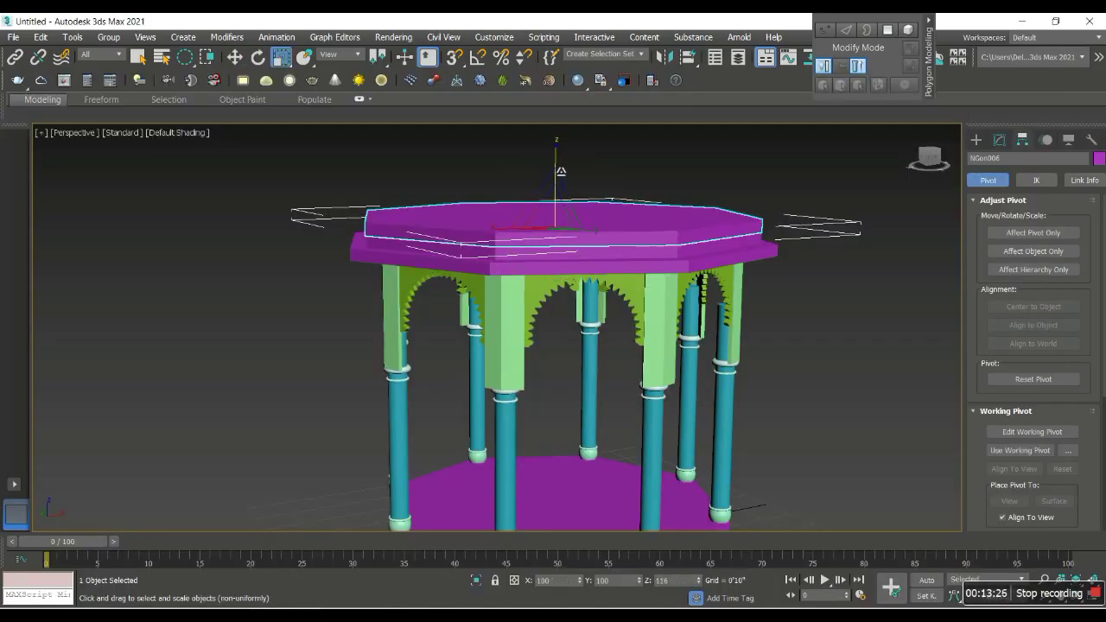
# Step: Set the upper slab's object colour to light purple
pyautogui.keyDown('ctrl'); pyautogui.click(694, 252); pyautogui.keyUp('ctrl')
pyautogui.click(1098, 159)
pyautogui.click(627, 280)
pyautogui.click(633, 393)
pyautogui.click(756, 374)
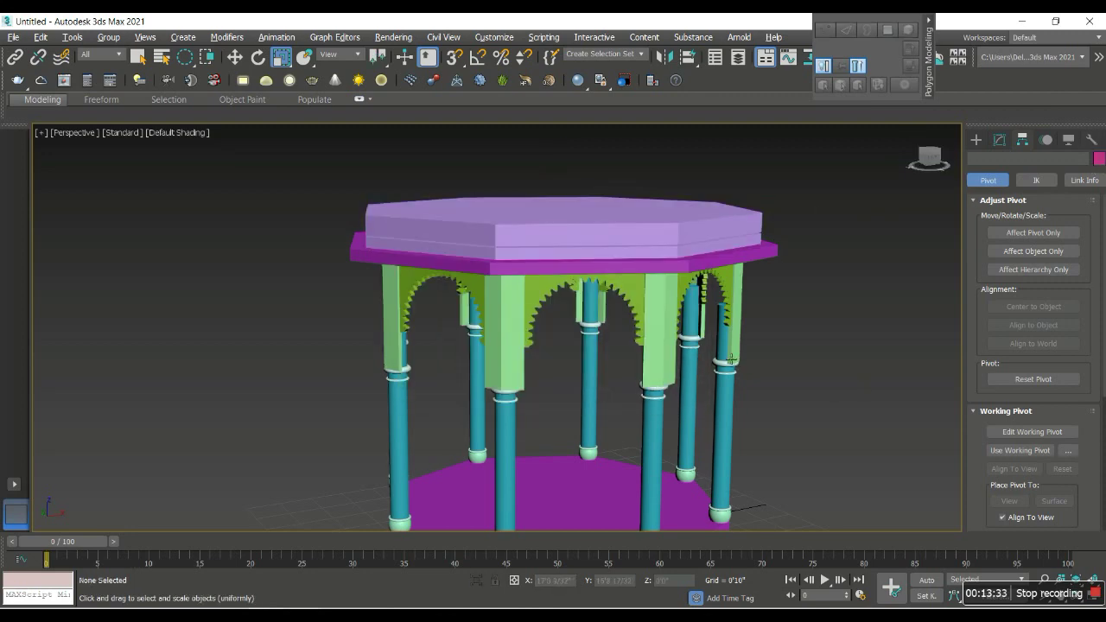
# Step: Select the upper roof slab and compare the model against the chatri reference photo
pyautogui.scroll(-4, 731, 358)
pyautogui.scroll(-2, 654, 320)
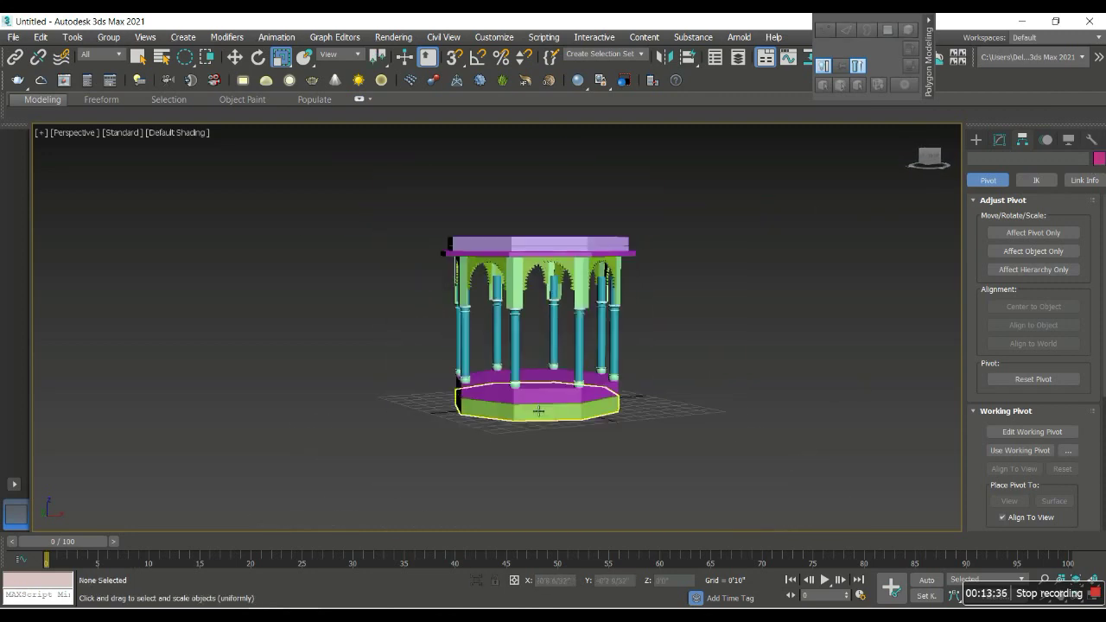
pyautogui.scroll(3, 588, 207)
pyautogui.scroll(3, 583, 285)
pyautogui.click(582, 298)
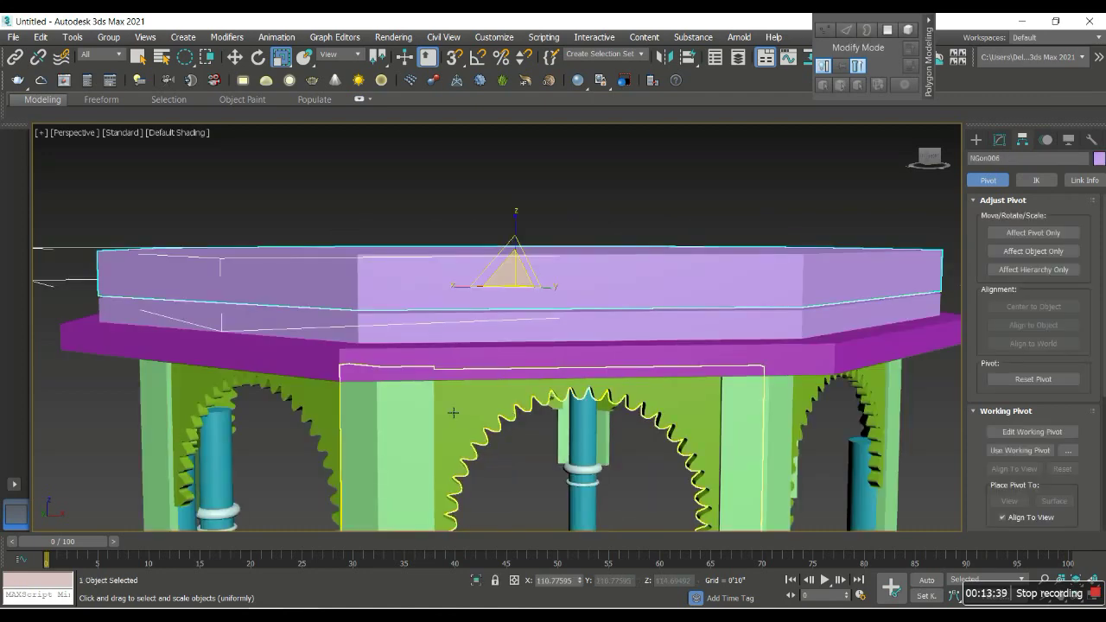
pyautogui.scroll(-2, 452, 413)
pyautogui.scroll(-2, 452, 413)
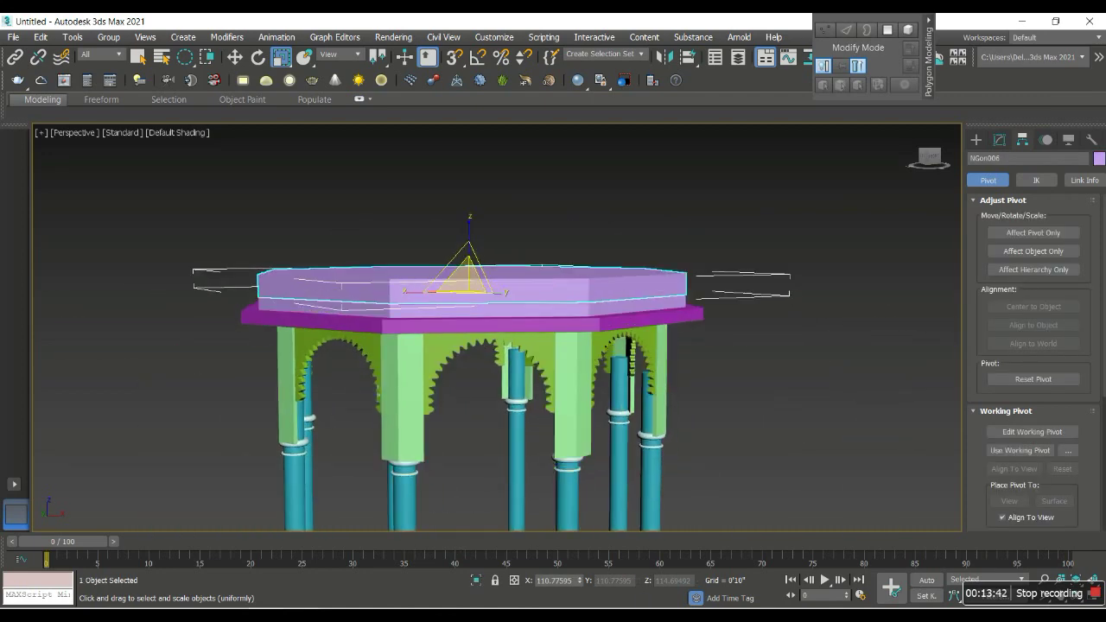
pyautogui.hotkey('alt', 'Tab')
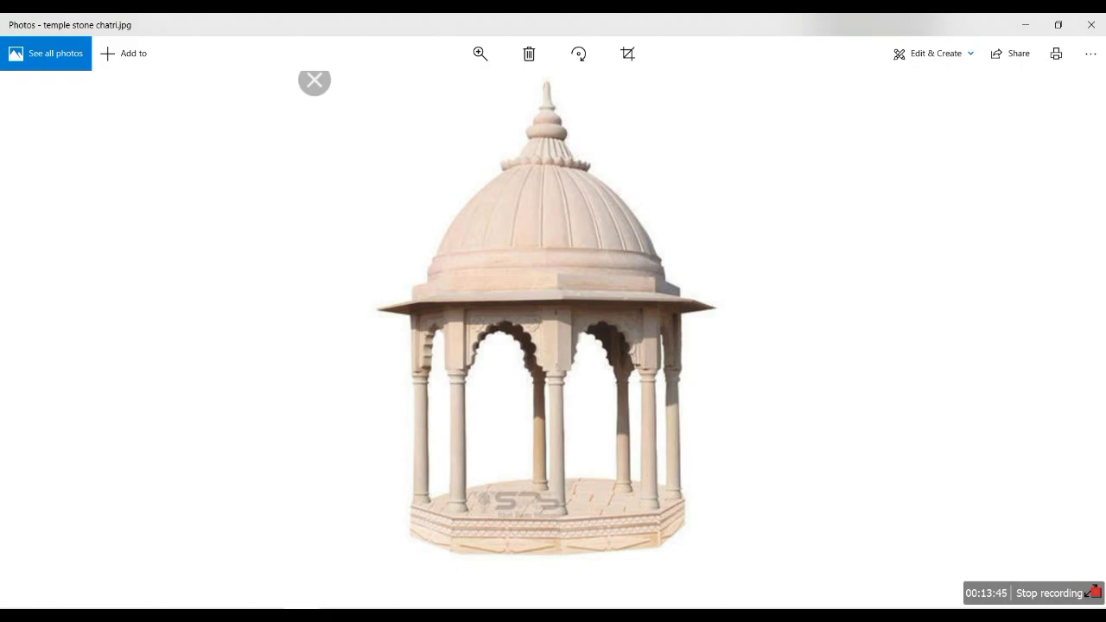
pyautogui.hotkey('alt', 'Tab')
pyautogui.click(975, 139)
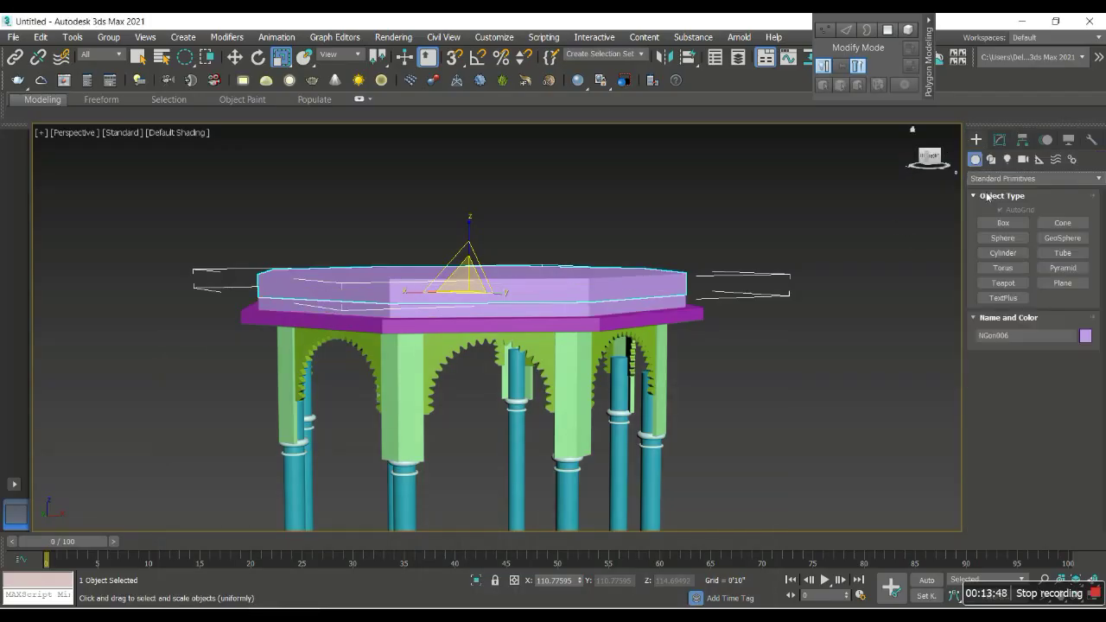
# Step: Create a Sphere centred on the upper slab and cut it down into a hemisphere dome
pyautogui.click(1002, 237)
pyautogui.keyDown('alt'); pyautogui.moveTo(515, 293); pyautogui.dragTo(514, 367, button='middle'); pyautogui.keyUp('alt')
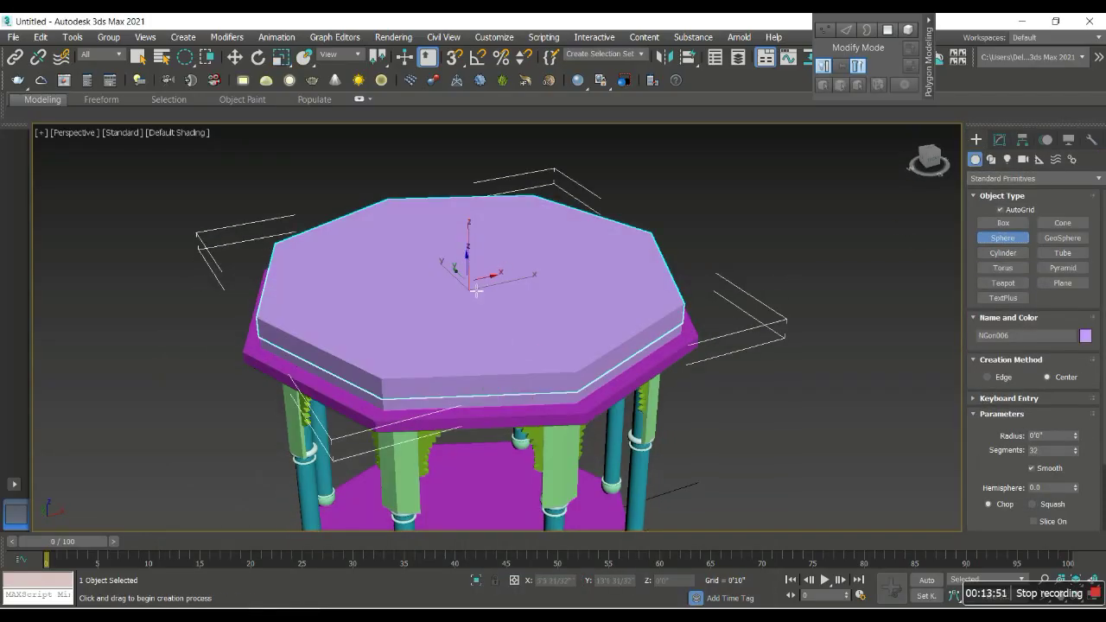
pyautogui.moveTo(476, 291); pyautogui.dragTo(579, 304)
pyautogui.press('w')
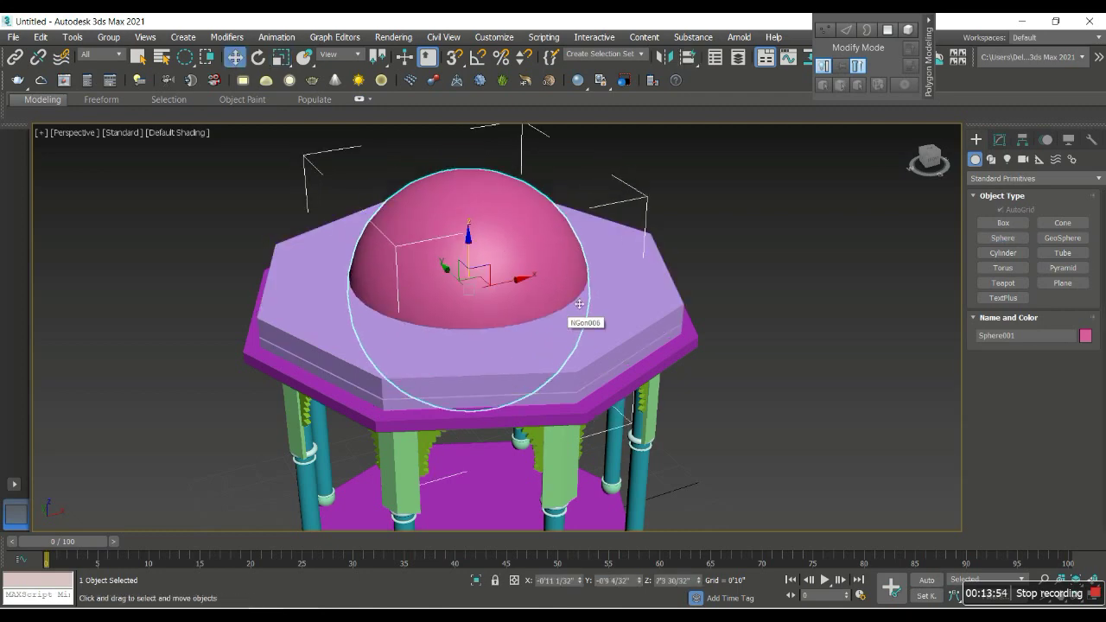
pyautogui.keyDown('alt'); pyautogui.moveTo(546, 293); pyautogui.dragTo(546, 234, button='middle'); pyautogui.keyUp('alt')
pyautogui.click(999, 139)
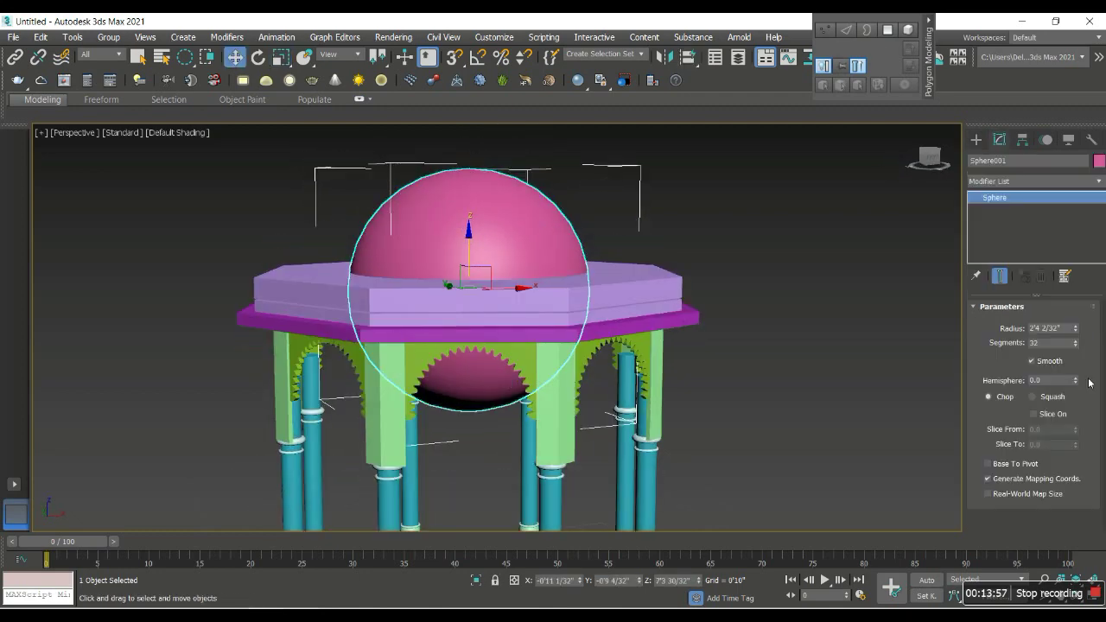
pyautogui.moveTo(1076, 380); pyautogui.dragTo(1086, 320)
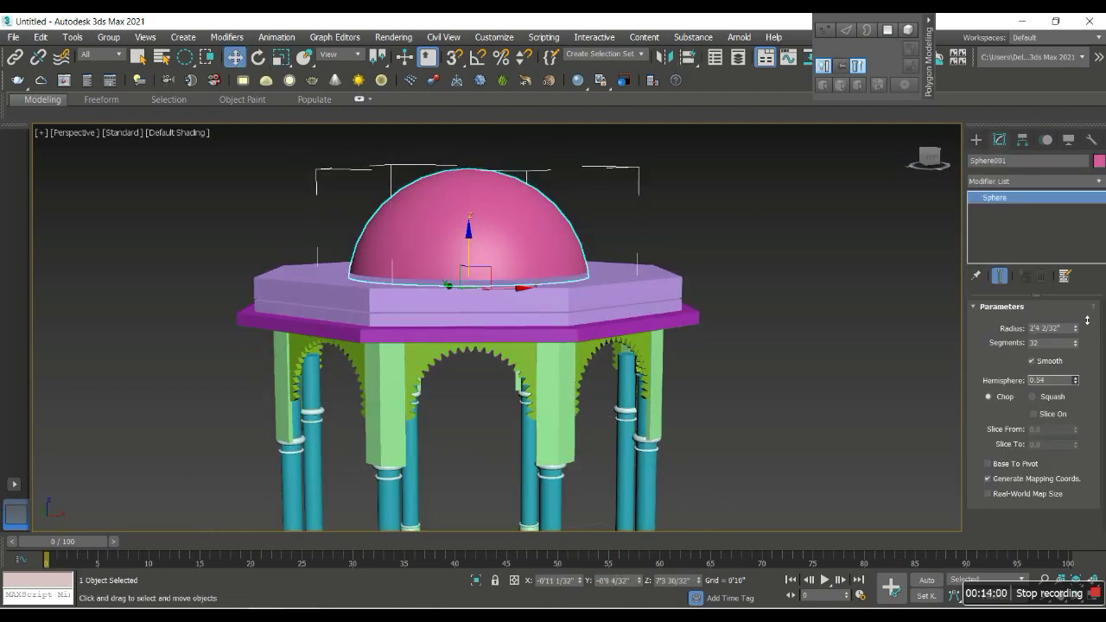
# Step: Stretch the dome taller in Z and widen its Radius to 2'9 9/32"
pyautogui.press('r')
pyautogui.moveTo(466, 240); pyautogui.dragTo(480, 218)
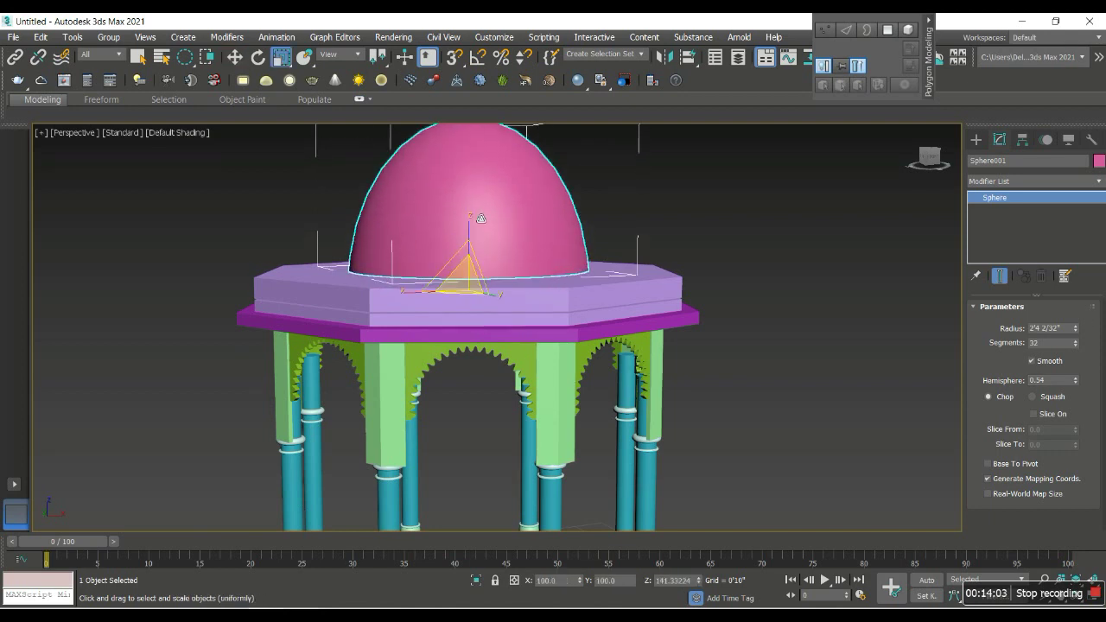
pyautogui.moveTo(1076, 329); pyautogui.dragTo(1075, 320)
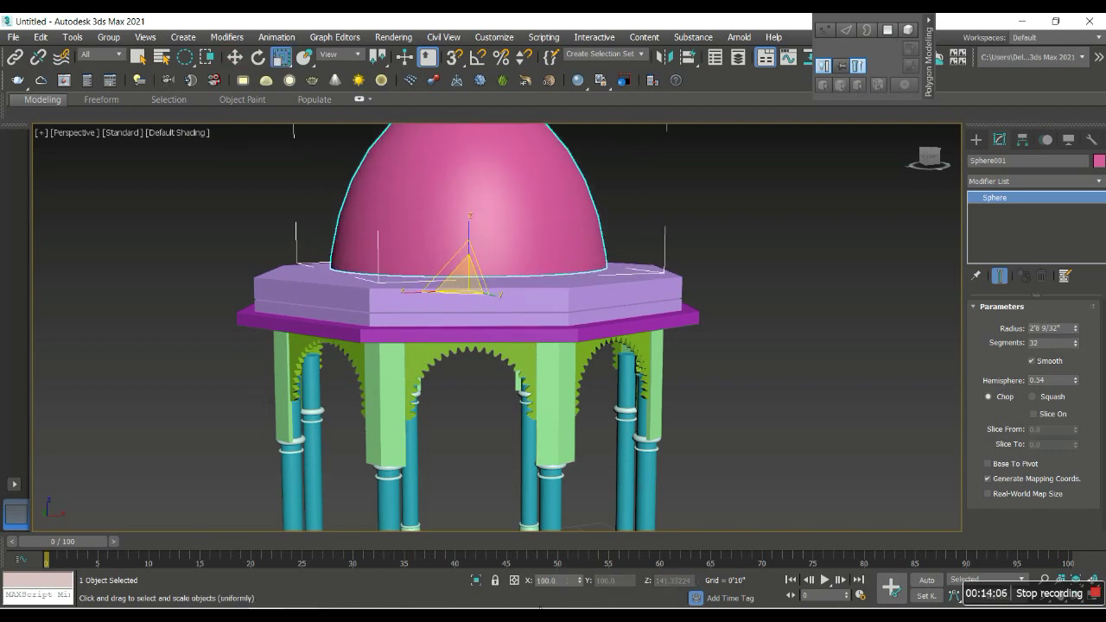
pyautogui.hotkey('alt', 'Tab')
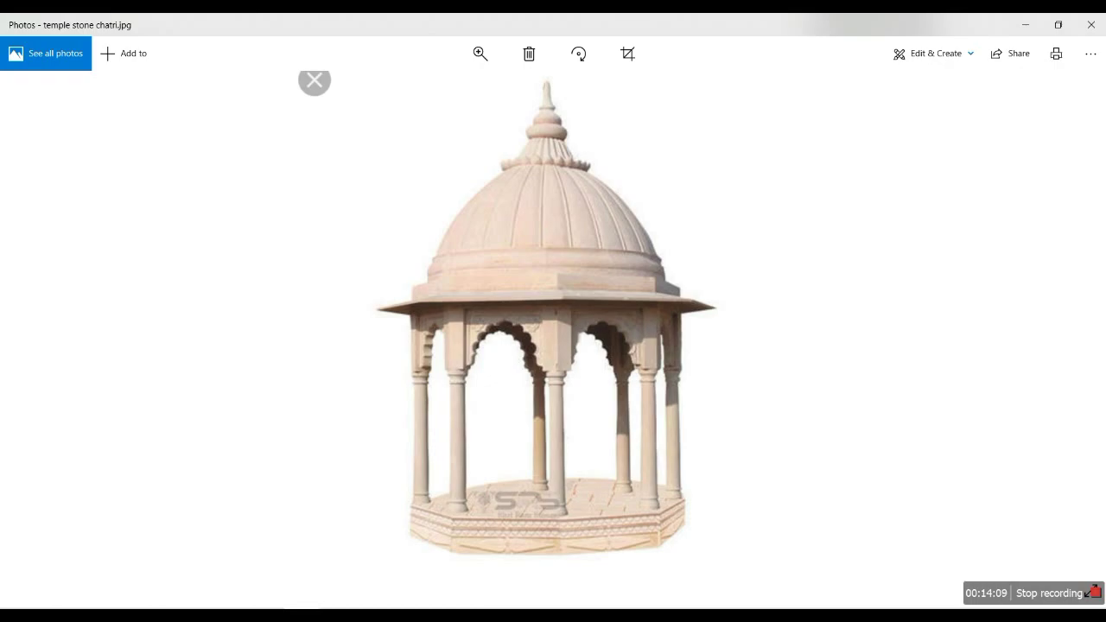
pyautogui.hotkey('alt', 'Tab')
pyautogui.press('w')
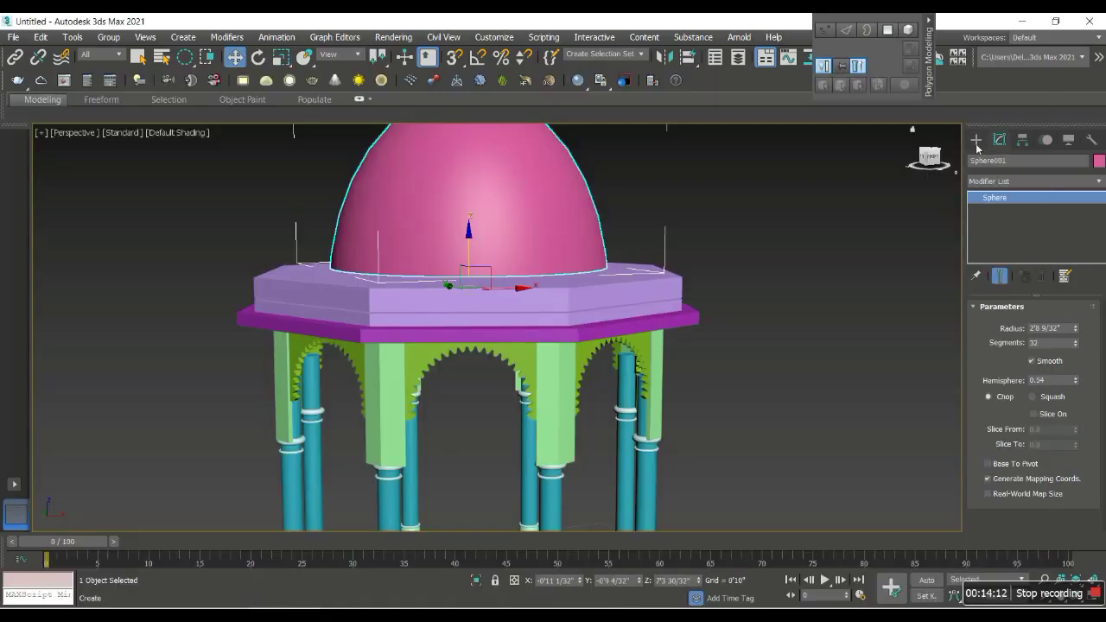
# Step: Start drawing a large Torus beside the pavilion
pyautogui.click(975, 139)
pyautogui.click(1003, 268)
pyautogui.moveTo(829, 419); pyautogui.dragTo(950, 449)
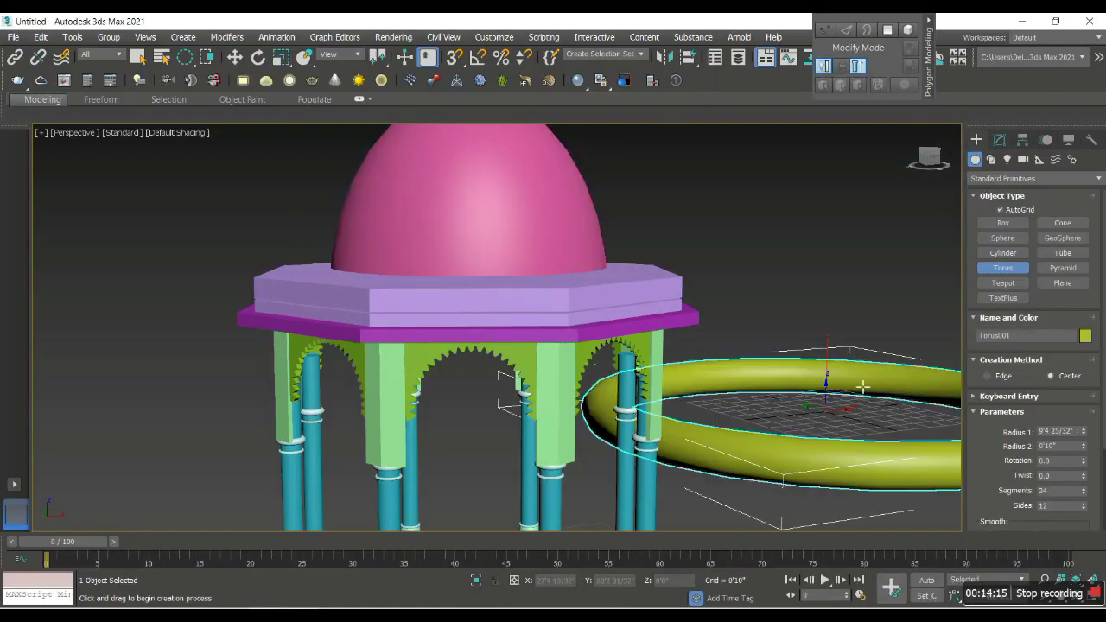
# Step: Recreate the large torus, align it to the octagonal roof slab and shrink it into a thin ring
pyautogui.rightClick(850, 398)
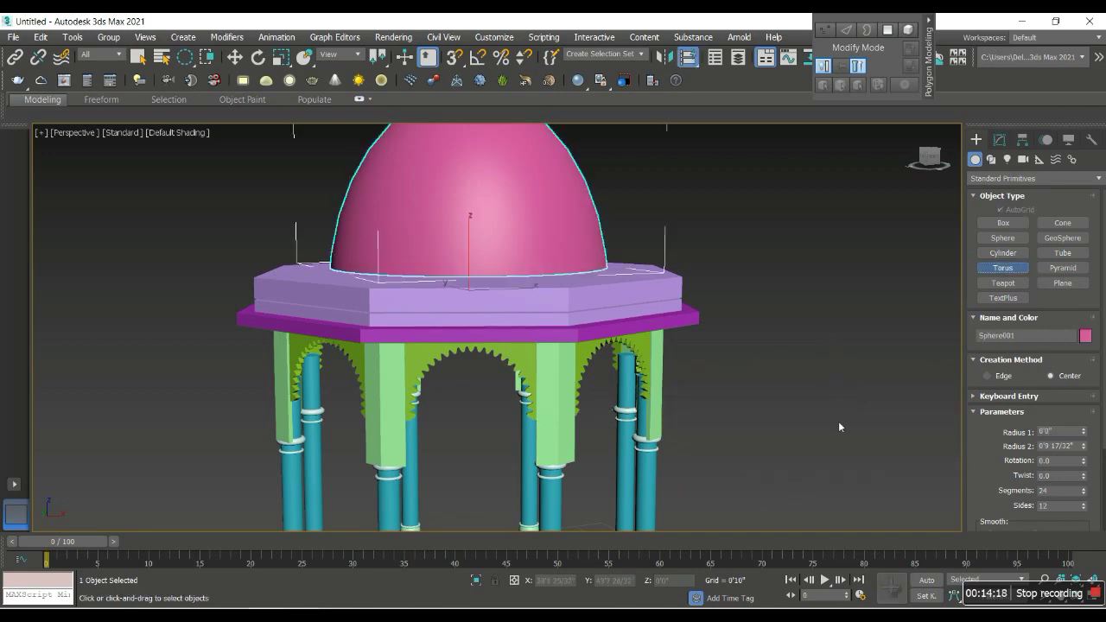
pyautogui.moveTo(825, 432); pyautogui.dragTo(950, 449)
pyautogui.click(605, 388)
pyautogui.rightClick(522, 311)
pyautogui.click(522, 311)
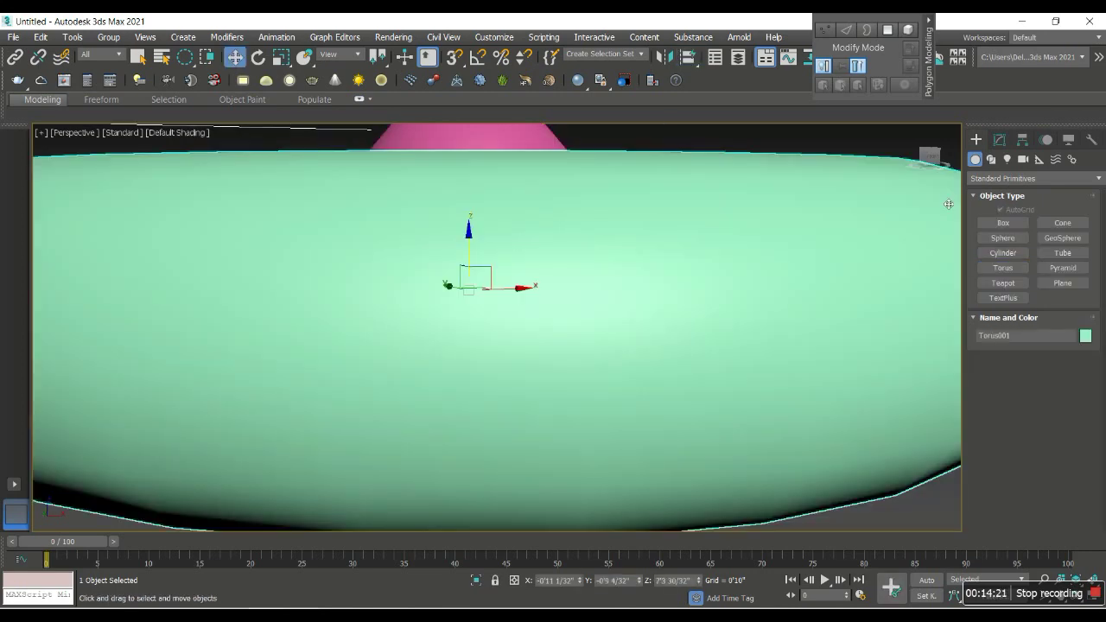
pyautogui.click(999, 140)
pyautogui.moveTo(1083, 327); pyautogui.dragTo(1079, 399)
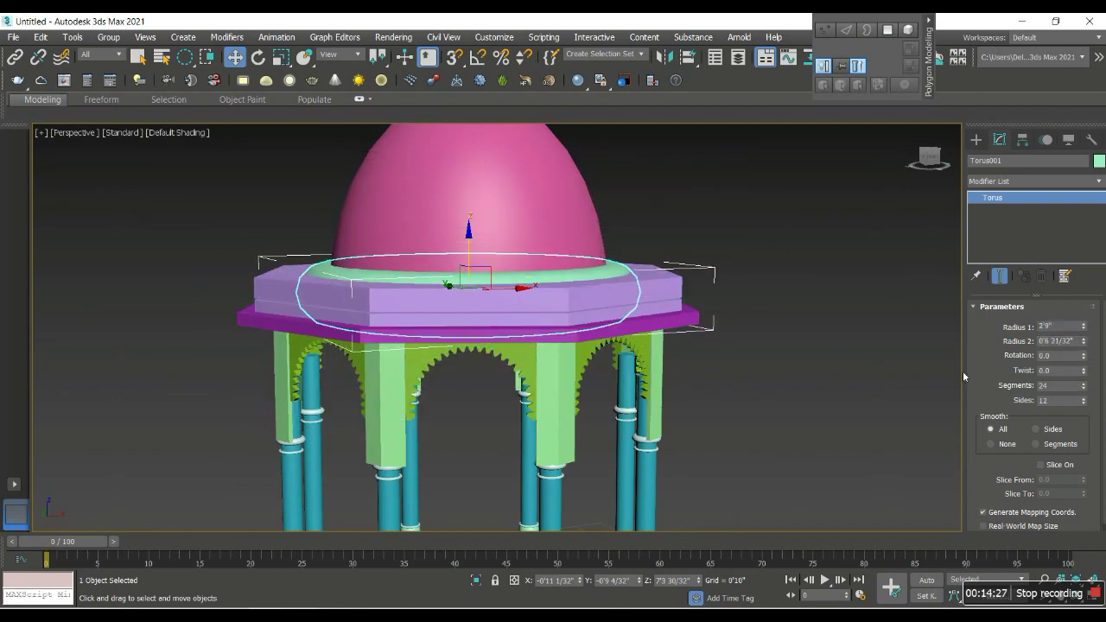
# Step: Flatten the ring, set tube Radius 2 to 0'3 28/32" with 53 sides, and lower it onto the slab
pyautogui.scroll(2, 496, 268)
pyautogui.moveTo(455, 263); pyautogui.dragTo(455, 229)
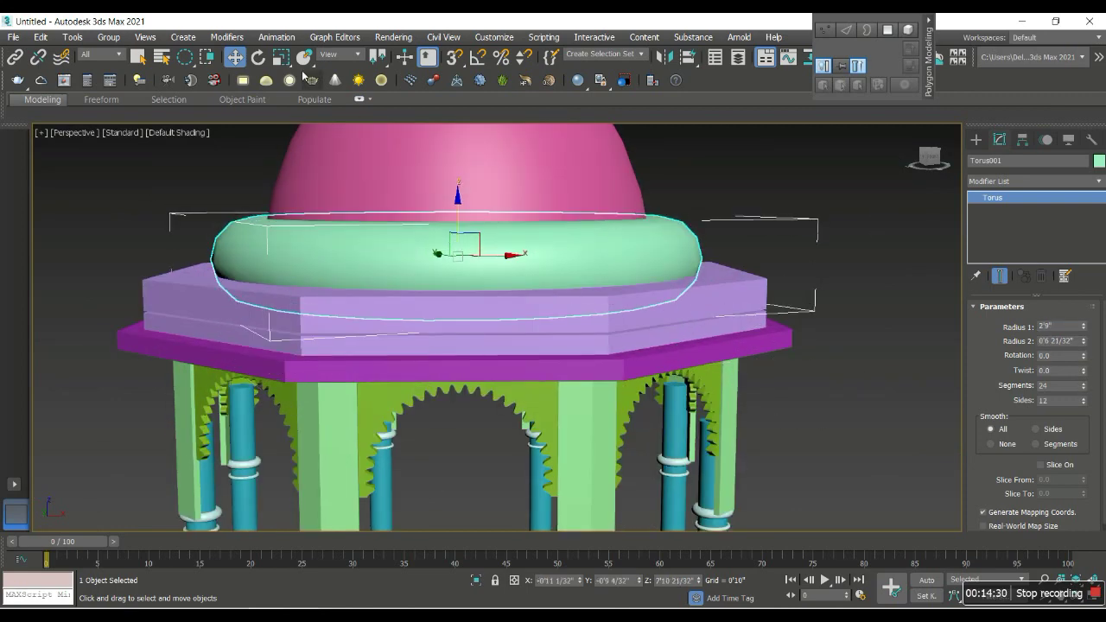
pyautogui.press('r')
pyautogui.moveTo(460, 205); pyautogui.dragTo(460, 227)
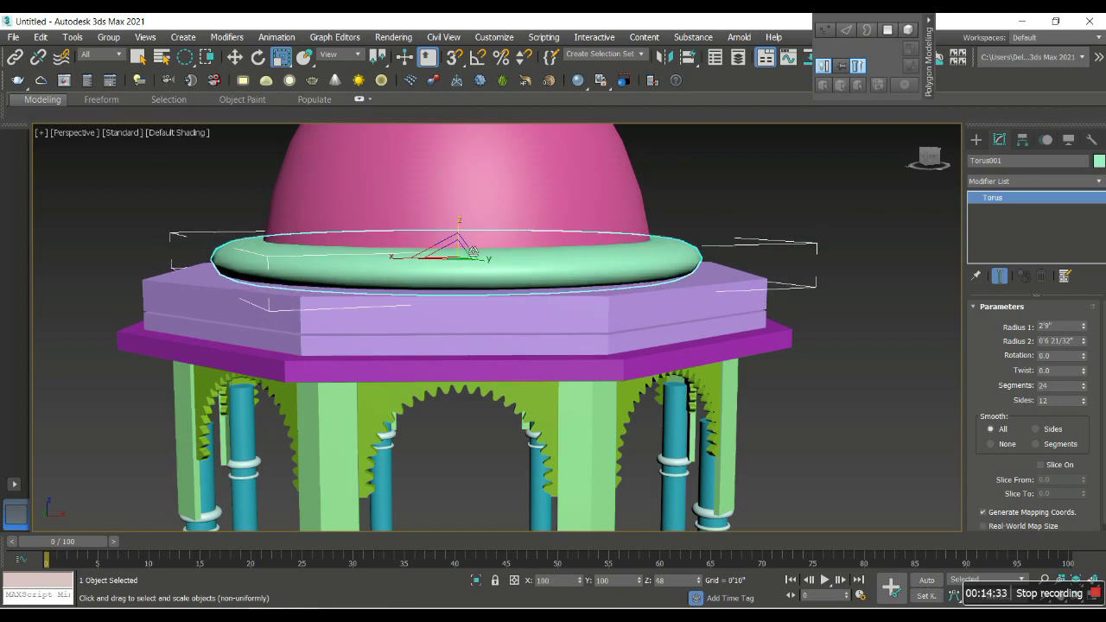
pyautogui.moveTo(1083, 346); pyautogui.dragTo(1087, 349)
pyautogui.moveTo(1085, 400); pyautogui.dragTo(1085, 391)
pyautogui.moveTo(1083, 346); pyautogui.dragTo(1084, 356)
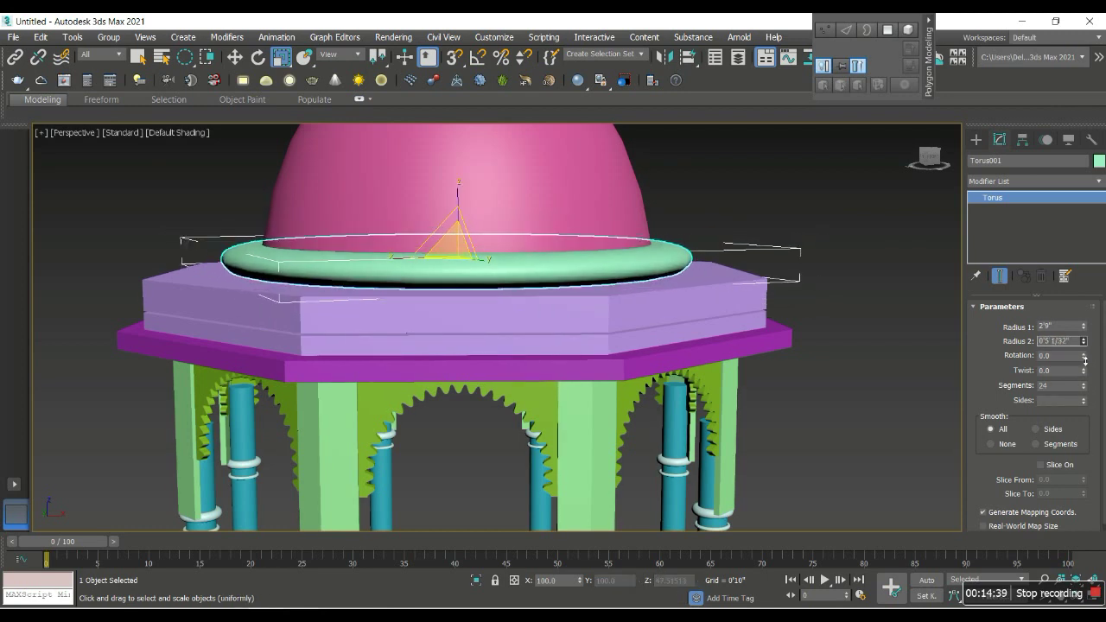
pyautogui.press('w')
pyautogui.moveTo(462, 222); pyautogui.dragTo(462, 237)
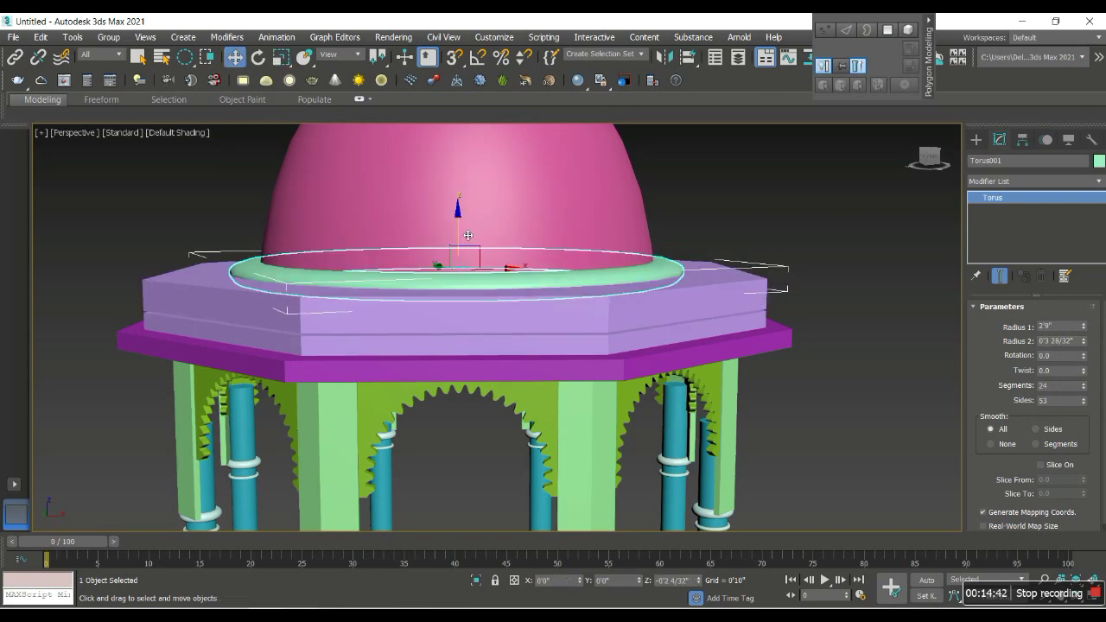
# Step: Select the Sphere001 dome and show edged faces over the shading
pyautogui.click(708, 206)
pyautogui.keyDown('alt'); pyautogui.moveTo(708, 207); pyautogui.dragTo(590, 235, button='middle'); pyautogui.keyUp('alt')
pyautogui.scroll(-3, 591, 237)
pyautogui.click(590, 235)
pyautogui.scroll(3, 590, 235)
pyautogui.press('F4')
# Step: Add an Edit Poly modifier to Sphere001 and switch to Edge level
pyautogui.click(1075, 180)
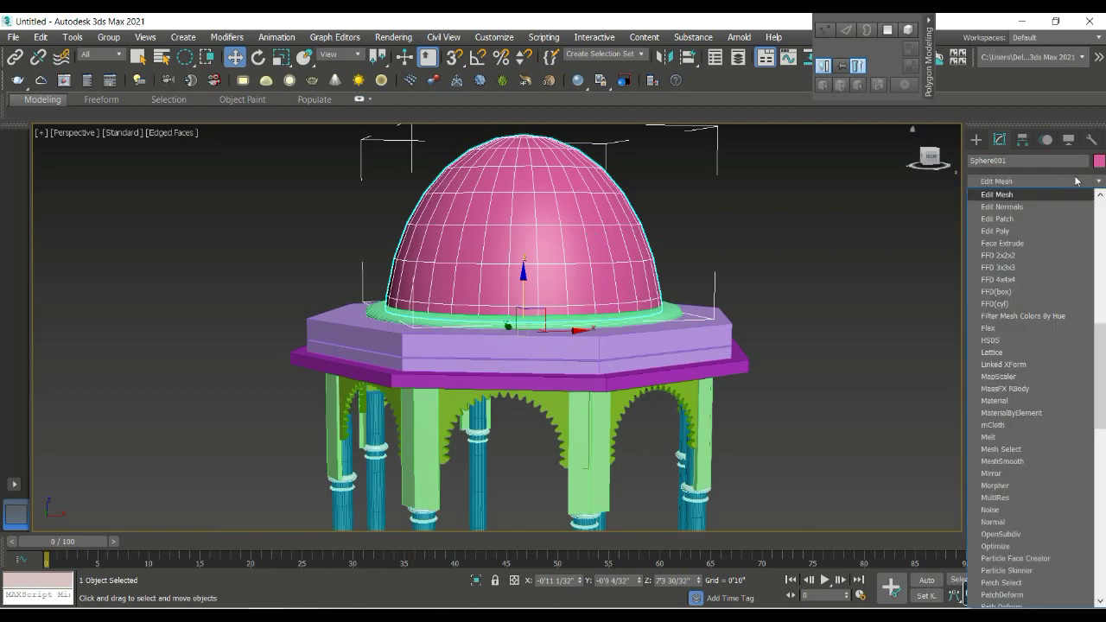
pyautogui.click(994, 196)
pyautogui.click(989, 197)
pyautogui.click(1009, 222)
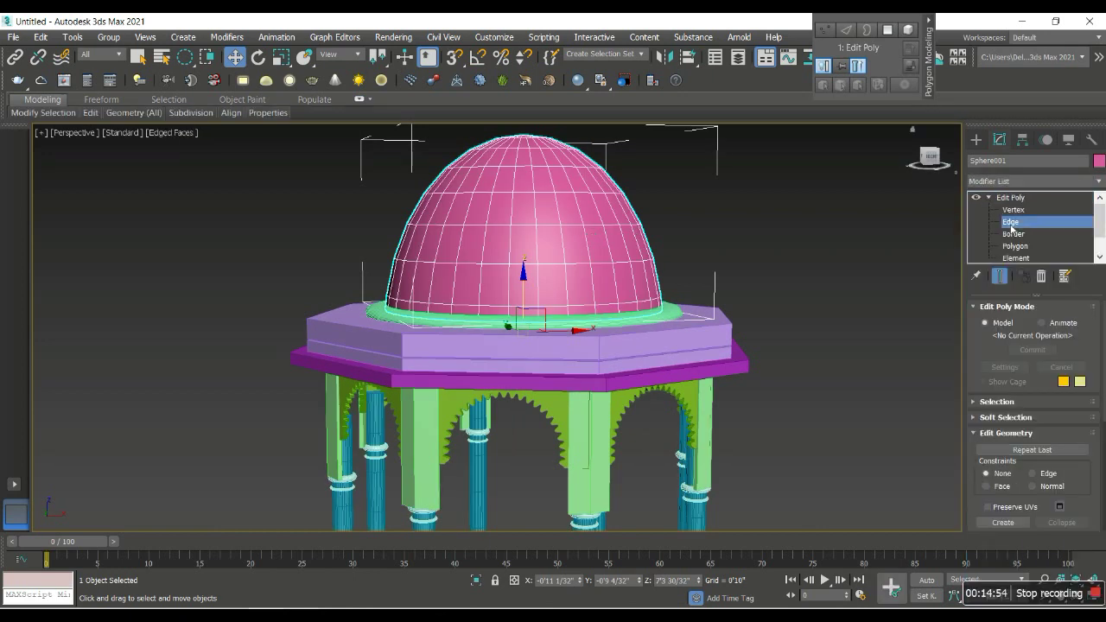
# Step: Pick six vertical dome edges and grow each into a full vertical loop
pyautogui.click(567, 252)
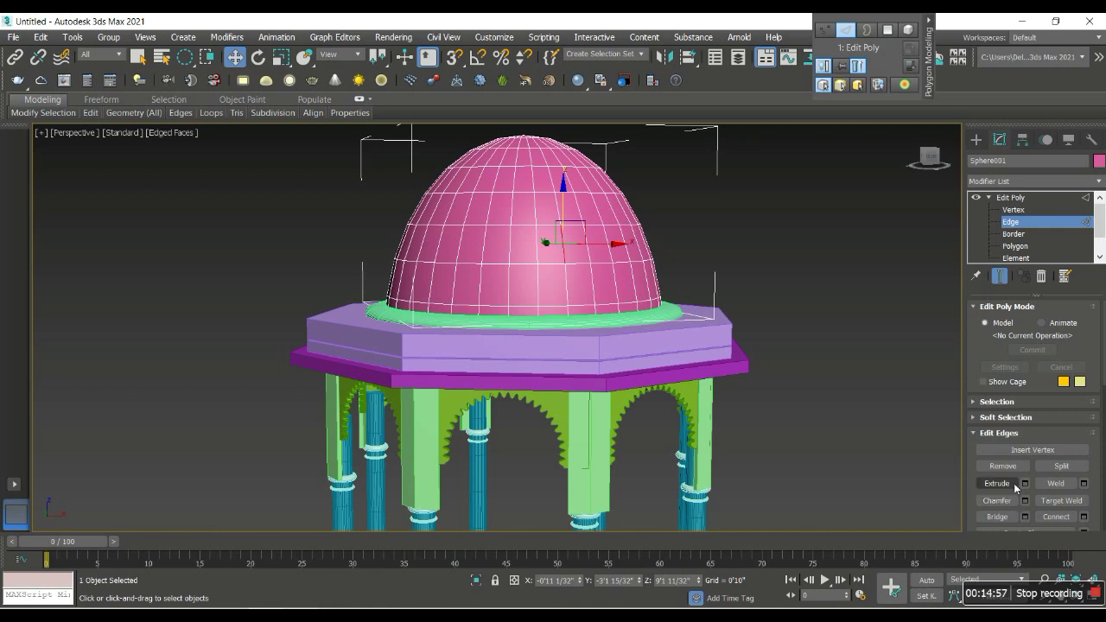
pyautogui.click(1074, 427)
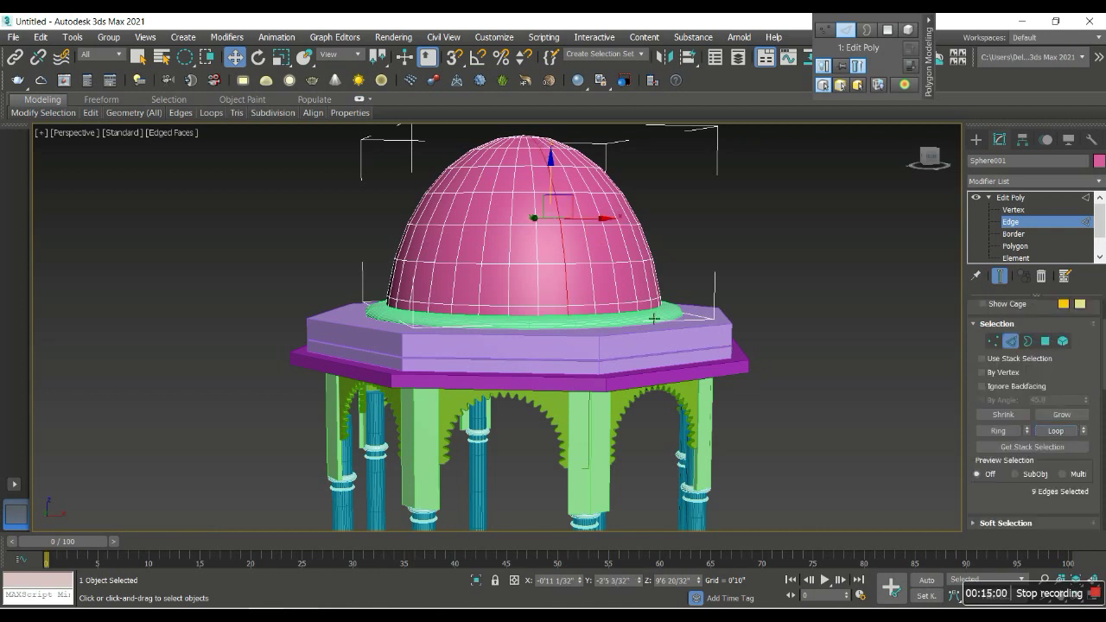
pyautogui.keyDown('ctrl'); pyautogui.click(596, 286); pyautogui.keyUp('ctrl')
pyautogui.click(1056, 430)
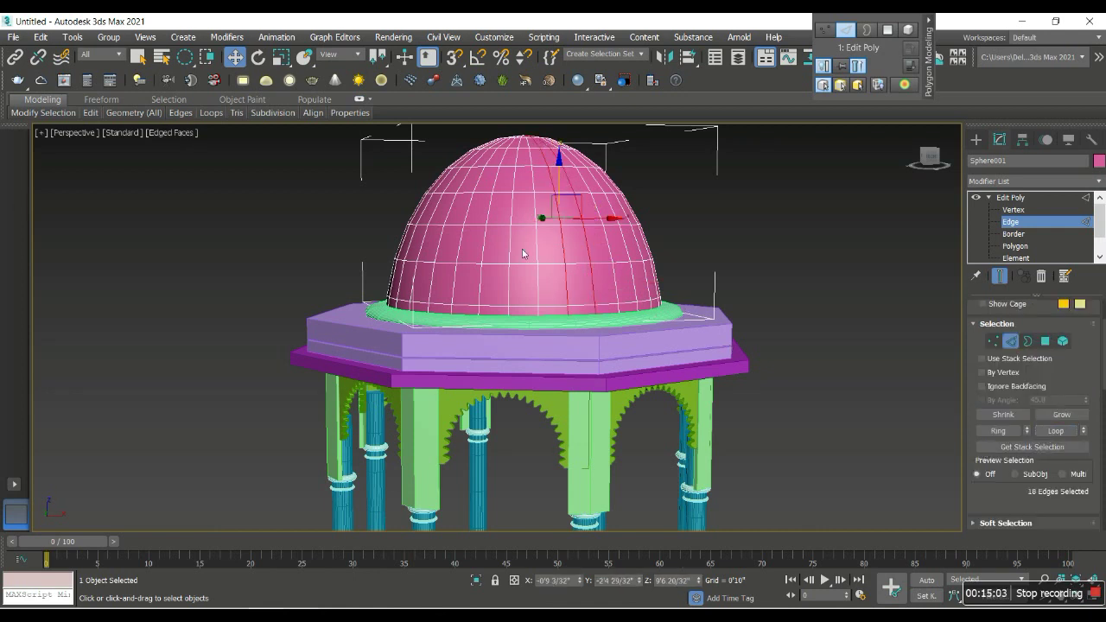
pyautogui.keyDown('ctrl'); pyautogui.click(542, 294); pyautogui.keyUp('ctrl')
pyautogui.click(1056, 430)
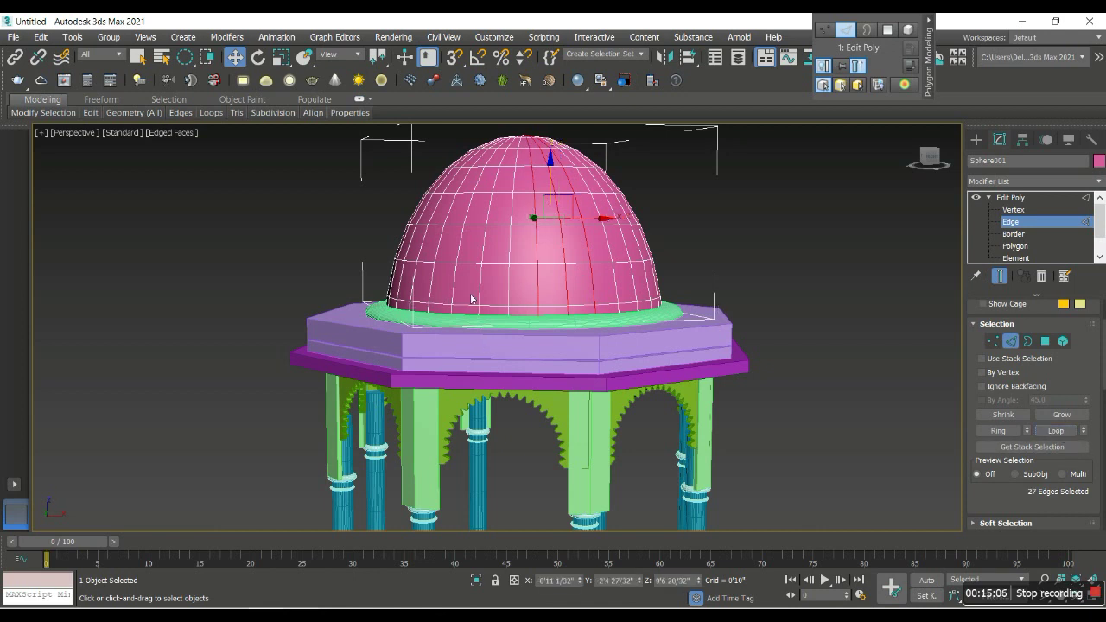
pyautogui.keyDown('ctrl'); pyautogui.click(512, 296); pyautogui.keyUp('ctrl')
pyautogui.click(1056, 430)
pyautogui.keyDown('ctrl'); pyautogui.click(486, 299); pyautogui.keyUp('ctrl')
pyautogui.click(1055, 430)
pyautogui.keyDown('ctrl'); pyautogui.click(457, 306); pyautogui.keyUp('ctrl')
pyautogui.click(1056, 430)
# Step: Add more edges around the dome and loop them until 162 edges are selected
pyautogui.keyDown('ctrl'); pyautogui.click(438, 291); pyautogui.keyUp('ctrl')
pyautogui.keyDown('ctrl'); pyautogui.click(402, 266); pyautogui.keyUp('ctrl')
pyautogui.click(1050, 430)
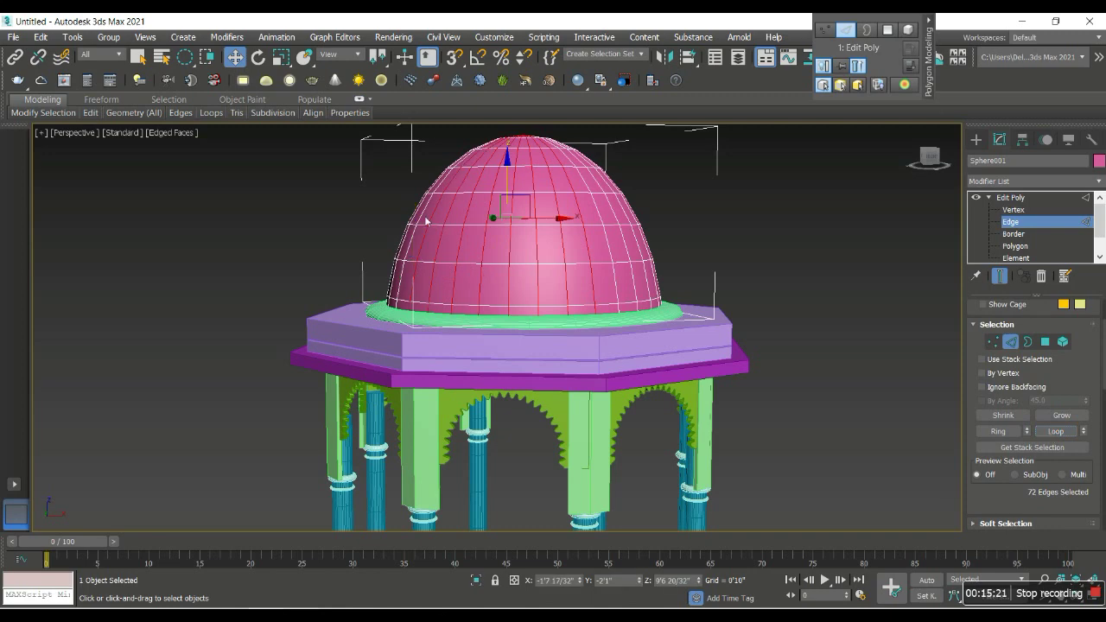
pyautogui.scroll(-3, 425, 222)
pyautogui.scroll(5, 441, 216)
pyautogui.keyDown('ctrl'); pyautogui.click(389, 216); pyautogui.keyUp('ctrl')
pyautogui.click(1057, 431)
pyautogui.click(1055, 430)
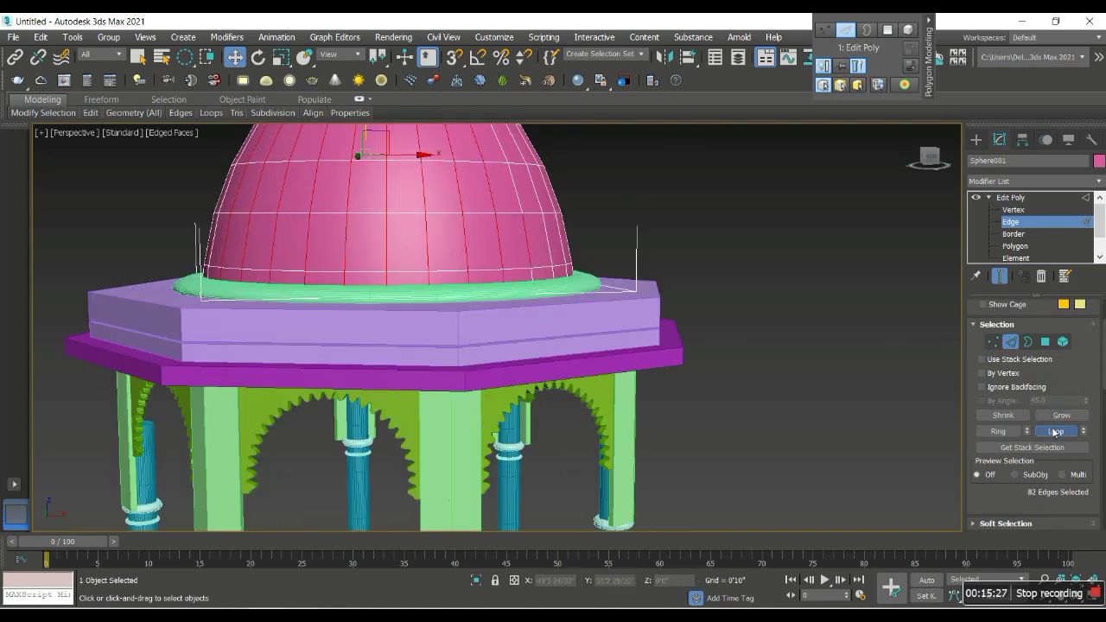
pyautogui.scroll(3, 519, 242)
pyautogui.click(1056, 430)
pyautogui.scroll(-3, 506, 339)
pyautogui.scroll(2, 303, 306)
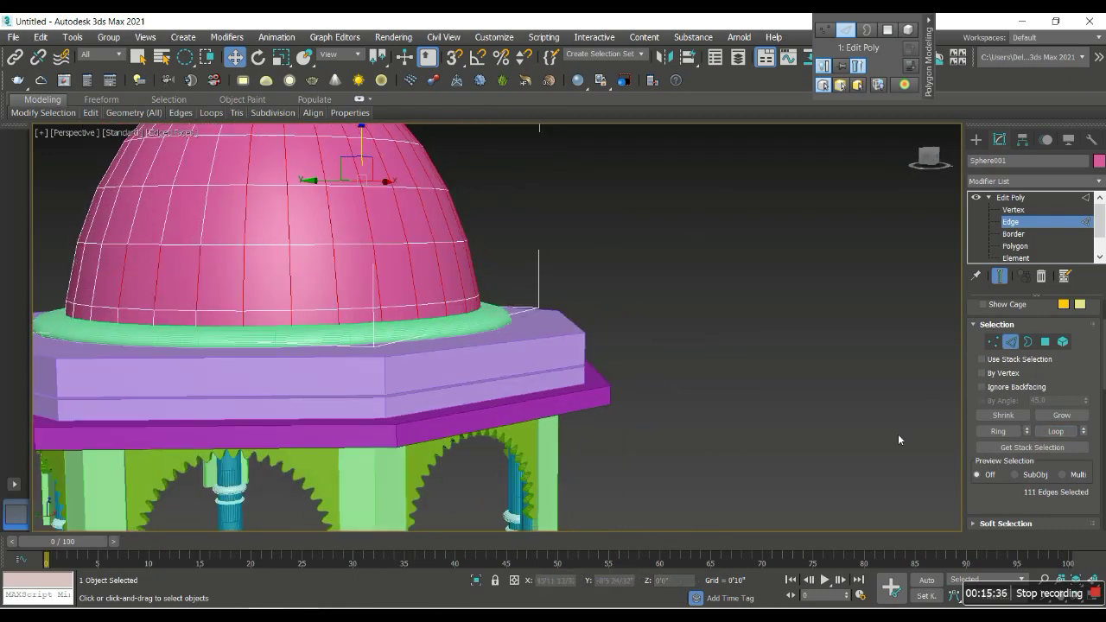
pyautogui.click(1038, 432)
pyautogui.scroll(-3, 319, 294)
pyautogui.keyDown('alt'); pyautogui.moveTo(311, 260); pyautogui.dragTo(316, 291, button='middle'); pyautogui.keyUp('alt')
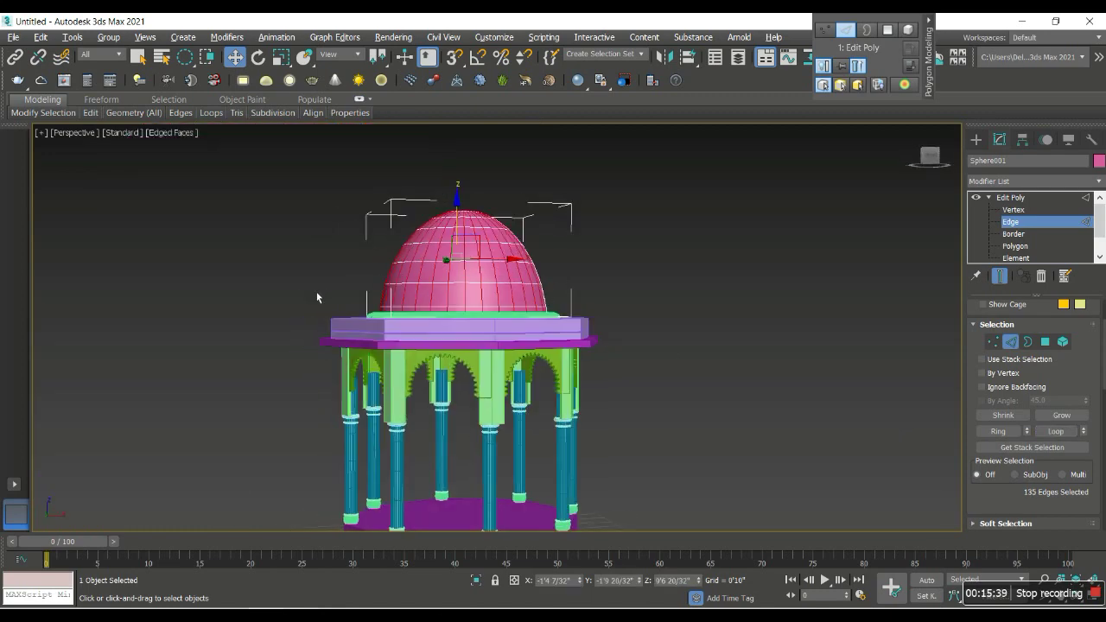
pyautogui.scroll(2, 324, 295)
pyautogui.keyDown('alt'); pyautogui.moveTo(481, 320); pyautogui.dragTo(509, 389, button='middle'); pyautogui.keyUp('alt')
pyautogui.scroll(2, 516, 418)
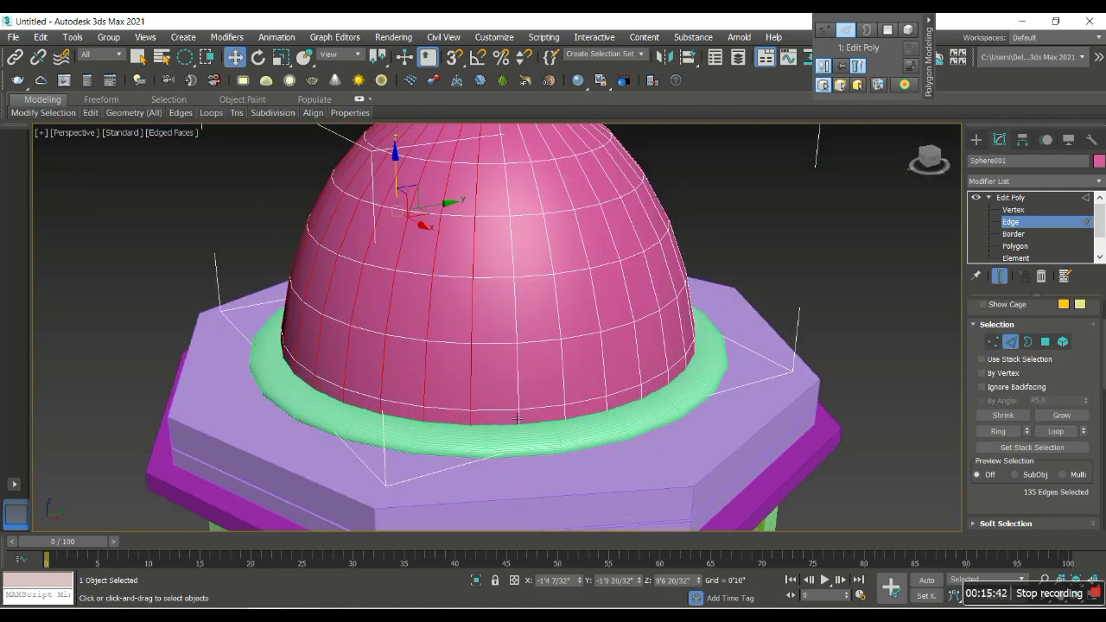
pyautogui.keyDown('ctrl'); pyautogui.click(522, 405); pyautogui.keyUp('ctrl')
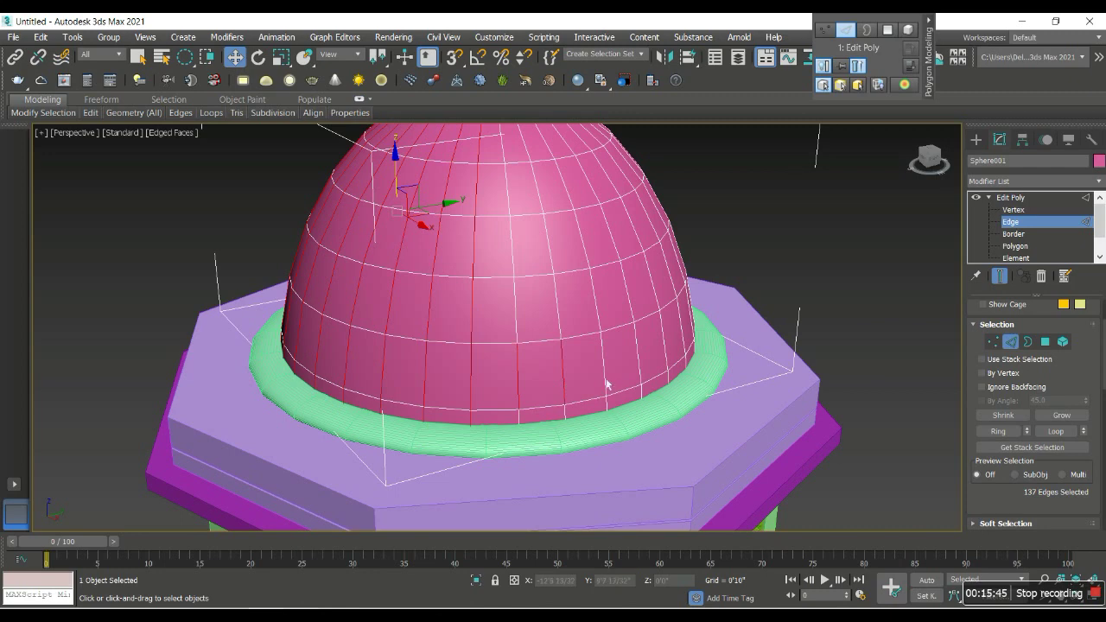
pyautogui.click(1056, 430)
pyautogui.scroll(-3, 705, 312)
pyautogui.keyDown('alt'); pyautogui.moveTo(691, 285); pyautogui.dragTo(705, 312, button='middle'); pyautogui.keyUp('alt')
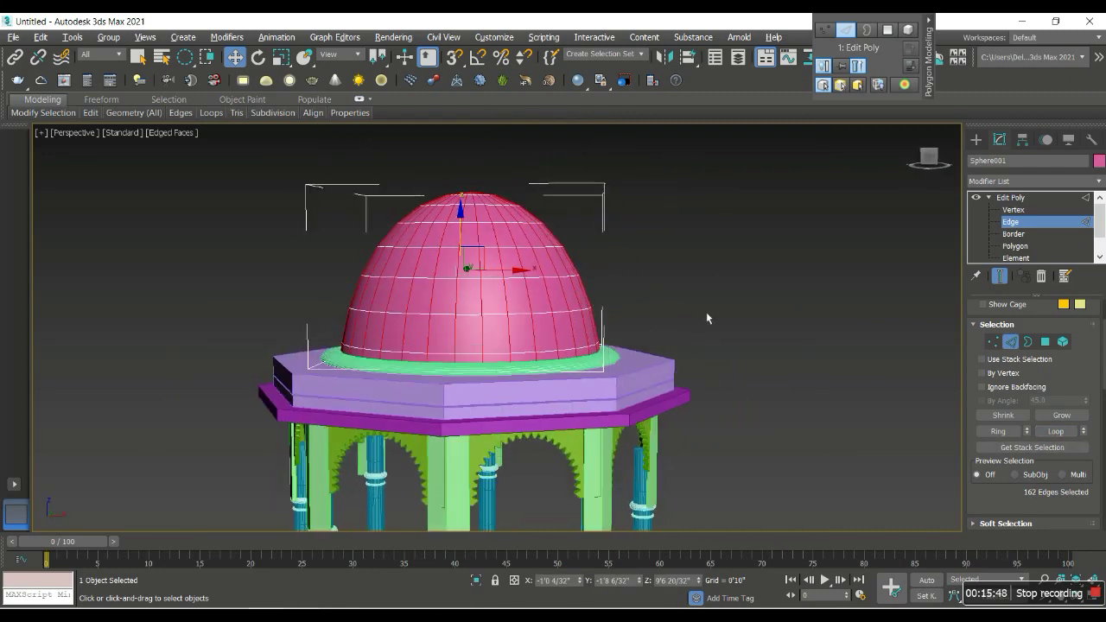
pyautogui.scroll(1, 698, 318)
pyautogui.click(993, 325)
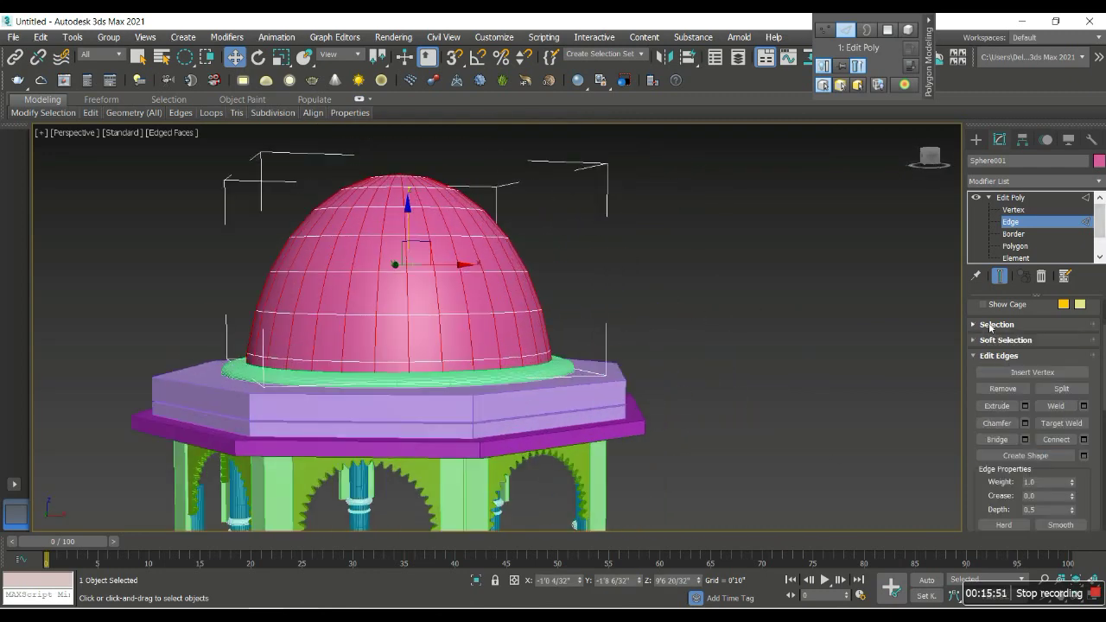
# Step: Extrude the selected dome edges outward about 0'1 7/32" into raised ribs
pyautogui.click(1007, 407)
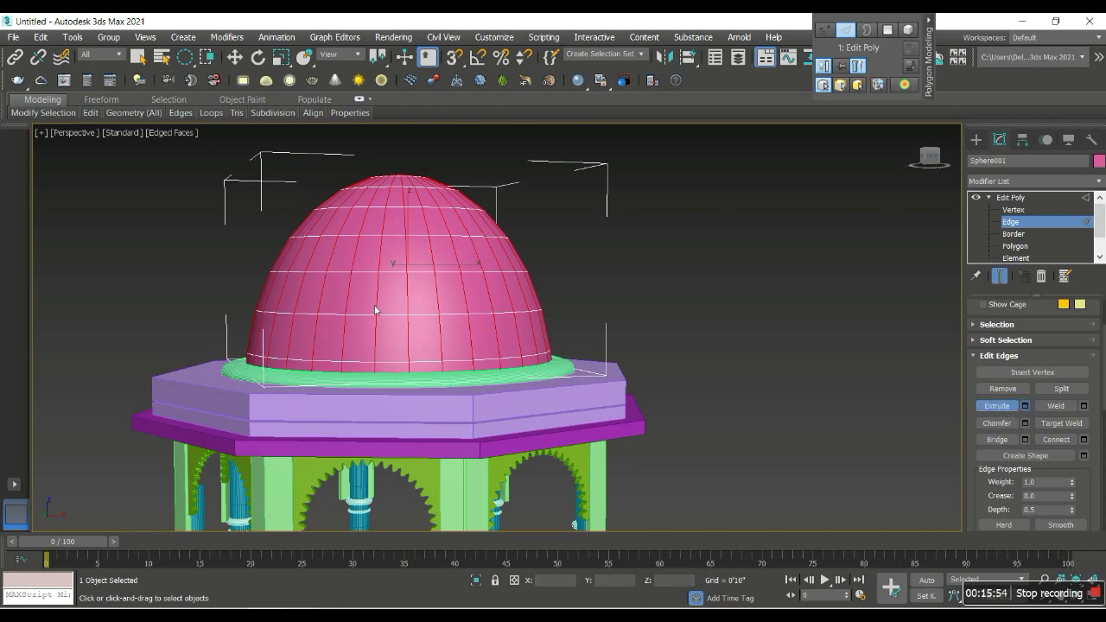
pyautogui.click(1024, 405)
pyautogui.scroll(-3, 778, 259)
pyautogui.scroll(5, 639, 277)
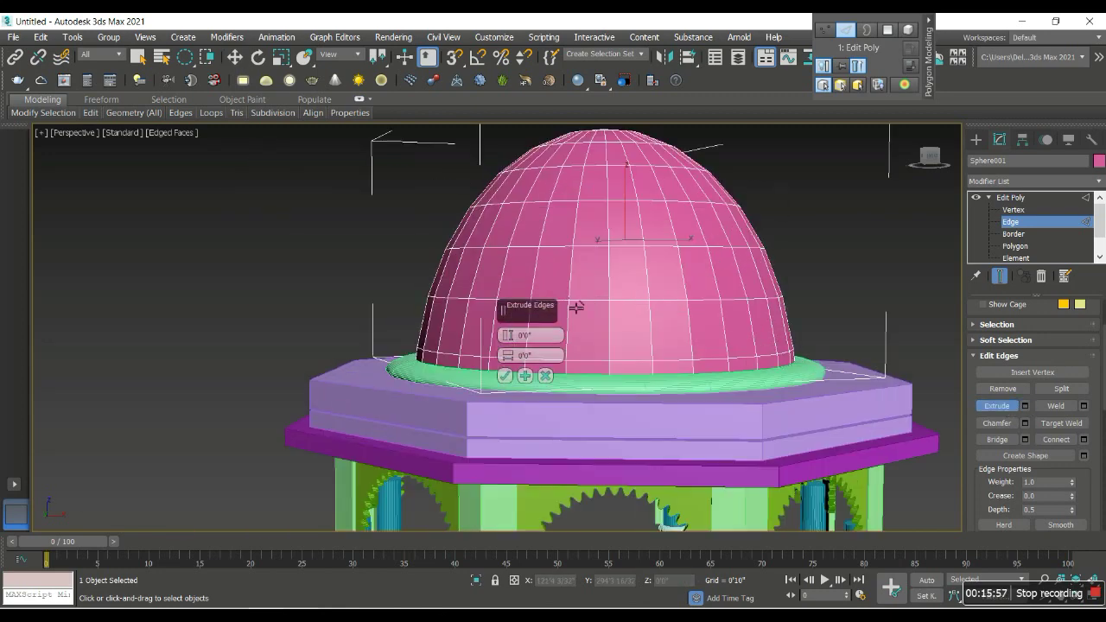
pyautogui.moveTo(508, 355); pyautogui.dragTo(509, 349)
pyautogui.scroll(2, 618, 261)
pyautogui.scroll(2, 601, 325)
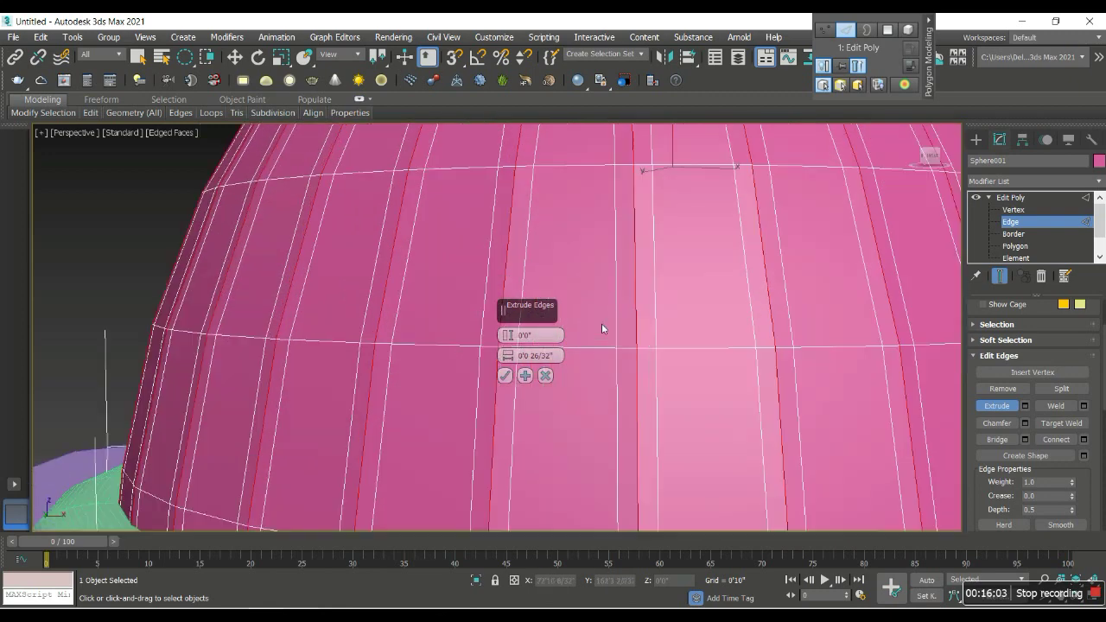
pyautogui.moveTo(508, 336); pyautogui.dragTo(508, 336)
pyautogui.click(505, 374)
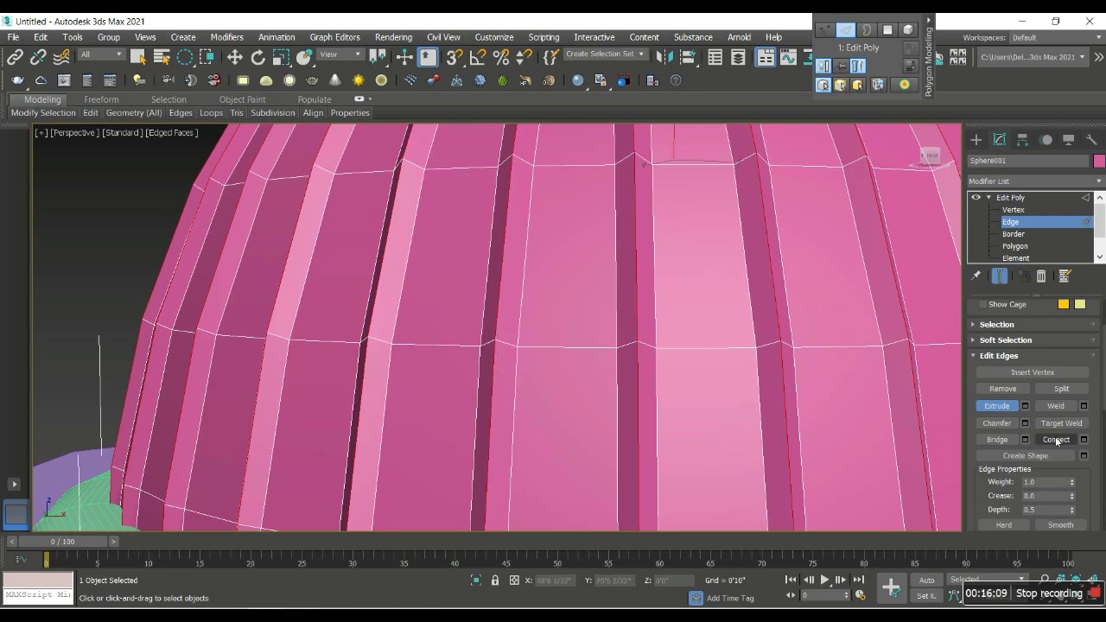
# Step: Round the ribs with a 4-segment chamfer, then exit Edge level and frame the dome
pyautogui.click(1025, 422)
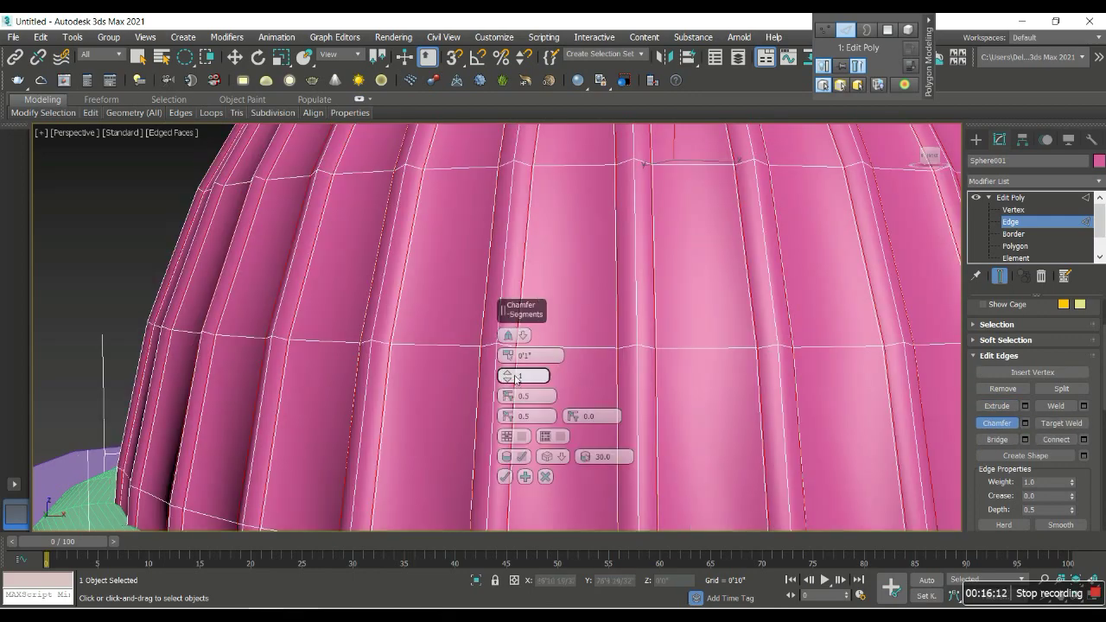
pyautogui.moveTo(508, 375); pyautogui.dragTo(513, 364)
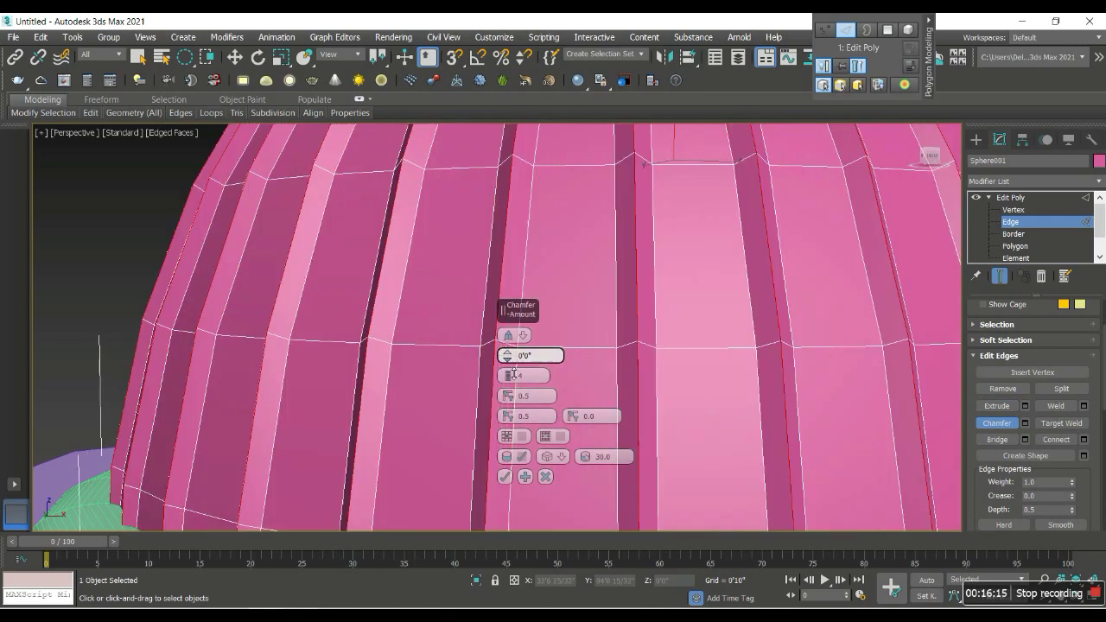
pyautogui.click(504, 476)
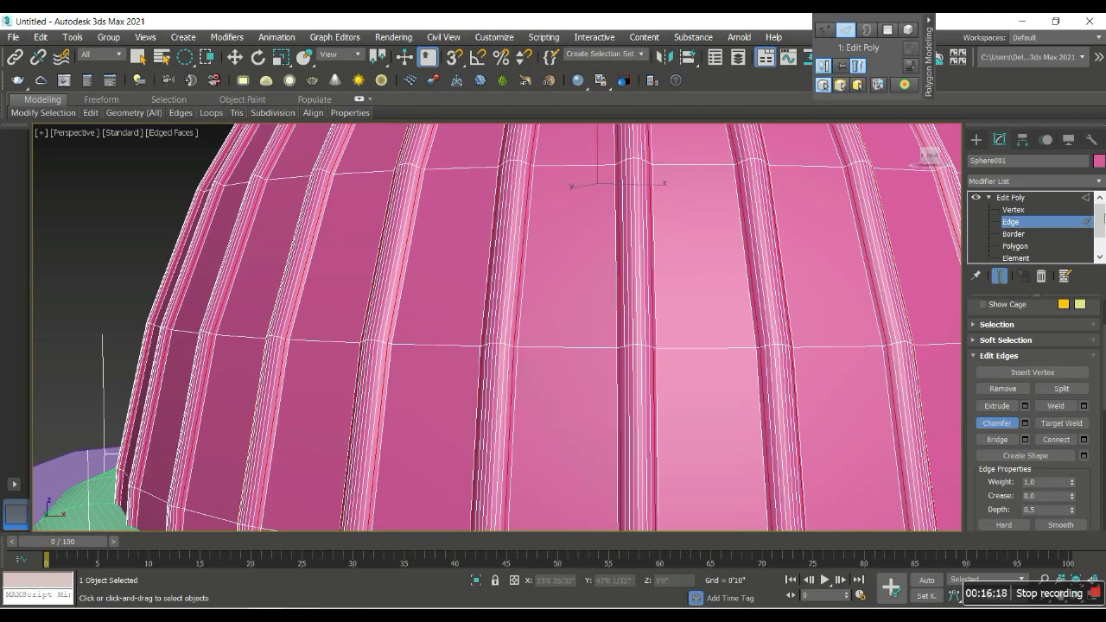
pyautogui.press('2')
pyautogui.press('r')
pyautogui.press('z')
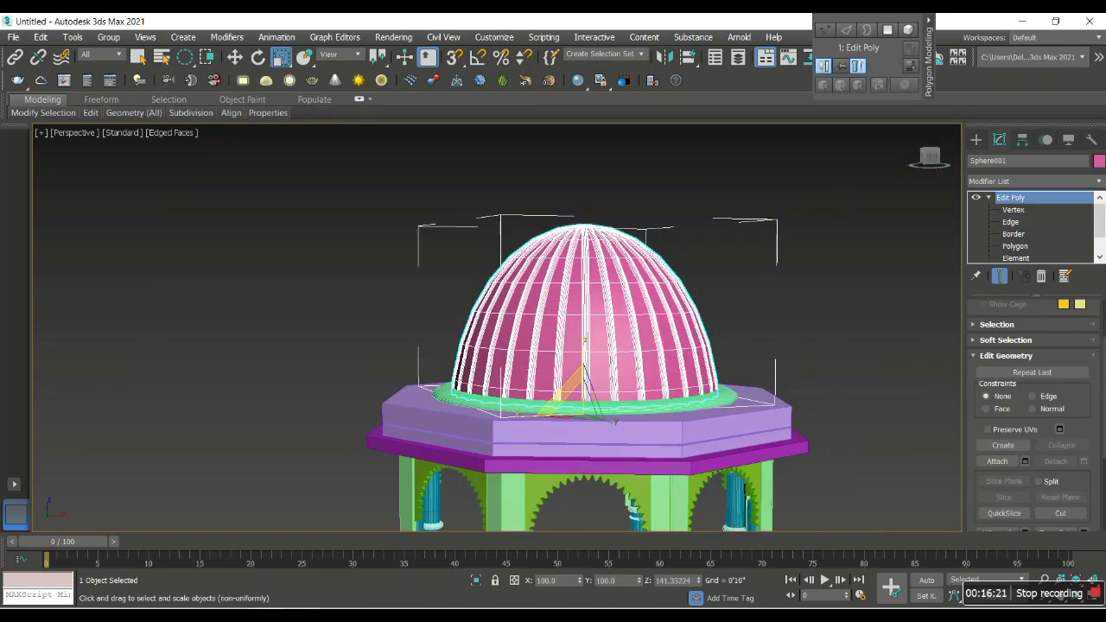
pyautogui.hotkey('alt', 'Tab')
pyautogui.hotkey('alt', 'Tab')
# Step: Draw a renderable Star spline shape beside the chatri
pyautogui.click(975, 139)
pyautogui.click(991, 159)
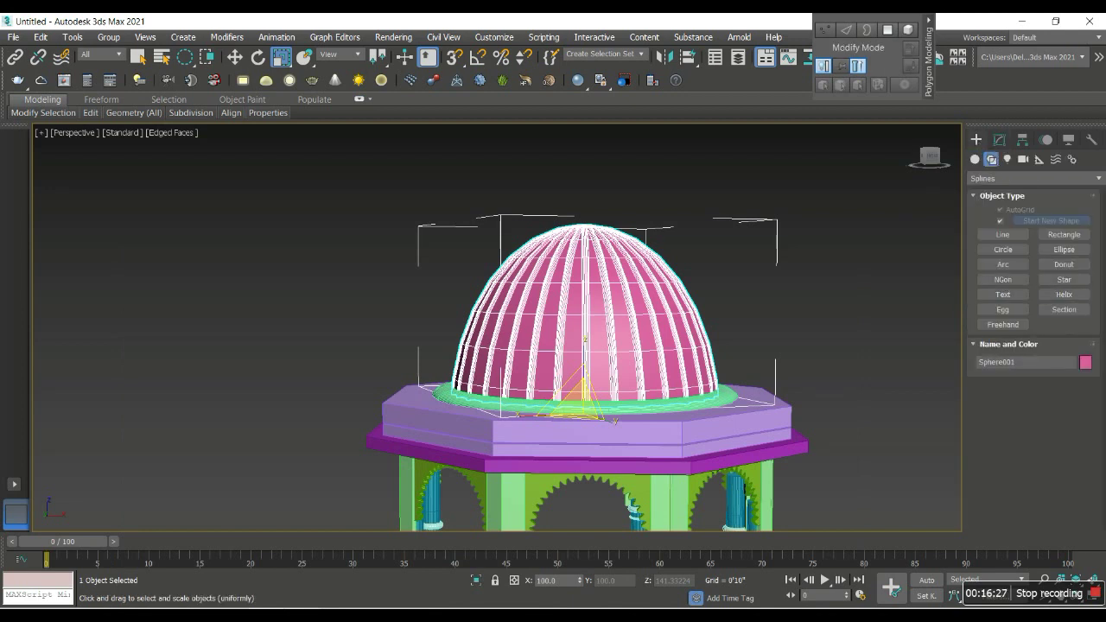
pyautogui.click(1064, 279)
pyautogui.moveTo(859, 477); pyautogui.dragTo(920, 481)
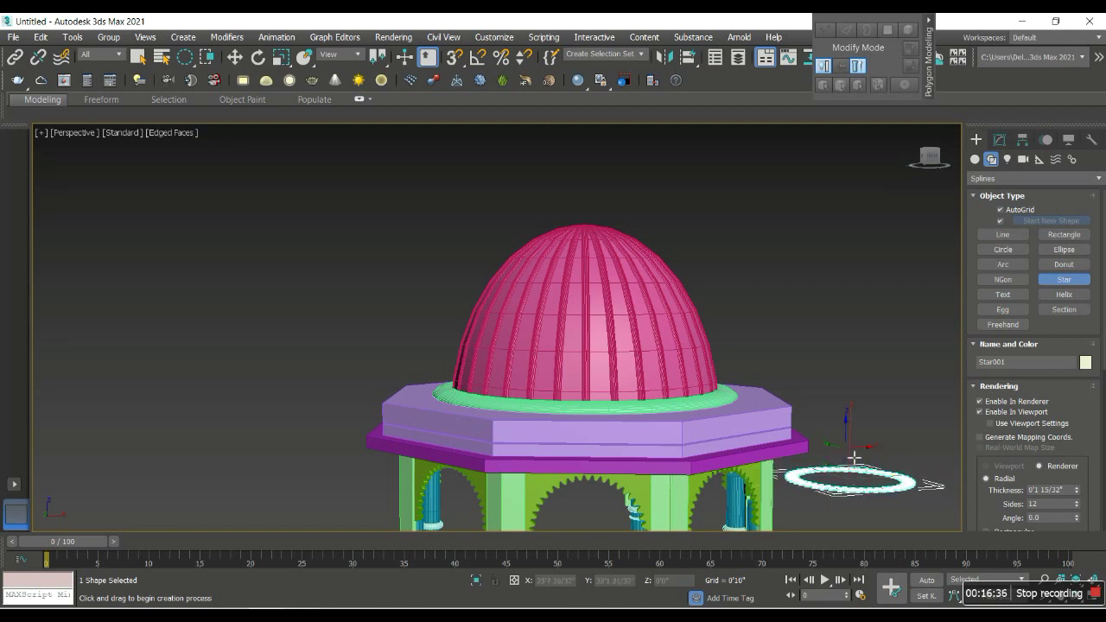
pyautogui.press('r')
# Step: Align the star to the dome's centre and lift it up to the dome's crown
pyautogui.press('w')
pyautogui.hotkey('shift', 'a')
pyautogui.click(622, 303)
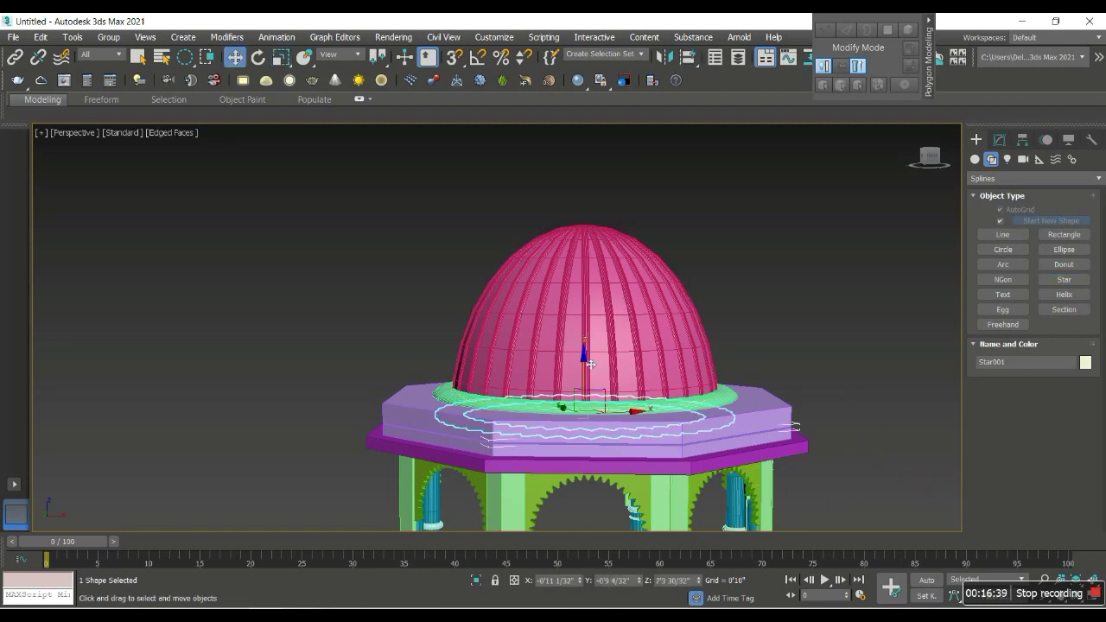
pyautogui.moveTo(586, 382); pyautogui.dragTo(630, 197)
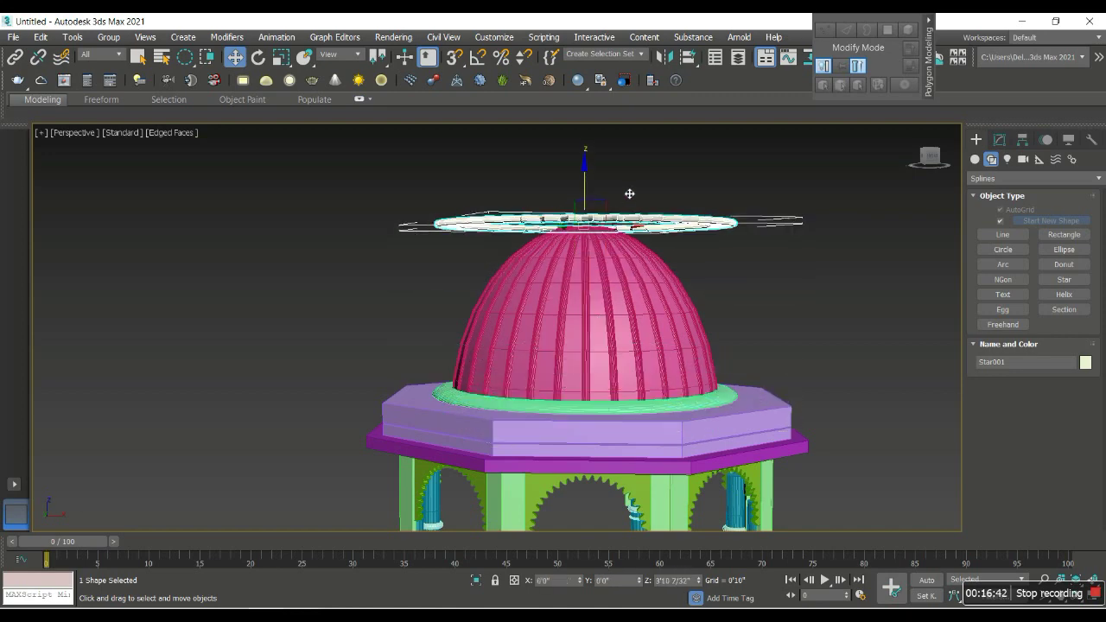
# Step: Set the star to 25 points with Fillet Radius 1 of 0'1 17/32" for rounded tips
pyautogui.click(1000, 141)
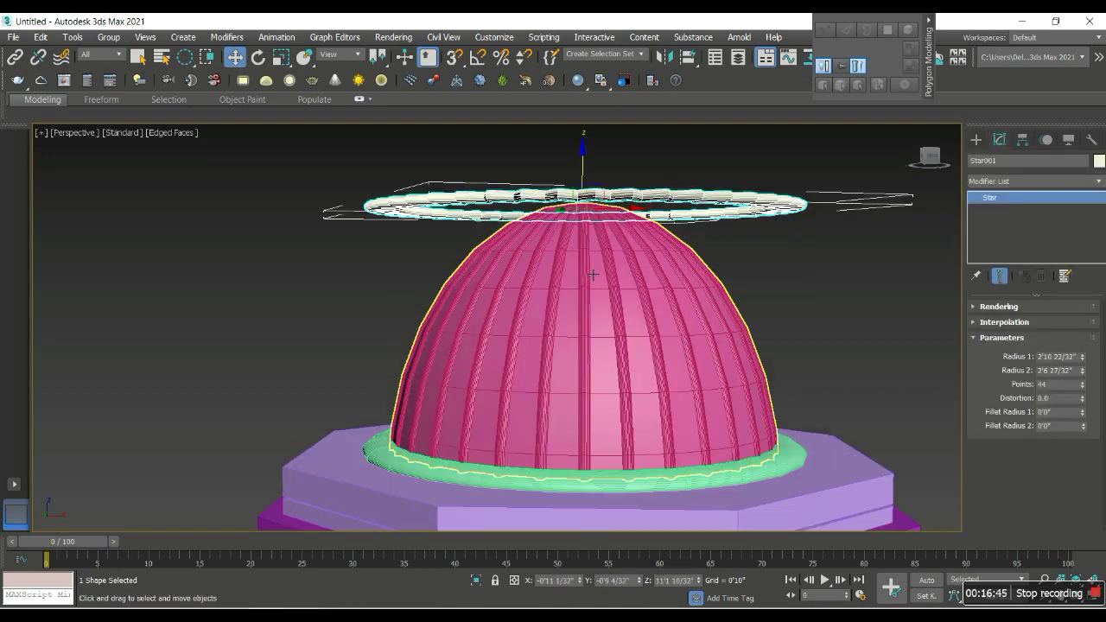
pyautogui.keyDown('alt'); pyautogui.moveTo(562, 369); pyautogui.dragTo(880, 354, button='middle'); pyautogui.keyUp('alt')
pyautogui.scroll(3, 879, 354)
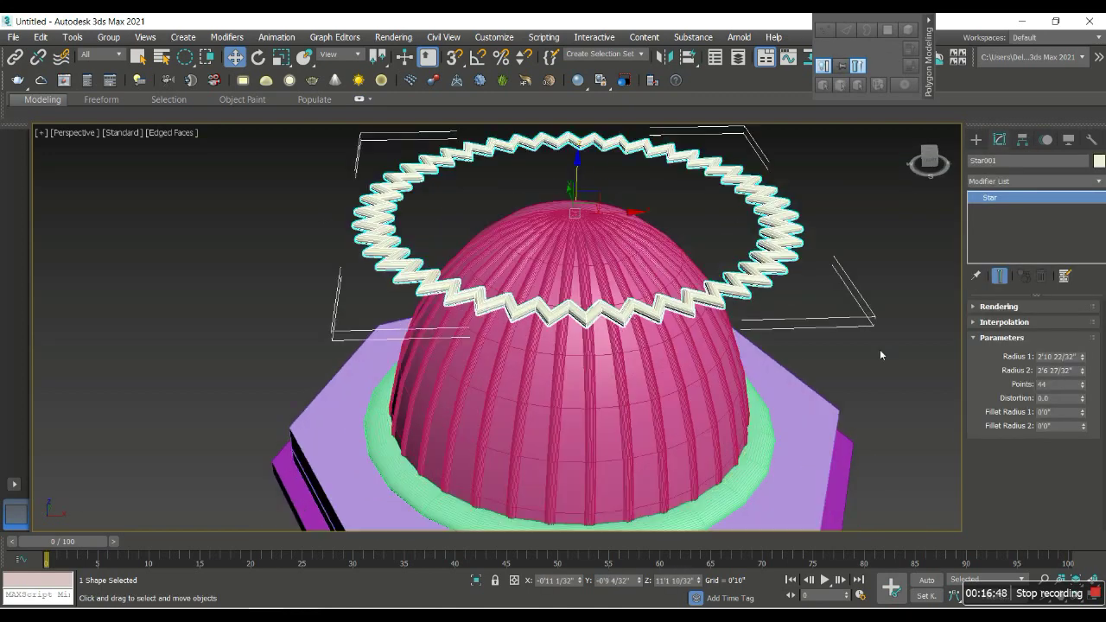
pyautogui.moveTo(1082, 385)
pyautogui.mouseDown()
pyautogui.moveTo(1083, 406)
pyautogui.moveTo(1087, 329)
pyautogui.moveTo(1089, 410)
pyautogui.mouseUp()
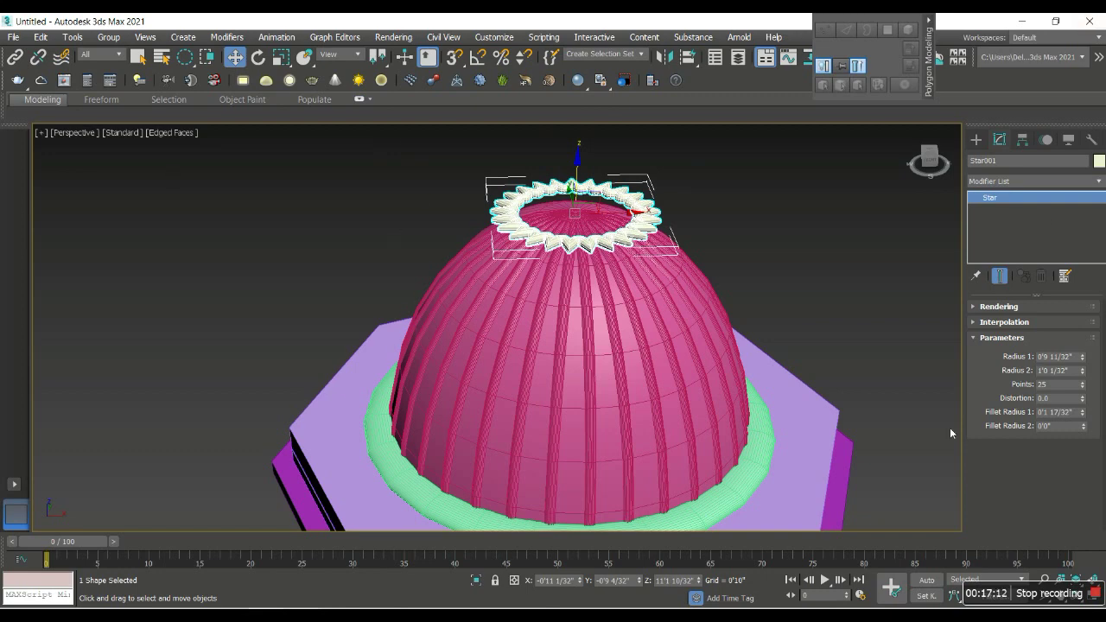
# Step: Add an Extrude modifier and a flaring Taper modifier to the star ring
pyautogui.press('z')
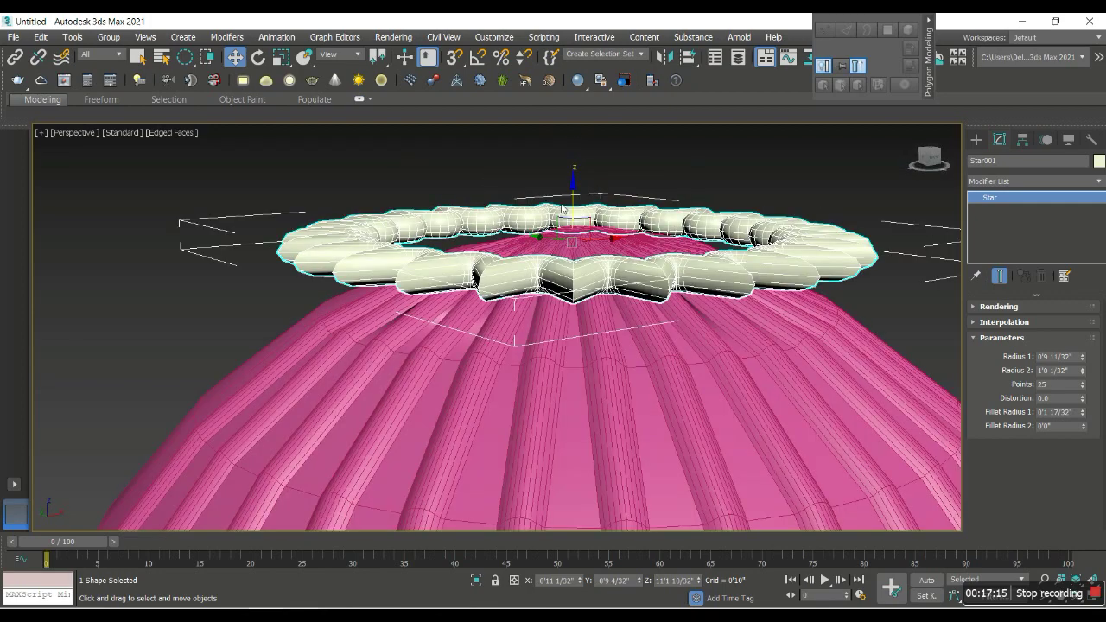
pyautogui.click(1003, 180)
pyautogui.press('e')
pyautogui.click(1008, 200)
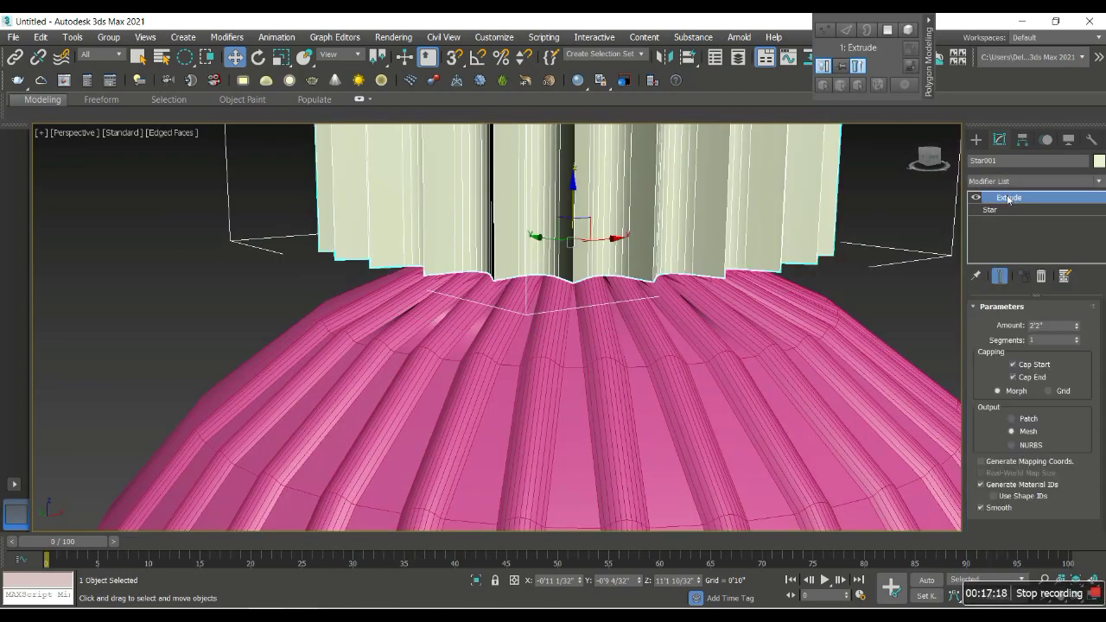
pyautogui.moveTo(1076, 327); pyautogui.dragTo(1075, 360)
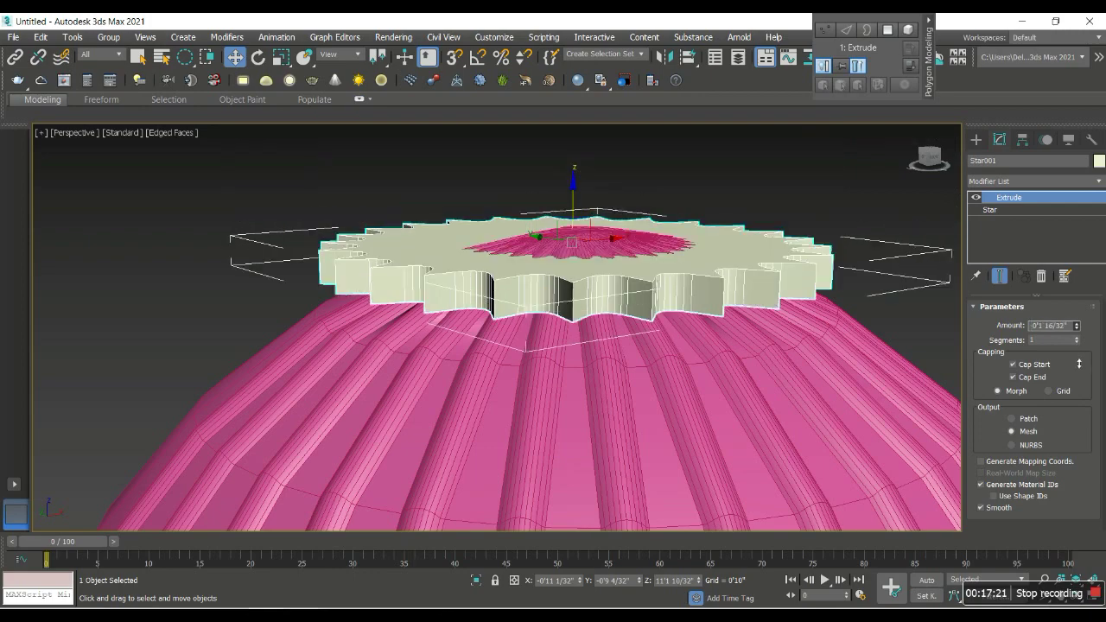
pyautogui.click(1019, 181)
pyautogui.press('t')
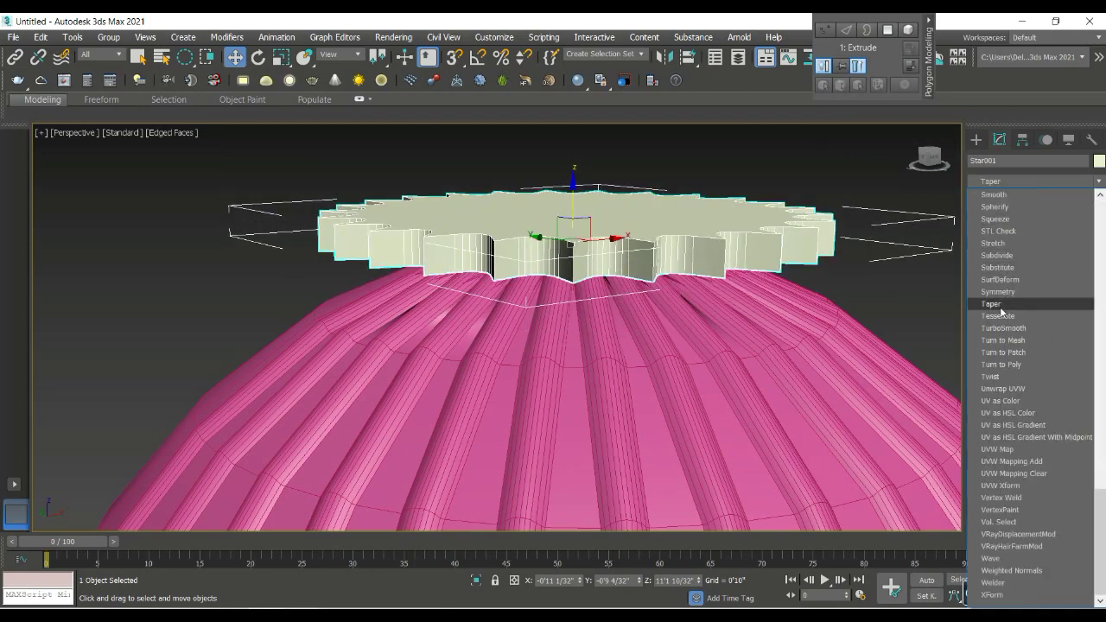
pyautogui.click(1006, 304)
pyautogui.moveTo(1072, 339); pyautogui.dragTo(1070, 312)
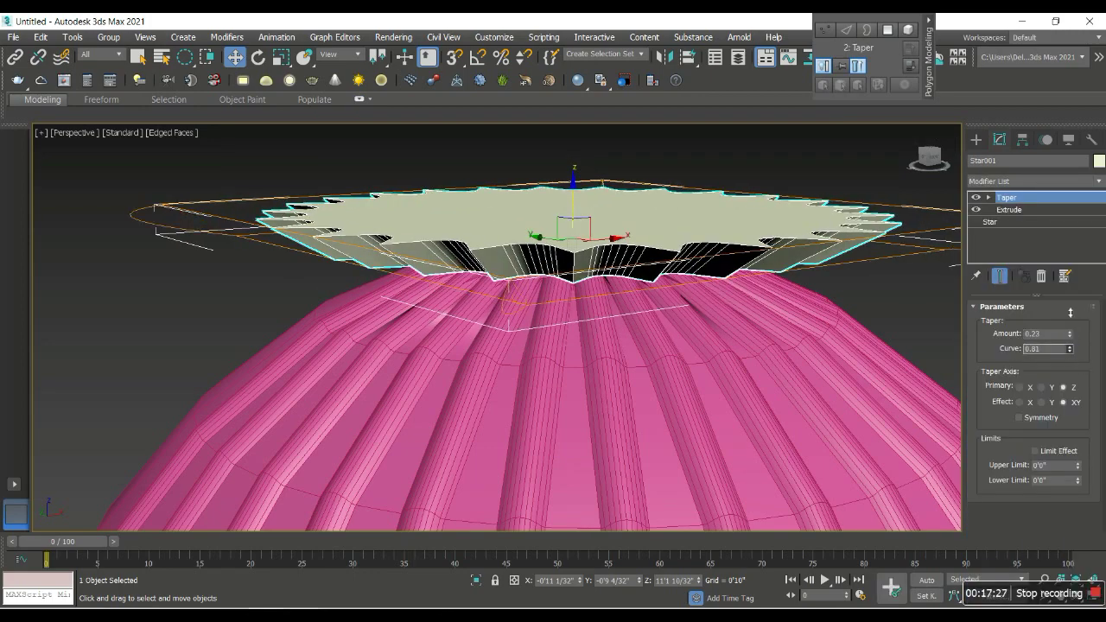
# Step: Lower the Taper Curve to 0.49 and scale the star ring down to about 72%
pyautogui.click(1019, 209)
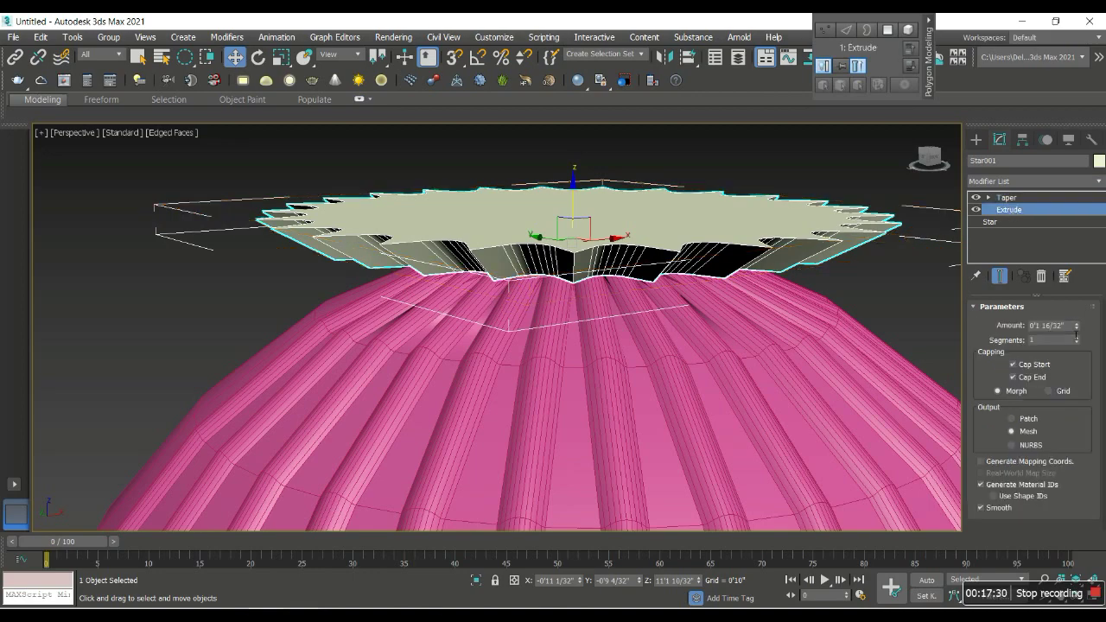
pyautogui.click(1007, 197)
pyautogui.moveTo(1070, 348); pyautogui.dragTo(1070, 367)
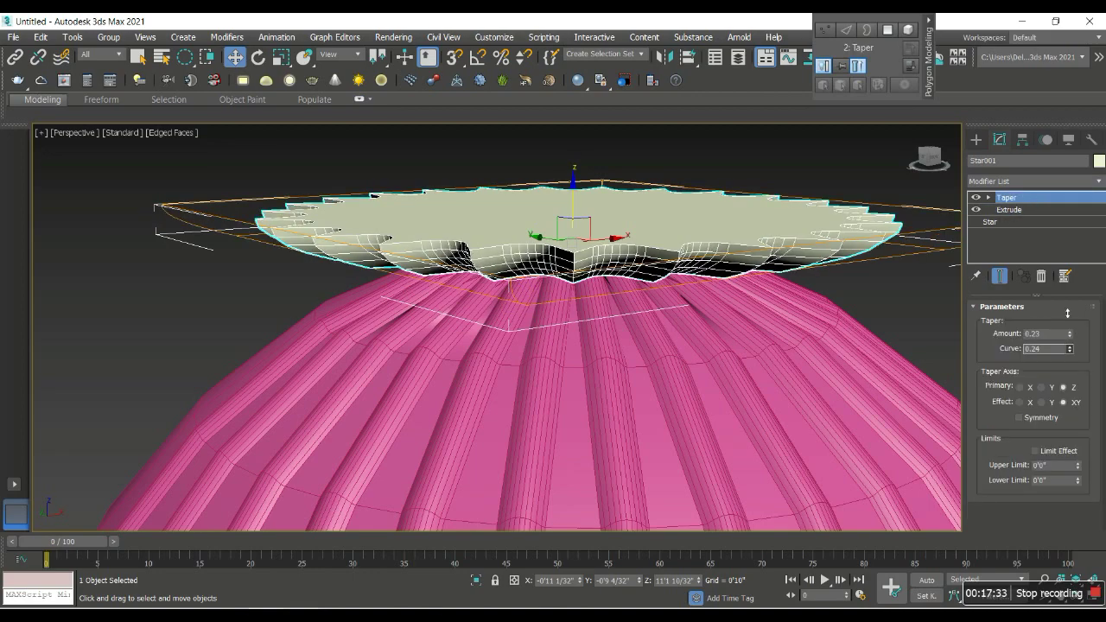
pyautogui.scroll(-2, 702, 318)
pyautogui.keyDown('alt'); pyautogui.moveTo(702, 317); pyautogui.dragTo(646, 292, button='middle'); pyautogui.keyUp('alt')
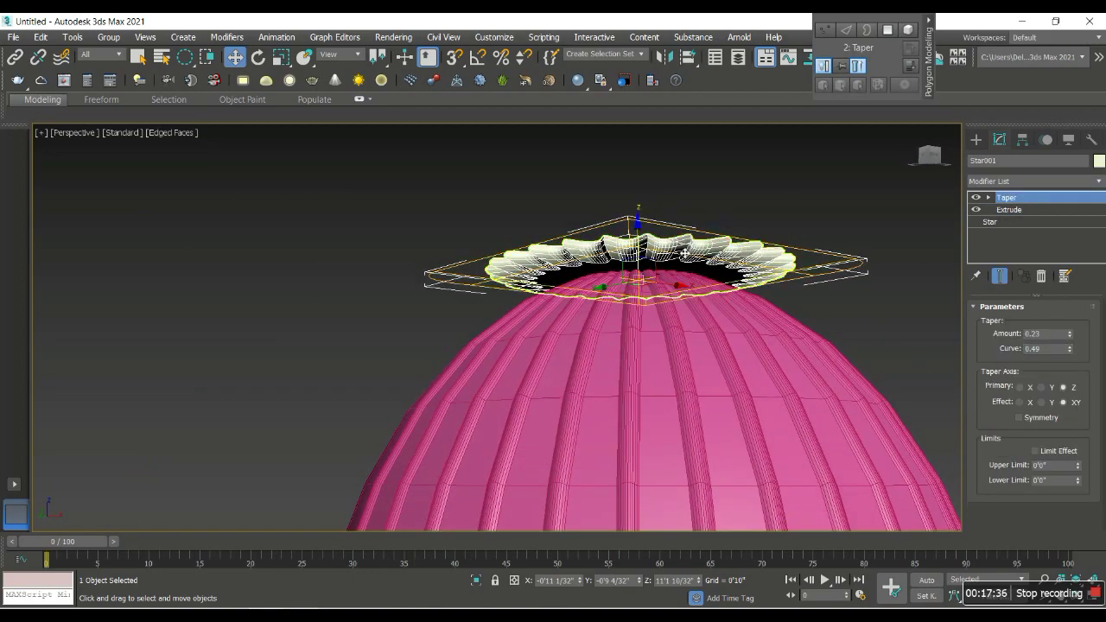
pyautogui.press('r')
pyautogui.moveTo(646, 292); pyautogui.dragTo(644, 322)
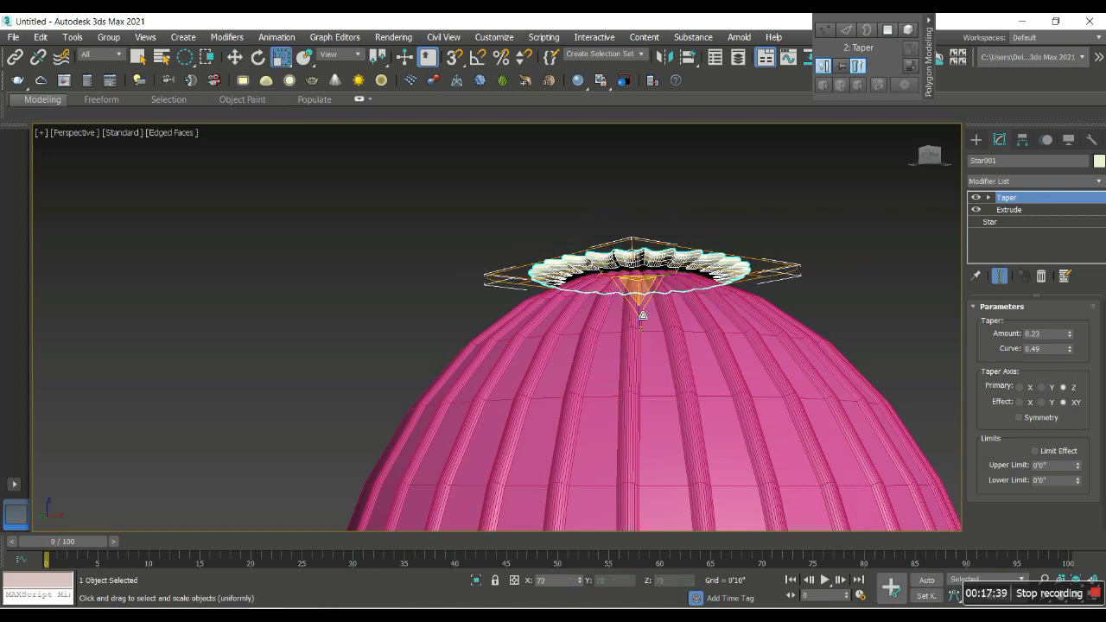
# Step: Raise the star's Extrude Amount to 0'6"
pyautogui.click(1008, 209)
pyautogui.moveTo(1073, 327); pyautogui.dragTo(1073, 339)
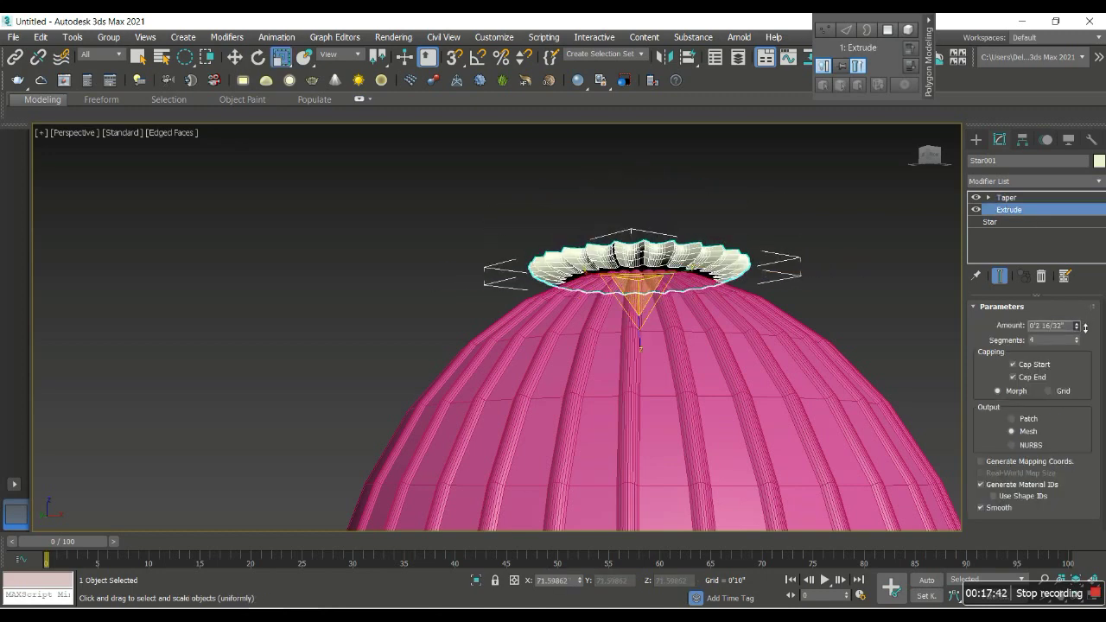
pyautogui.scroll(-2, 587, 280)
pyautogui.hotkey('alt', 'Tab')
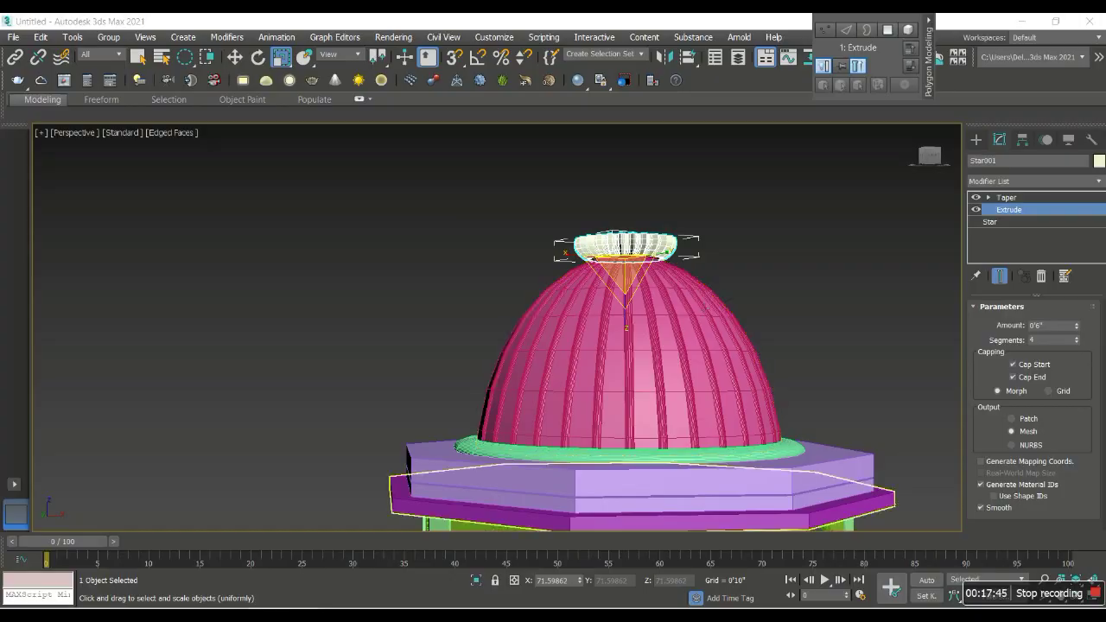
pyautogui.hotkey('alt', 'Tab')
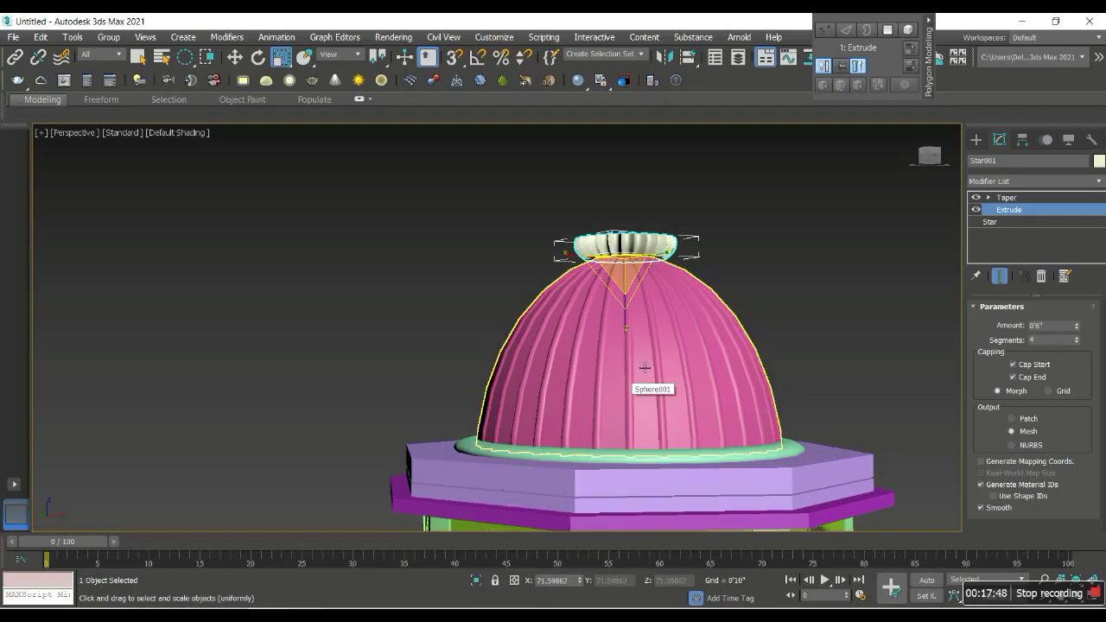
# Step: Nudge the star ornament slightly lower on the dome
pyautogui.click(664, 260)
pyautogui.scroll(3, 664, 260)
pyautogui.press('w')
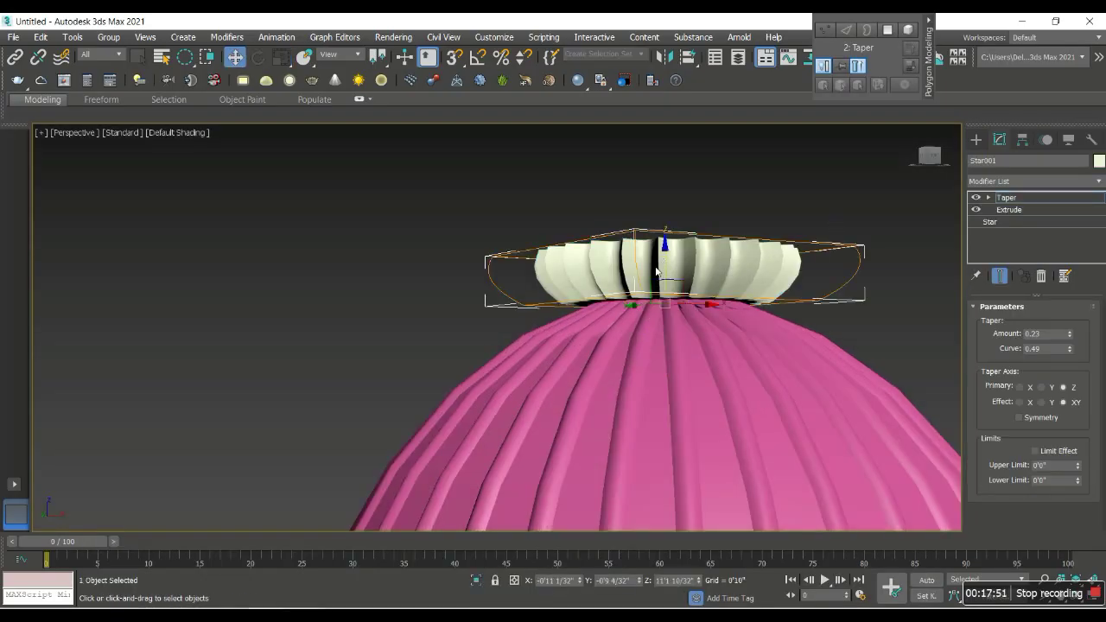
pyautogui.moveTo(656, 272); pyautogui.dragTo(657, 274)
# Step: Round the star's points with Fillet Radius 2 and slightly adjust its outer radius
pyautogui.click(990, 222)
pyautogui.moveTo(1084, 426); pyautogui.dragTo(1083, 414)
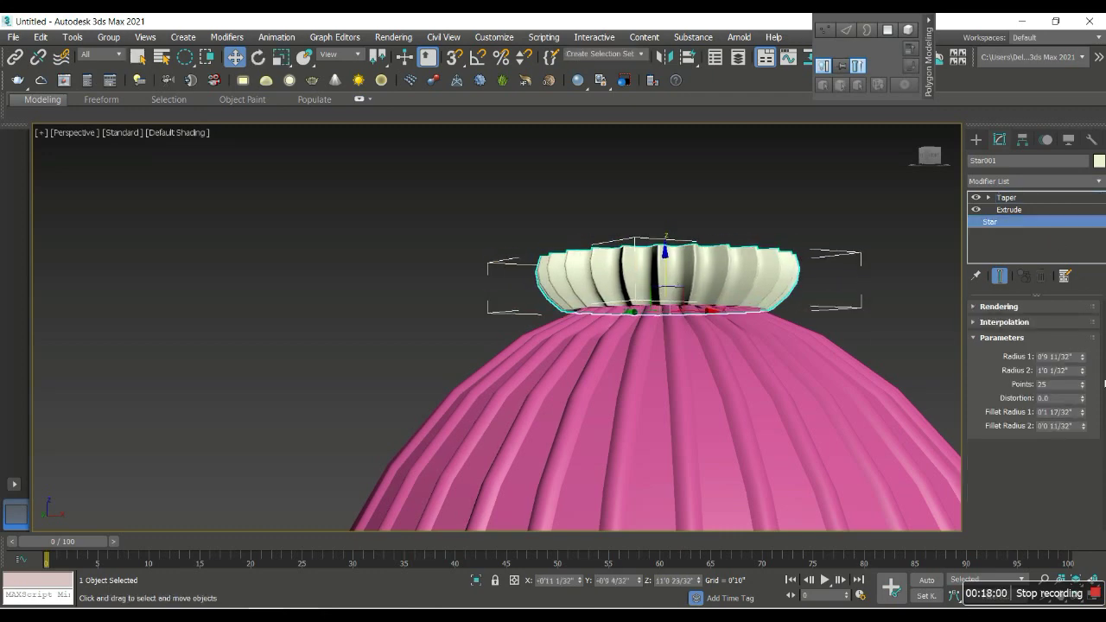
pyautogui.moveTo(1086, 363); pyautogui.dragTo(1085, 350)
pyautogui.click(859, 261)
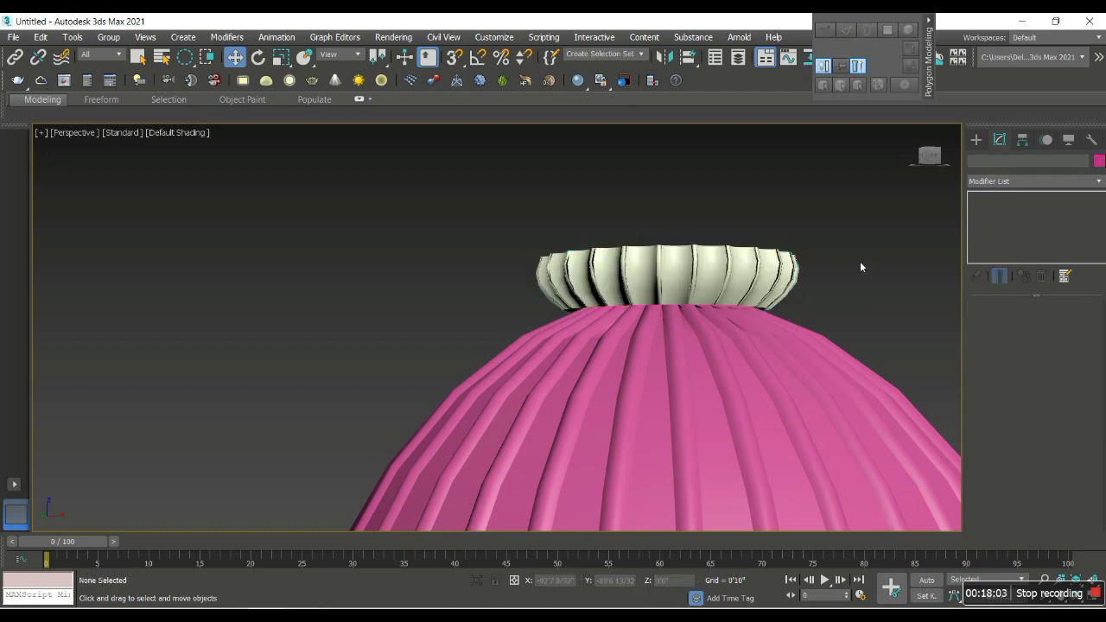
# Step: Create a cone standard primitive beside the gazebo
pyautogui.keyDown('alt'); pyautogui.moveTo(717, 301); pyautogui.dragTo(777, 357, button='middle'); pyautogui.keyUp('alt')
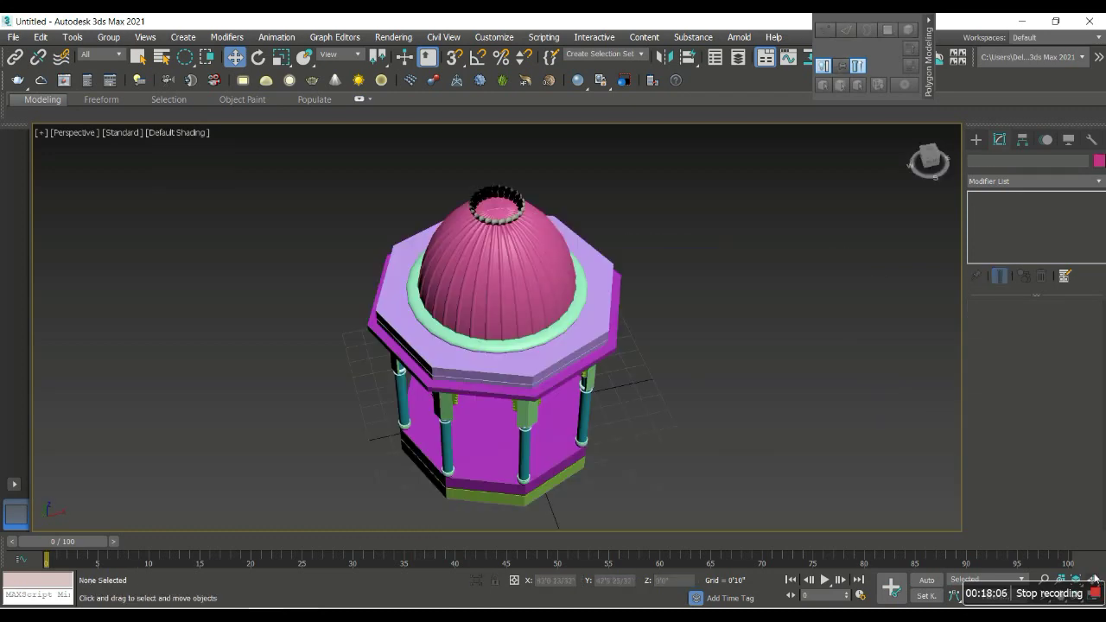
pyautogui.keyDown('alt'); pyautogui.moveTo(549, 275); pyautogui.dragTo(552, 233, button='middle'); pyautogui.keyUp('alt')
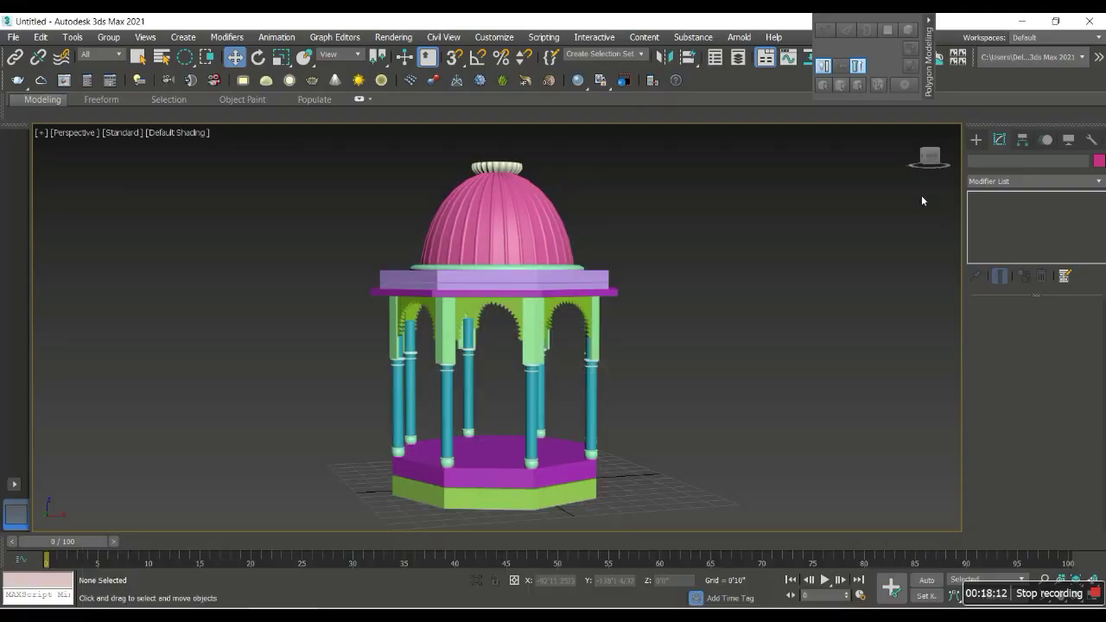
pyautogui.click(977, 140)
pyautogui.click(975, 159)
pyautogui.click(1062, 222)
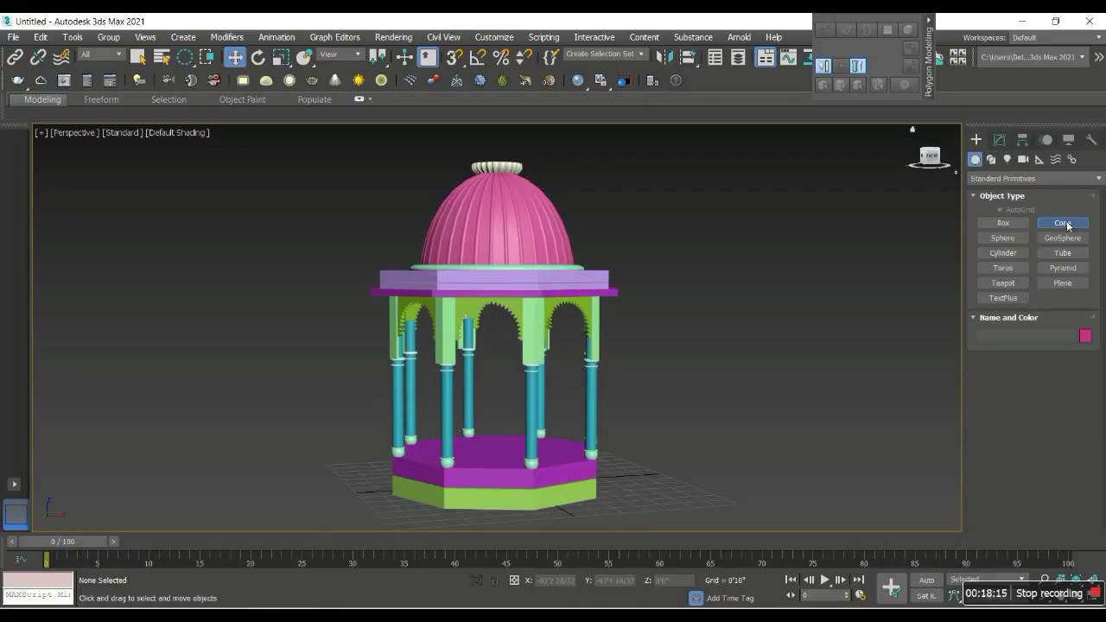
pyautogui.moveTo(696, 482); pyautogui.dragTo(762, 475)
pyautogui.click(757, 425)
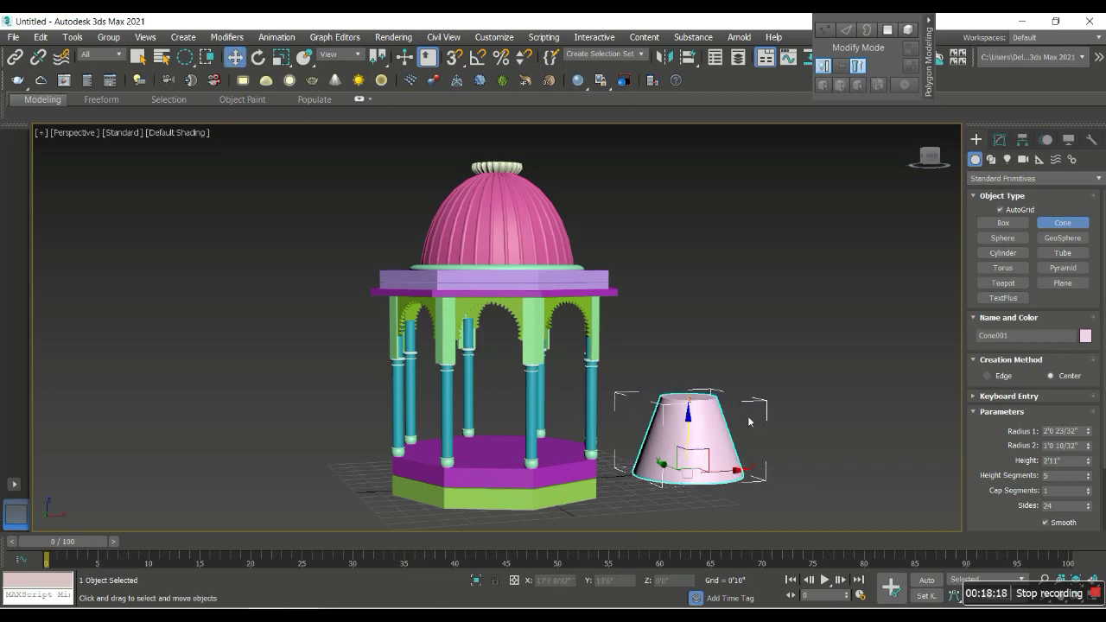
pyautogui.click(752, 471)
# Step: Align the cone centred on top of the dome and narrow Radius 1 to 0'7 21/32"
pyautogui.hotkey('alt', 'a')
pyautogui.click(535, 210)
pyautogui.scroll(2, 528, 216)
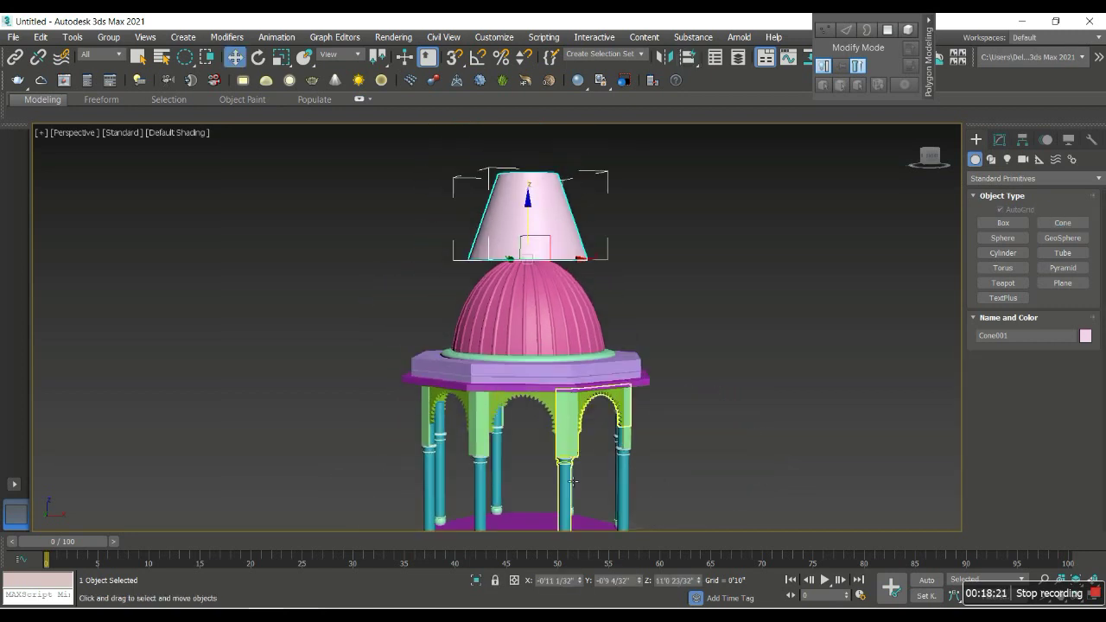
pyautogui.click(999, 139)
pyautogui.moveTo(1091, 327)
pyautogui.mouseDown()
pyautogui.moveTo(1089, 372)
pyautogui.moveTo(1101, 385)
pyautogui.moveTo(1089, 397)
pyautogui.mouseUp()
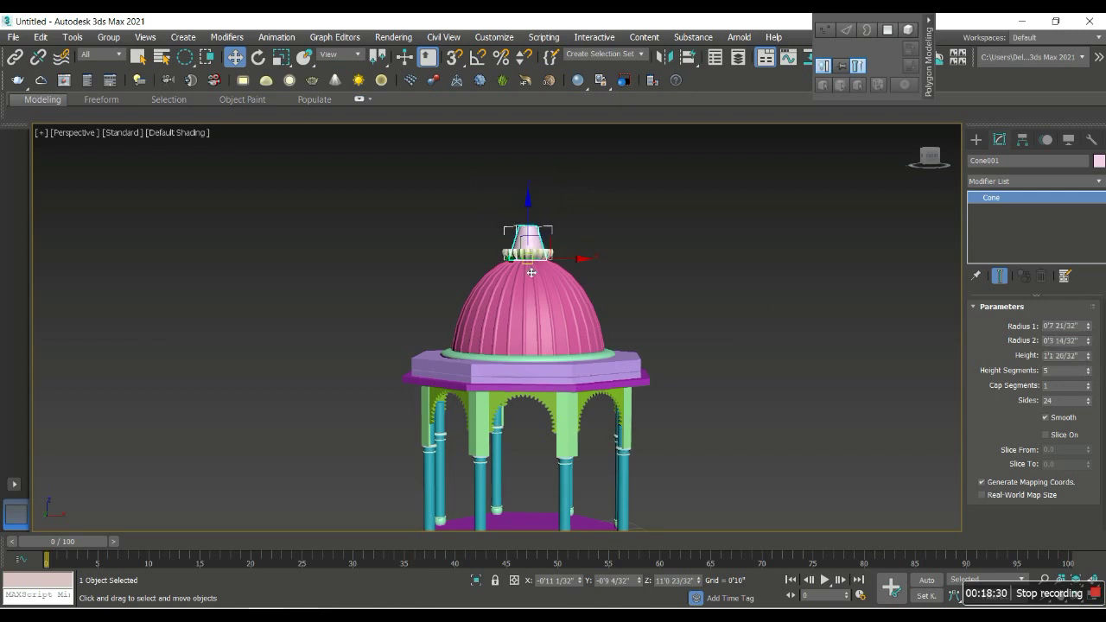
# Step: Zoom in on the cone and ring and turn on edged faces with F4
pyautogui.press('z')
pyautogui.hotkey('alt', 'Tab')
pyautogui.hotkey('alt', 'Tab')
pyautogui.scroll(-3, 506, 387)
pyautogui.scroll(-2, 499, 408)
pyautogui.scroll(2, 498, 409)
pyautogui.press('F4')
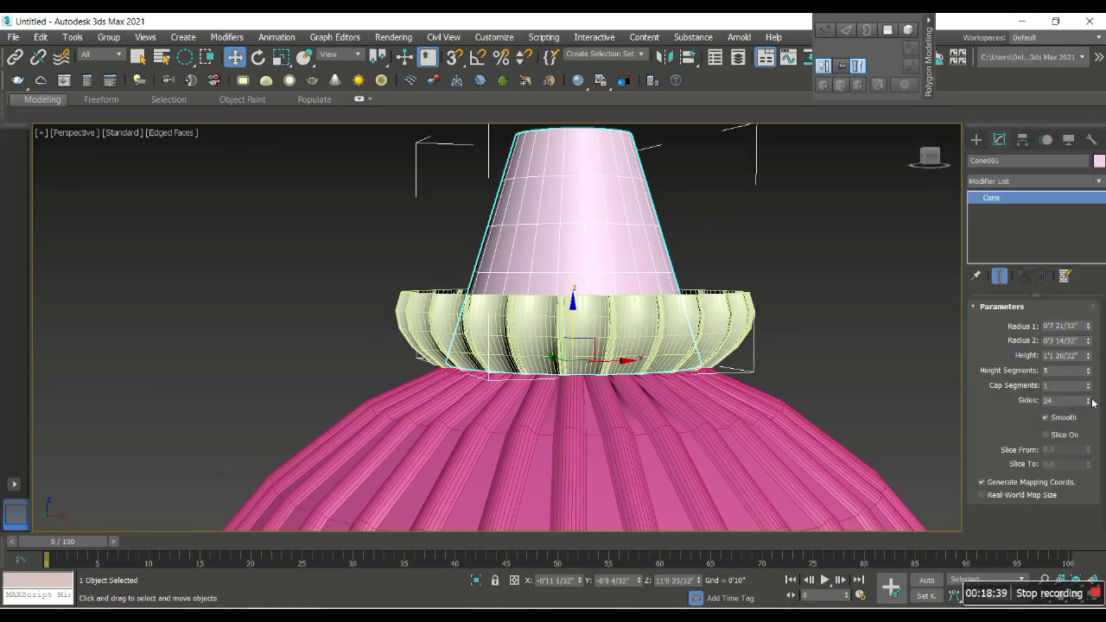
# Step: Add an Edit Poly modifier to Cone001 and switch to edge level
pyautogui.click(1018, 181)
pyautogui.write('esh')
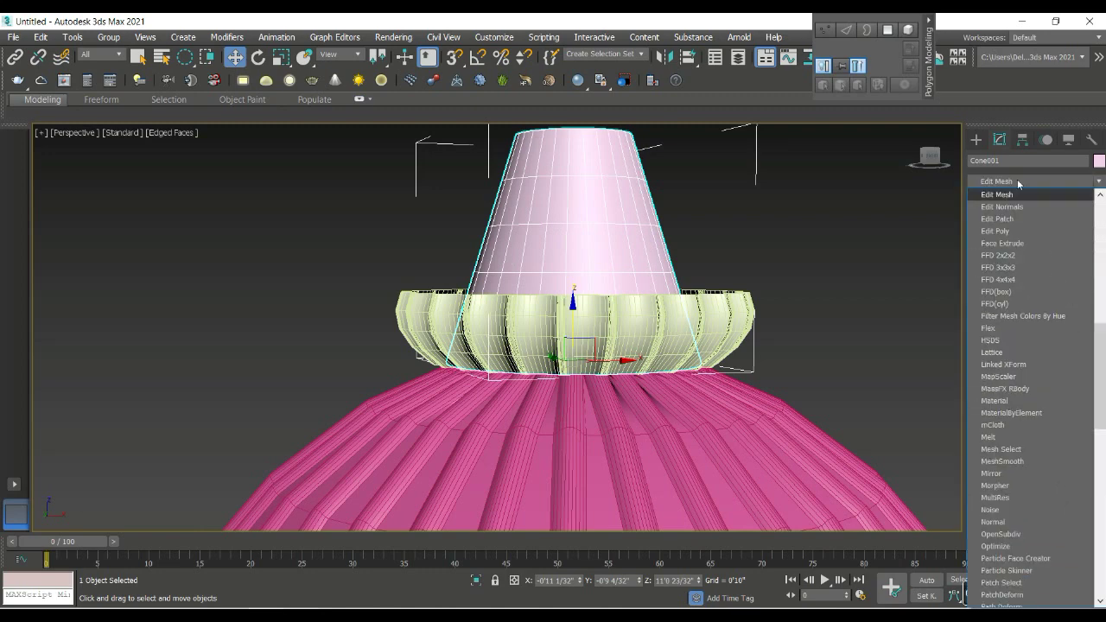
pyautogui.click(995, 230)
pyautogui.press('2')
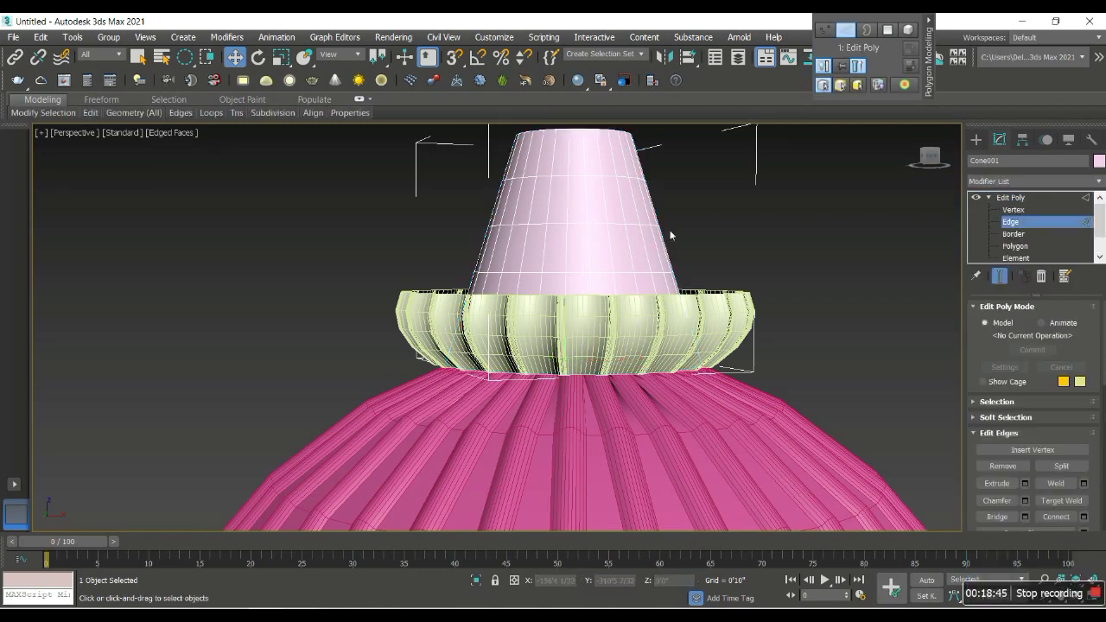
# Step: Select several vertical edge loops running down the cone
pyautogui.click(590, 215)
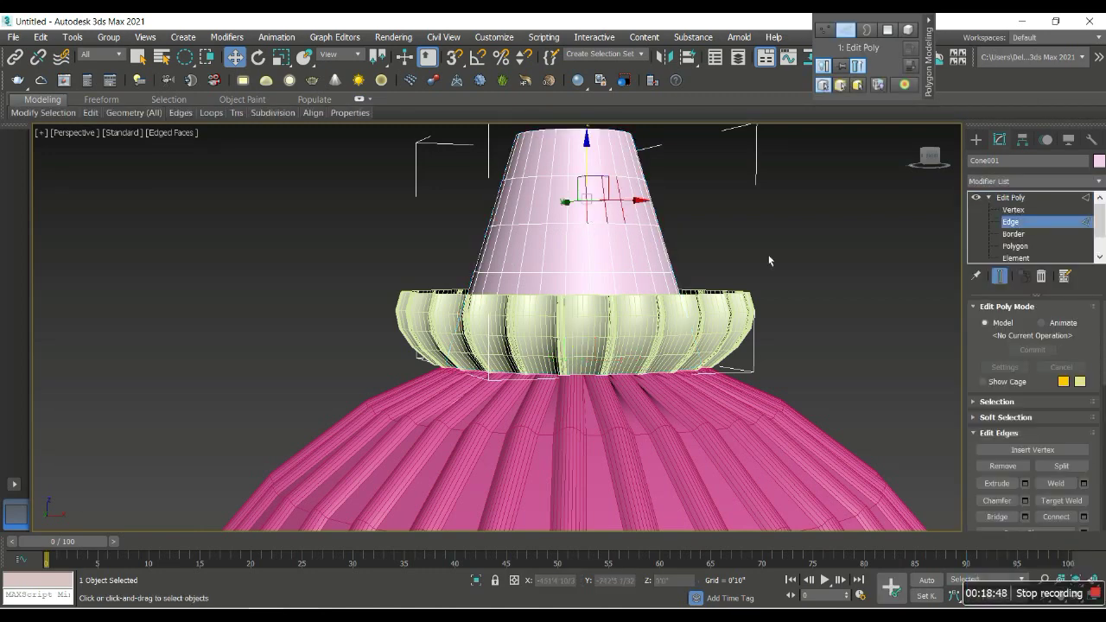
pyautogui.scroll(-3, 1047, 391)
pyautogui.click(997, 323)
pyautogui.click(1056, 430)
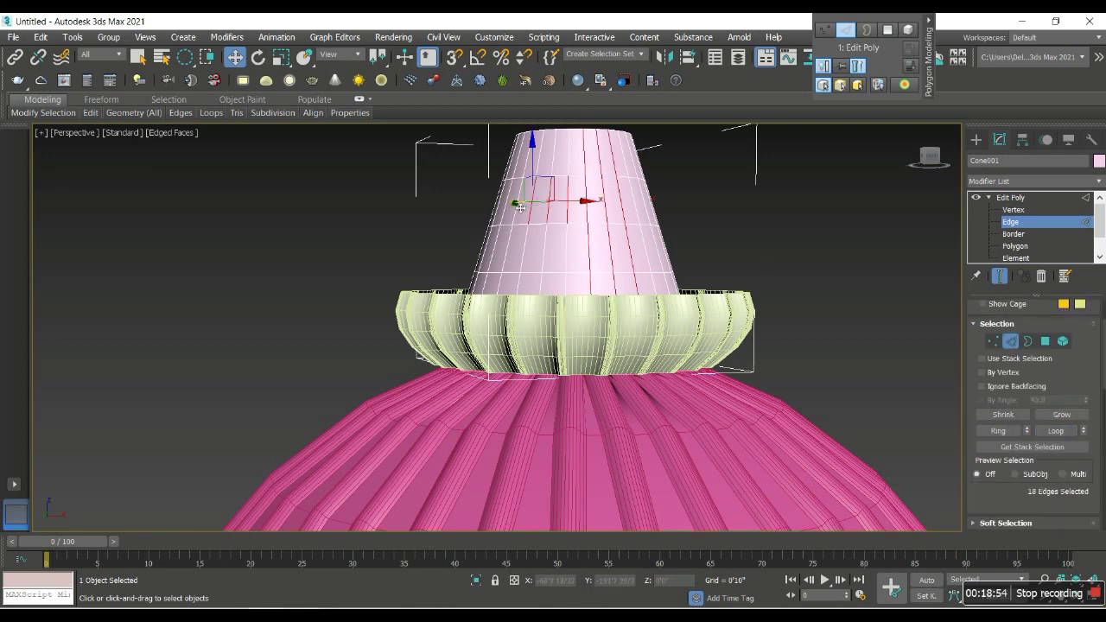
pyautogui.keyDown('ctrl'); pyautogui.doubleClick(498, 253); pyautogui.keyUp('ctrl')
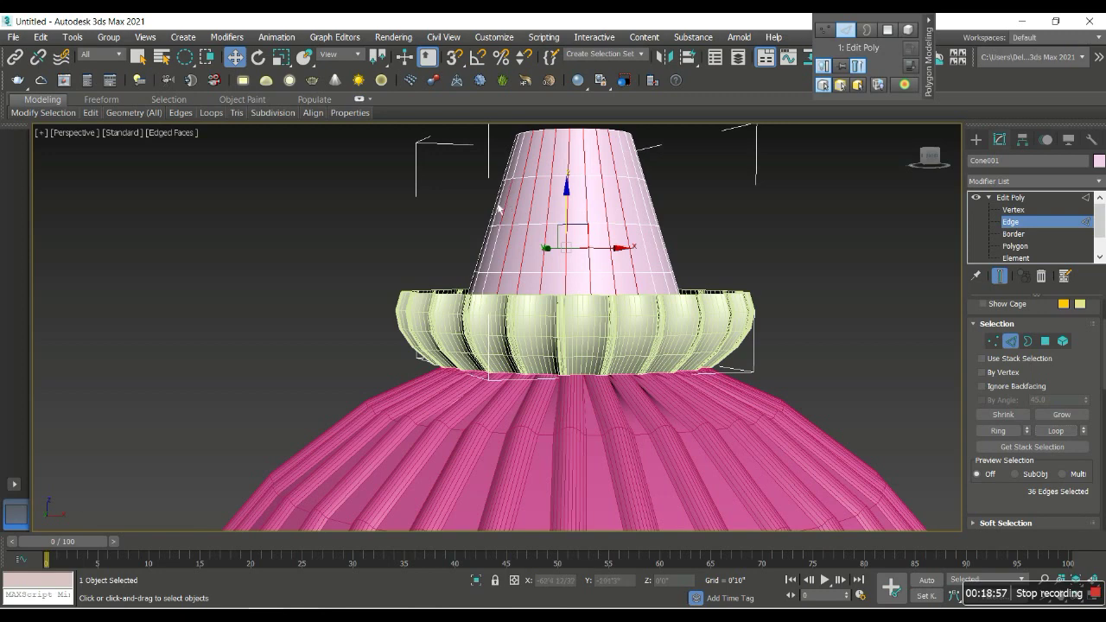
pyautogui.keyDown('ctrl'); pyautogui.click(673, 258); pyautogui.keyUp('ctrl')
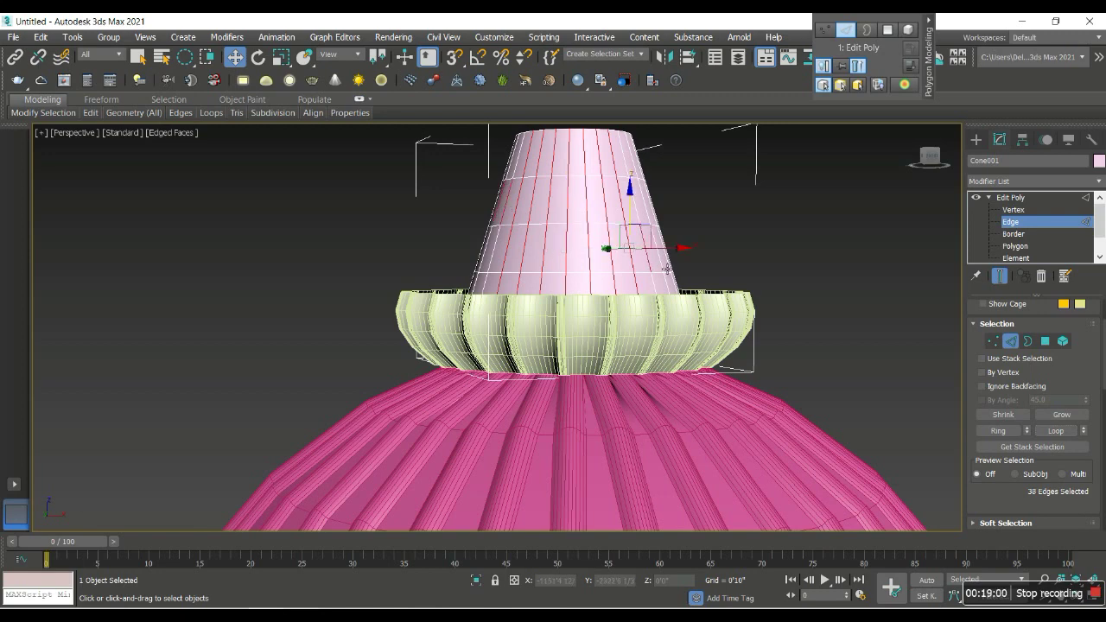
pyautogui.click(1037, 432)
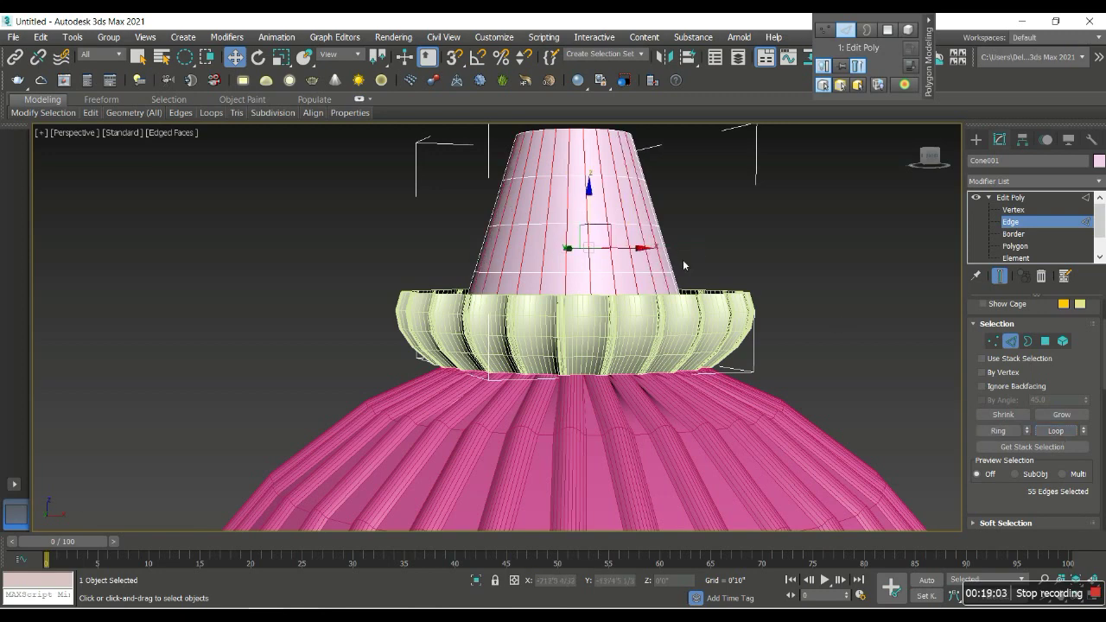
# Step: Add more cone edges, grow the selection to 65 edges, and open the Extrude settings
pyautogui.keyDown('alt'); pyautogui.moveTo(582, 309); pyautogui.dragTo(680, 339, button='middle'); pyautogui.keyUp('alt')
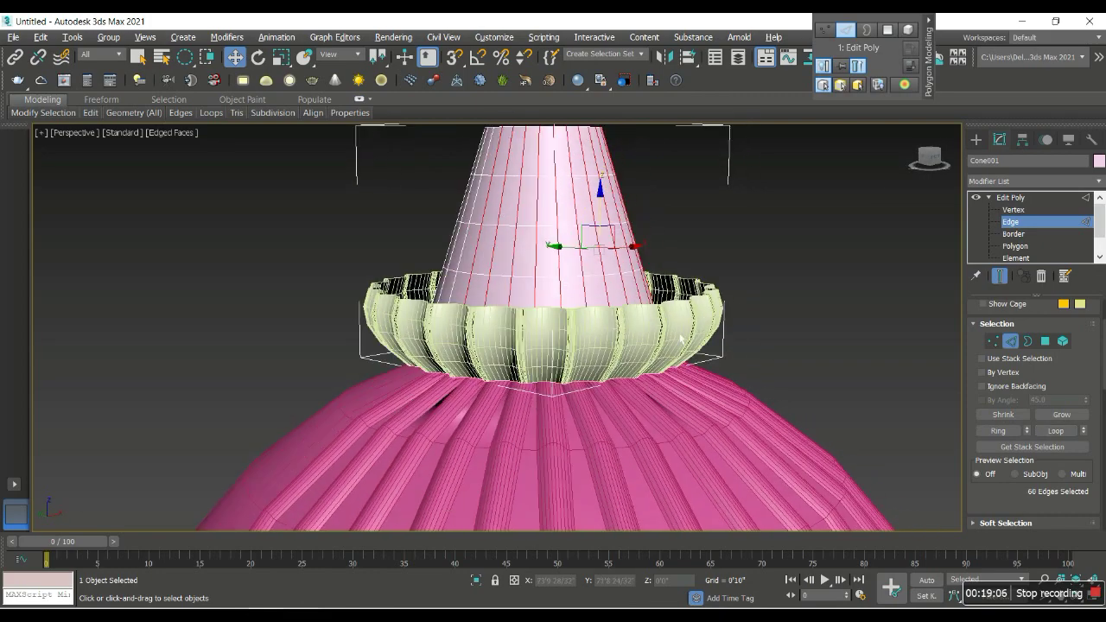
pyautogui.keyDown('ctrl'); pyautogui.click(463, 266); pyautogui.keyUp('ctrl')
pyautogui.scroll(3, 475, 259)
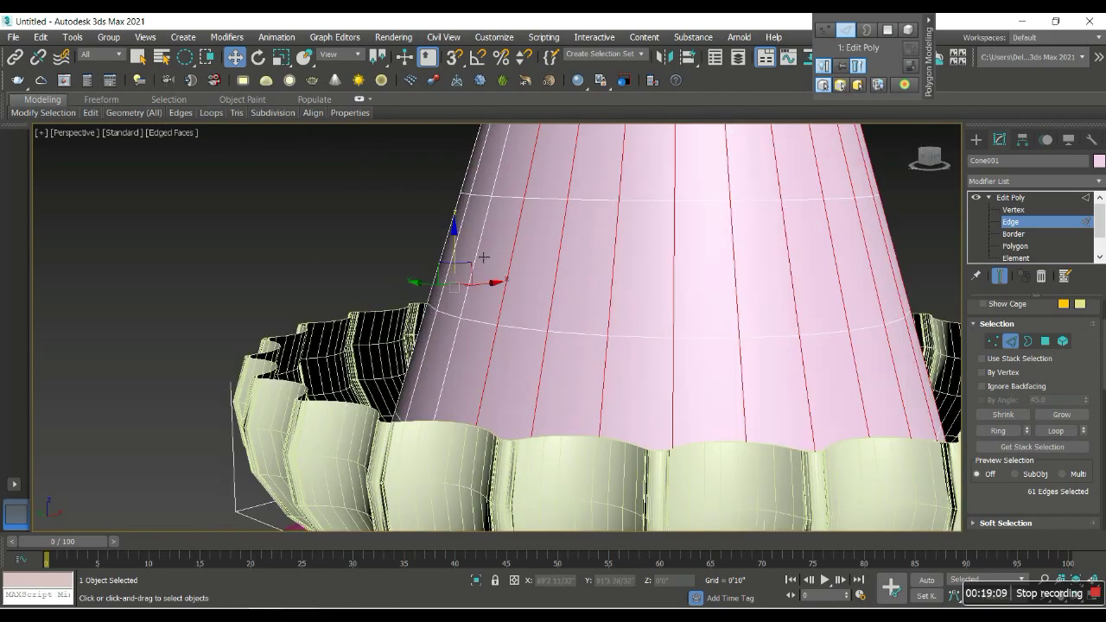
pyautogui.keyDown('ctrl'); pyautogui.click(484, 257); pyautogui.keyUp('ctrl')
pyautogui.scroll(-5, 657, 311)
pyautogui.keyDown('ctrl'); pyautogui.click(648, 307); pyautogui.keyUp('ctrl')
pyautogui.keyDown('ctrl'); pyautogui.click(659, 309); pyautogui.keyUp('ctrl')
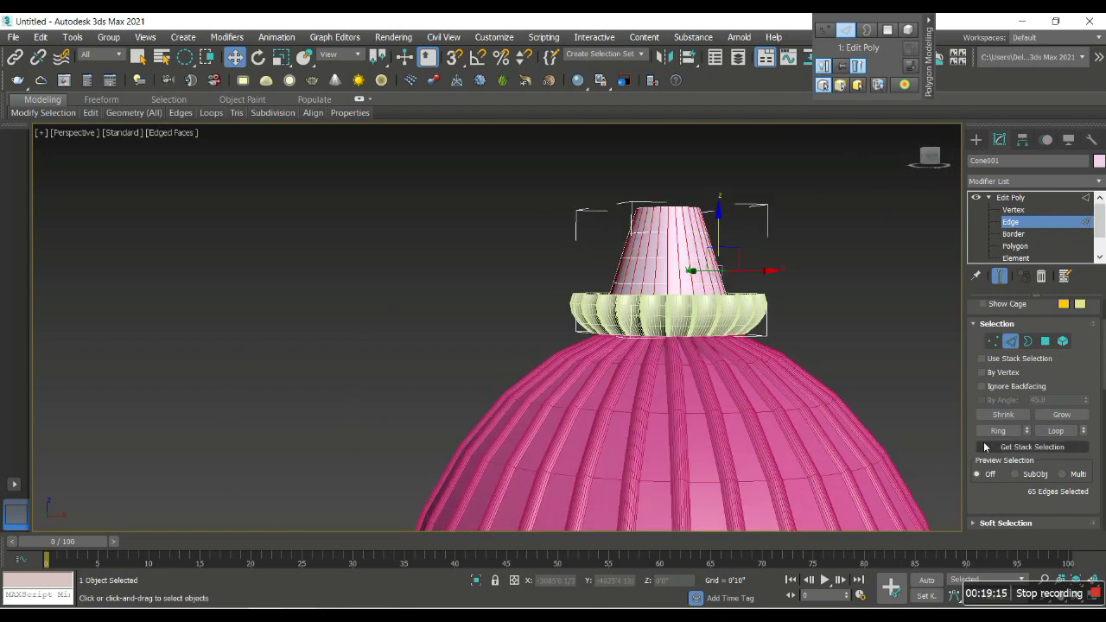
pyautogui.click(984, 326)
pyautogui.click(996, 404)
pyautogui.scroll(2, 676, 276)
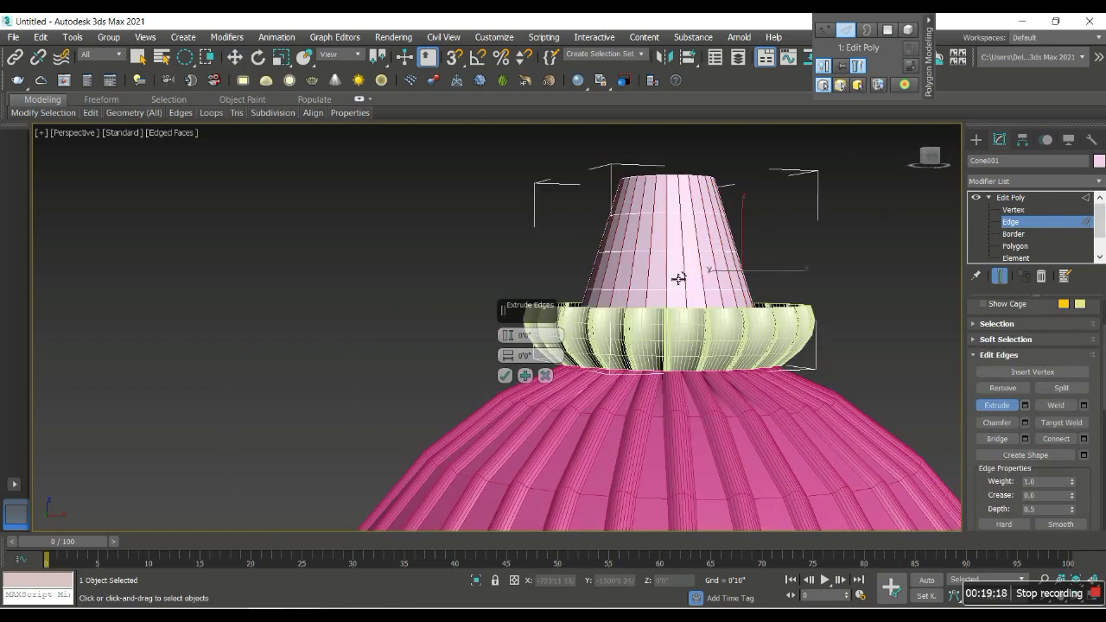
# Step: Extrude the selected edges with Height 0'0 16/32"
pyautogui.scroll(3, 676, 276)
pyautogui.moveTo(507, 336)
pyautogui.mouseDown()
pyautogui.moveTo(506, 324)
pyautogui.moveTo(508, 355)
pyautogui.mouseUp()
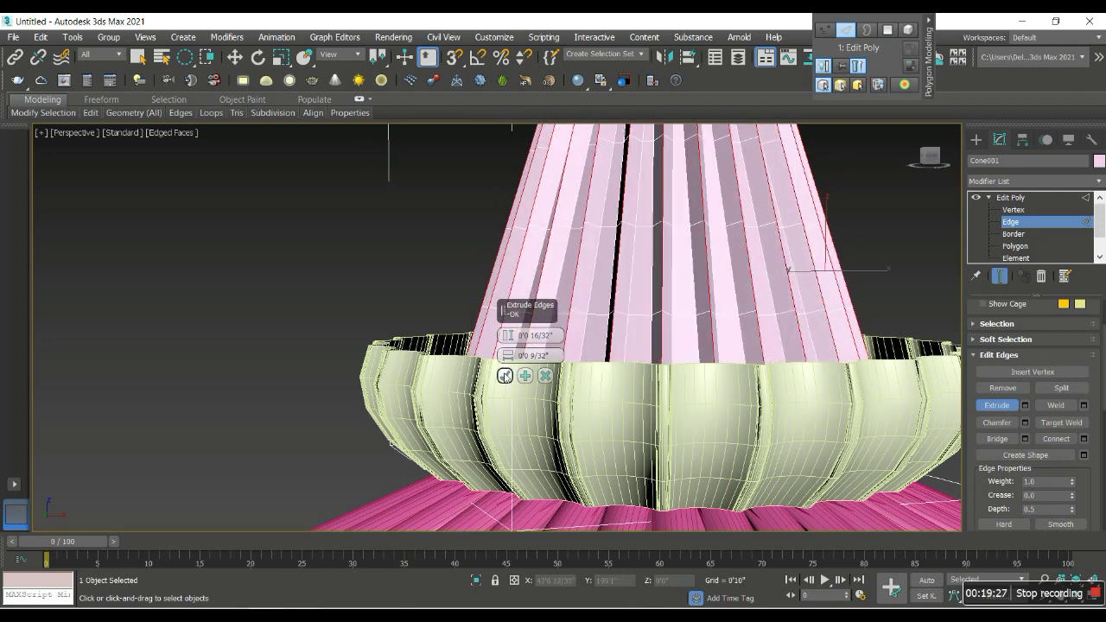
pyautogui.click(505, 375)
# Step: Chamfer the extruded edges with 6 segments and hide edged faces
pyautogui.click(1024, 422)
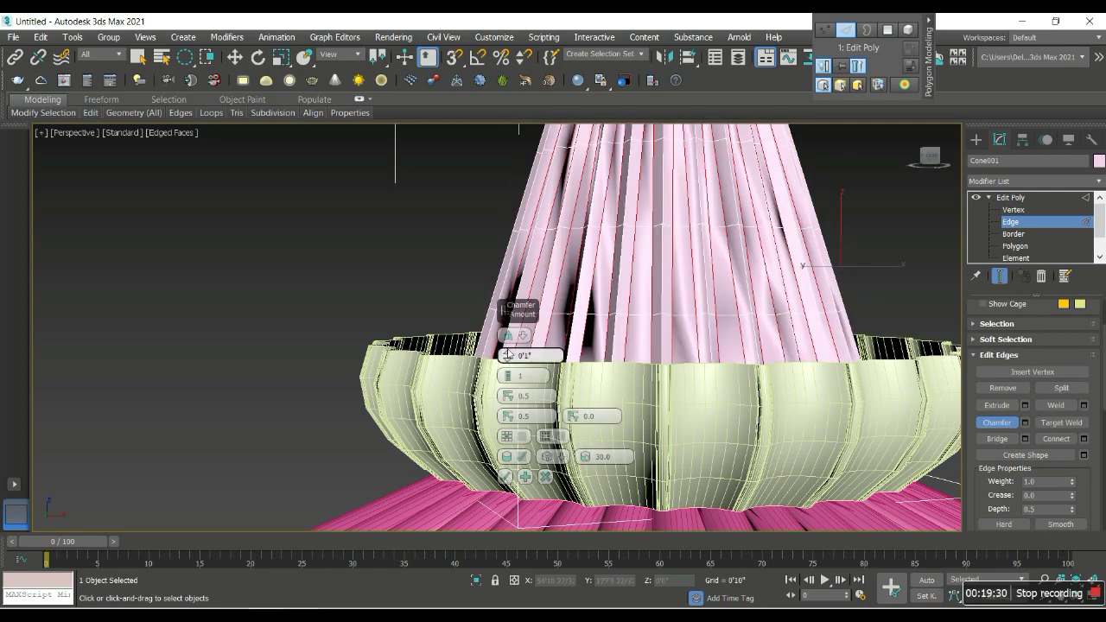
pyautogui.moveTo(507, 375); pyautogui.dragTo(507, 380)
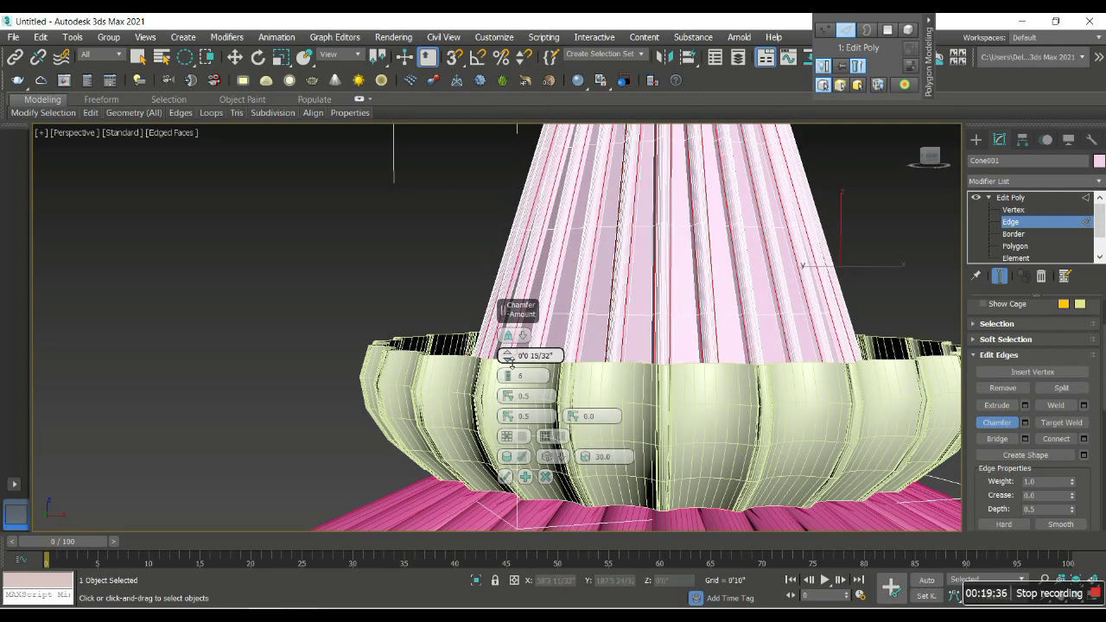
pyautogui.click(505, 476)
pyautogui.click(1011, 196)
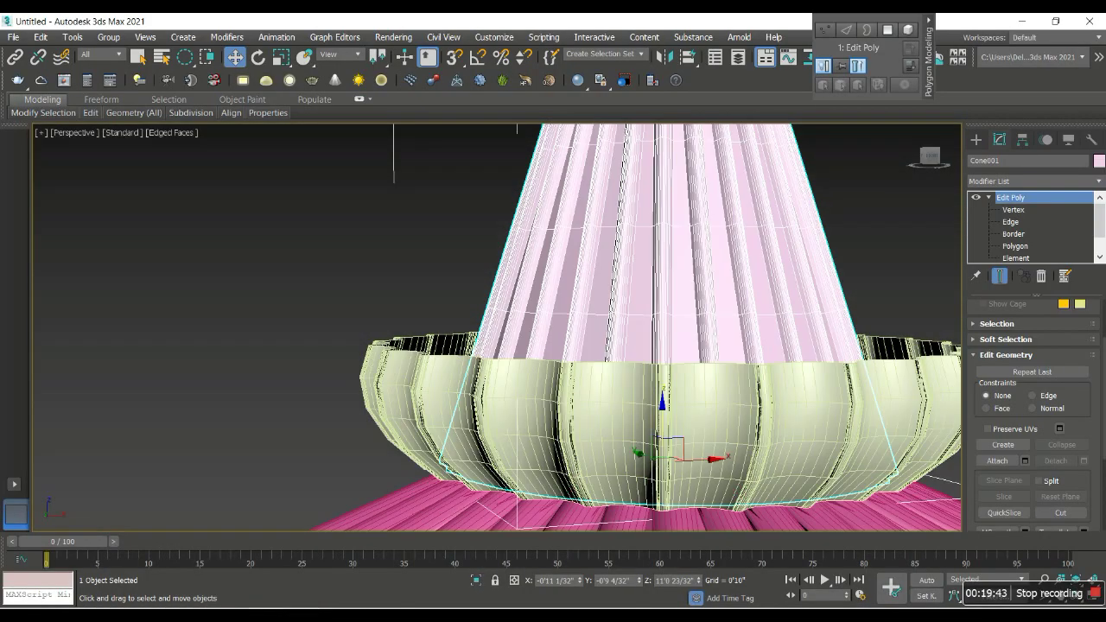
pyautogui.press('F4')
# Step: Return to the Create panel's Standard Primitives list
pyautogui.click(975, 140)
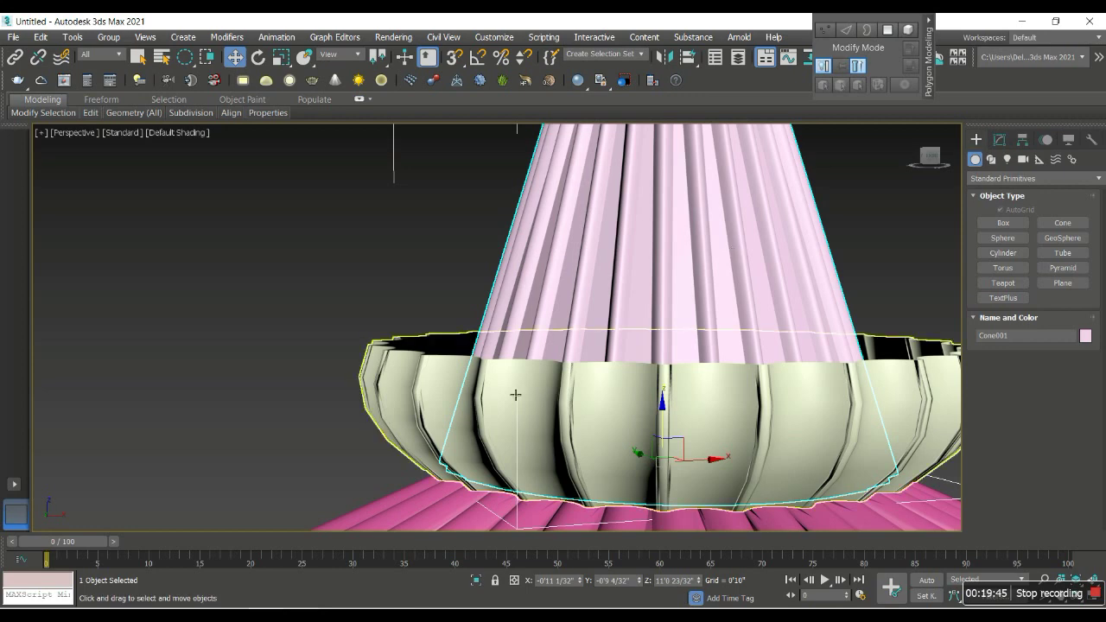
pyautogui.click(990, 159)
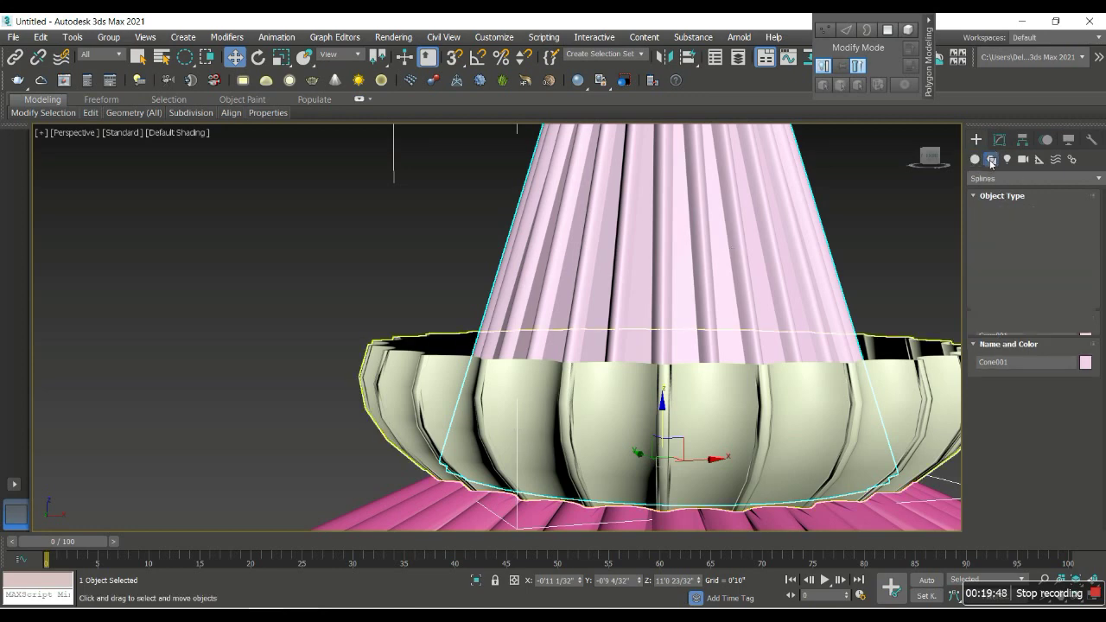
pyautogui.click(1002, 249)
pyautogui.scroll(-4, 653, 331)
pyautogui.click(975, 158)
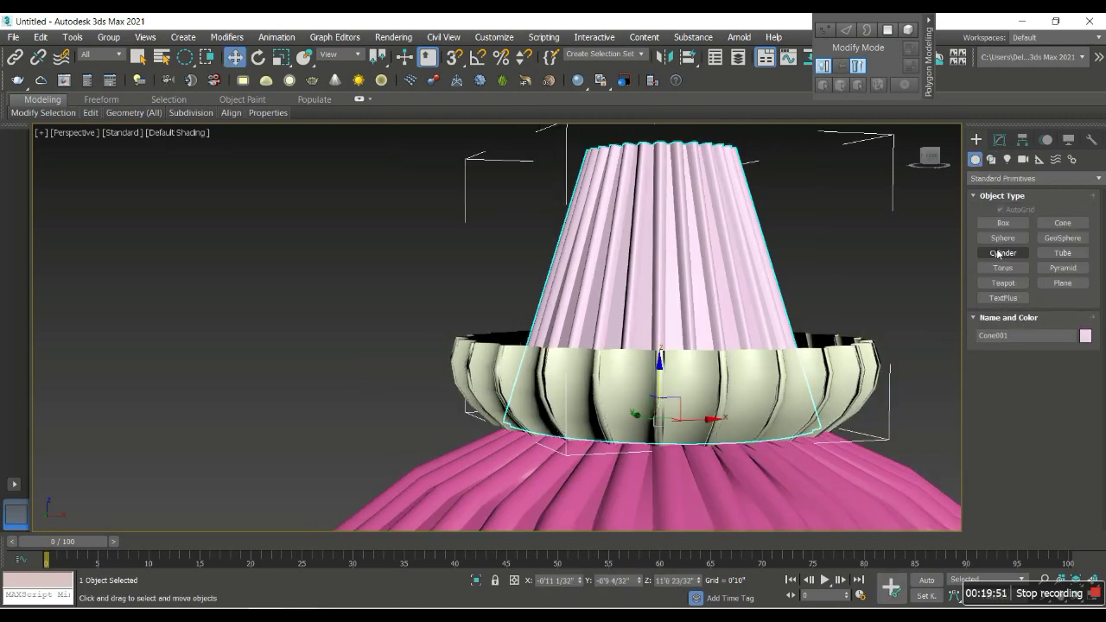
# Step: Create a torus in Top view, centre it on the dome, and lift it above the cone
pyautogui.click(1002, 268)
pyautogui.press('t')
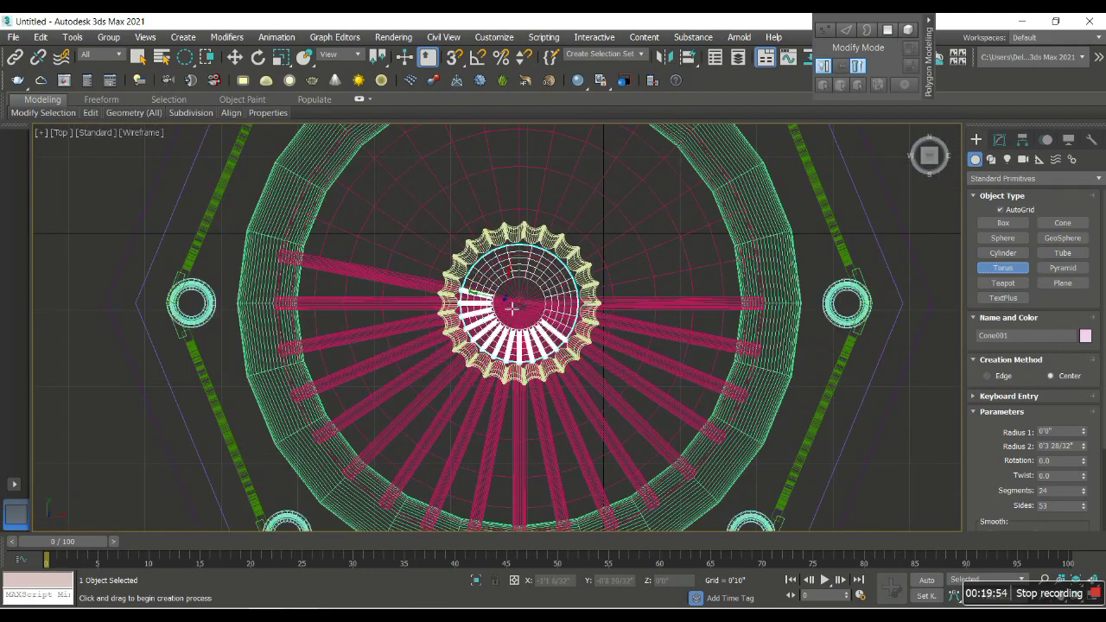
pyautogui.scroll(-2, 837, 302)
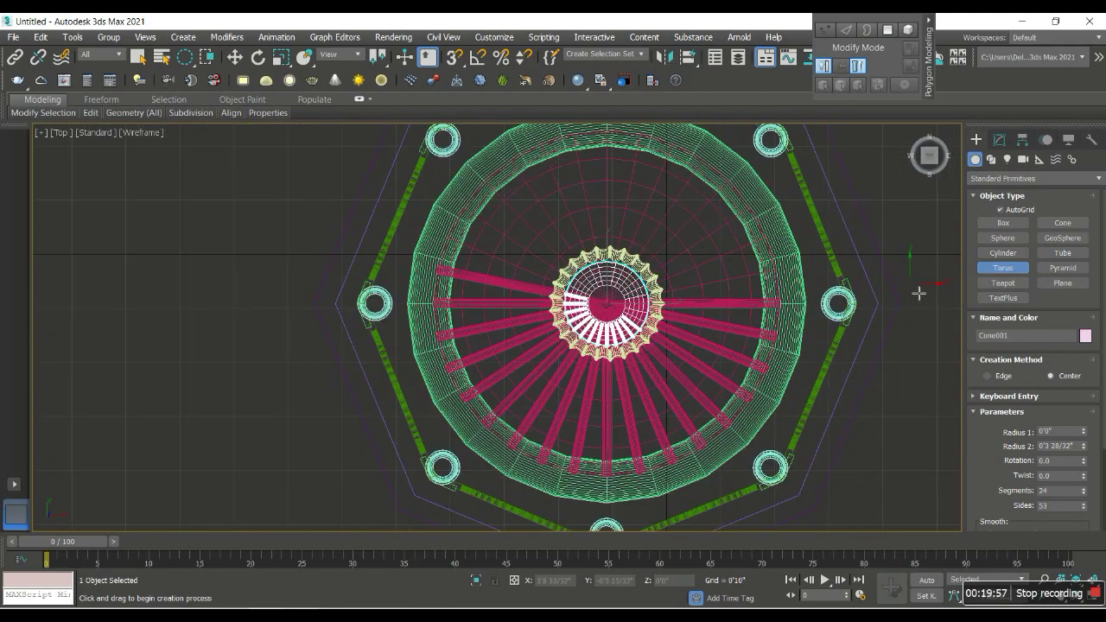
pyautogui.moveTo(909, 284); pyautogui.dragTo(942, 283)
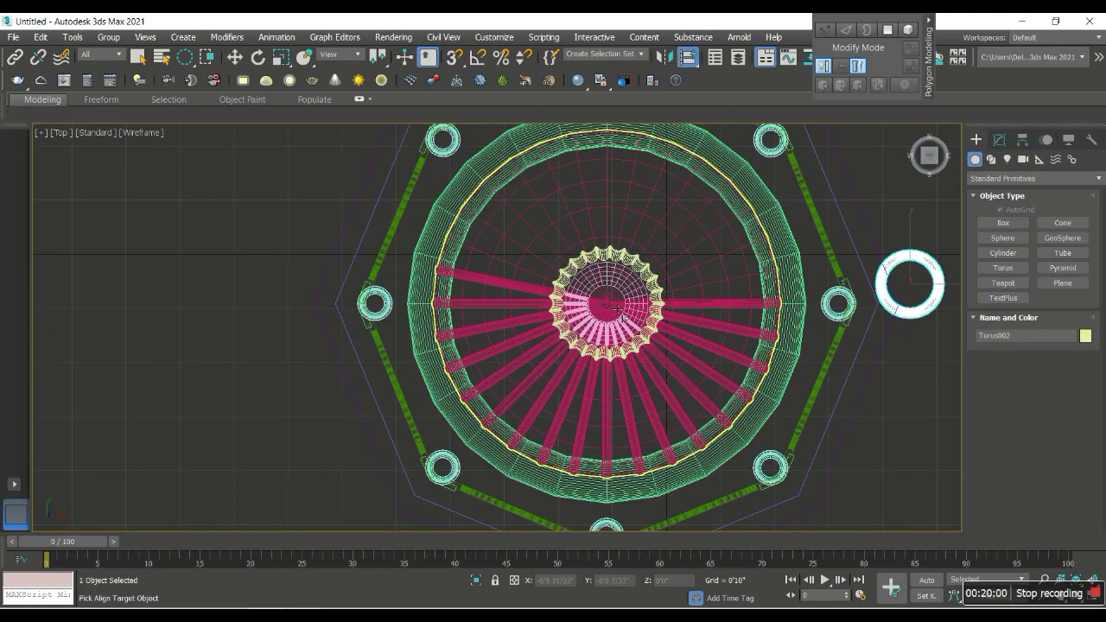
pyautogui.click(644, 303)
pyautogui.press('p')
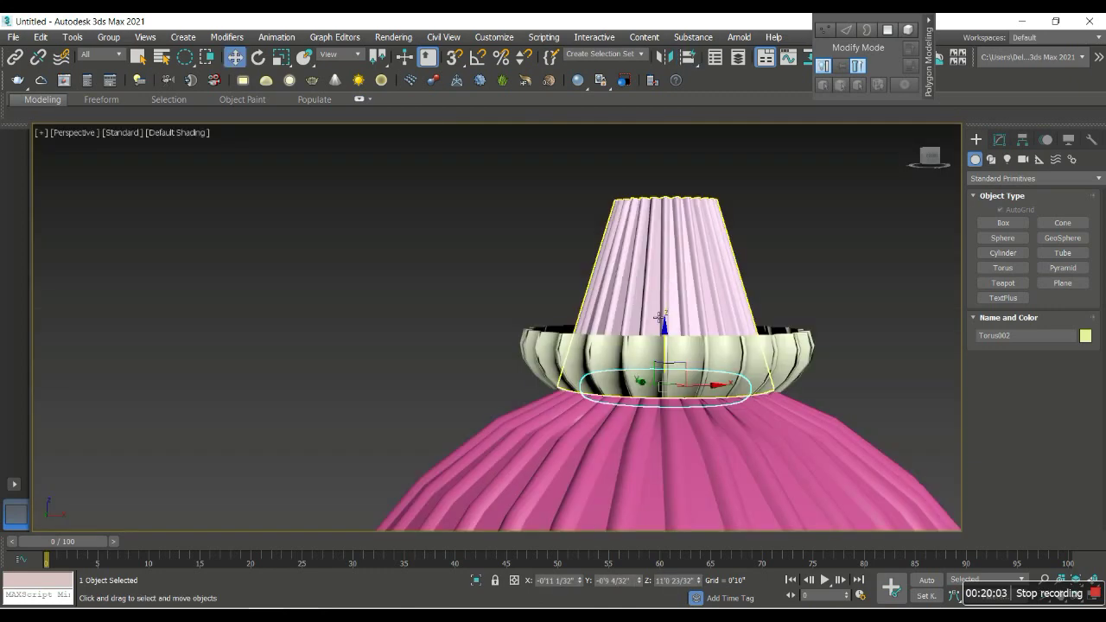
pyautogui.moveTo(665, 349); pyautogui.dragTo(665, 186)
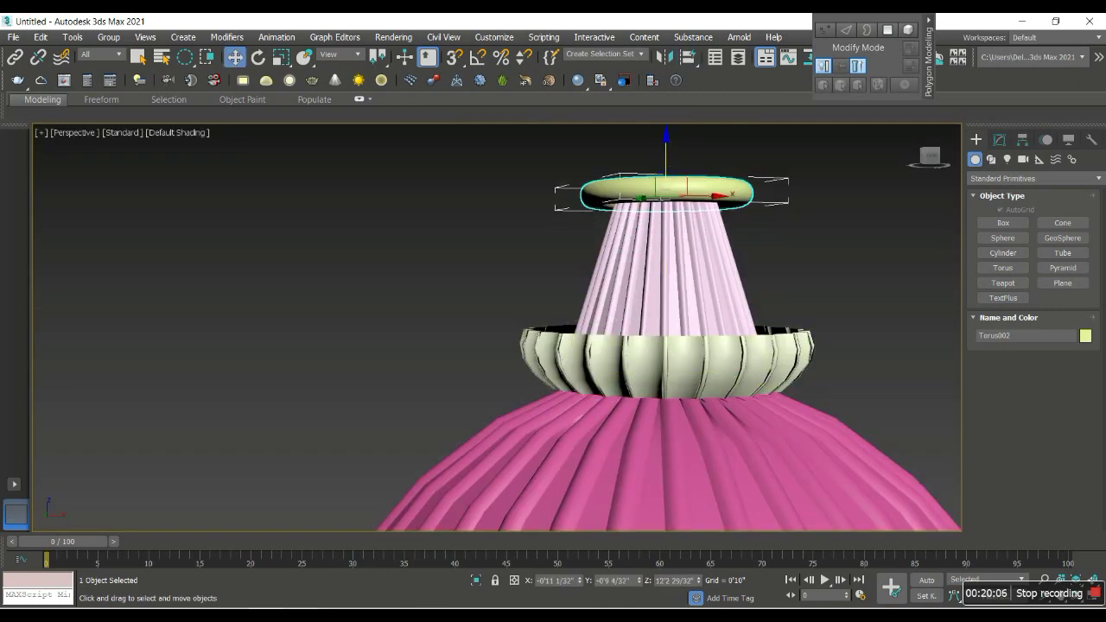
# Step: Make the torus ring narrower and thicker by adjusting its radii
pyautogui.hotkey('alt', 'Tab')
pyautogui.hotkey('alt', 'Tab')
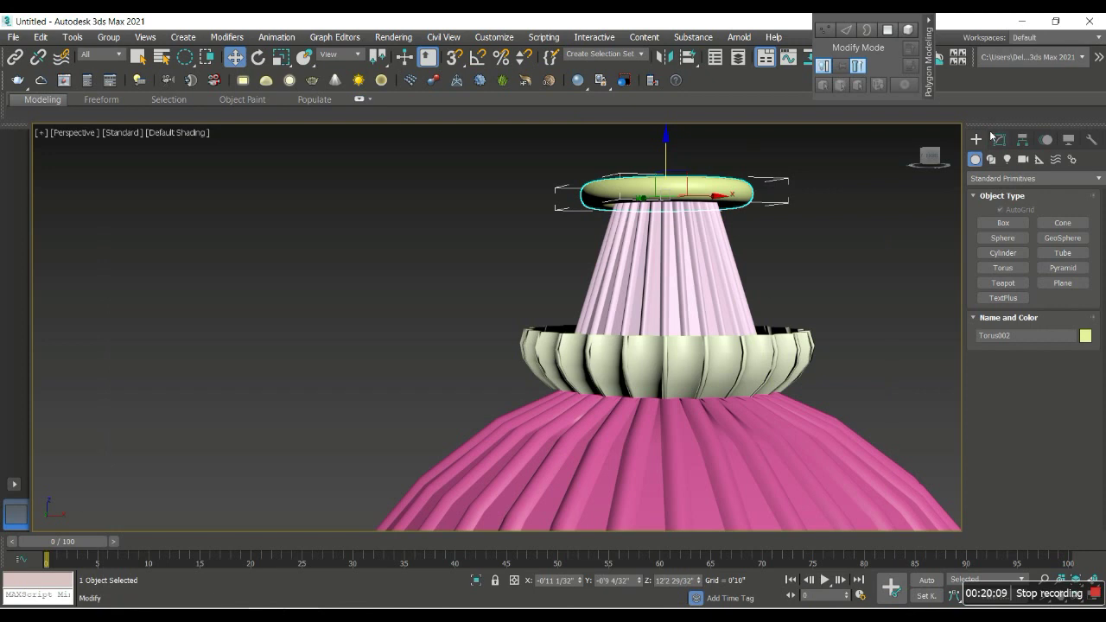
pyautogui.click(995, 138)
pyautogui.moveTo(1083, 319)
pyautogui.mouseDown()
pyautogui.moveTo(1083, 337)
pyautogui.moveTo(1087, 314)
pyautogui.mouseUp()
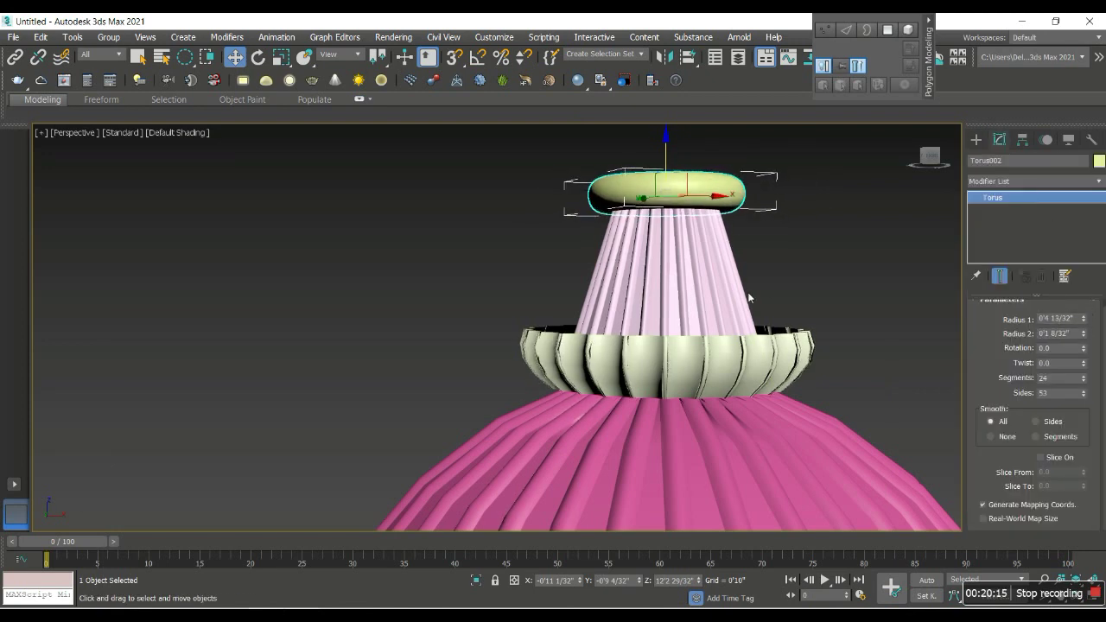
# Step: Set the ribbed bowl's Taper Amount to -0.14 so it narrows inward
pyautogui.press('r')
pyautogui.click(688, 377)
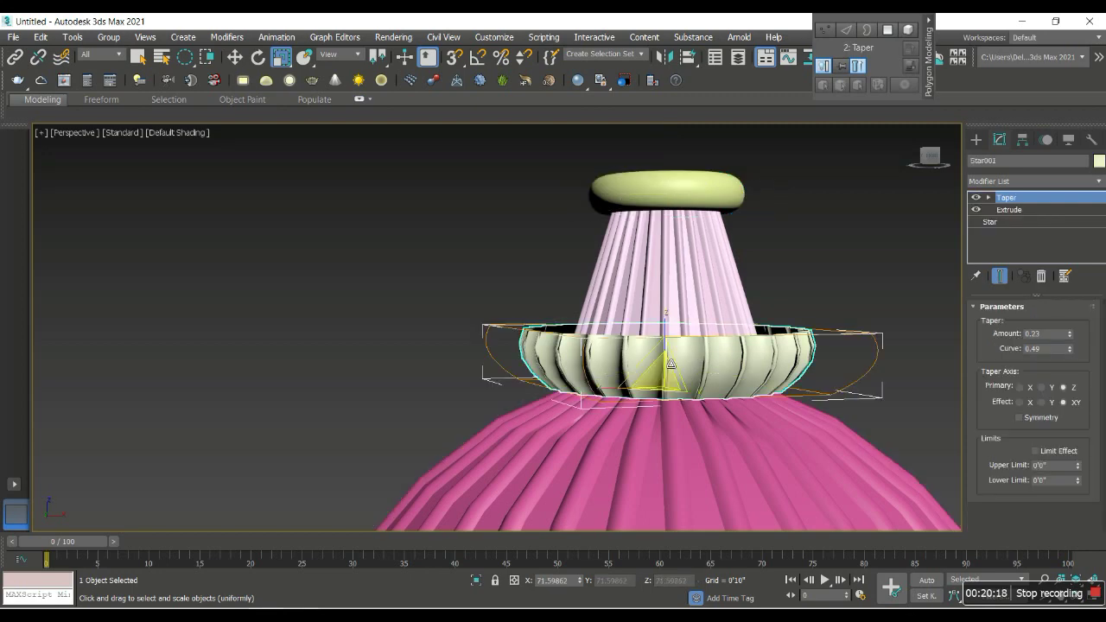
pyautogui.moveTo(1071, 335); pyautogui.dragTo(1073, 356)
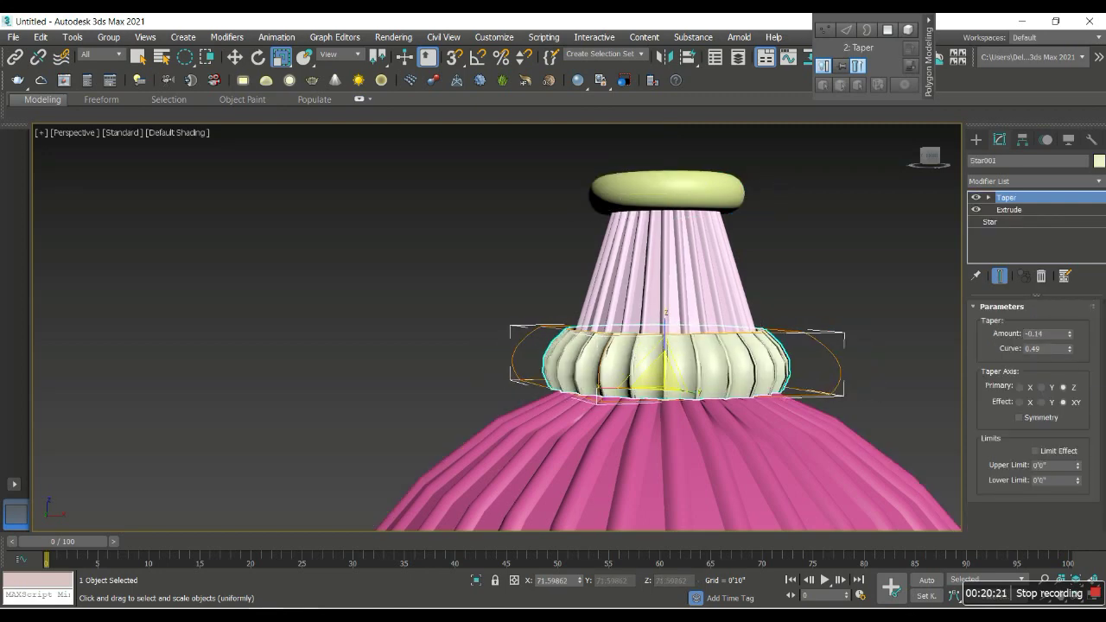
pyautogui.hotkey('alt', 'Tab')
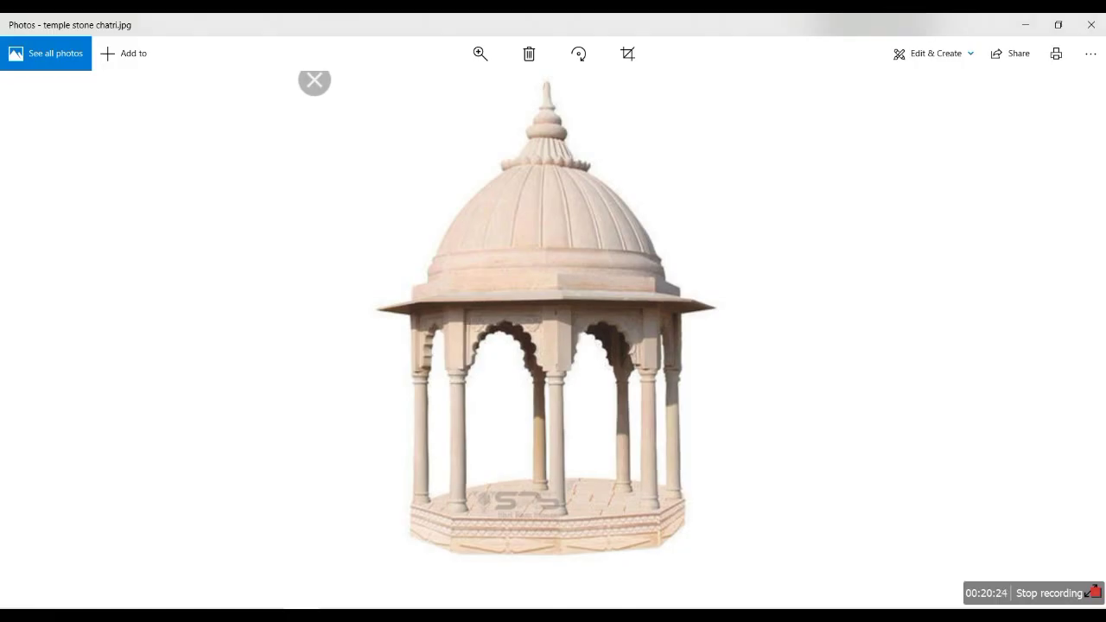
pyautogui.hotkey('alt', 'Tab')
pyautogui.hotkey('alt', 'Tab')
pyautogui.hotkey('alt', 'Tab')
pyautogui.scroll(-3, 584, 419)
pyautogui.scroll(-2, 584, 419)
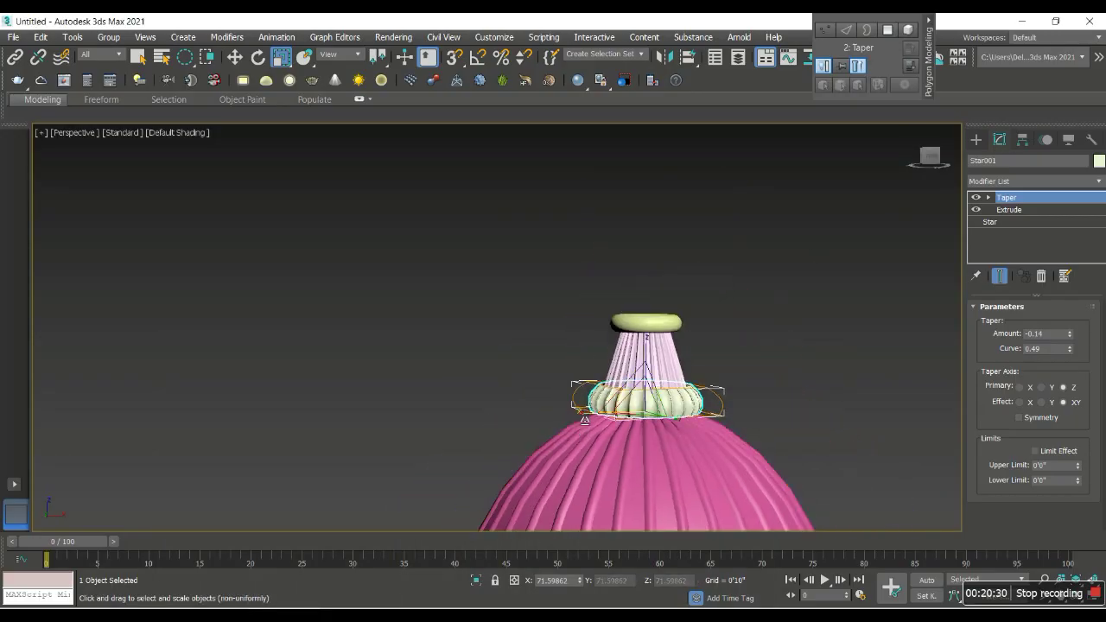
pyautogui.scroll(2, 584, 419)
pyautogui.click(978, 141)
pyautogui.click(1003, 253)
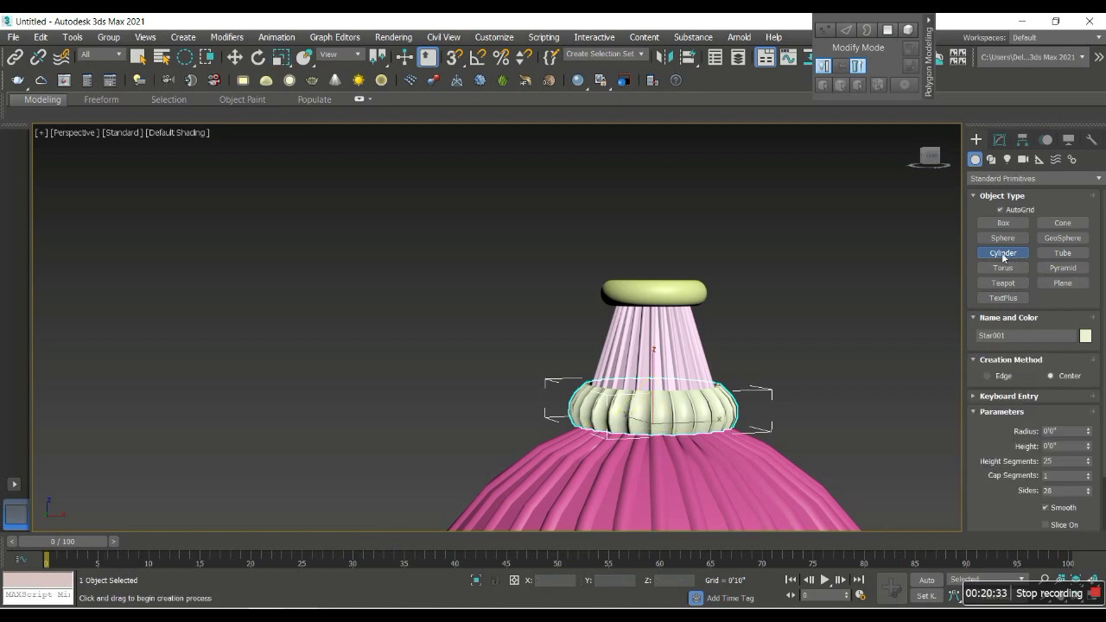
# Step: Create a sphere and align it onto the top torus ring
pyautogui.moveTo(948, 273); pyautogui.dragTo(848, 327)
pyautogui.hotkey('shift', 'a')
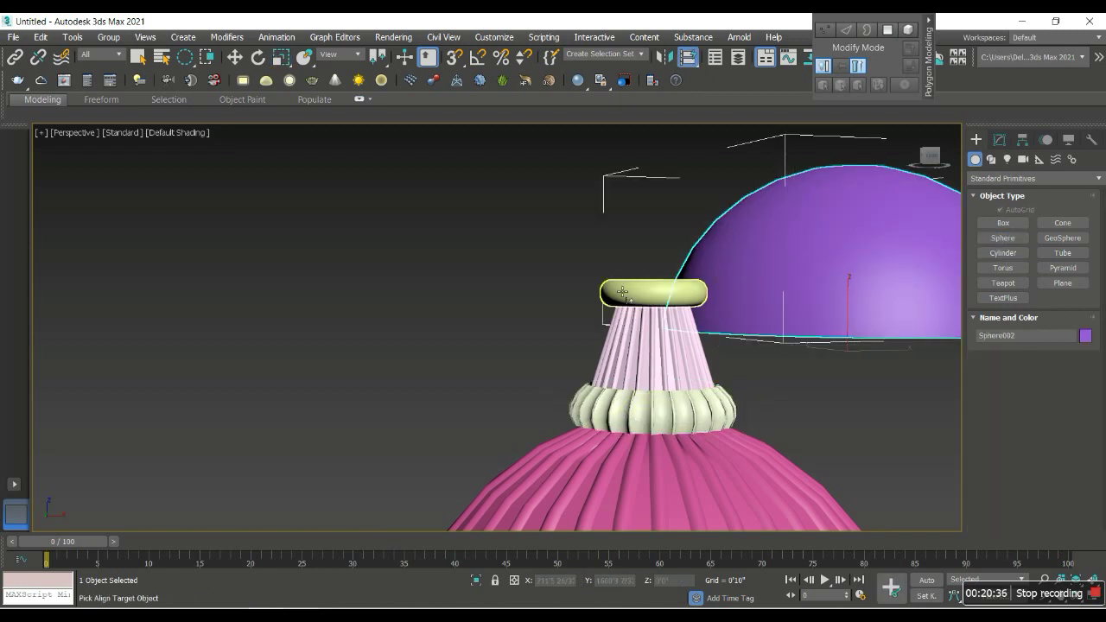
pyautogui.click(610, 294)
# Step: Set the sphere to Hemisphere 0.54 with Radius 0'3 24/32"
pyautogui.click(999, 139)
pyautogui.moveTo(1074, 380); pyautogui.dragTo(1068, 381)
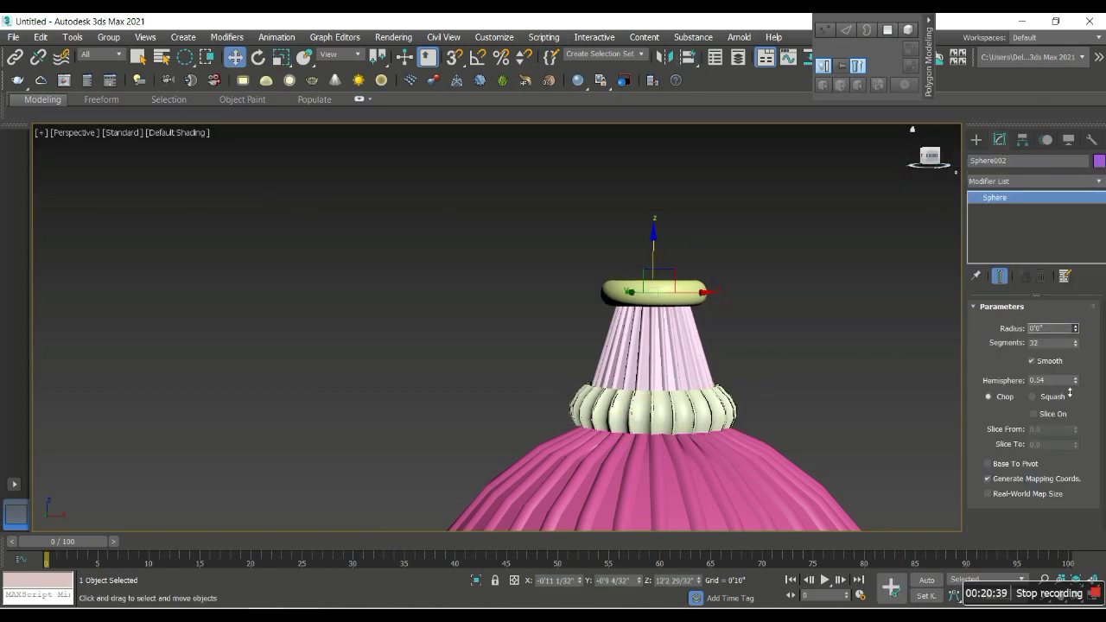
pyautogui.moveTo(1075, 328); pyautogui.dragTo(1077, 386)
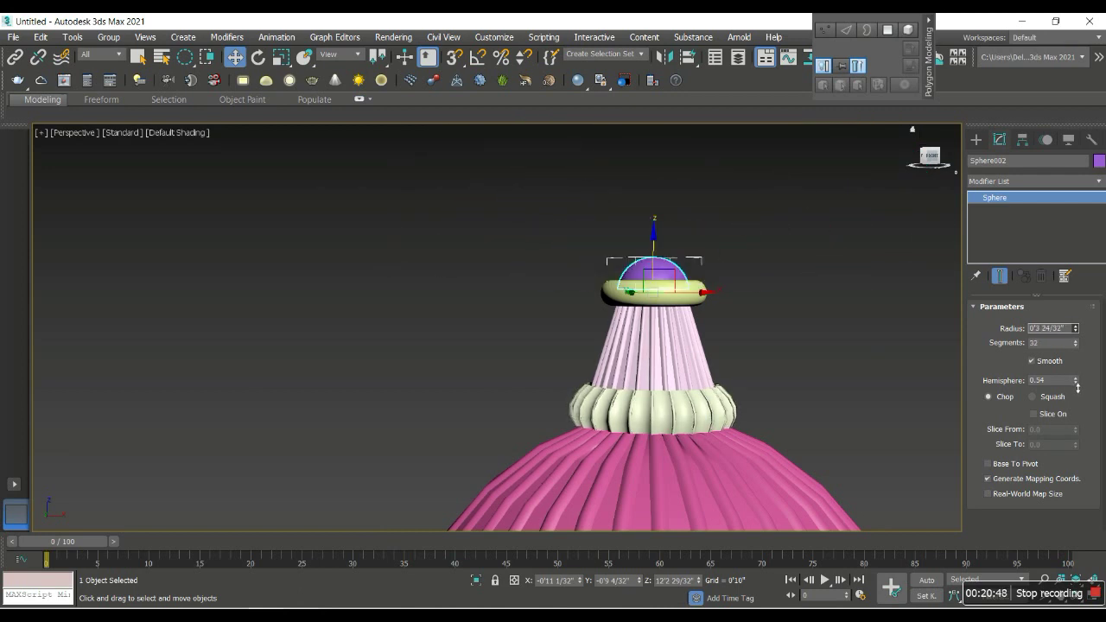
pyautogui.press('z')
pyautogui.hotkey('alt', 'Tab')
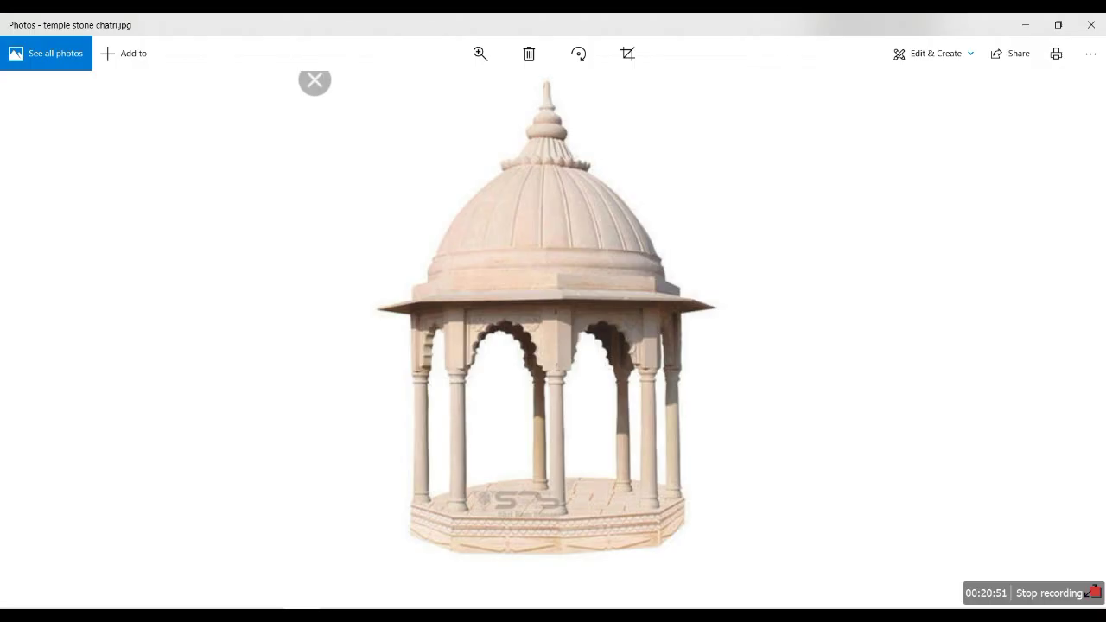
pyautogui.hotkey('alt', 'Tab')
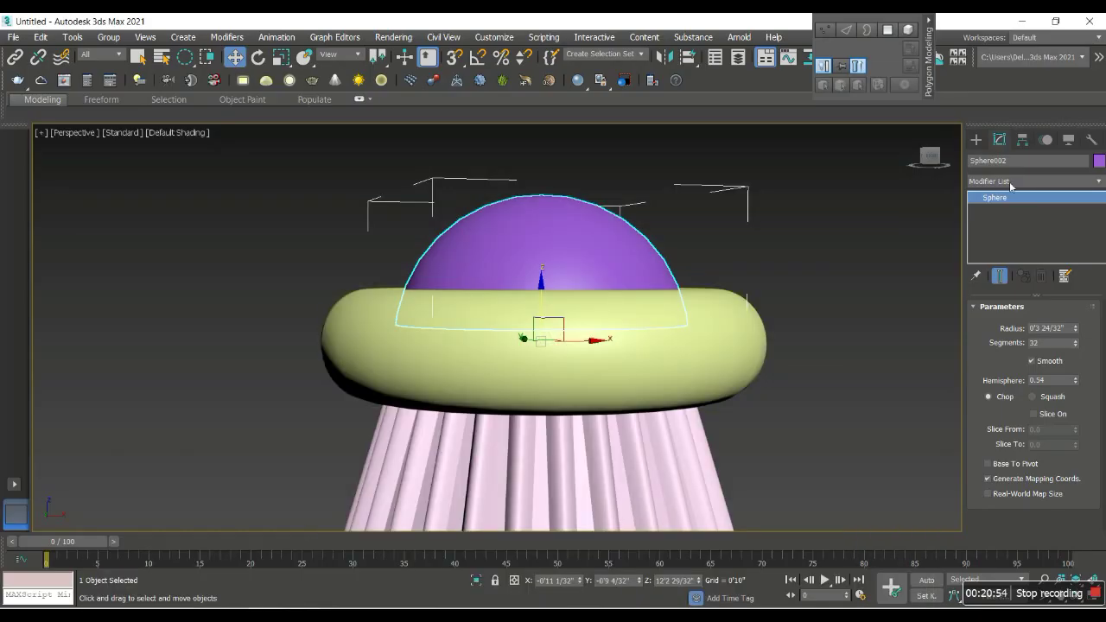
pyautogui.click(975, 139)
# Step: Create a capsule from Extended Primitives and align it on top of the dome
pyautogui.click(1002, 178)
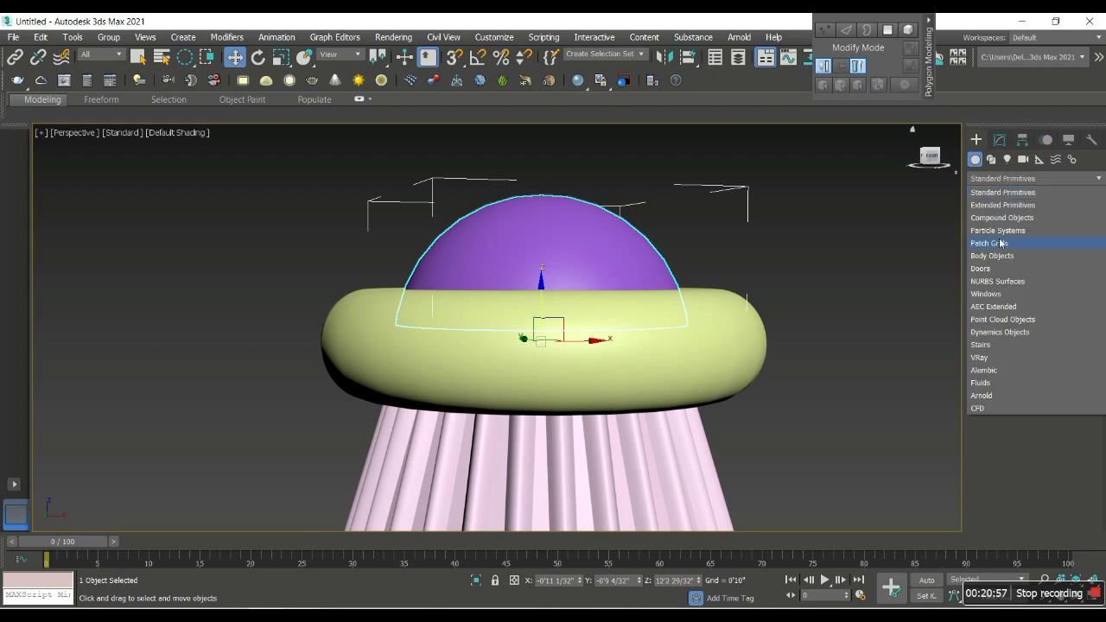
pyautogui.click(1006, 205)
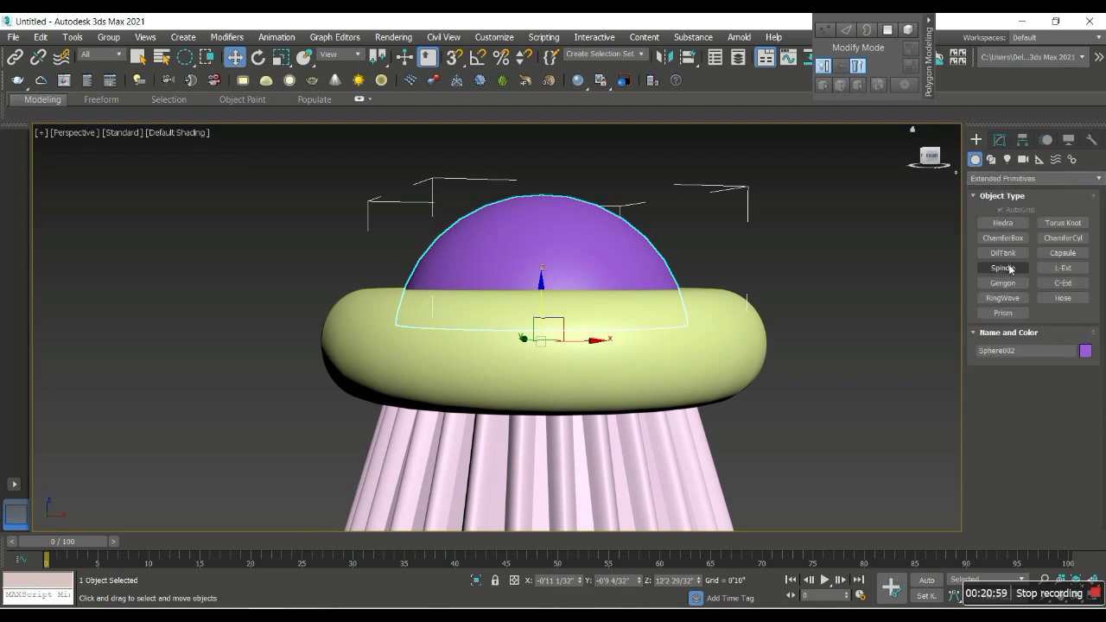
pyautogui.click(1061, 253)
pyautogui.moveTo(872, 476); pyautogui.dragTo(866, 457)
pyautogui.click(864, 346)
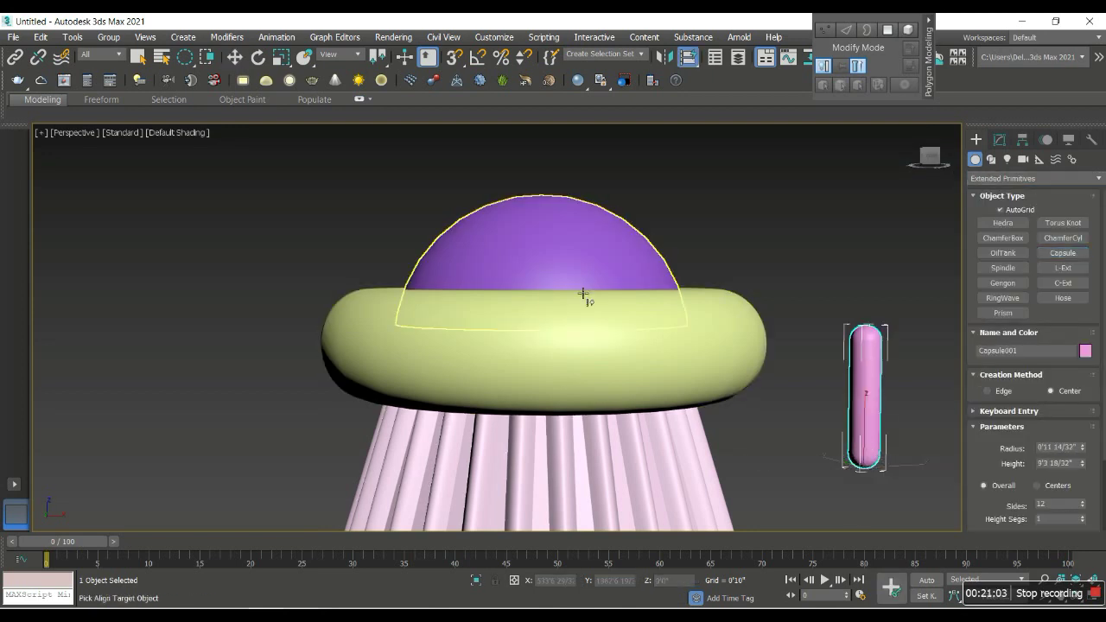
pyautogui.moveTo(585, 291); pyautogui.dragTo(551, 285)
# Step: Make the capsule thinner and shorten its height to 0'5 21/32"
pyautogui.click(1000, 139)
pyautogui.moveTo(1081, 327)
pyautogui.mouseDown()
pyautogui.moveTo(1081, 362)
pyautogui.moveTo(1081, 346)
pyautogui.mouseUp()
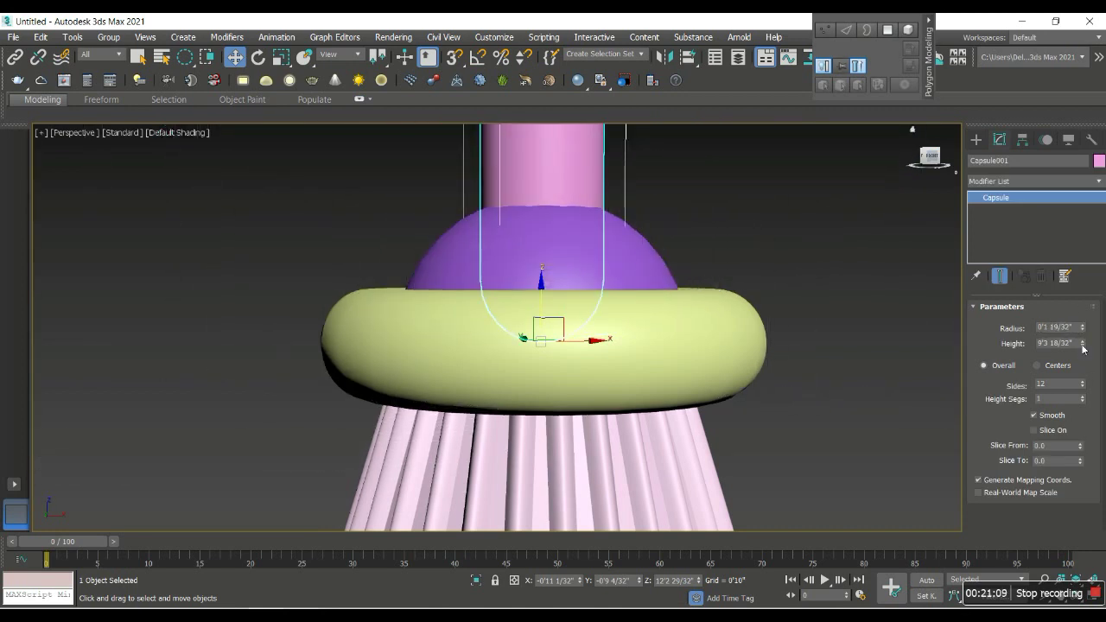
pyautogui.scroll(-4, 766, 326)
pyautogui.scroll(-2, 766, 325)
pyautogui.moveTo(1081, 344); pyautogui.dragTo(1081, 338)
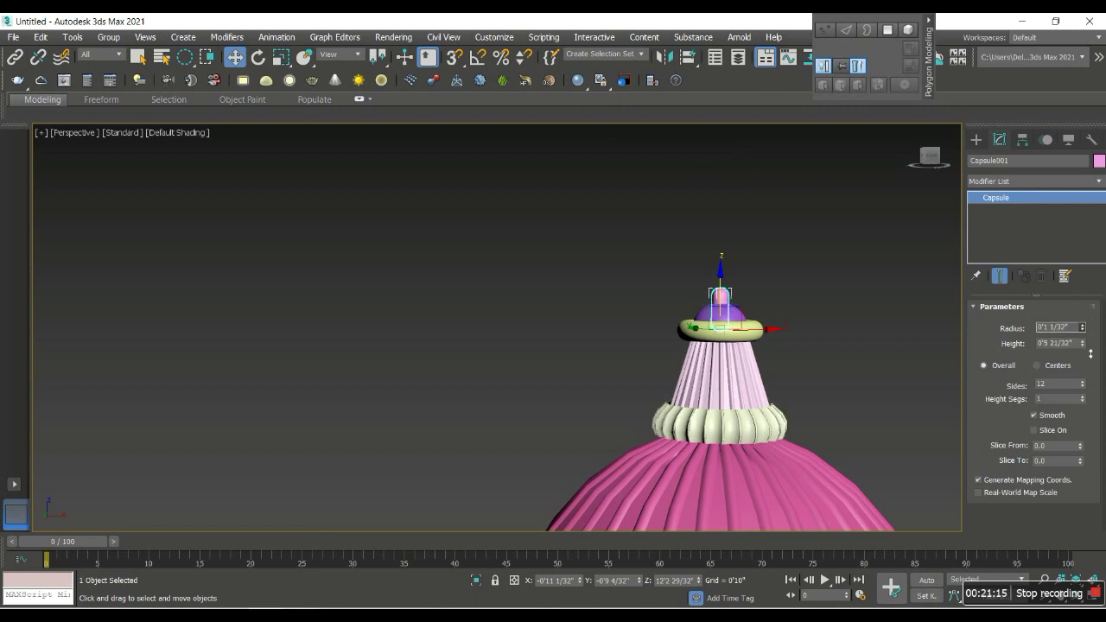
pyautogui.scroll(3, 724, 293)
pyautogui.scroll(2, 724, 293)
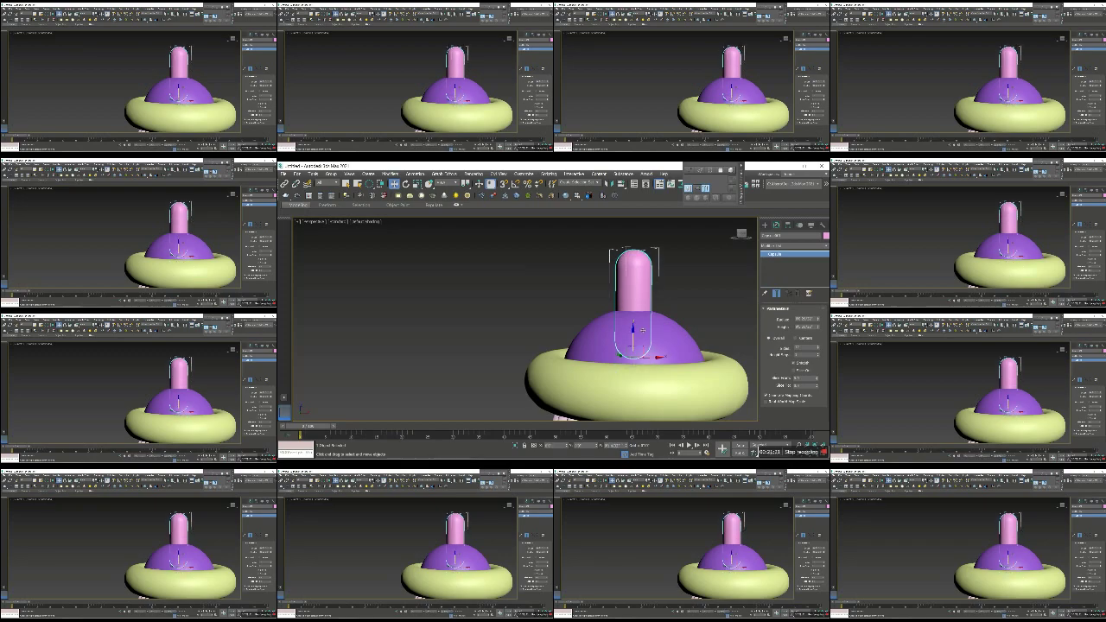
# Step: Taper the capsule to a point with Amount -0.63 and add height segments
pyautogui.click(793, 246)
pyautogui.click(790, 307)
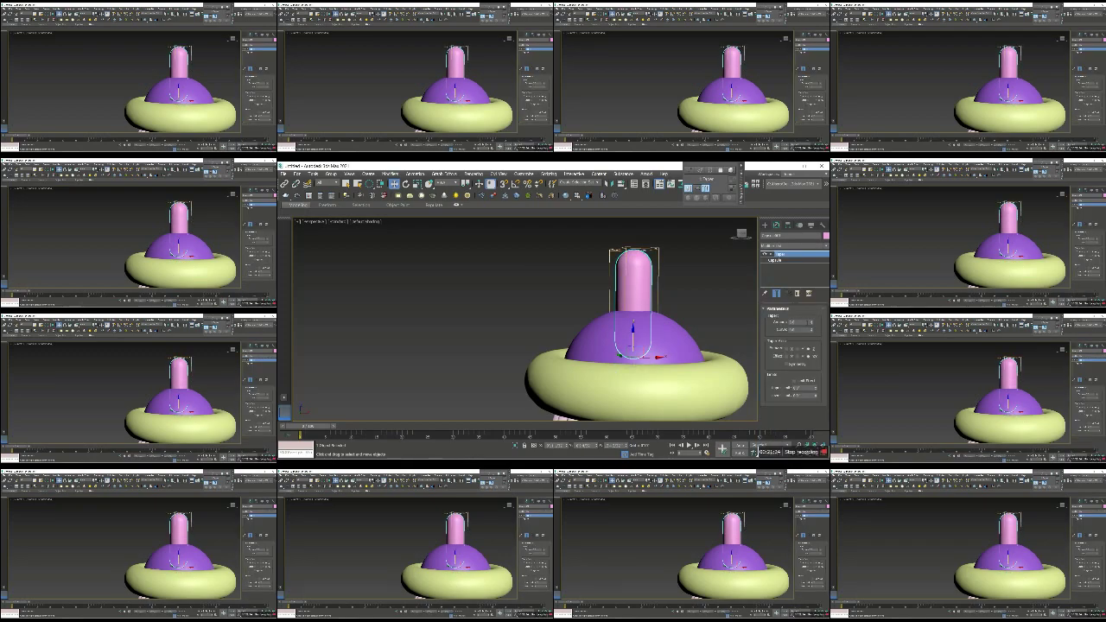
pyautogui.moveTo(1070, 333); pyautogui.dragTo(1070, 373)
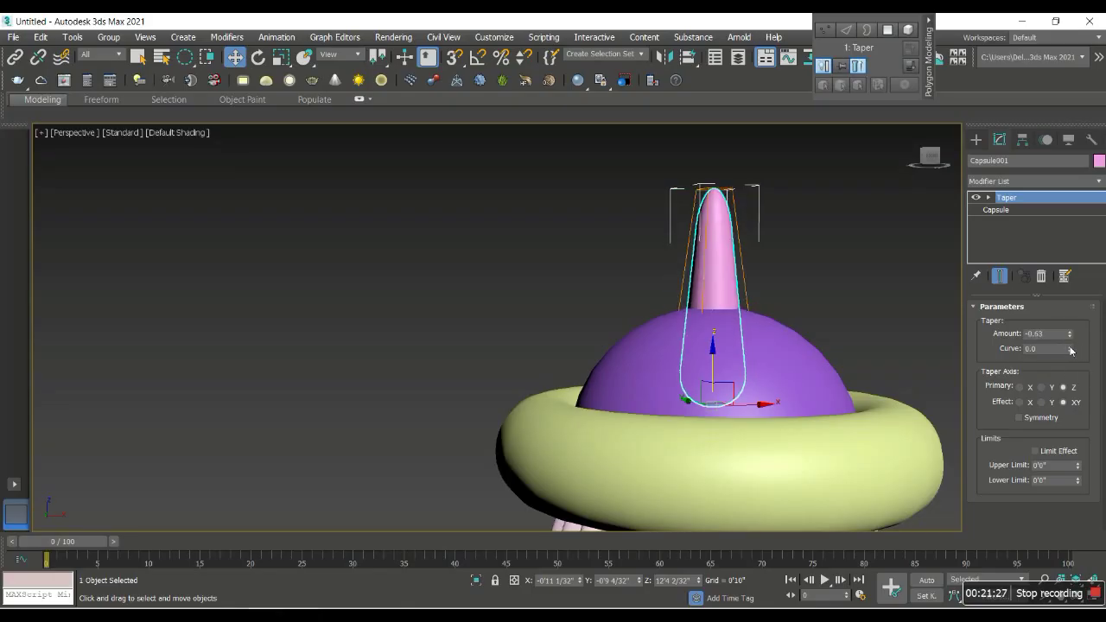
pyautogui.click(1021, 209)
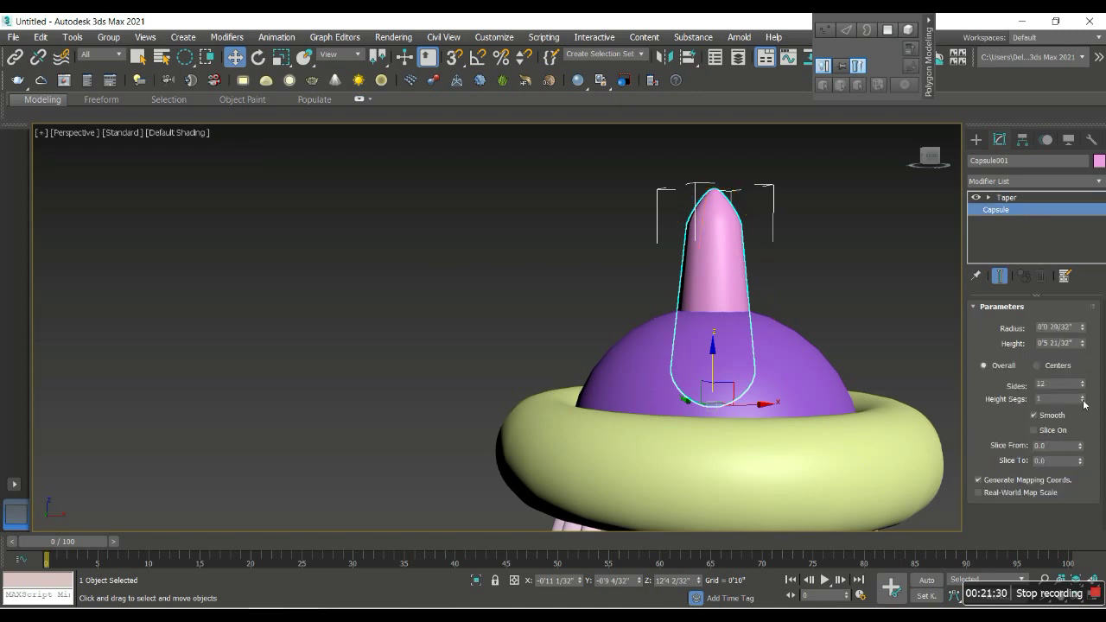
pyautogui.moveTo(1083, 402); pyautogui.dragTo(1088, 399)
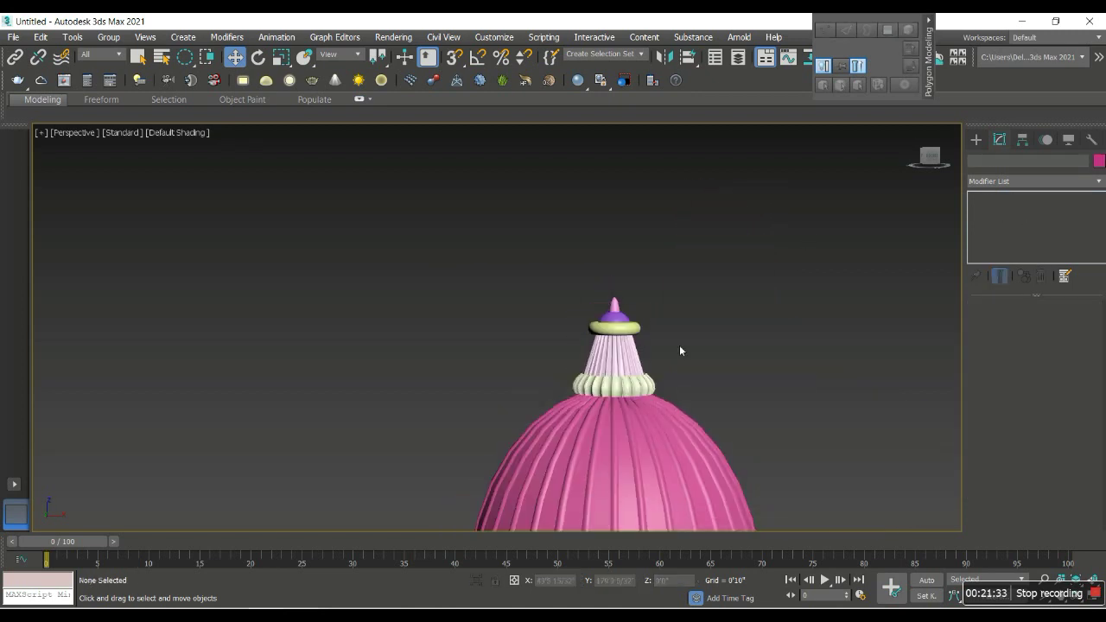
pyautogui.scroll(5, 561, 385)
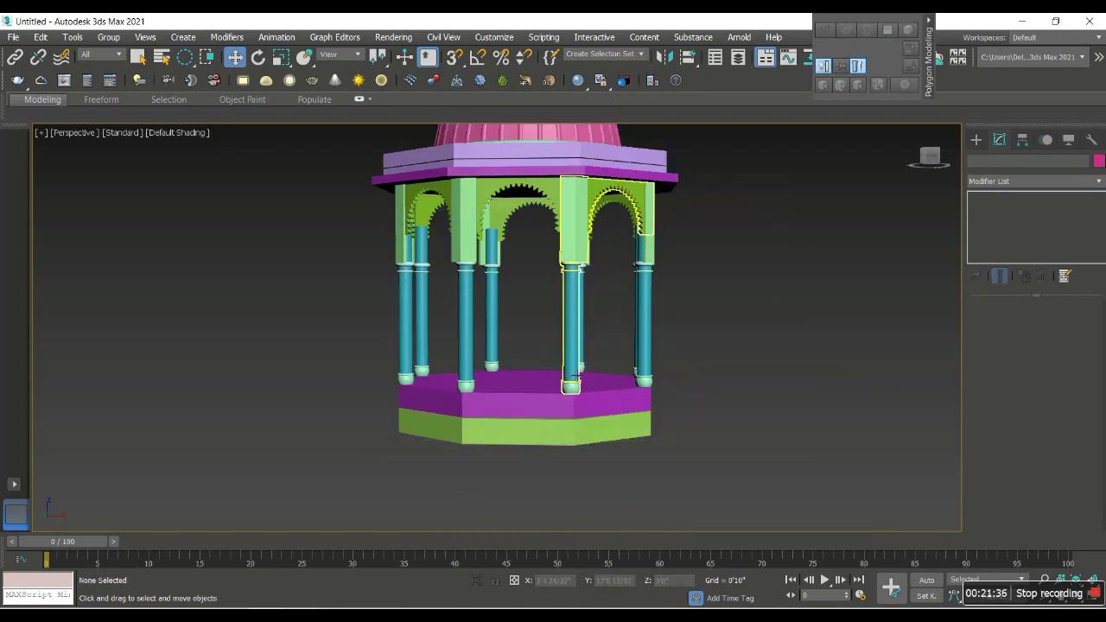
pyautogui.scroll(-4, 561, 385)
pyautogui.keyDown('alt'); pyautogui.moveTo(562, 385); pyautogui.dragTo(568, 407, button='middle'); pyautogui.keyUp('alt')
pyautogui.scroll(3, 569, 407)
pyautogui.scroll(-3, 566, 440)
pyautogui.scroll(4, 567, 484)
pyautogui.scroll(-2, 588, 404)
pyautogui.keyDown('alt'); pyautogui.moveTo(588, 404); pyautogui.dragTo(594, 283, button='middle'); pyautogui.keyUp('alt')
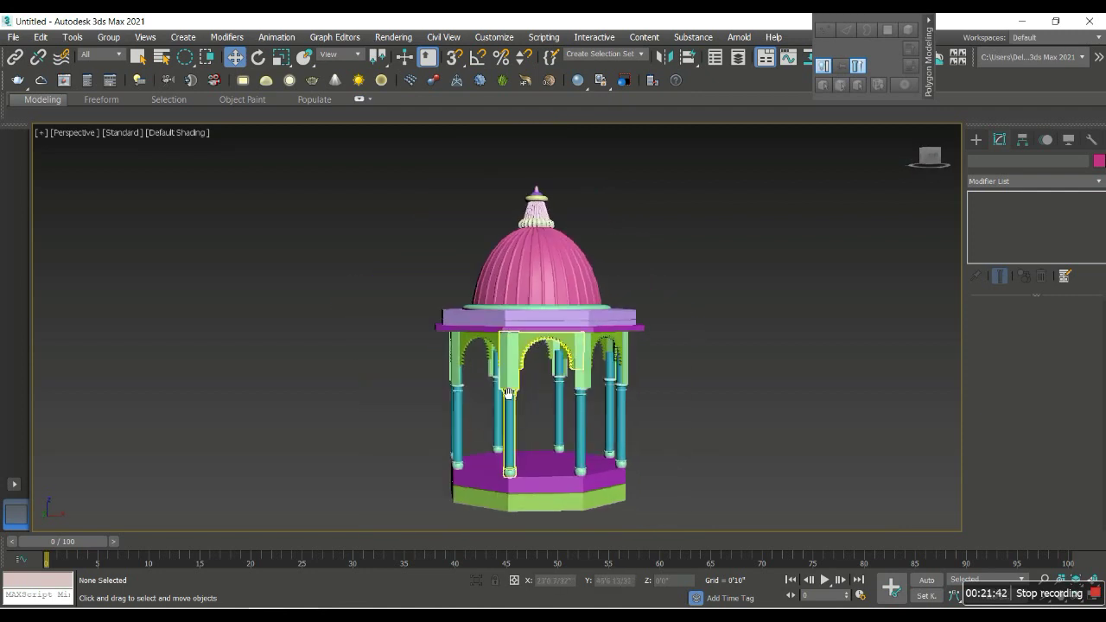
pyautogui.press('m')
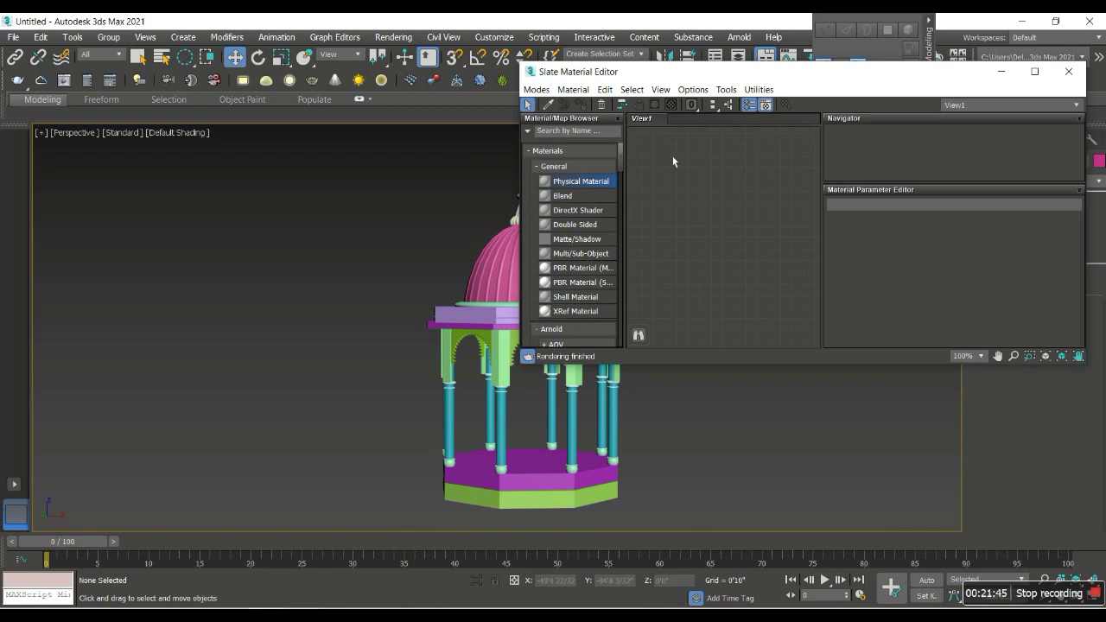
# Step: Add a new Physical Material in Slate and select all the gazebo's parts
pyautogui.moveTo(650, 184); pyautogui.dragTo(715, 164)
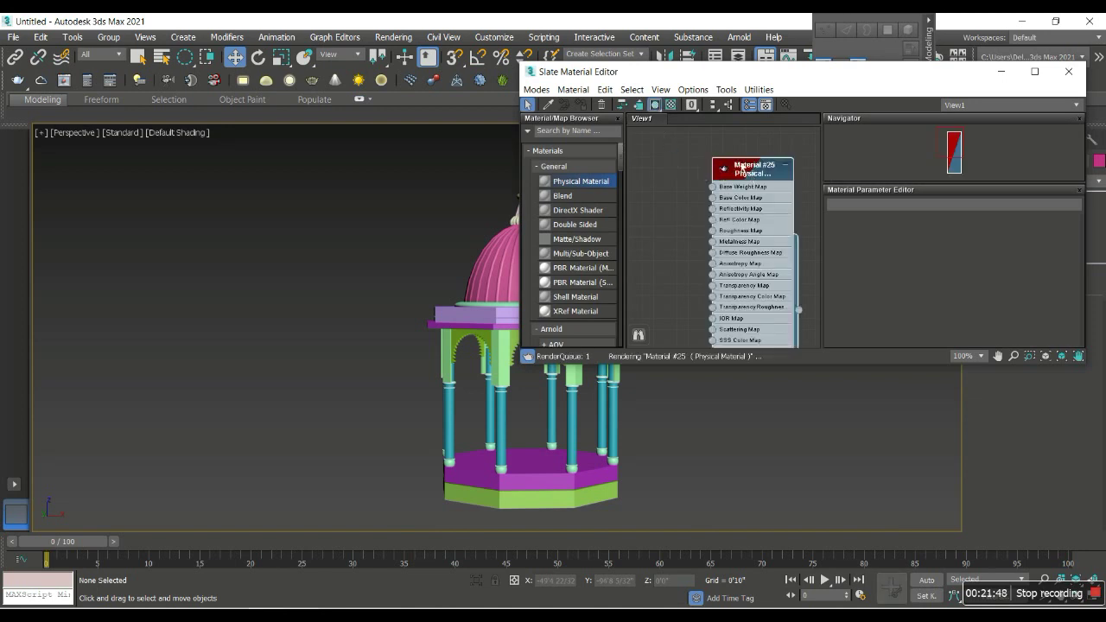
pyautogui.doubleClick(741, 171)
pyautogui.scroll(-4, 346, 225)
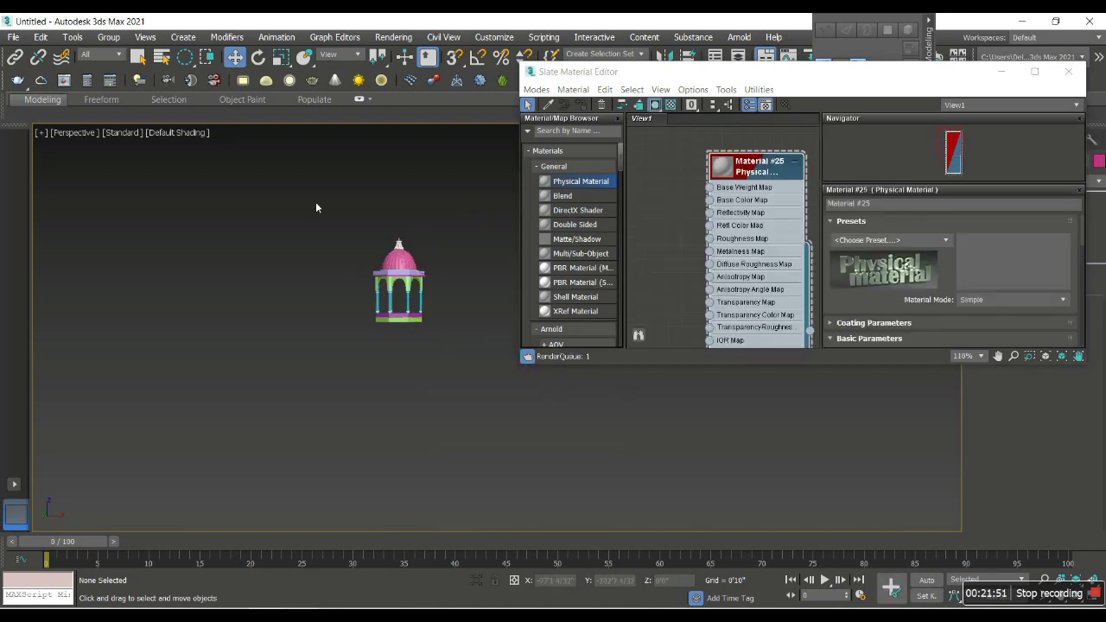
pyautogui.moveTo(428, 349); pyautogui.dragTo(406, 285)
pyautogui.moveTo(339, 183); pyautogui.dragTo(340, 182)
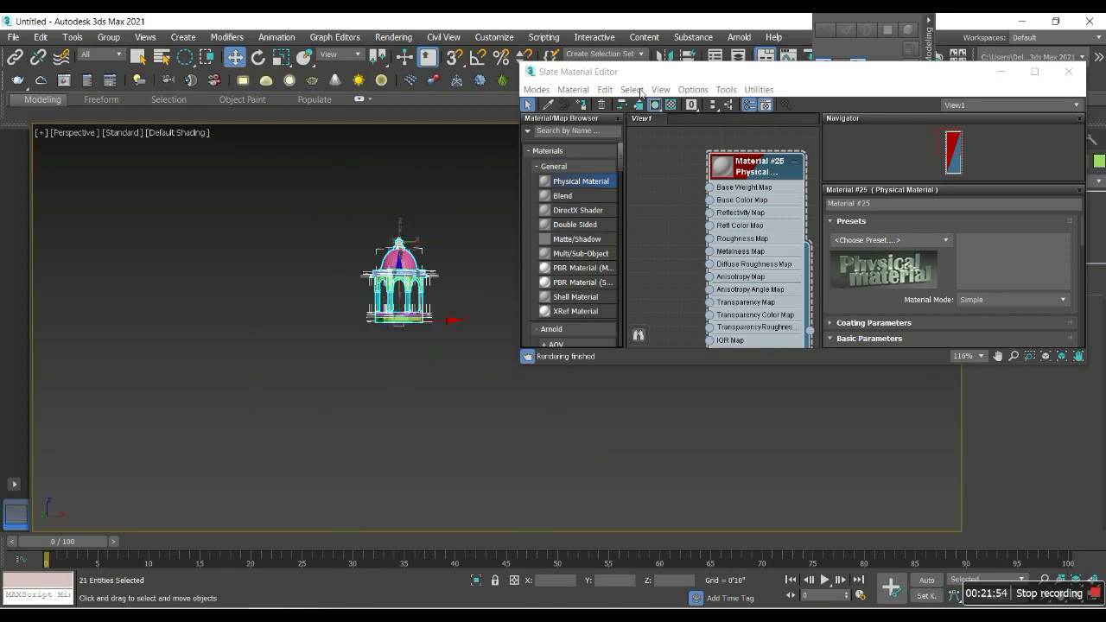
pyautogui.scroll(5, 382, 413)
pyautogui.moveTo(383, 413); pyautogui.dragTo(400, 459, button='middle')
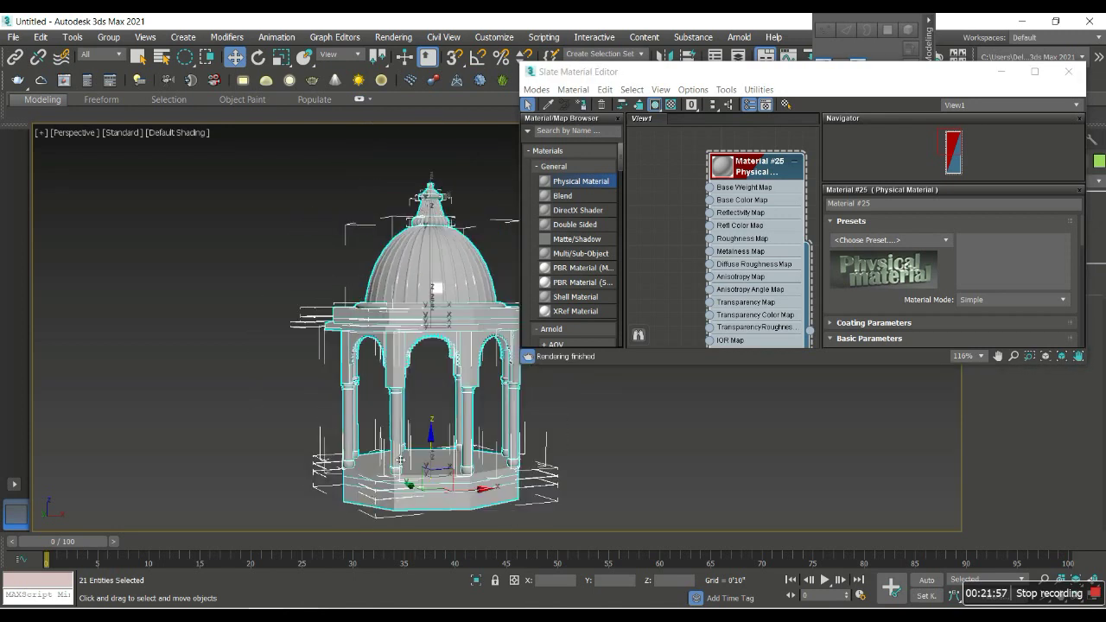
pyautogui.scroll(-3, 953, 274)
# Step: Load 1marble.jpg as the Base Color Map, assign it to the selected parts and show it in the viewport
pyautogui.click(931, 274)
pyautogui.press('Escape')
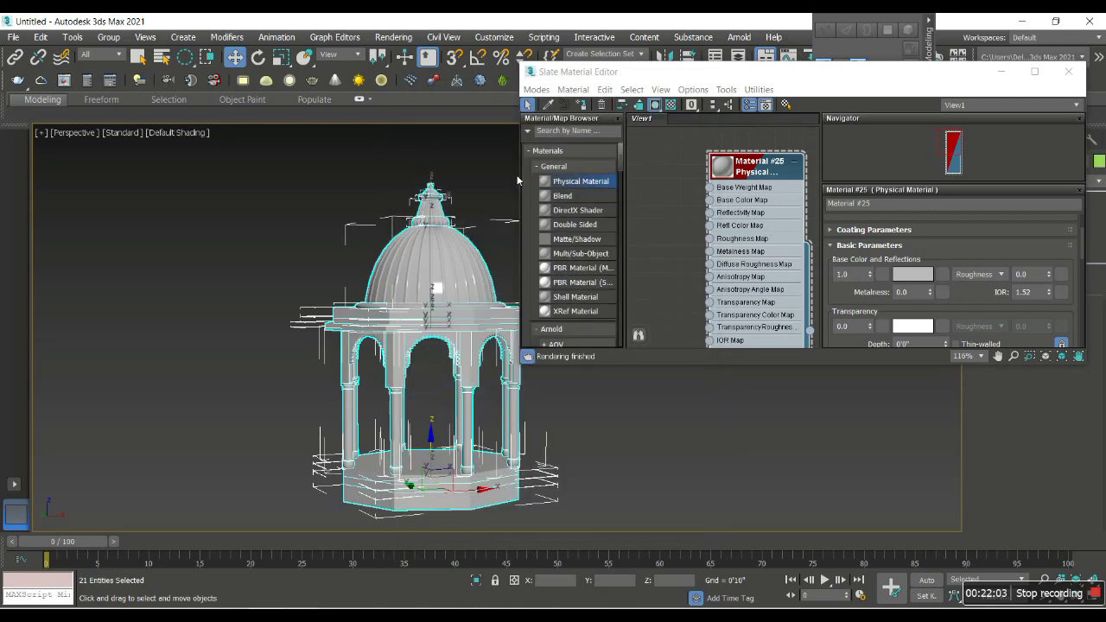
pyautogui.scroll(-3, 688, 208)
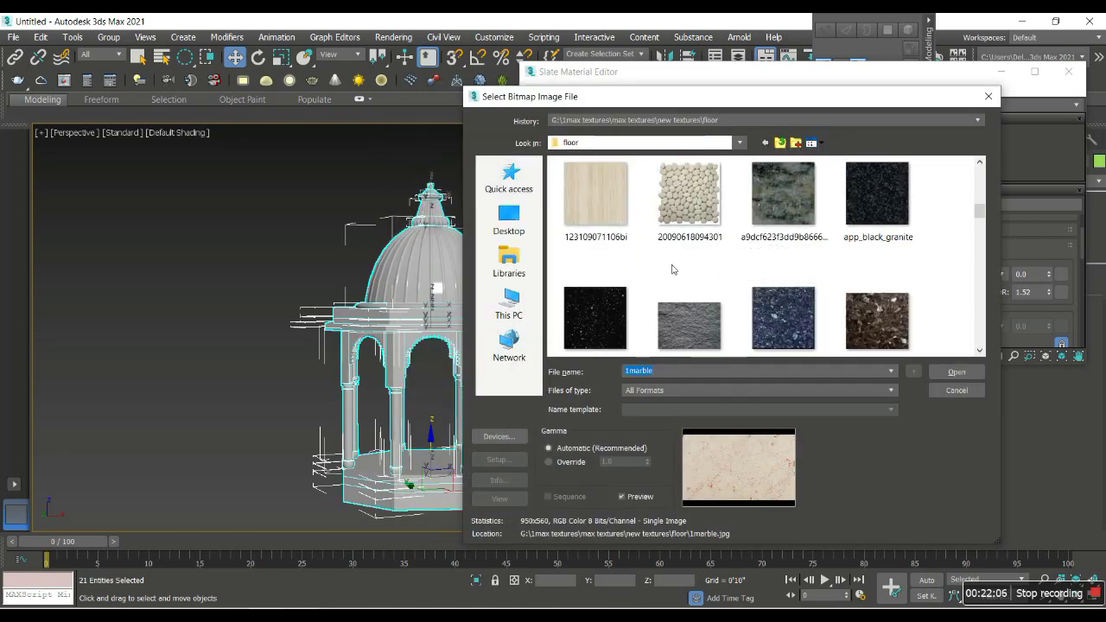
pyautogui.scroll(2, 672, 269)
pyautogui.doubleClick(683, 196)
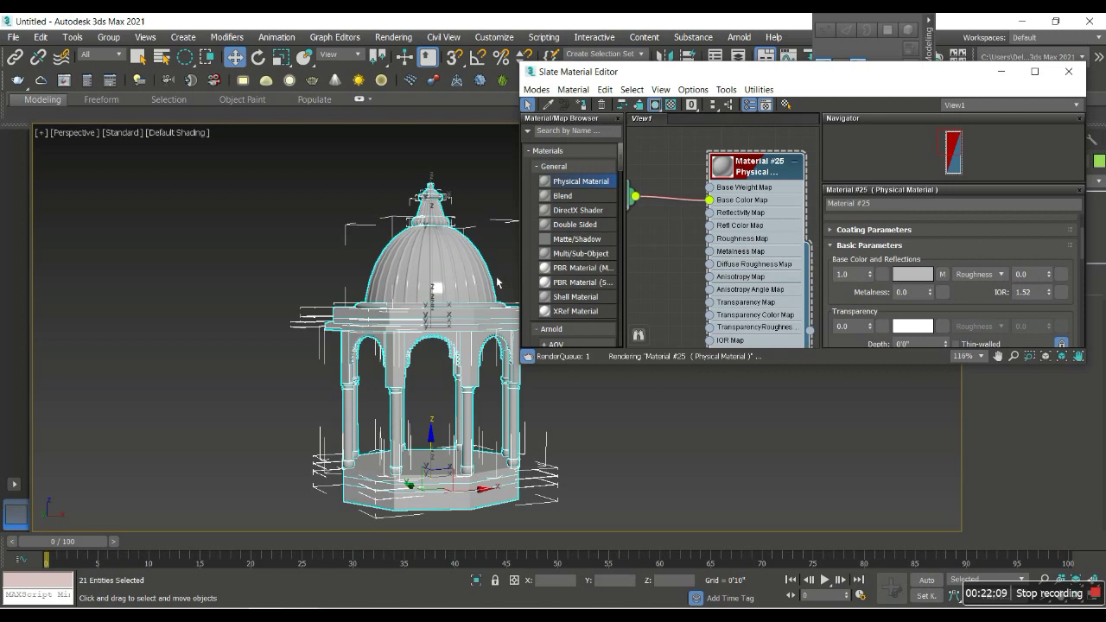
pyautogui.click(596, 450)
pyautogui.click(476, 486)
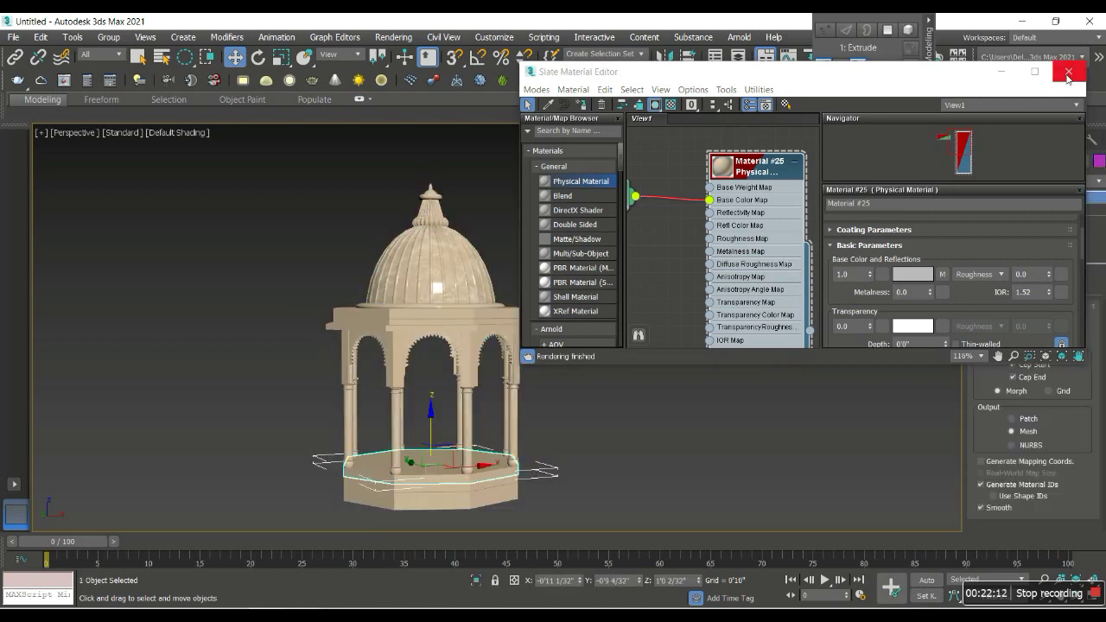
pyautogui.click(1067, 72)
# Step: Select the arch group, base slabs, dome ring and cornice to check the marble coverage
pyautogui.click(391, 401)
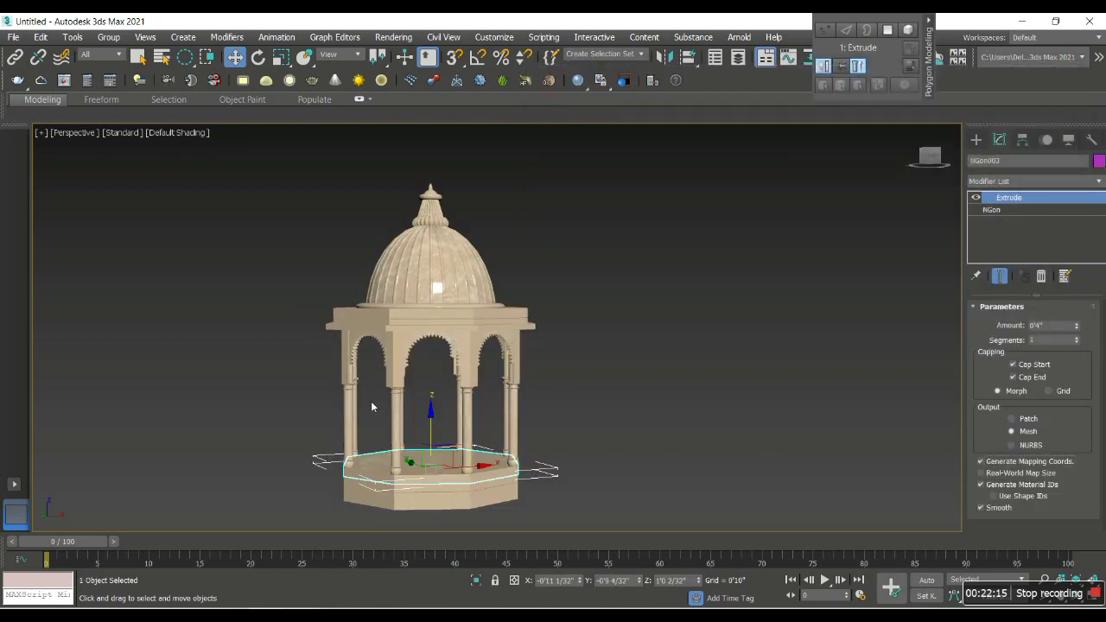
pyautogui.scroll(3, 370, 400)
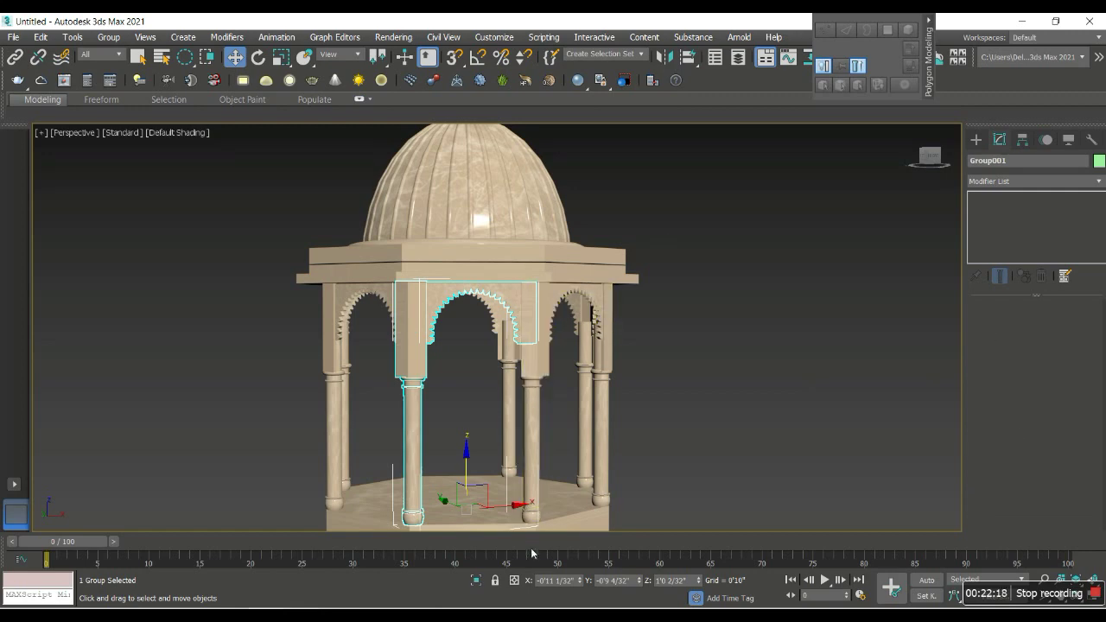
pyautogui.scroll(-2, 527, 514)
pyautogui.click(521, 511)
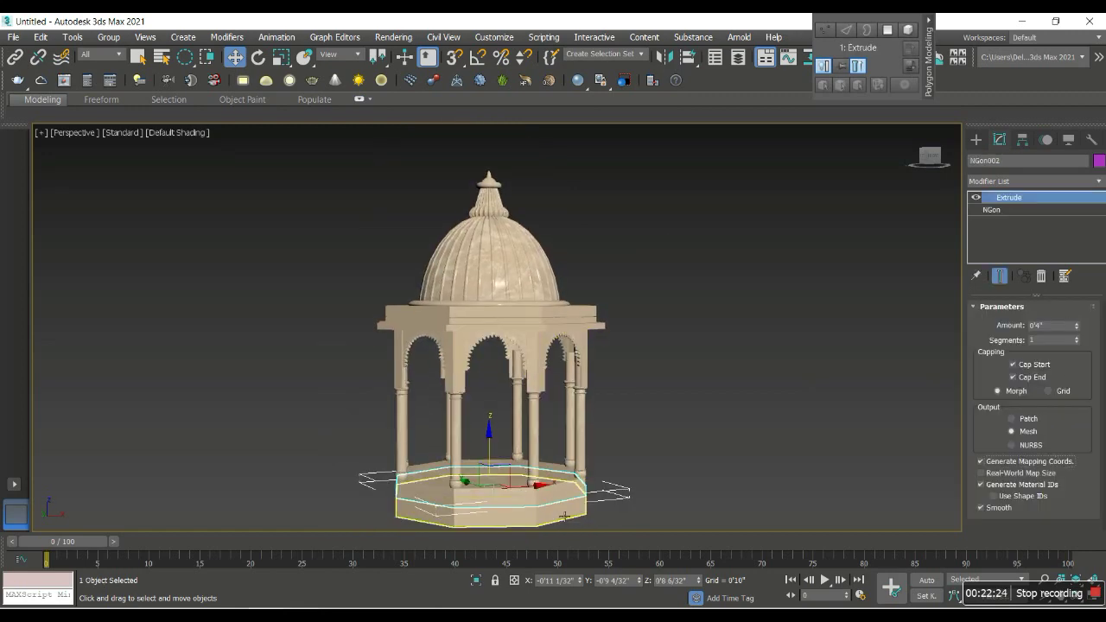
pyautogui.click(483, 516)
pyautogui.click(704, 464)
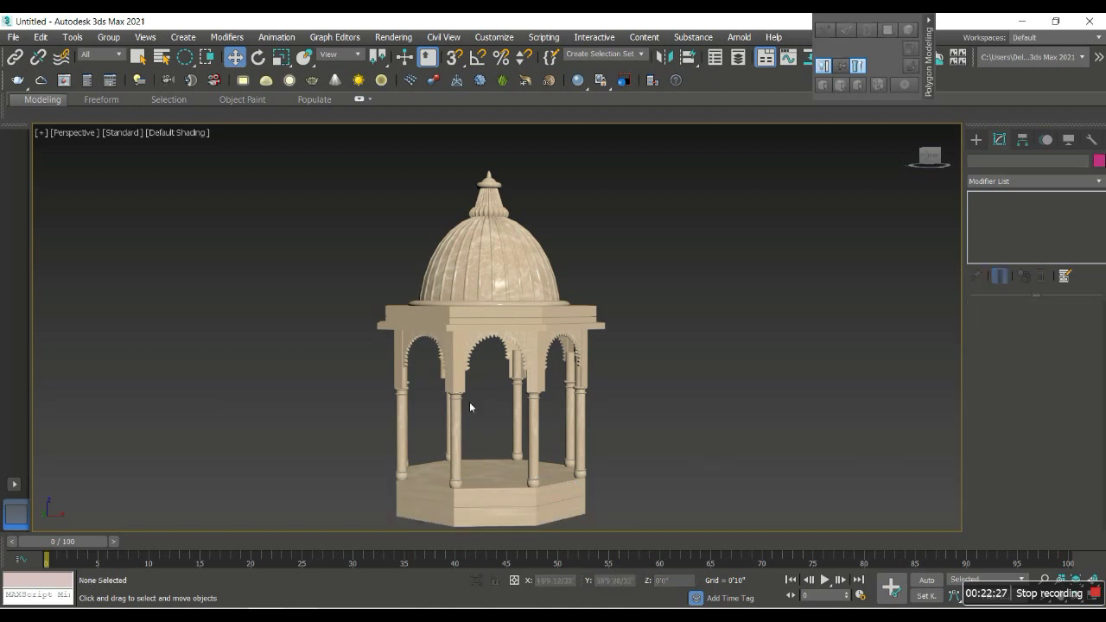
pyautogui.click(506, 310)
pyautogui.click(484, 327)
# Step: Deselect the cornice, centre the pavilion and bring up Create > Lights > Photometric
pyautogui.scroll(2, 484, 327)
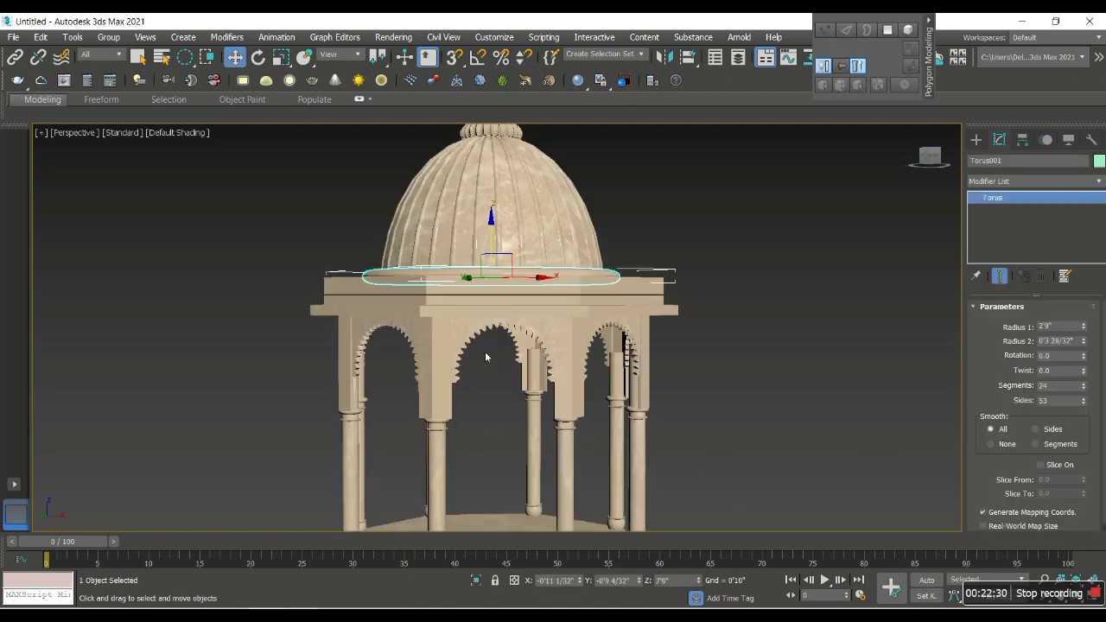
pyautogui.scroll(4, 484, 327)
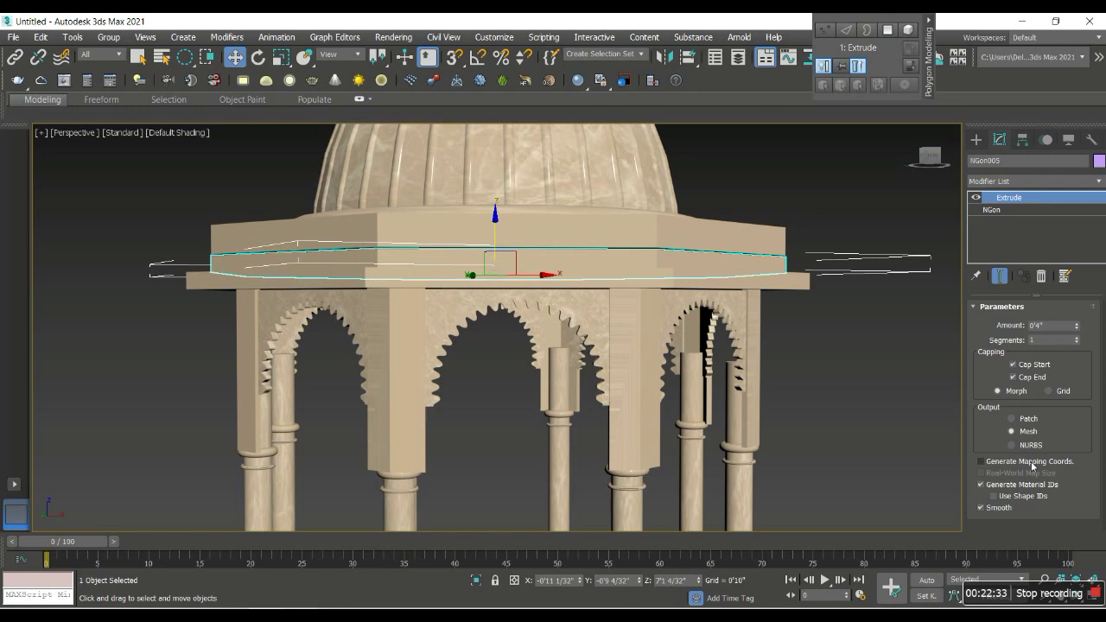
pyautogui.click(873, 419)
pyautogui.scroll(-3, 252, 331)
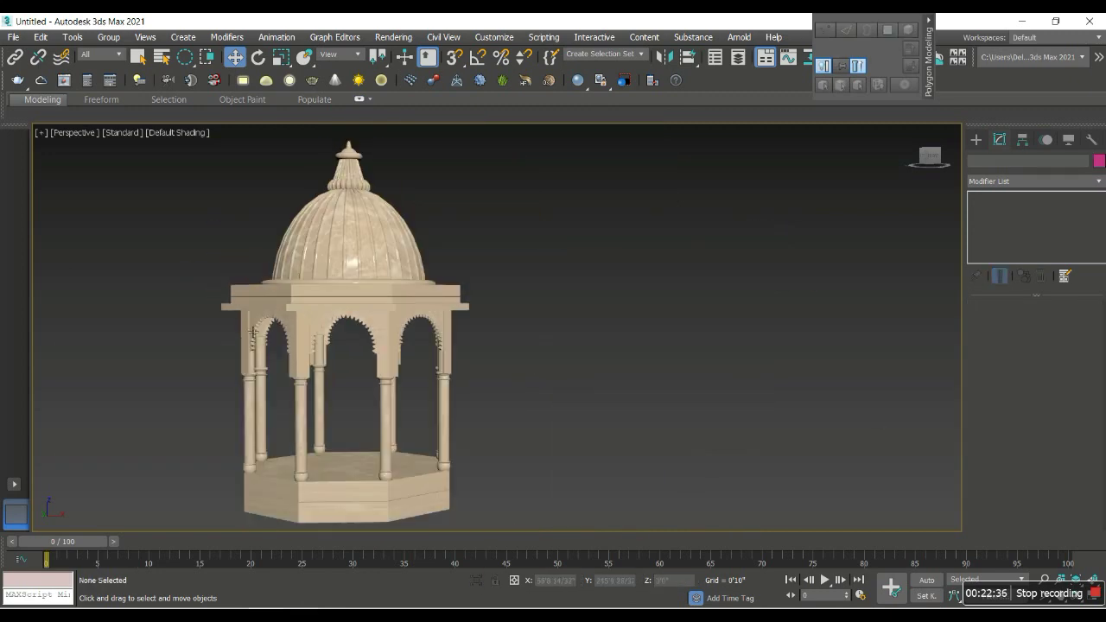
pyautogui.moveTo(252, 330); pyautogui.dragTo(461, 400, button='middle')
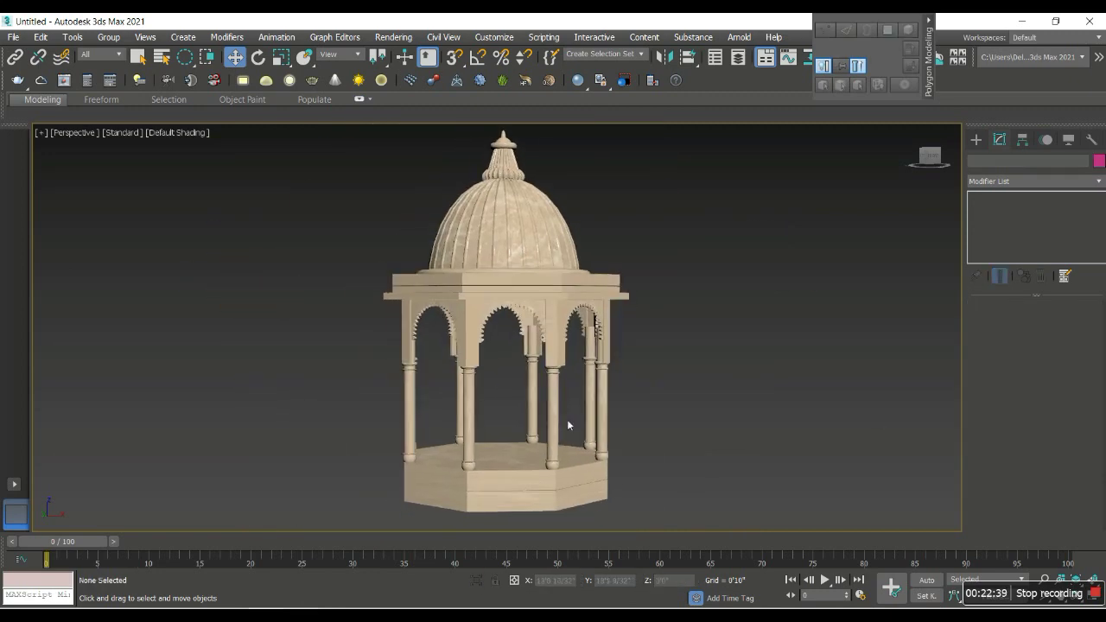
pyautogui.click(976, 140)
pyautogui.click(1006, 160)
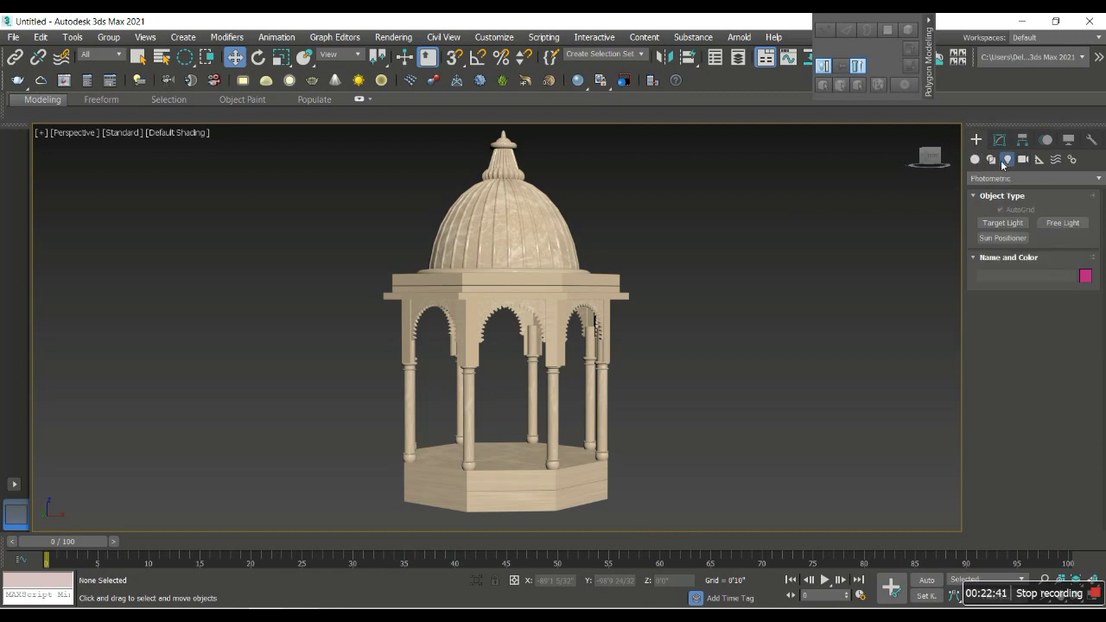
# Step: Place a free photometric light inside the gazebo and raise it to just under the dome
pyautogui.click(1051, 222)
pyautogui.click(525, 361)
pyautogui.click(508, 445)
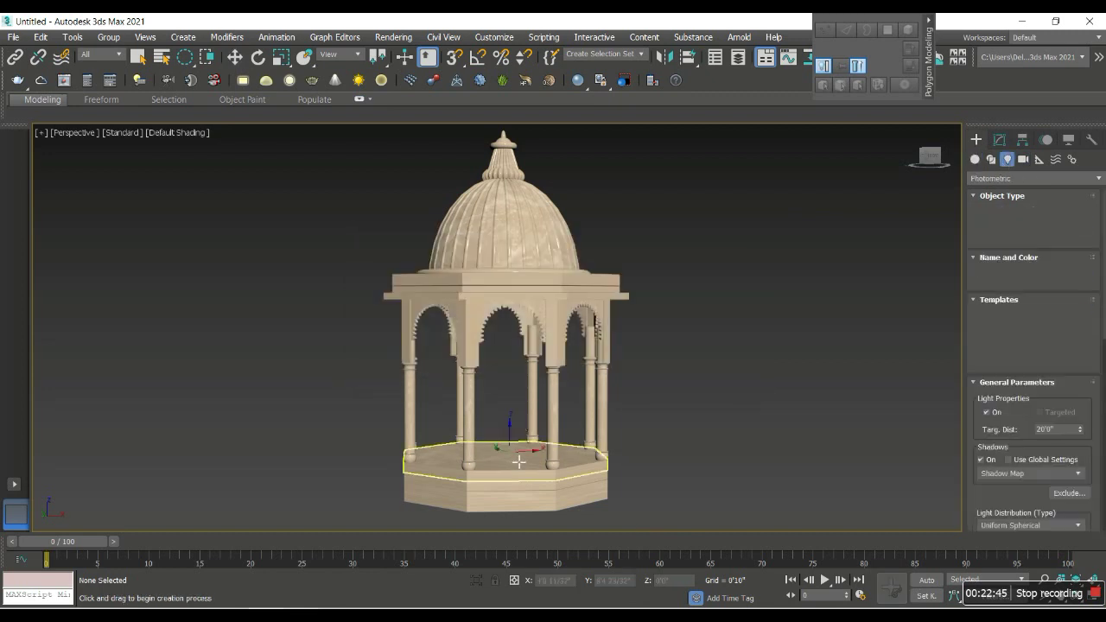
pyautogui.click(515, 385)
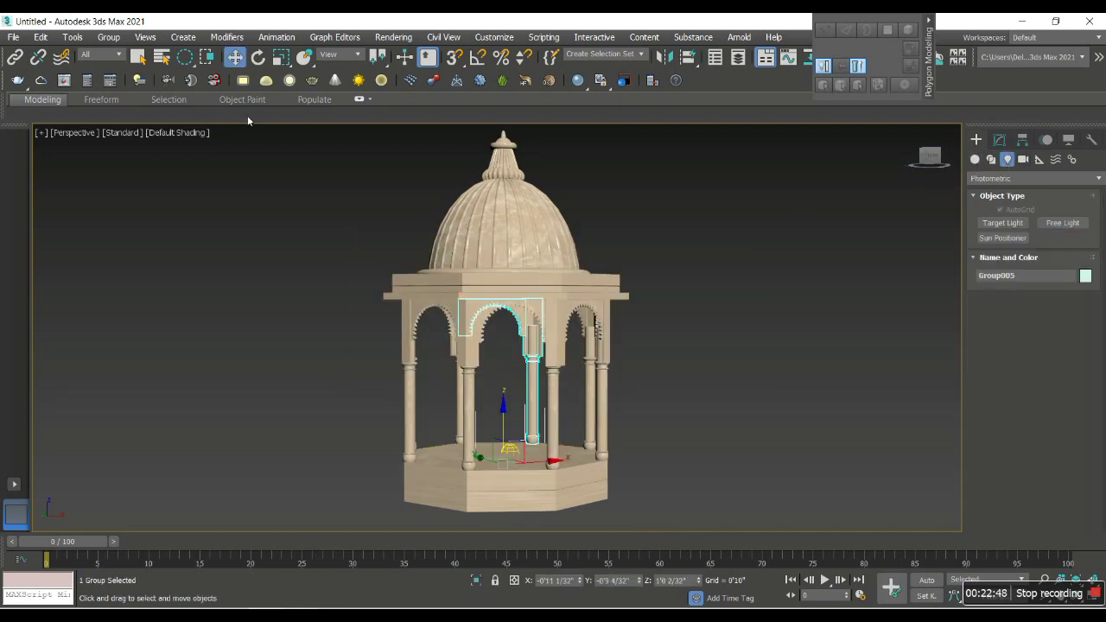
pyautogui.moveTo(191, 62); pyautogui.dragTo(195, 83)
pyautogui.moveTo(508, 447); pyautogui.dragTo(509, 307)
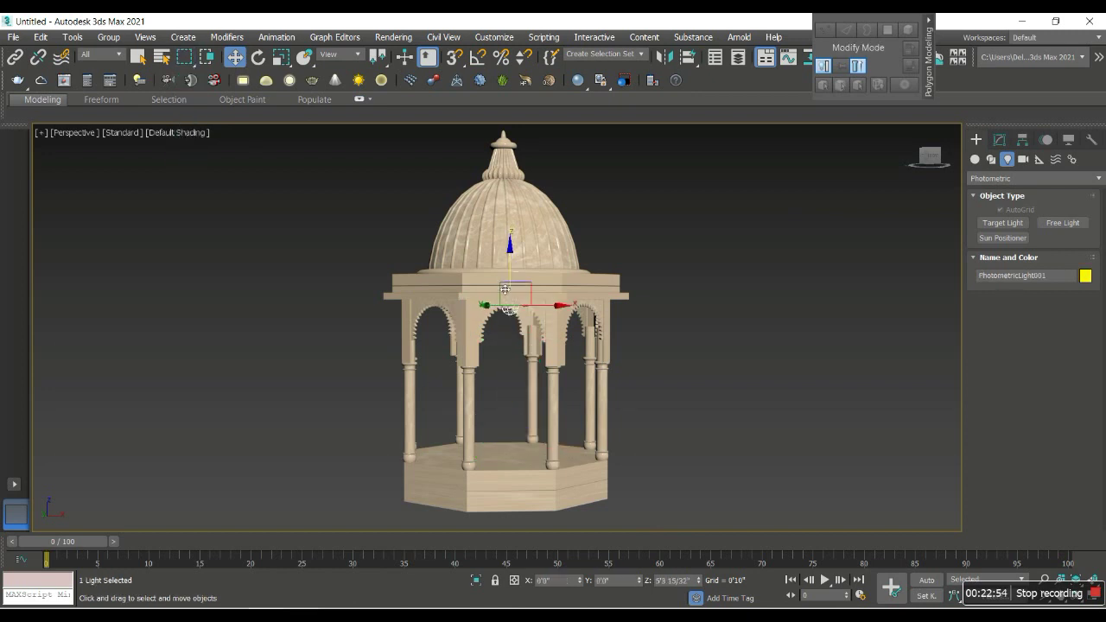
# Step: Set the free light's colour preset to Halogen (Warm) and Shift+drag a copy up to the dome top
pyautogui.click(998, 142)
pyautogui.scroll(-3, 1022, 281)
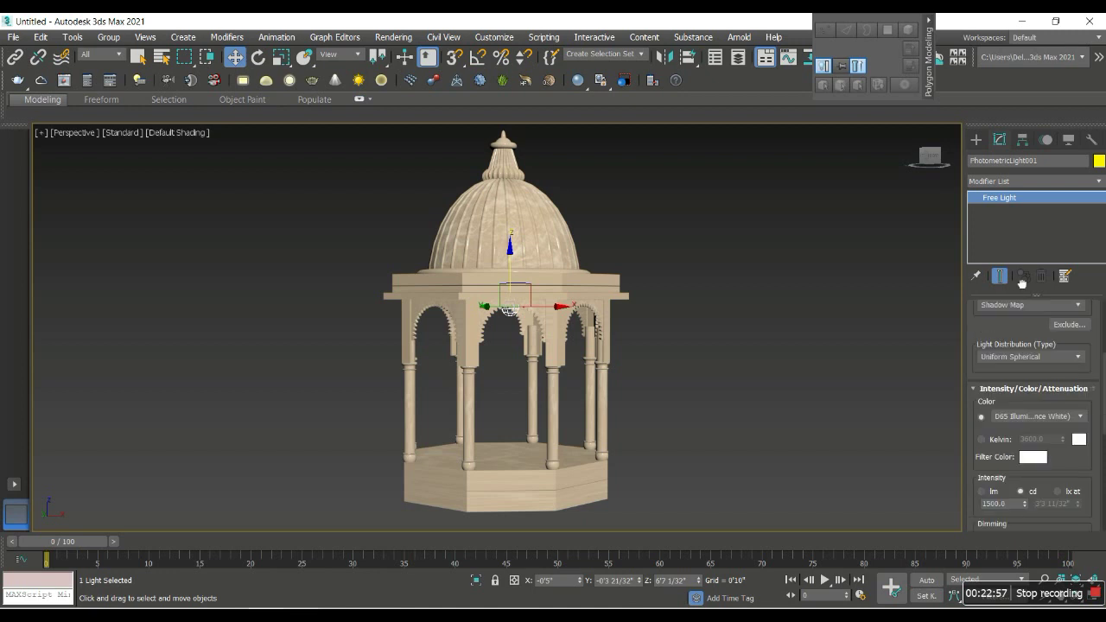
pyautogui.click(1030, 415)
pyautogui.click(1038, 512)
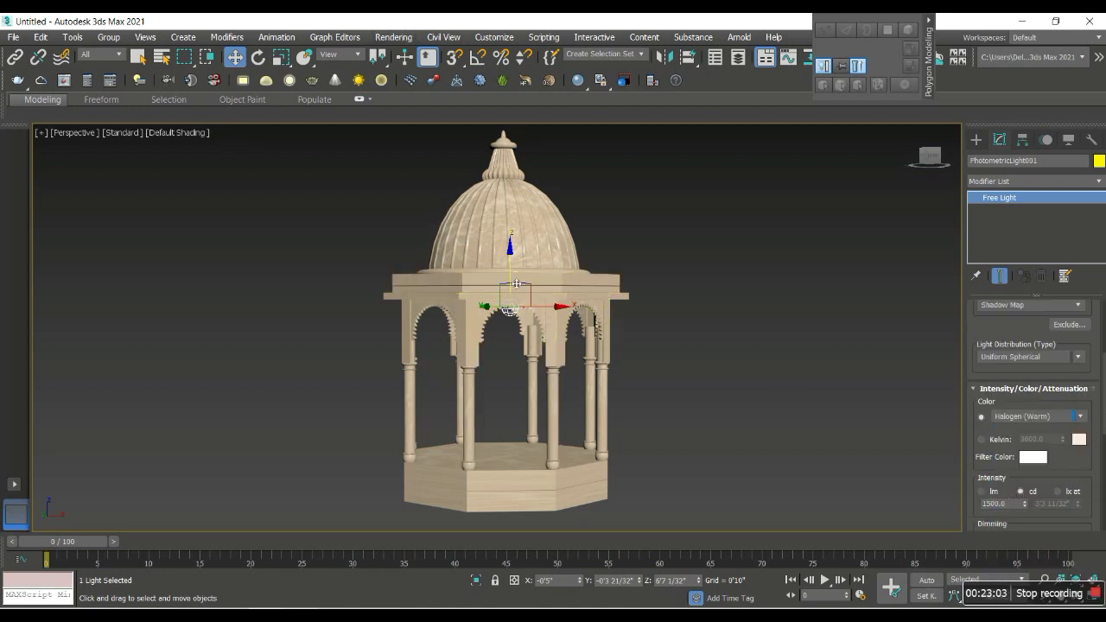
pyautogui.moveTo(519, 285); pyautogui.dragTo(516, 97)
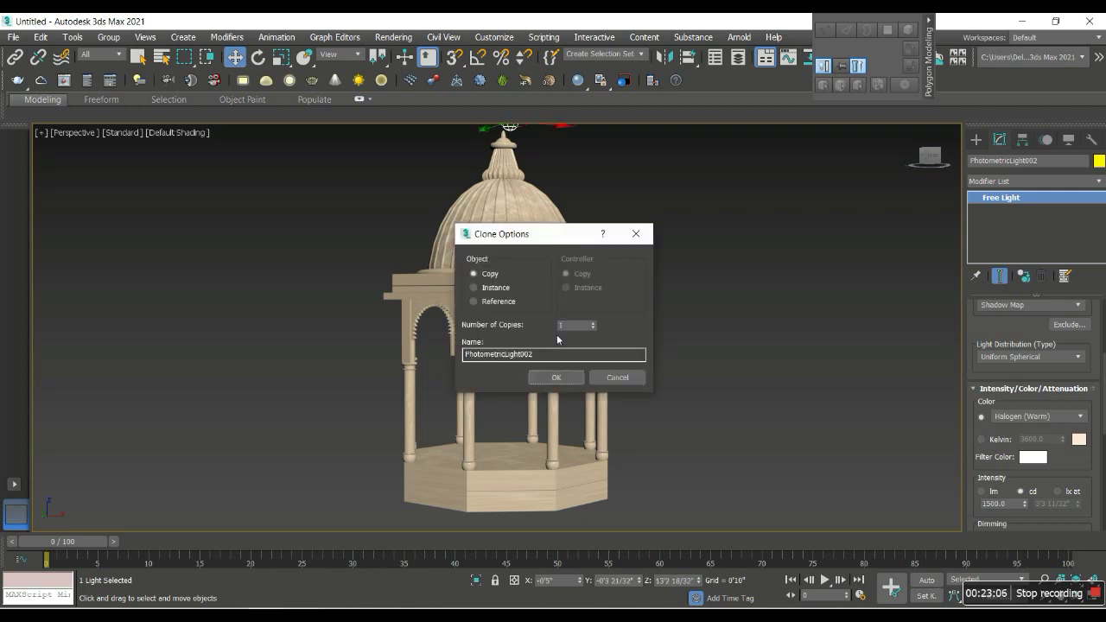
# Step: Make a single copy at the dome top, switch it to cool halogen, and copy one down beside the dome's left
pyautogui.click(560, 375)
pyautogui.click(1053, 422)
pyautogui.click(1042, 503)
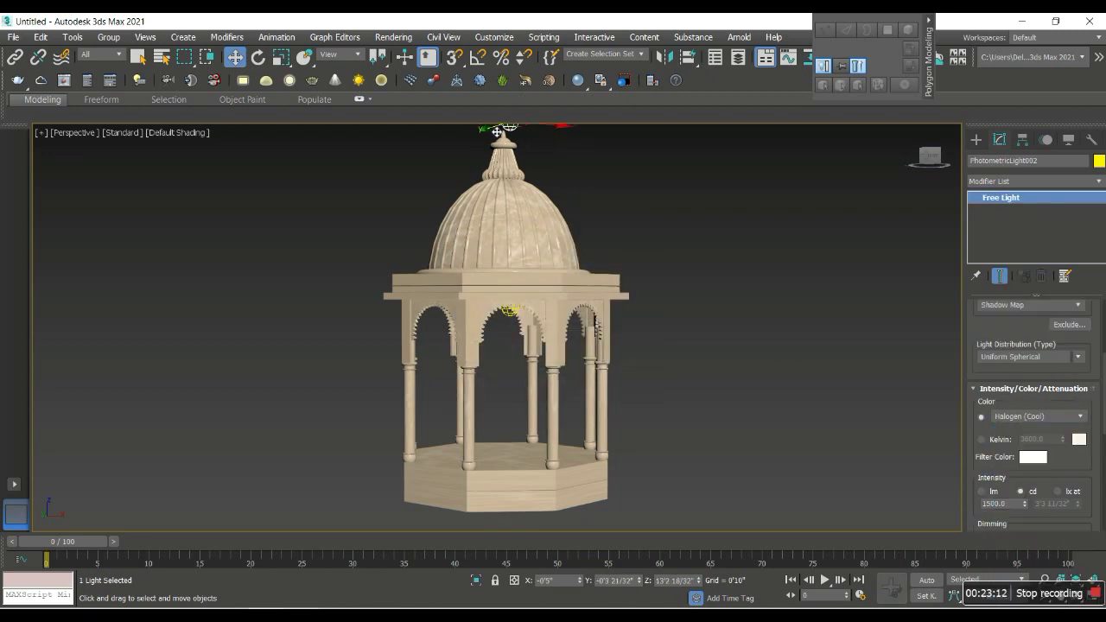
pyautogui.keyDown('shift'); pyautogui.moveTo(510, 125); pyautogui.dragTo(429, 138); pyautogui.keyUp('shift')
pyautogui.click(558, 375)
pyautogui.moveTo(428, 132); pyautogui.dragTo(429, 204)
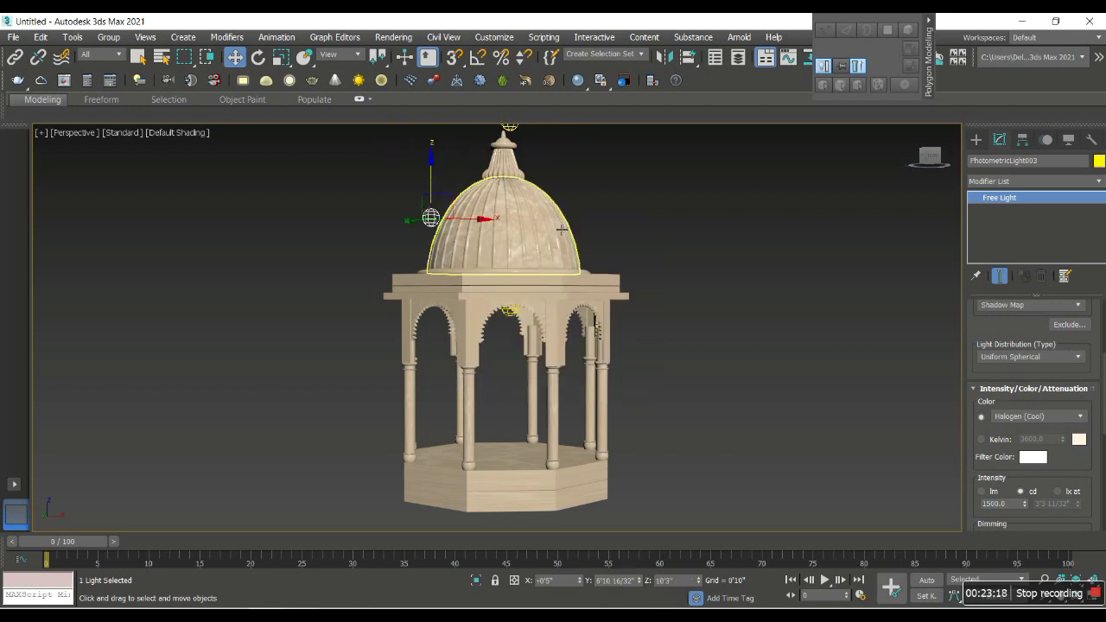
# Step: Set the left light back to Halogen (Warm) and copy it out to the dome's right
pyautogui.click(1042, 416)
pyautogui.click(1040, 511)
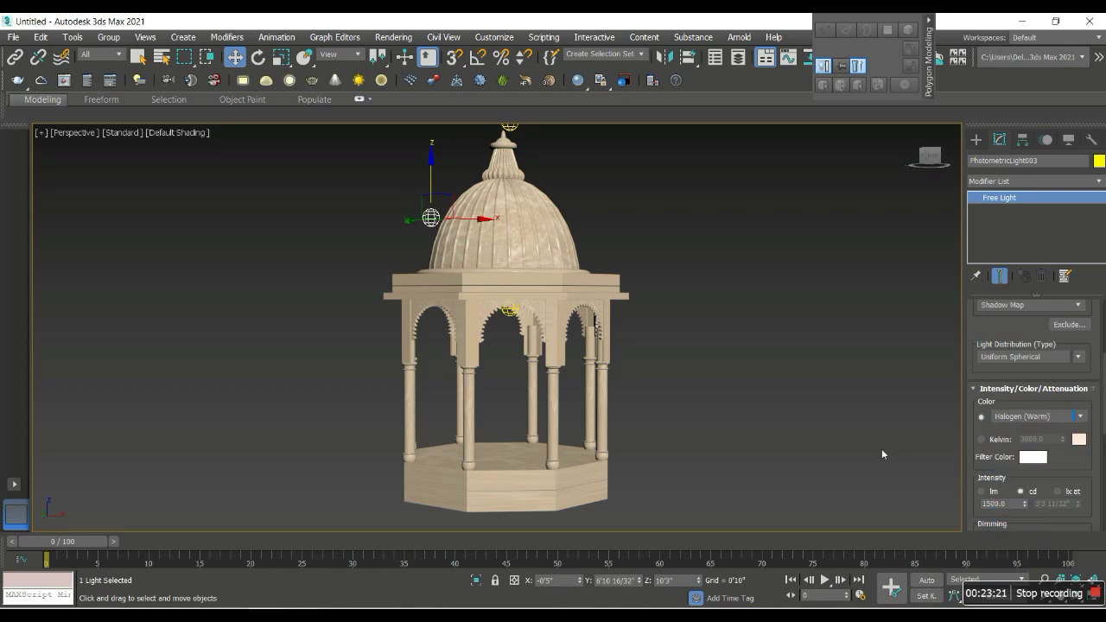
pyautogui.keyDown('shift'); pyautogui.moveTo(430, 217); pyautogui.dragTo(603, 223); pyautogui.keyUp('shift')
pyautogui.press('Return')
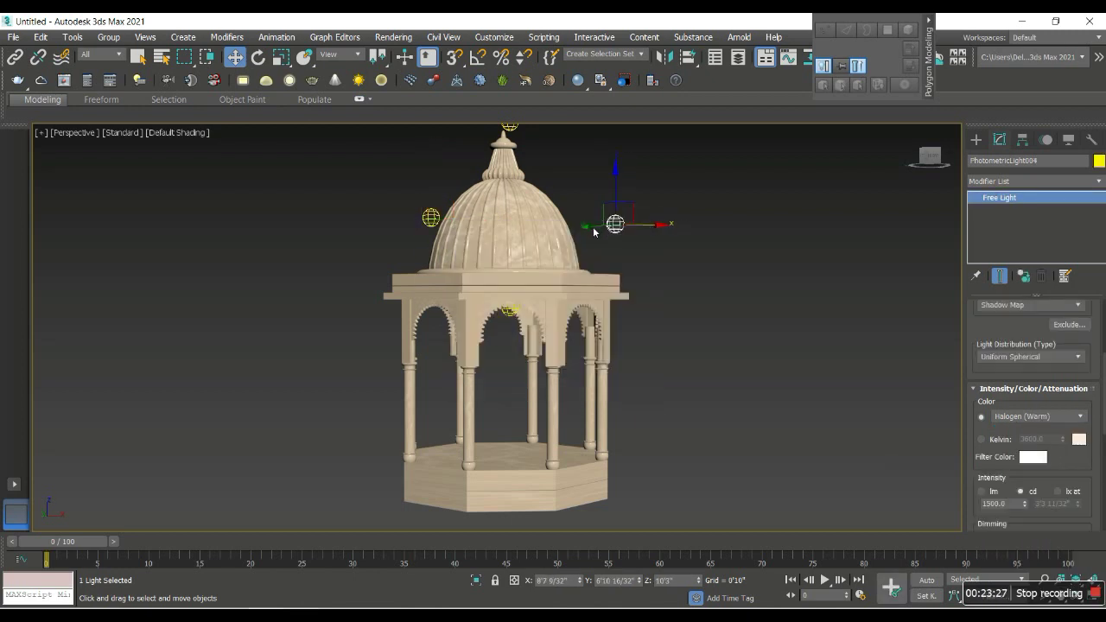
pyautogui.moveTo(614, 224); pyautogui.dragTo(678, 215)
# Step: In Top view, copy lights around and below the pavilion, then copy one down to the base in Perspective
pyautogui.press('t')
pyautogui.scroll(-2, 676, 296)
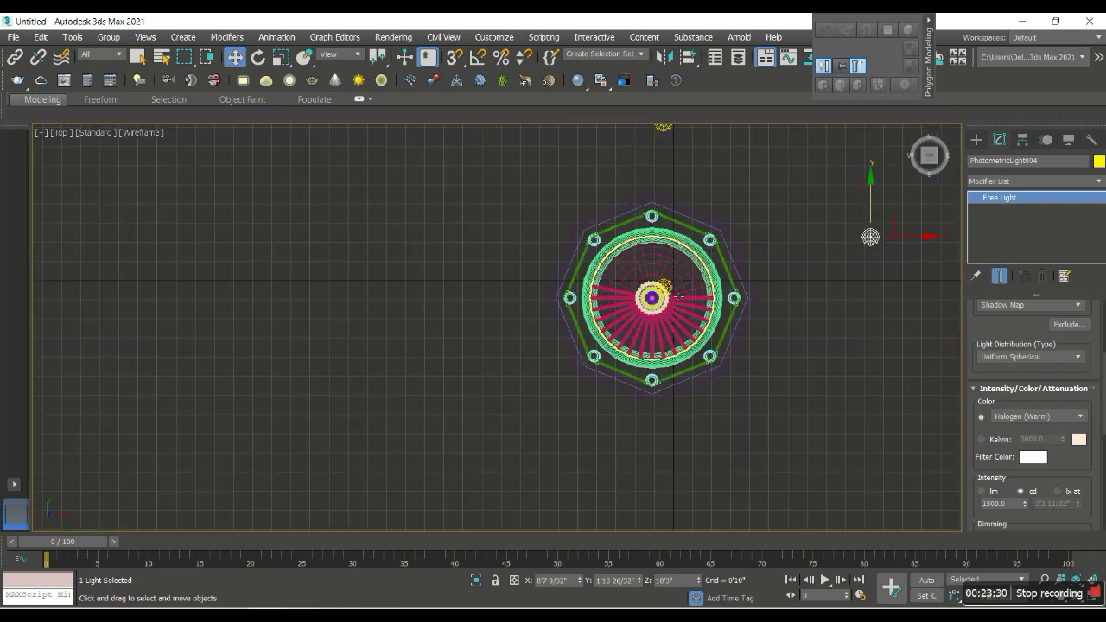
pyautogui.scroll(-3, 669, 298)
pyautogui.moveTo(740, 275)
pyautogui.mouseDown()
pyautogui.moveTo(741, 301)
pyautogui.moveTo(609, 293)
pyautogui.mouseUp()
pyautogui.click(553, 377)
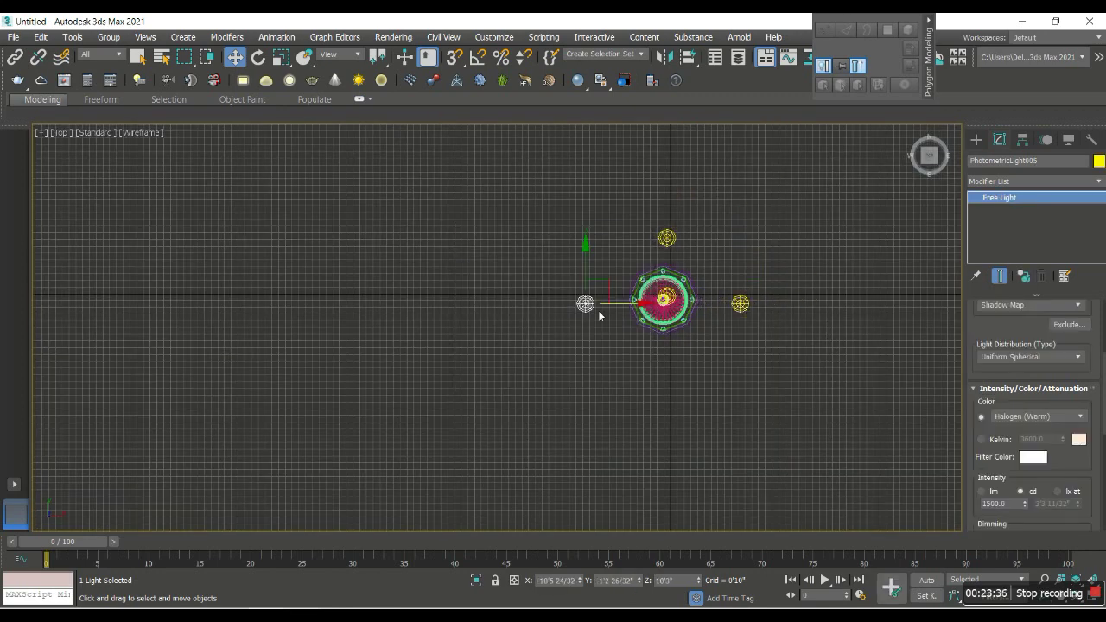
pyautogui.keyDown('shift'); pyautogui.moveTo(584, 298); pyautogui.dragTo(584, 399); pyautogui.keyUp('shift')
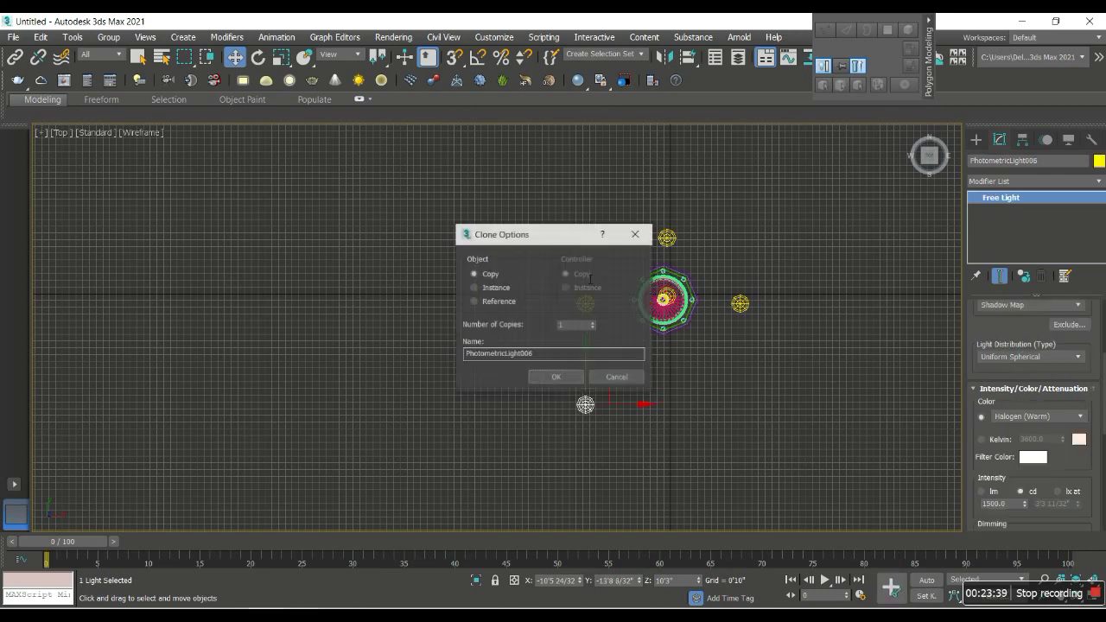
pyautogui.click(558, 375)
pyautogui.moveTo(686, 405)
pyautogui.mouseDown()
pyautogui.moveTo(636, 409)
pyautogui.moveTo(662, 366)
pyautogui.mouseUp()
pyautogui.press('p')
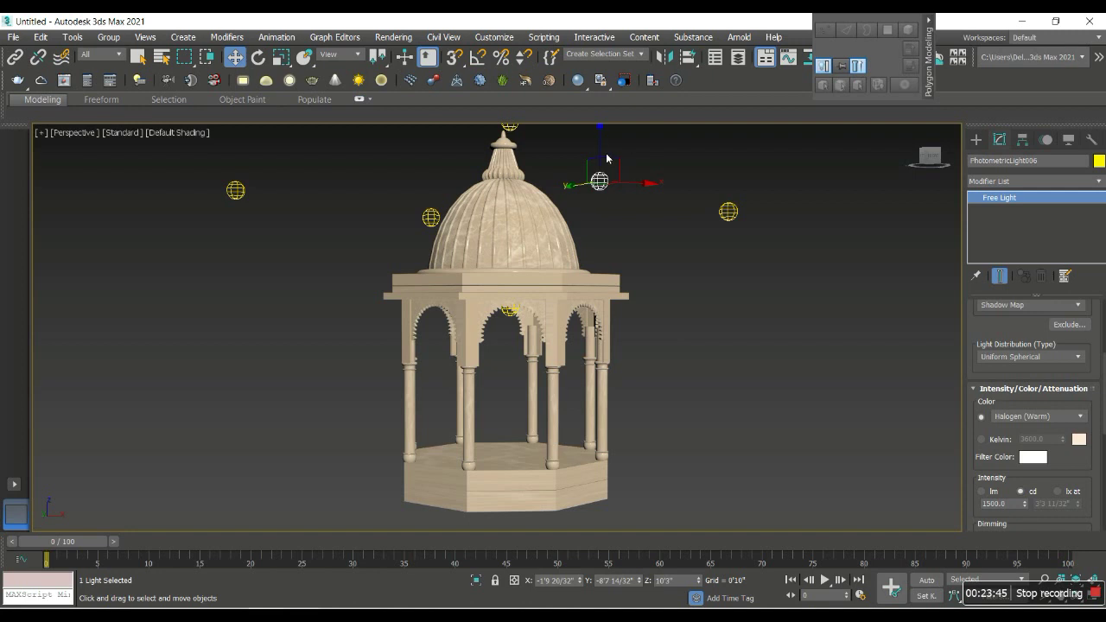
pyautogui.keyDown('shift'); pyautogui.moveTo(606, 153); pyautogui.dragTo(605, 480); pyautogui.keyUp('shift')
pyautogui.click(573, 377)
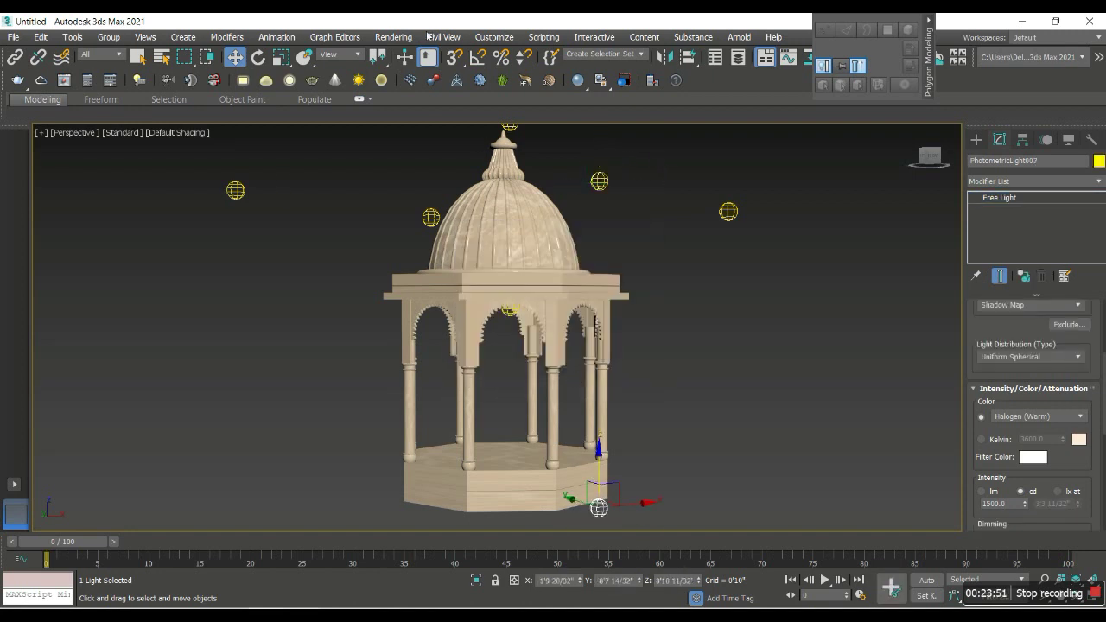
# Step: Set the Print Size Assistant output to A4 - 297x210mm at 300 DPI
pyautogui.click(393, 37)
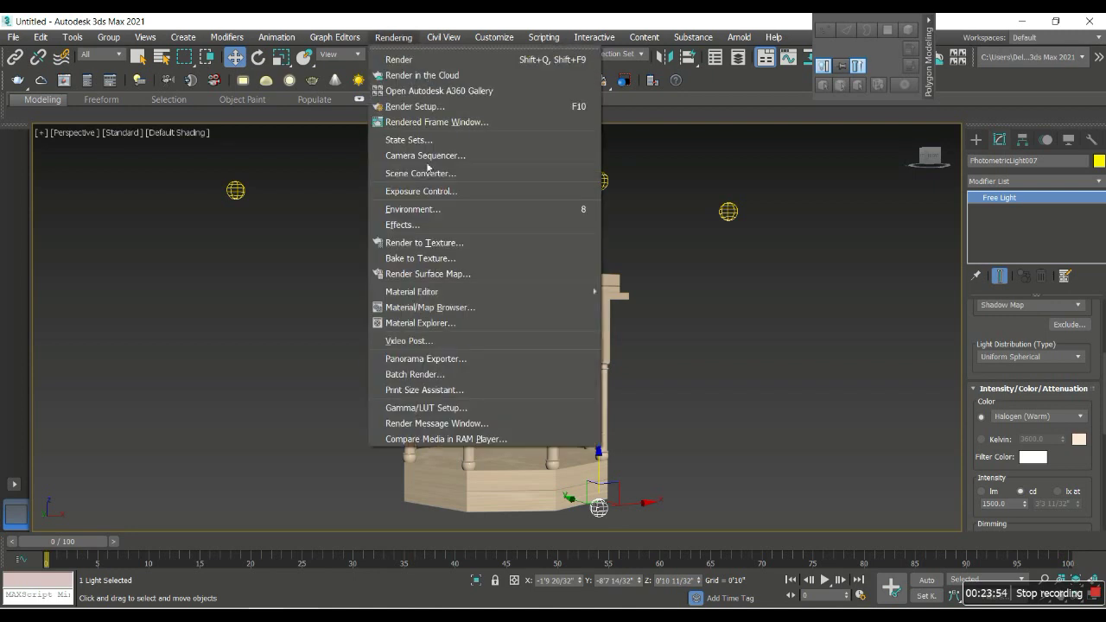
pyautogui.click(415, 388)
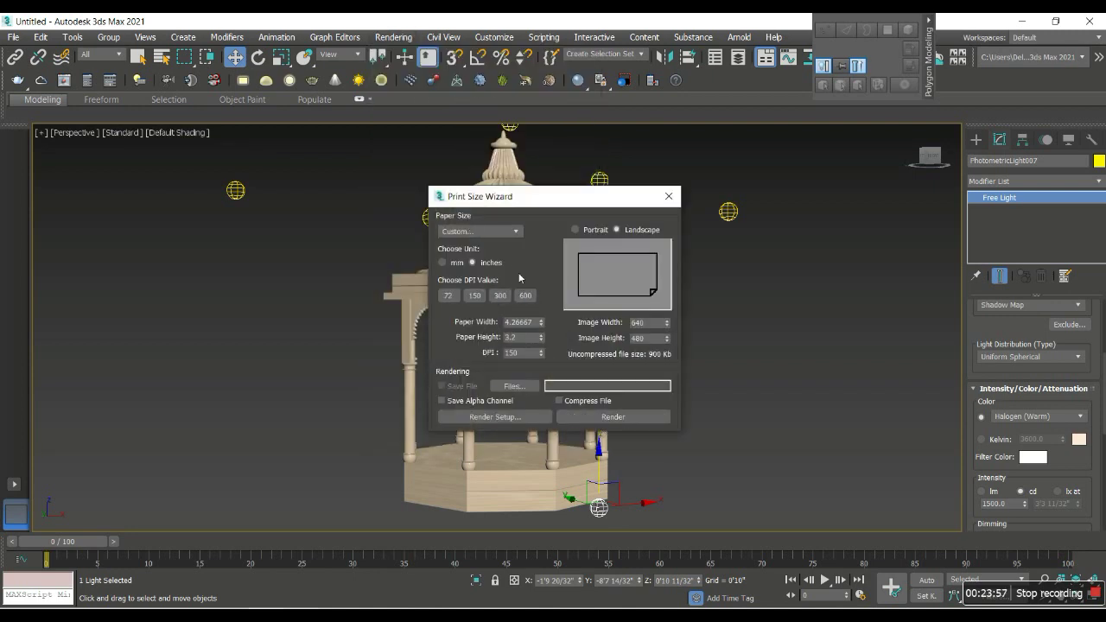
pyautogui.click(492, 231)
pyautogui.click(457, 311)
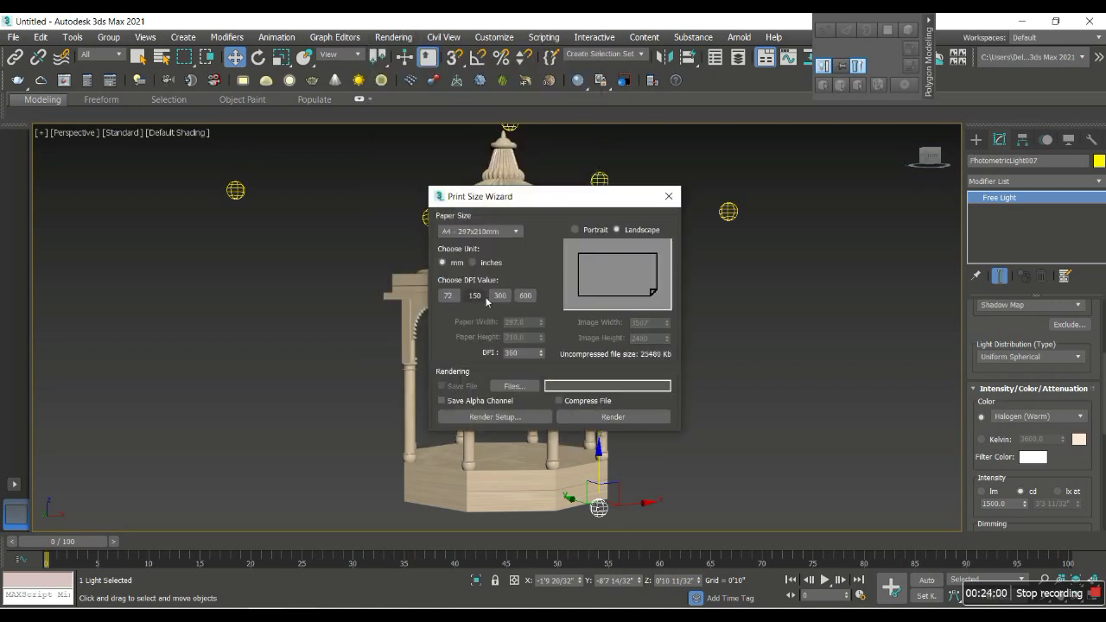
# Step: Render at print size, close the frame window, cancel the render and select the top-right light
pyautogui.click(613, 417)
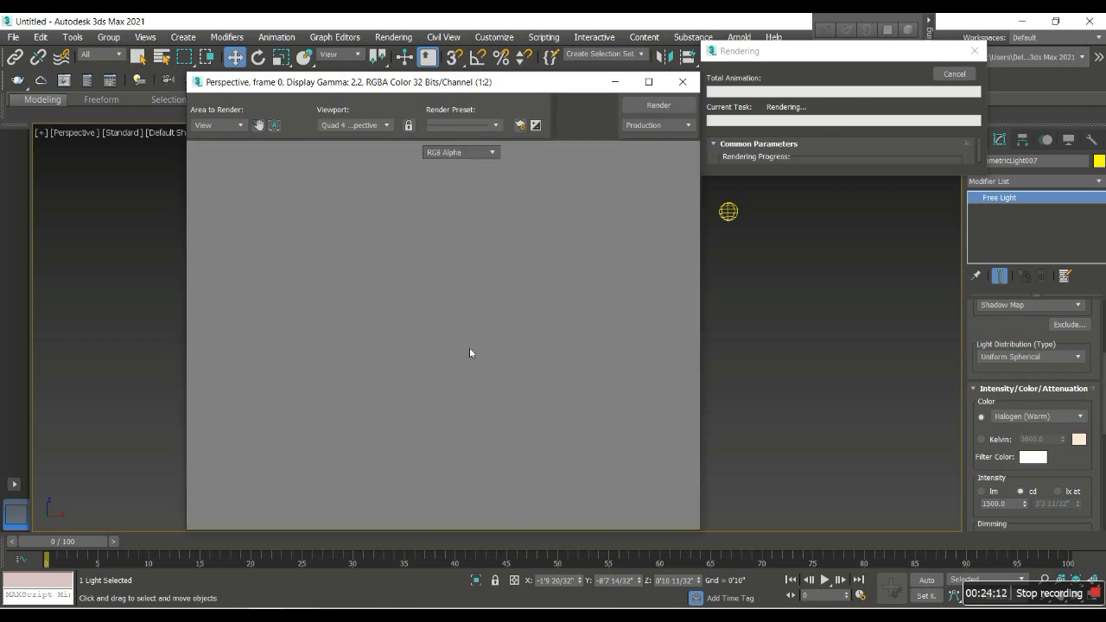
pyautogui.click(686, 88)
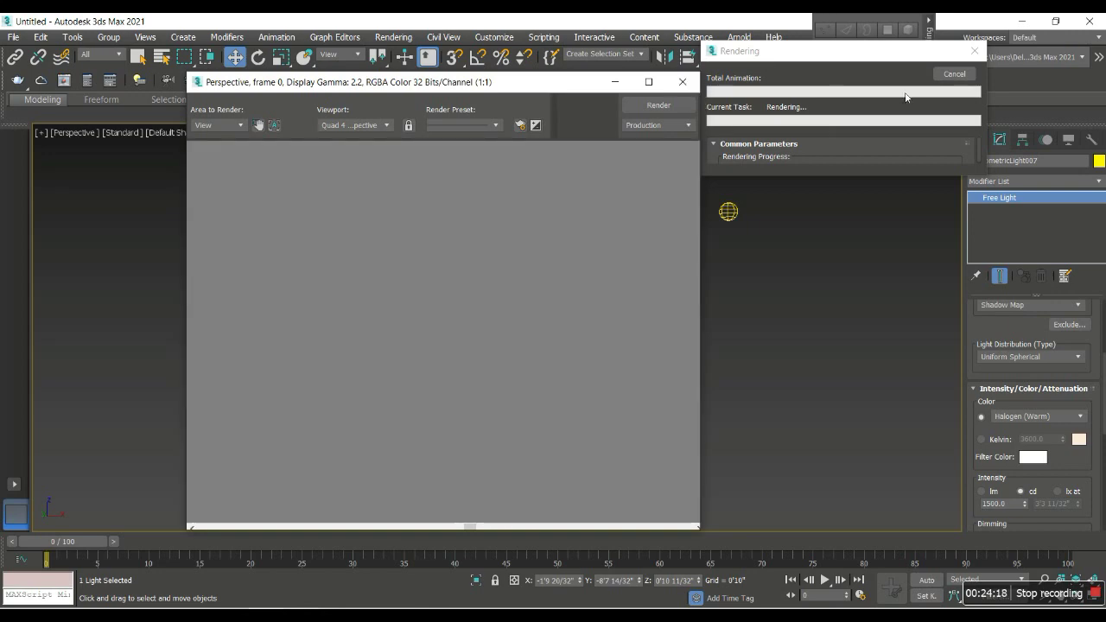
pyautogui.click(953, 74)
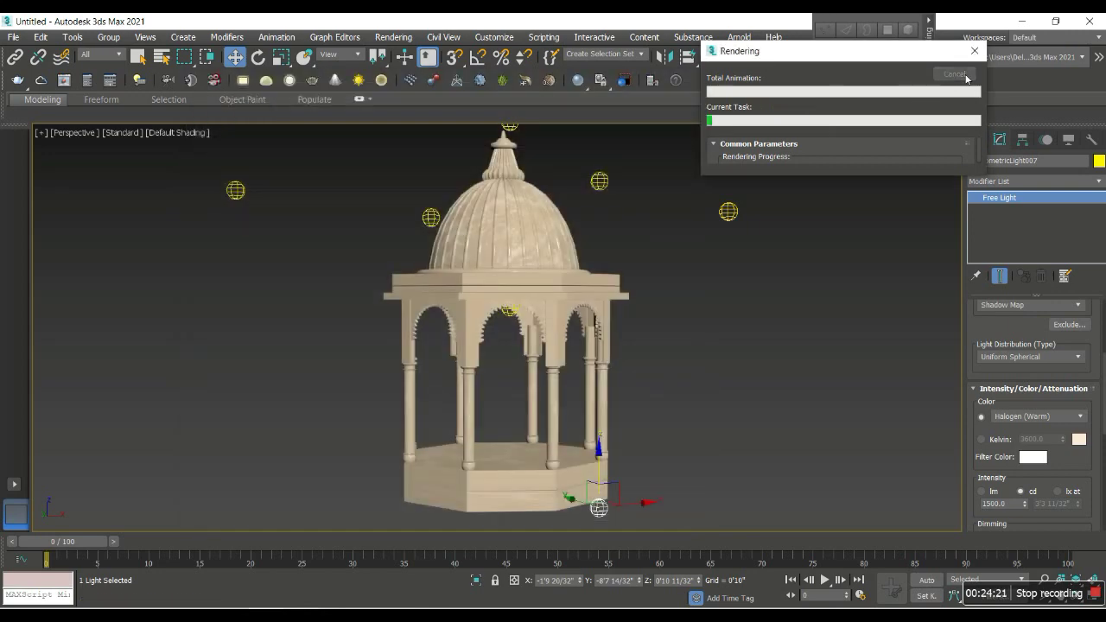
pyautogui.click(728, 212)
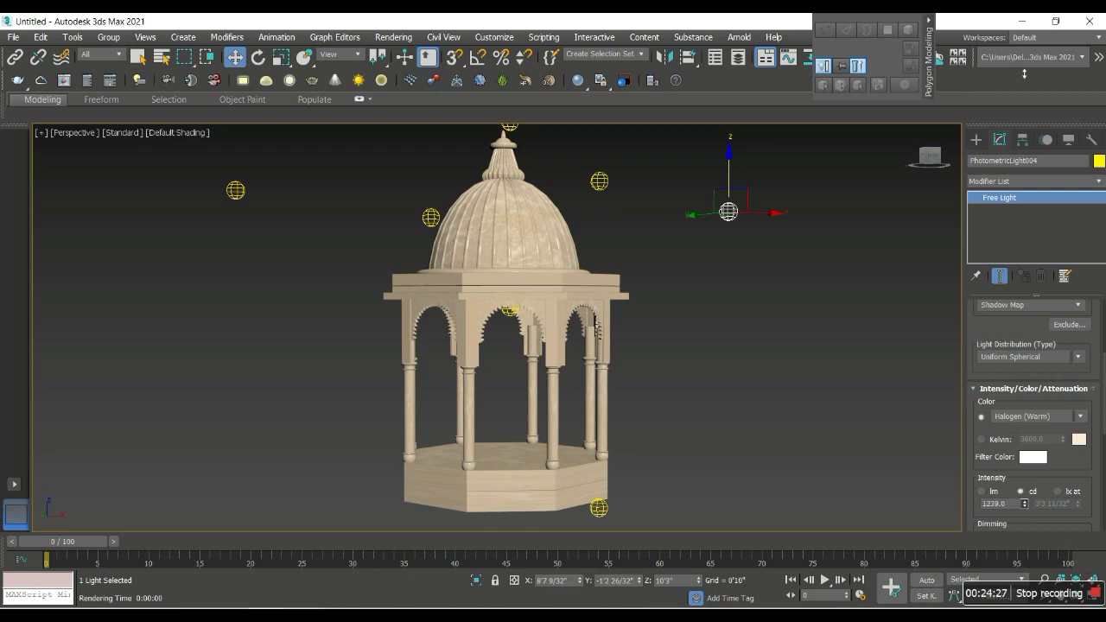
# Step: Select PhotometricLight001, set it to Fluorescent (Cool White) and give it a cyan filter colour
pyautogui.hotkey('ctrl', 'z')
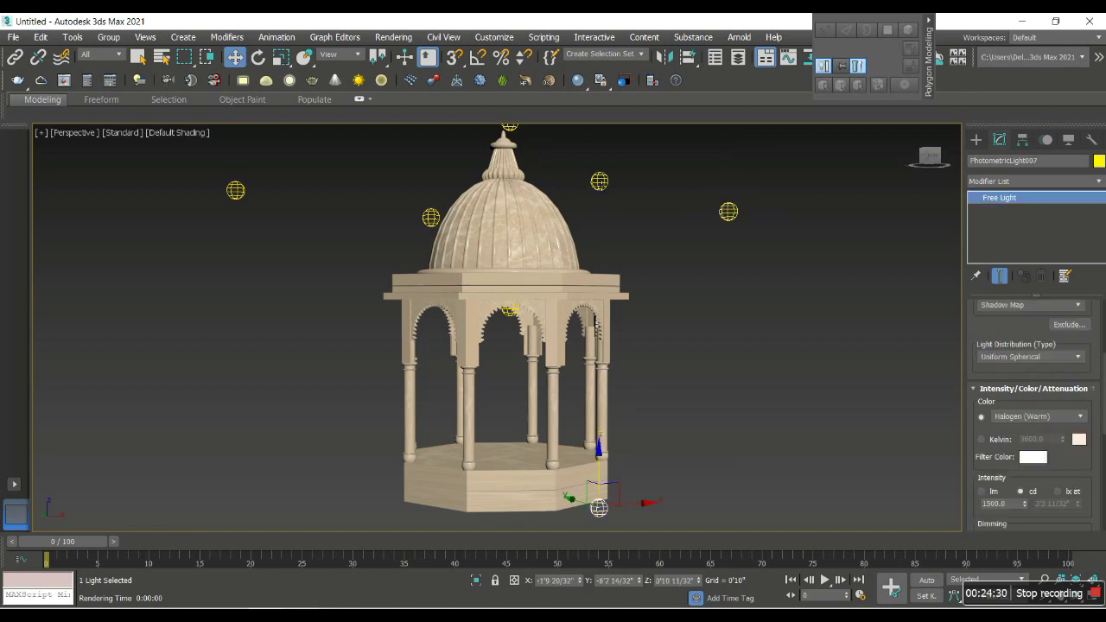
pyautogui.hotkey('ctrl', 'z')
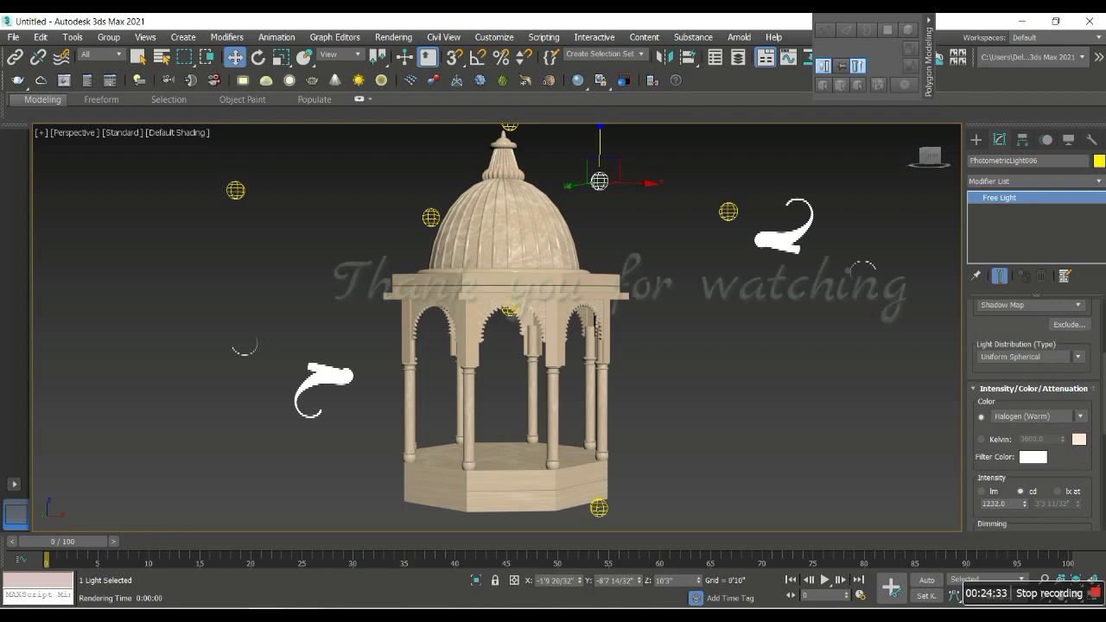
pyautogui.hotkey('ctrl', 'z')
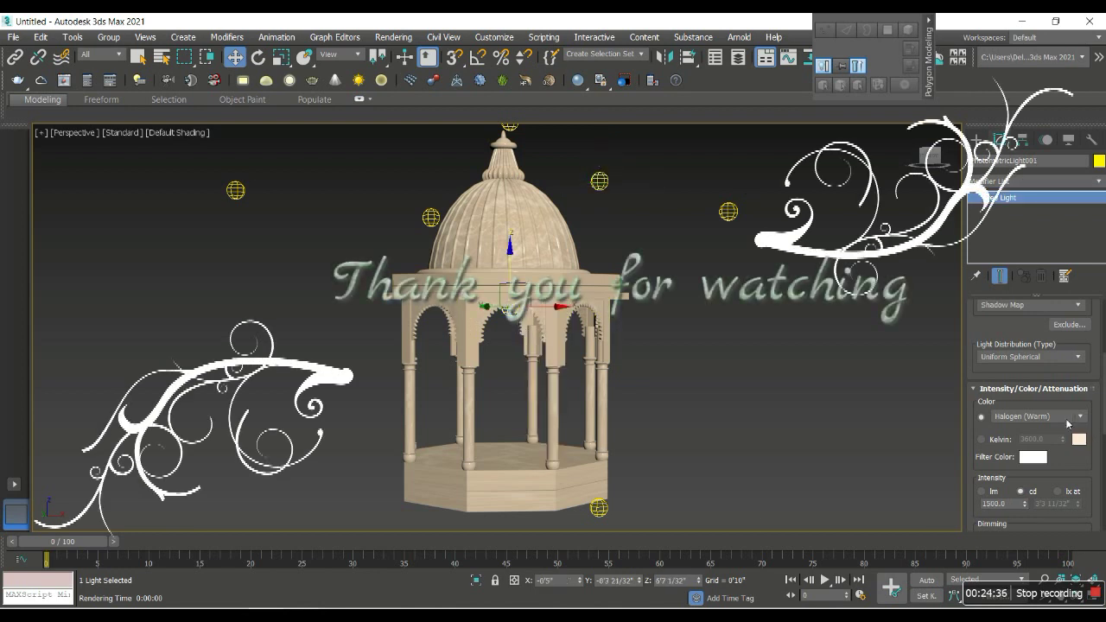
pyautogui.click(1064, 416)
pyautogui.click(1032, 446)
pyautogui.click(1032, 457)
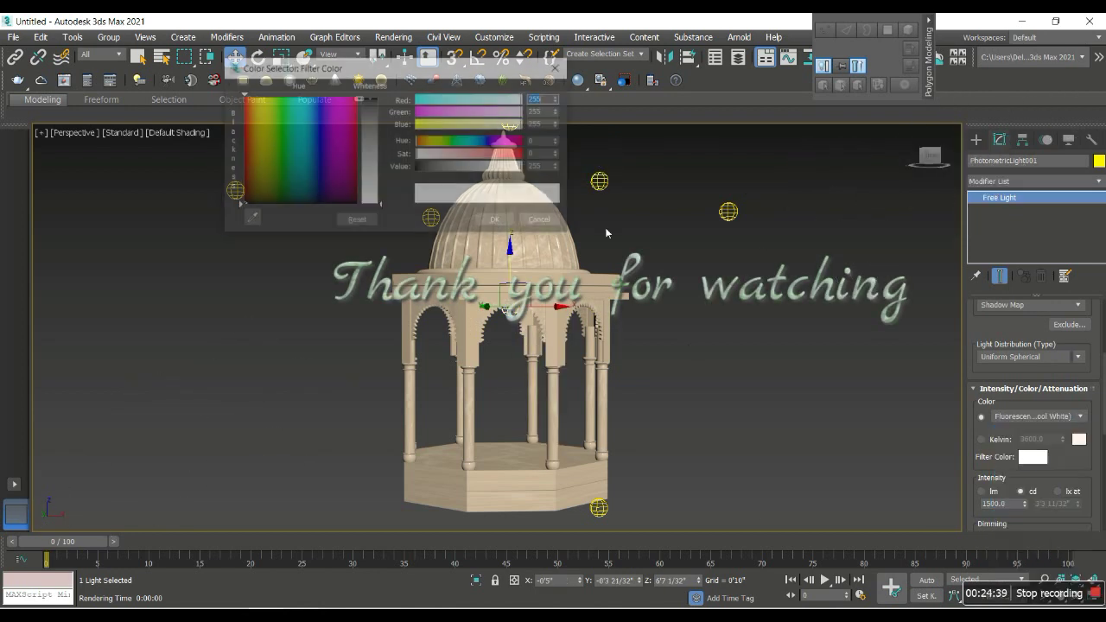
pyautogui.moveTo(451, 101); pyautogui.dragTo(484, 101)
pyautogui.click(497, 220)
# Step: Render the warm-toned chhatri, then close the frame window and cancel the remaining render
pyautogui.click(393, 37)
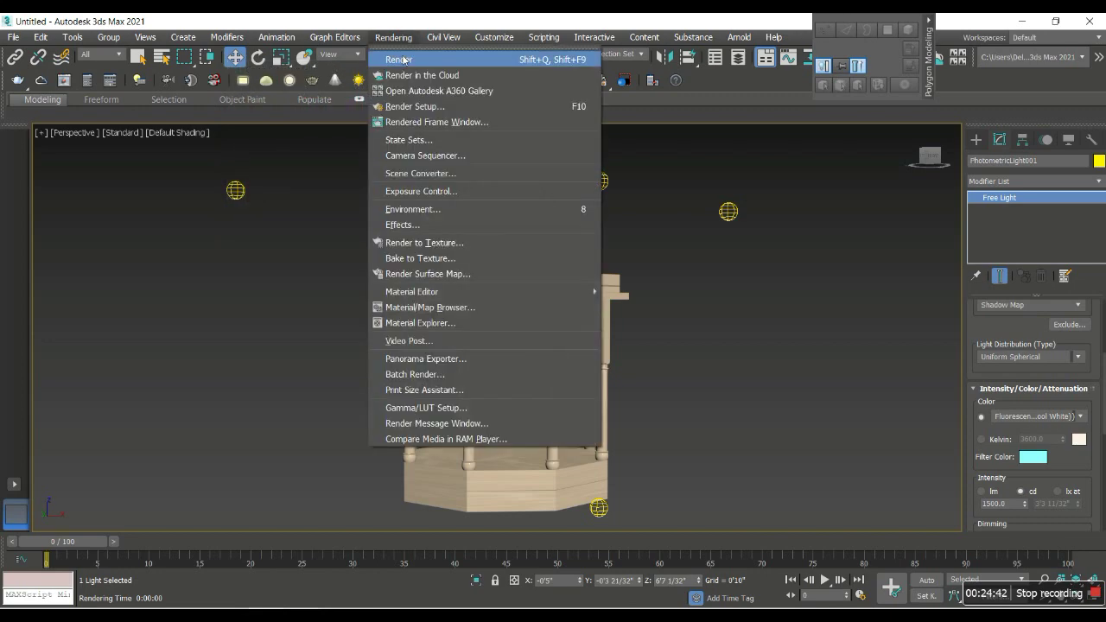
pyautogui.click(399, 54)
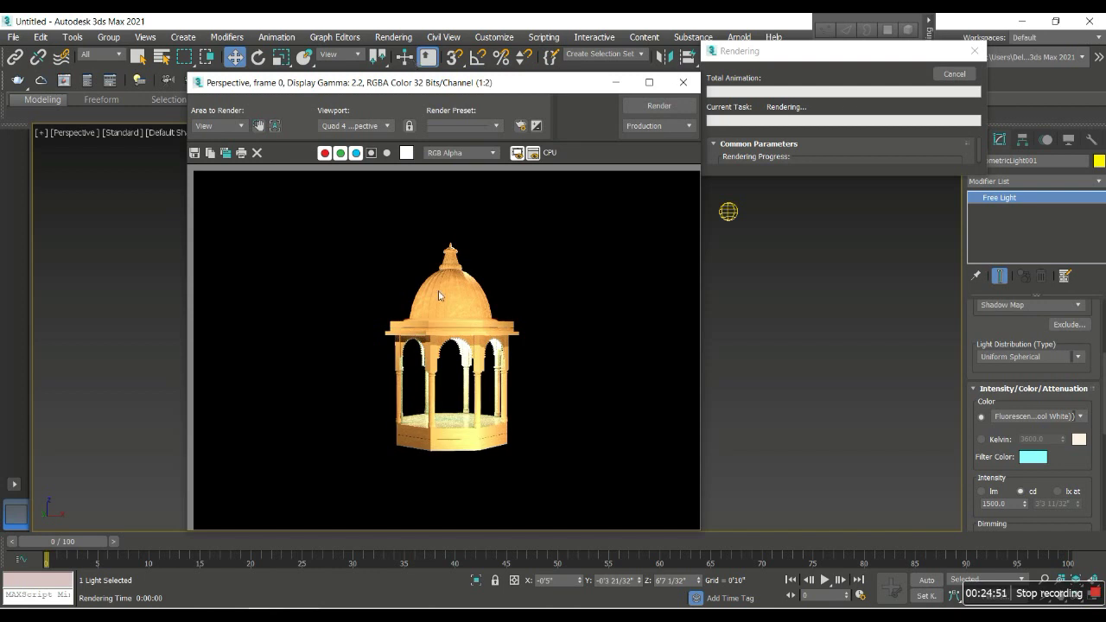
pyautogui.scroll(1, 427, 397)
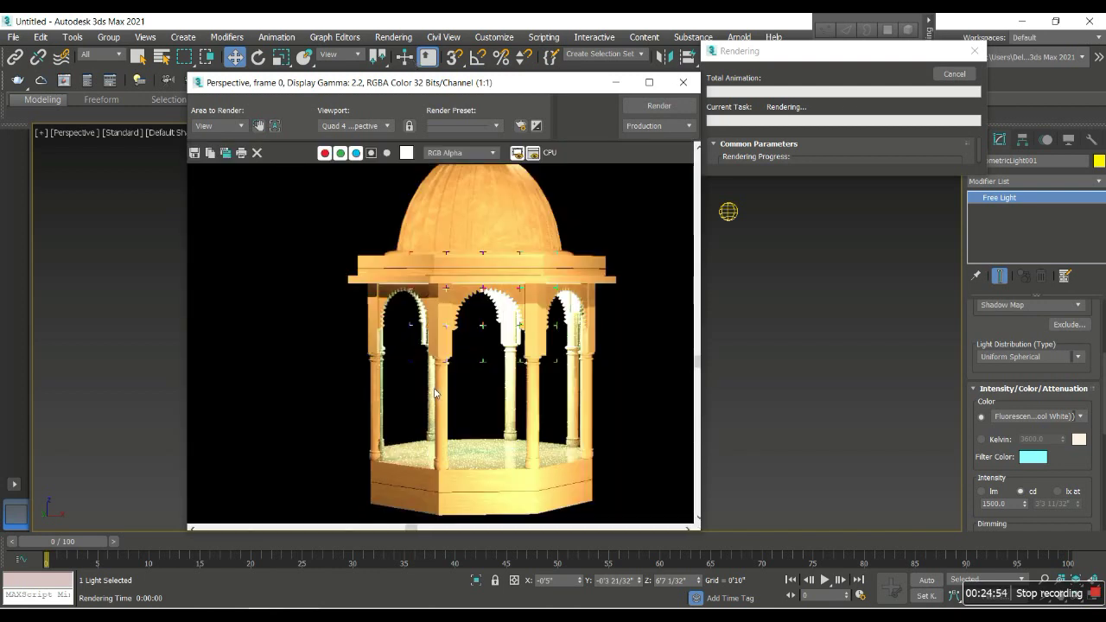
pyautogui.scroll(-1, 507, 408)
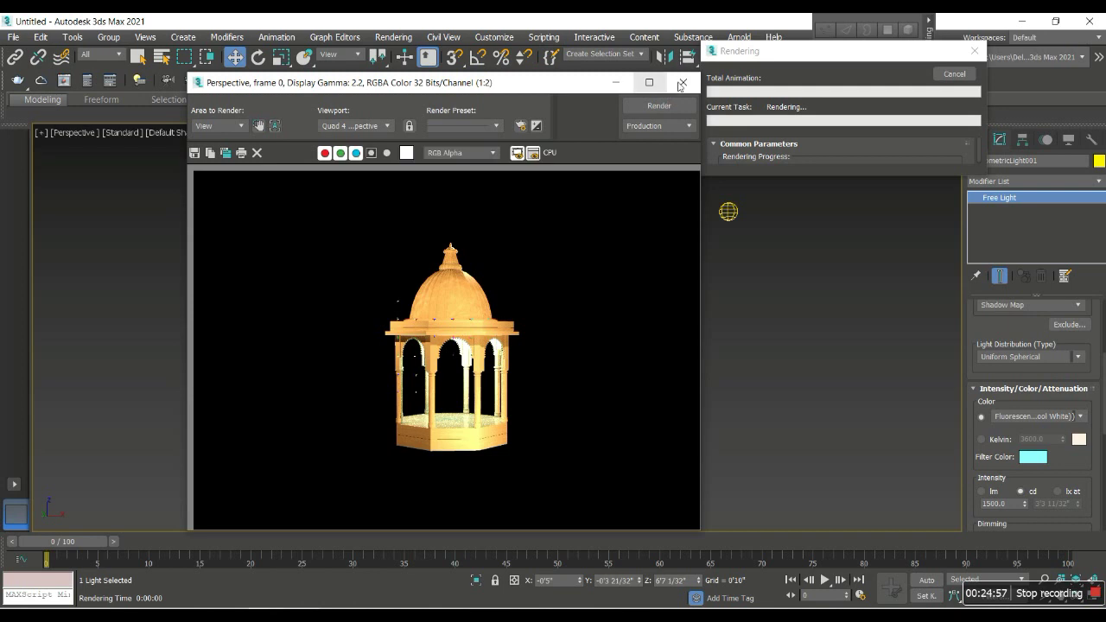
pyautogui.click(681, 83)
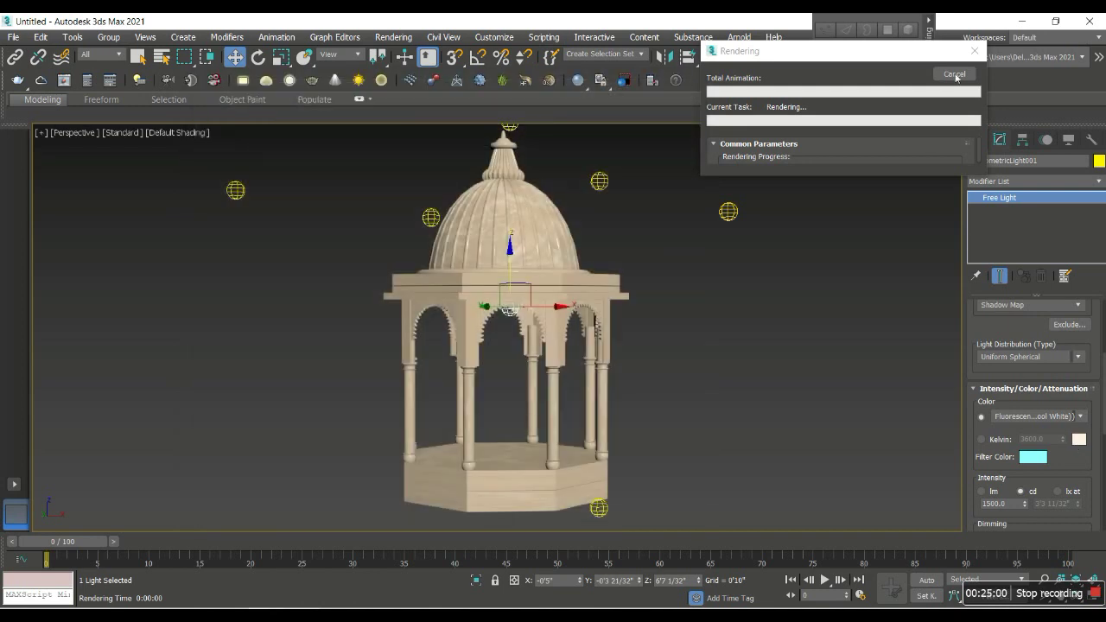
pyautogui.click(955, 75)
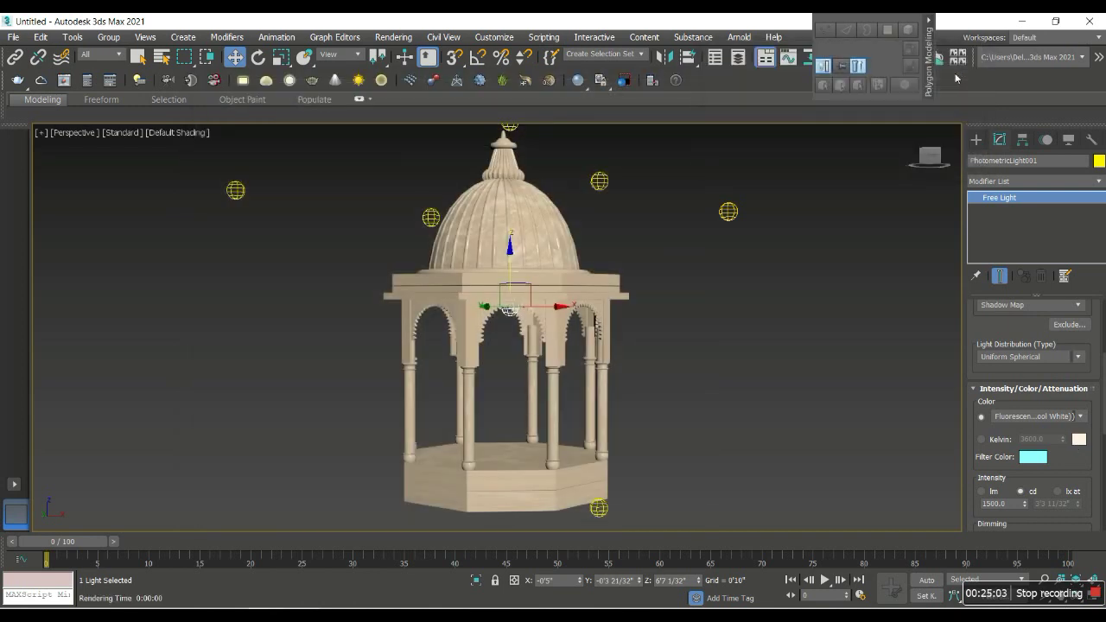